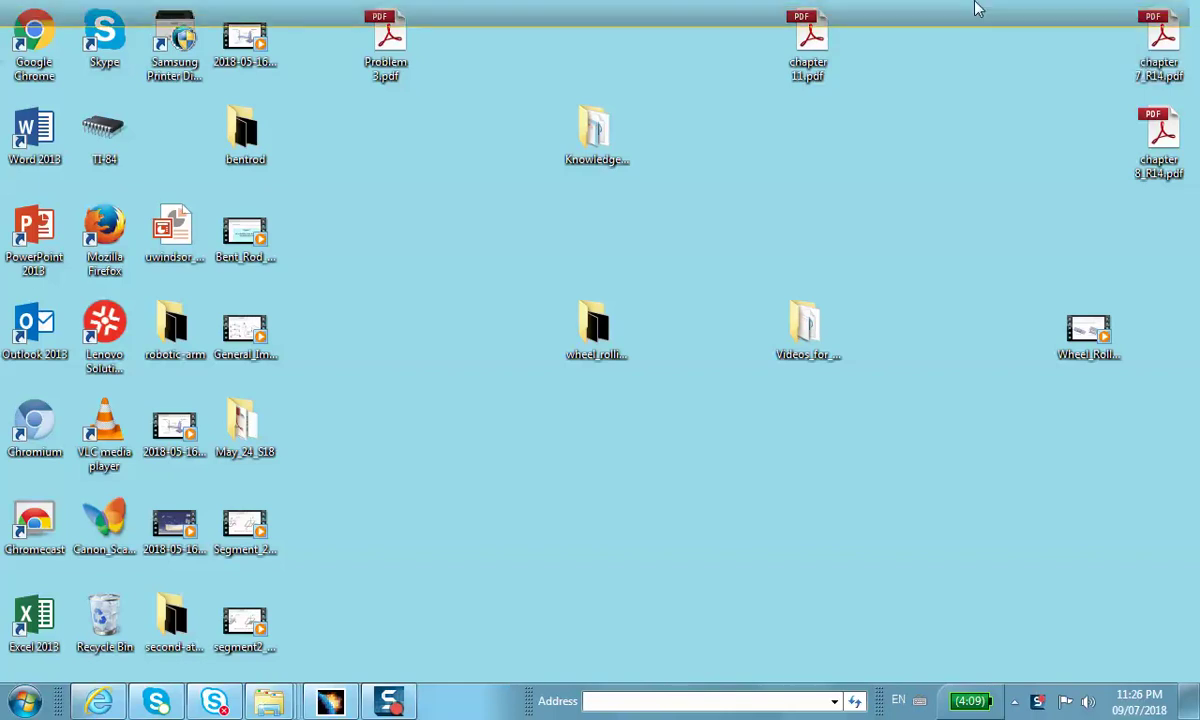
- Open Problem 3.pdf to read the mechanism assignment
{"action": "double_click", "coordinate": [386, 60]}
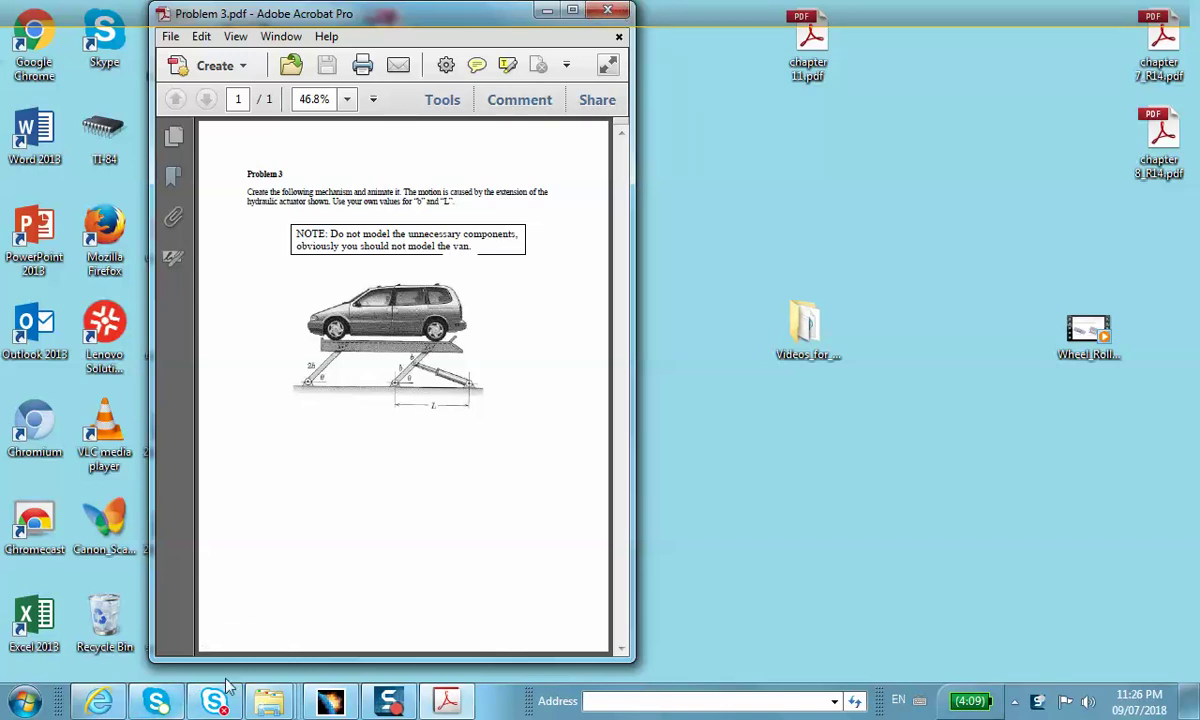
- Switch to CATIA V5 and create a new Product document
{"action": "left_click", "coordinate": [330, 700]}
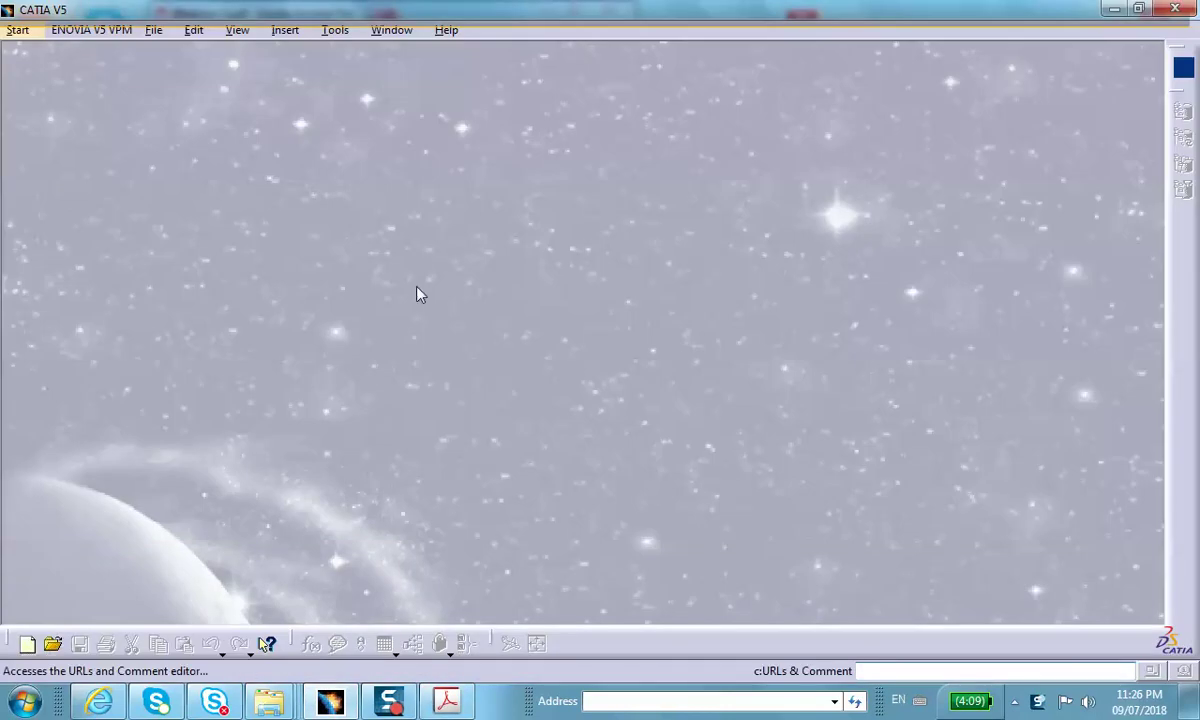
{"action": "left_click", "coordinate": [154, 31]}
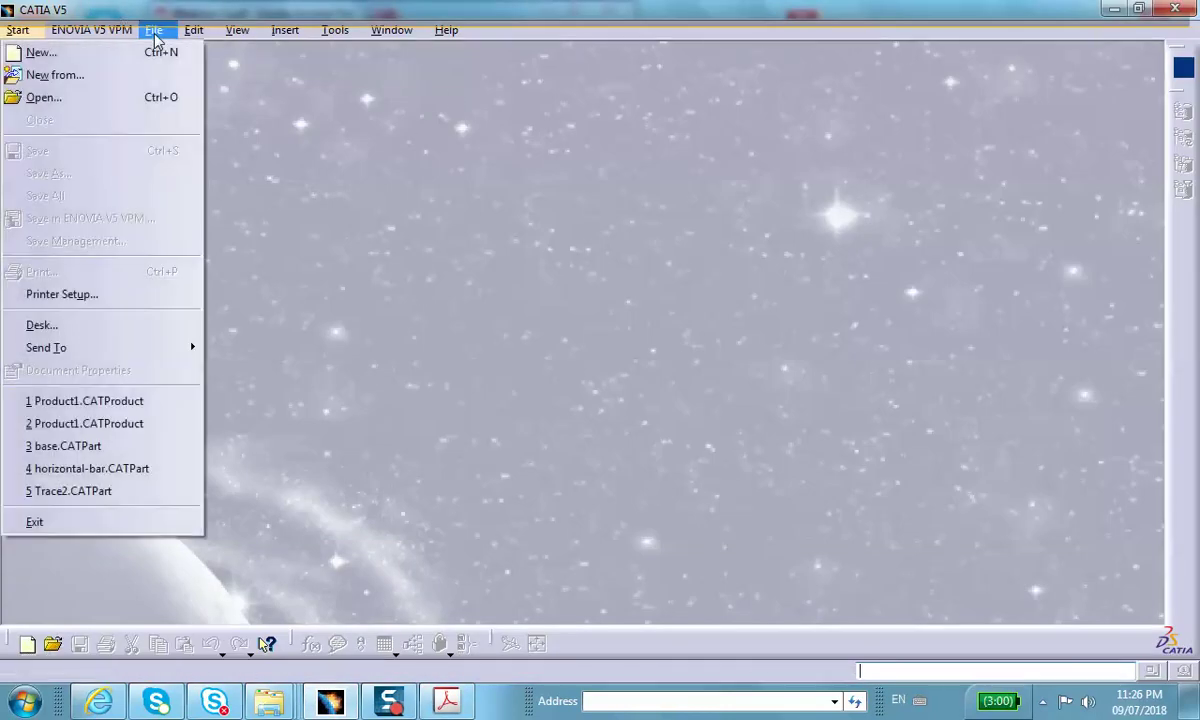
{"action": "left_click", "coordinate": [141, 56]}
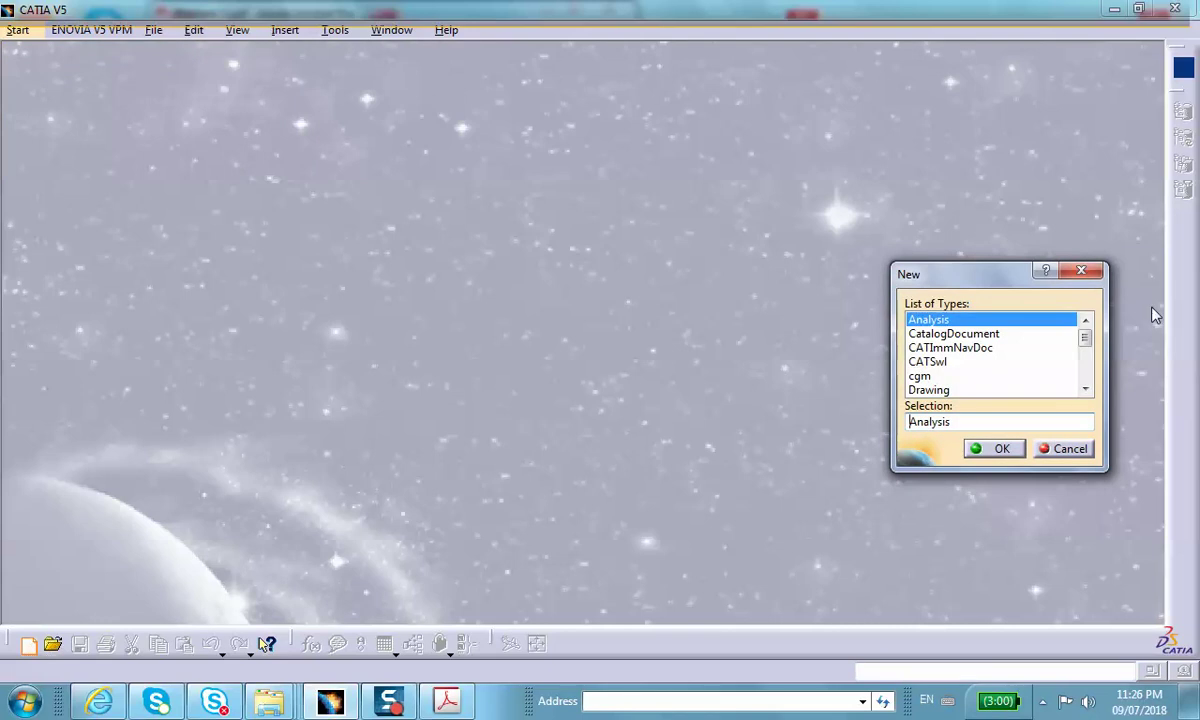
{"action": "scroll", "coordinate": [1083, 357], "scroll_direction": "down", "scroll_amount": 4}
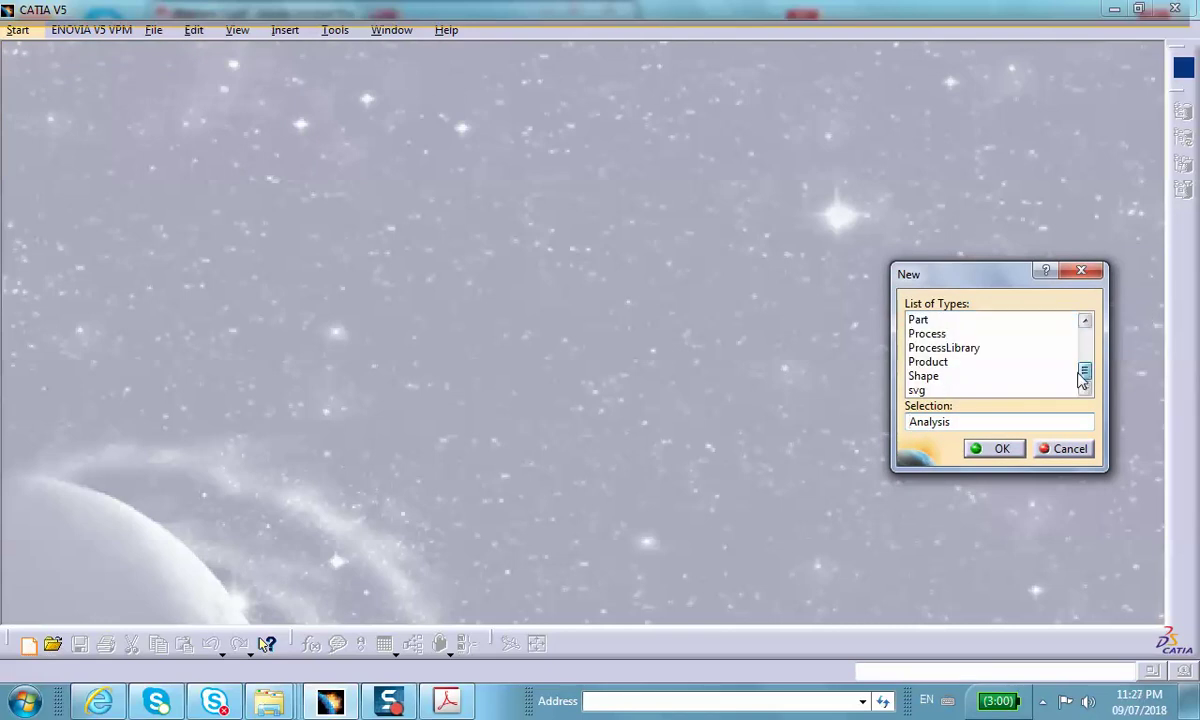
{"action": "double_click", "coordinate": [928, 361]}
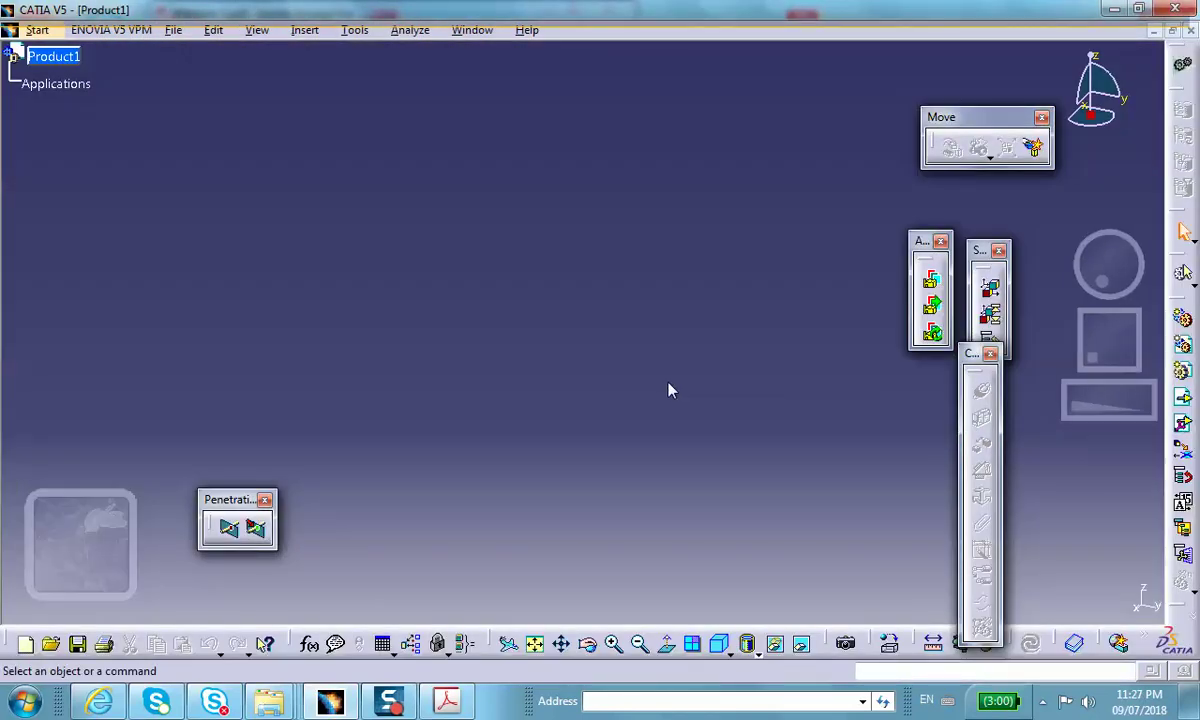
- Insert a new part into Product1
{"action": "left_click", "coordinate": [305, 30]}
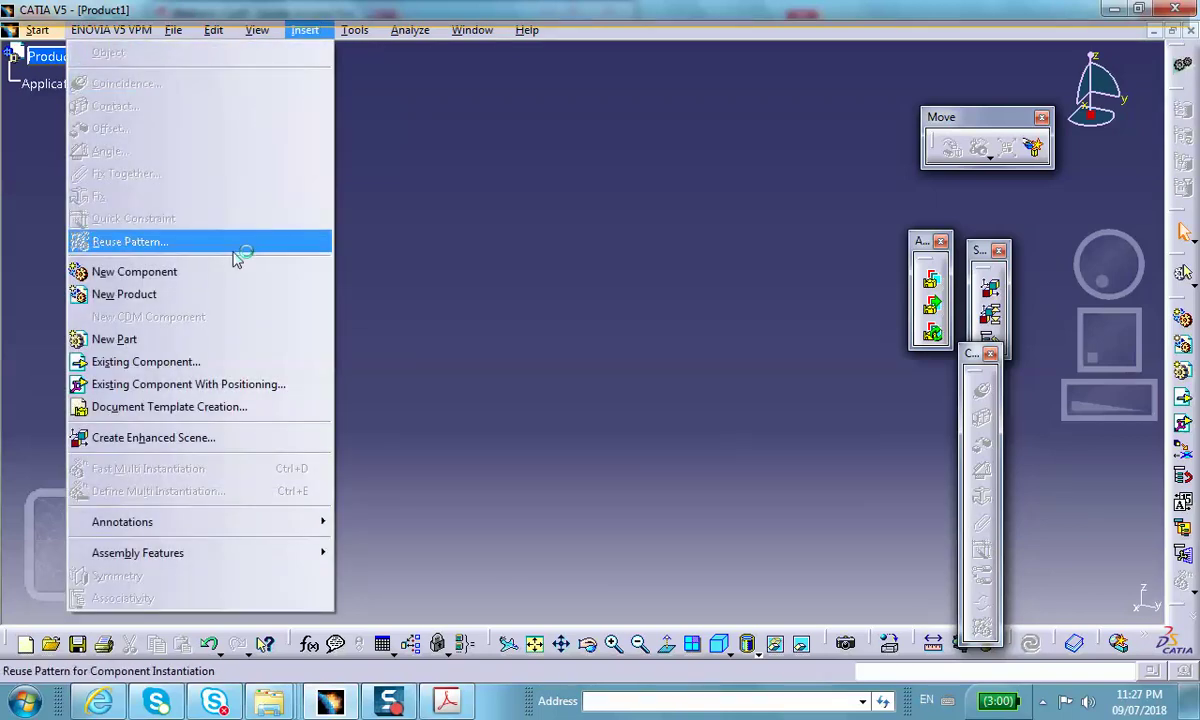
{"action": "left_click", "coordinate": [205, 339]}
{"action": "left_click", "coordinate": [48, 56]}
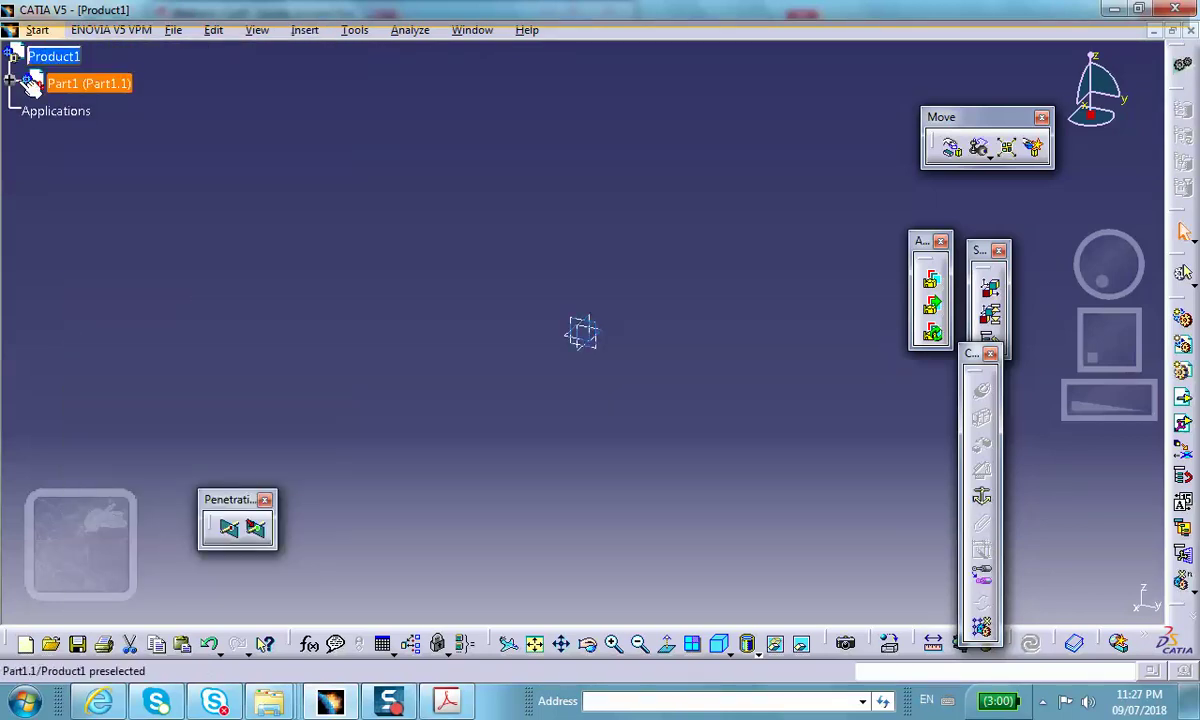
- Set both the instance name and the part number of the new part to base
{"action": "left_click", "coordinate": [10, 80]}
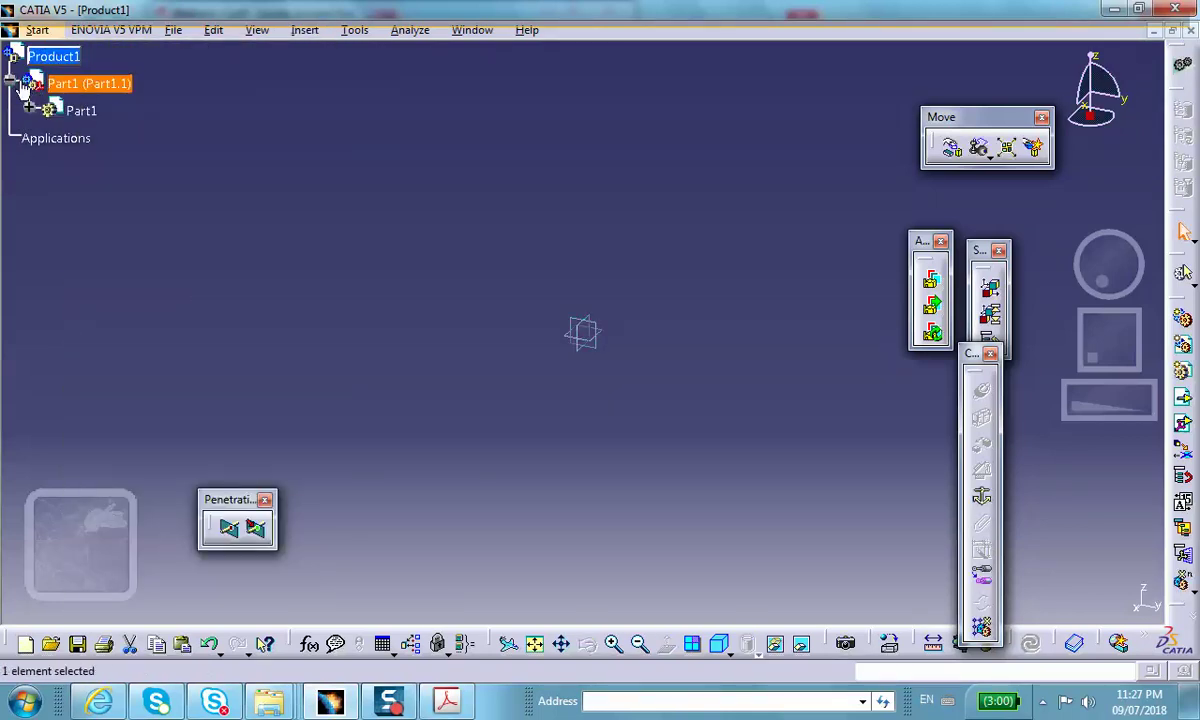
{"action": "right_click", "coordinate": [76, 89]}
{"action": "left_click", "coordinate": [122, 165]}
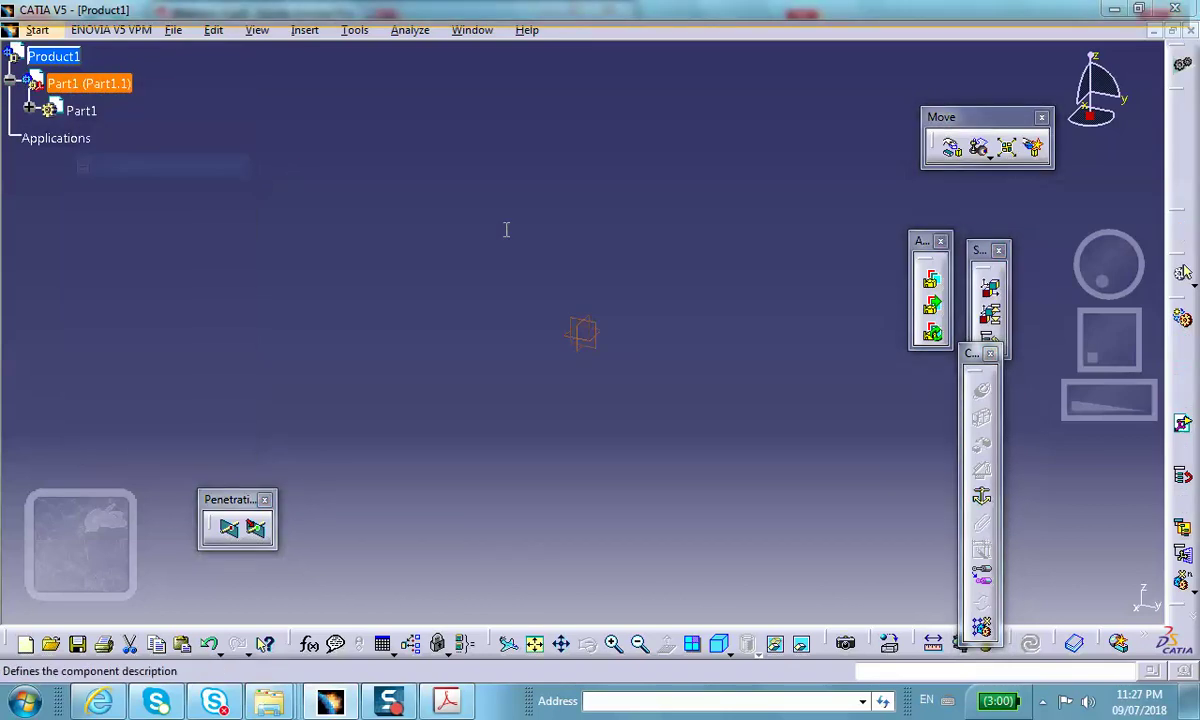
{"action": "double_click", "coordinate": [446, 206]}
{"action": "type", "text": "base"}
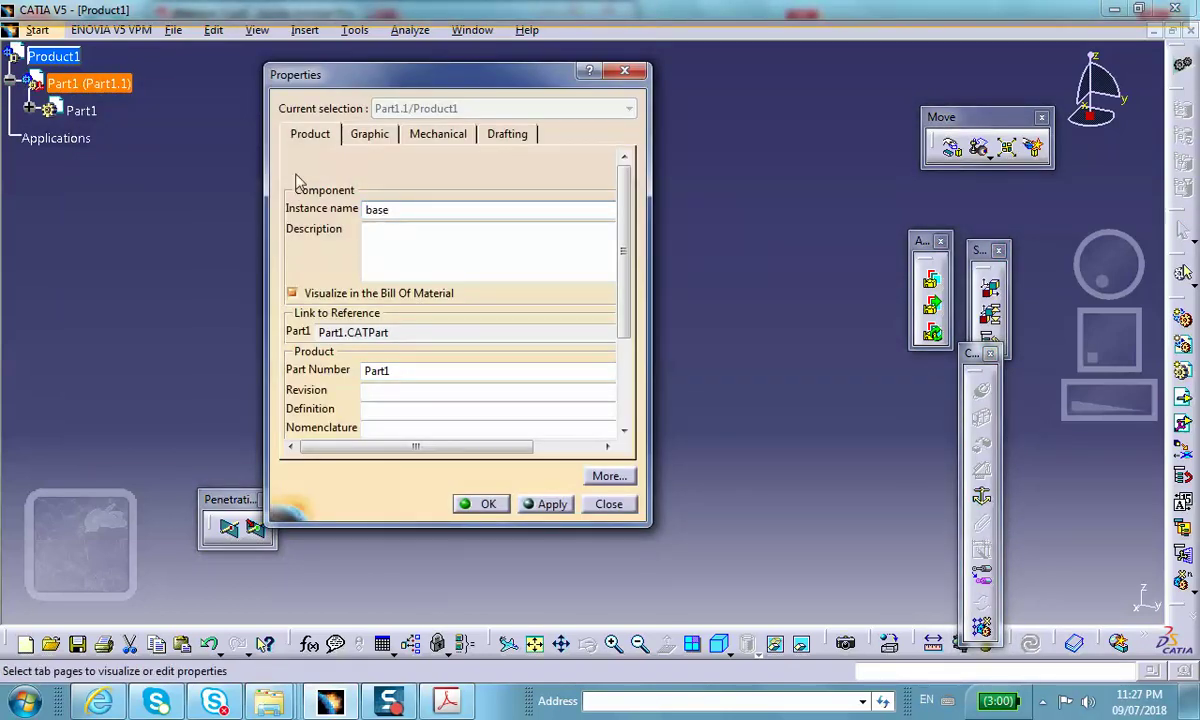
{"action": "double_click", "coordinate": [399, 370]}
{"action": "type", "text": "base"}
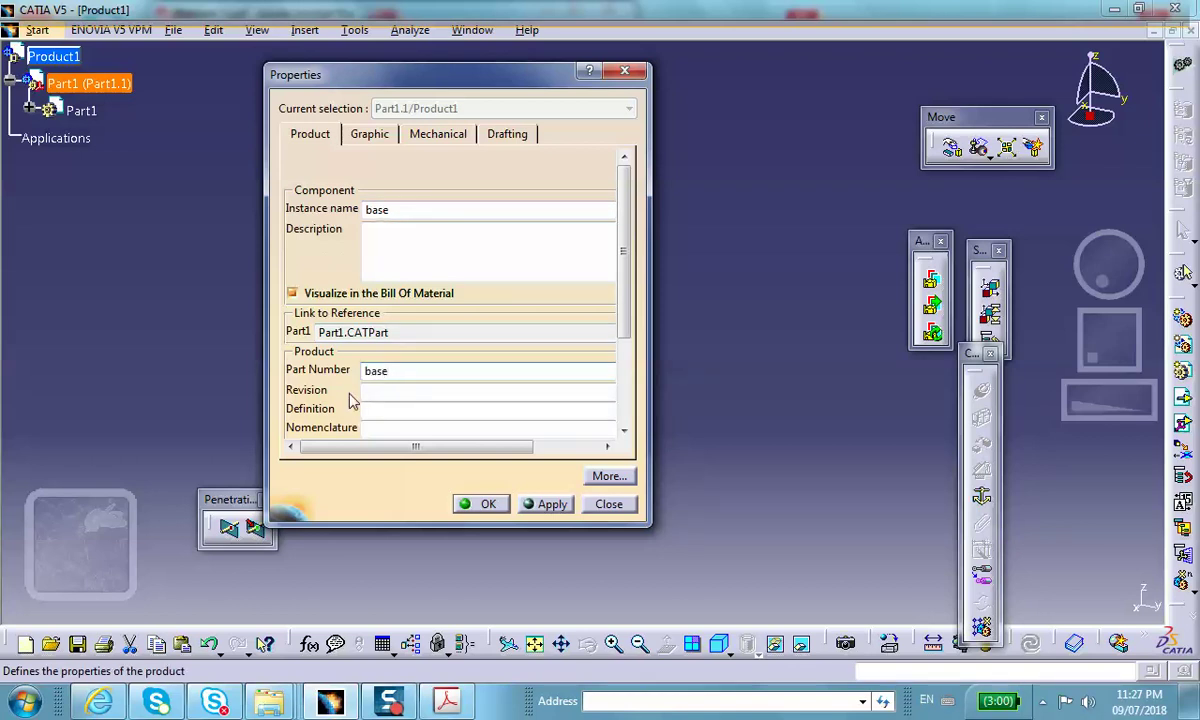
{"action": "left_click", "coordinate": [482, 504]}
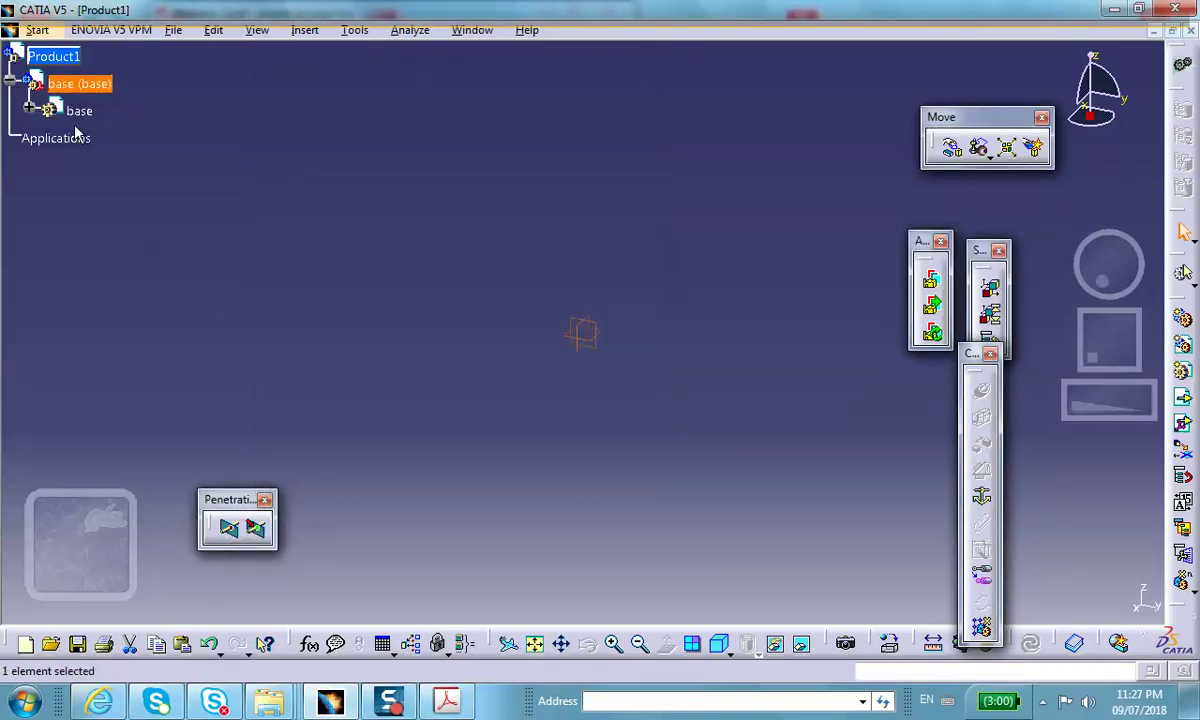
- Activate the base part for editing and start a sketch on its yz plane
{"action": "left_click", "coordinate": [30, 107]}
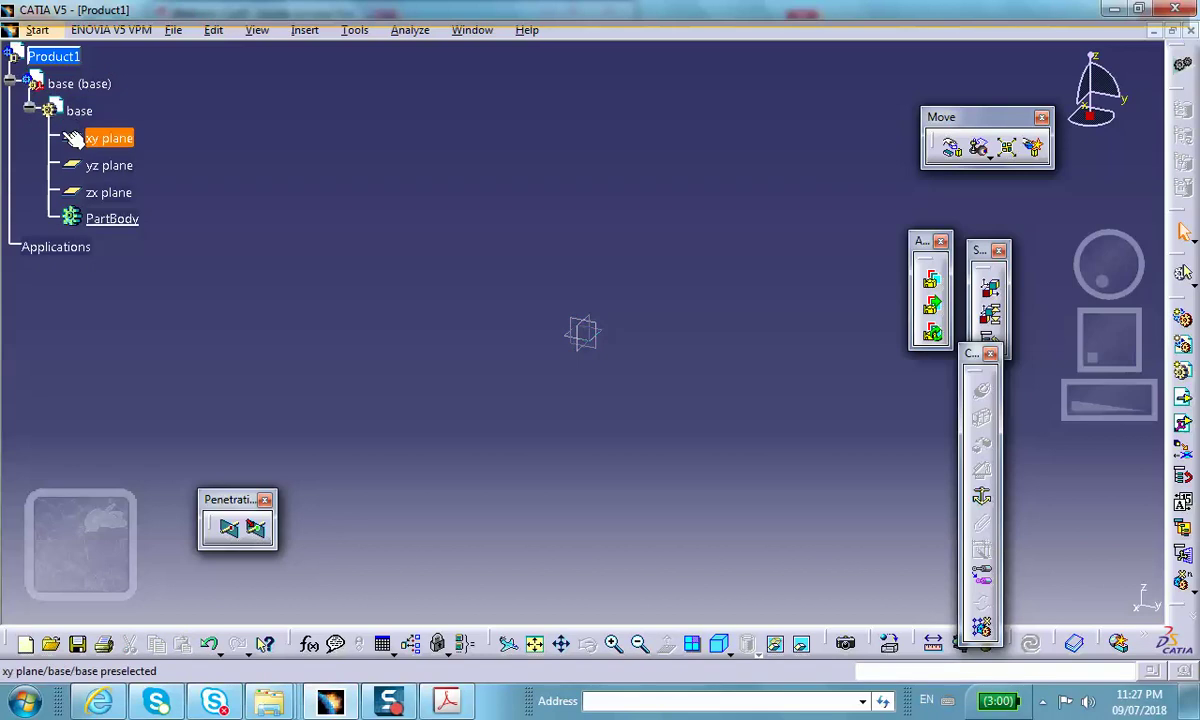
{"action": "left_click", "coordinate": [610, 329]}
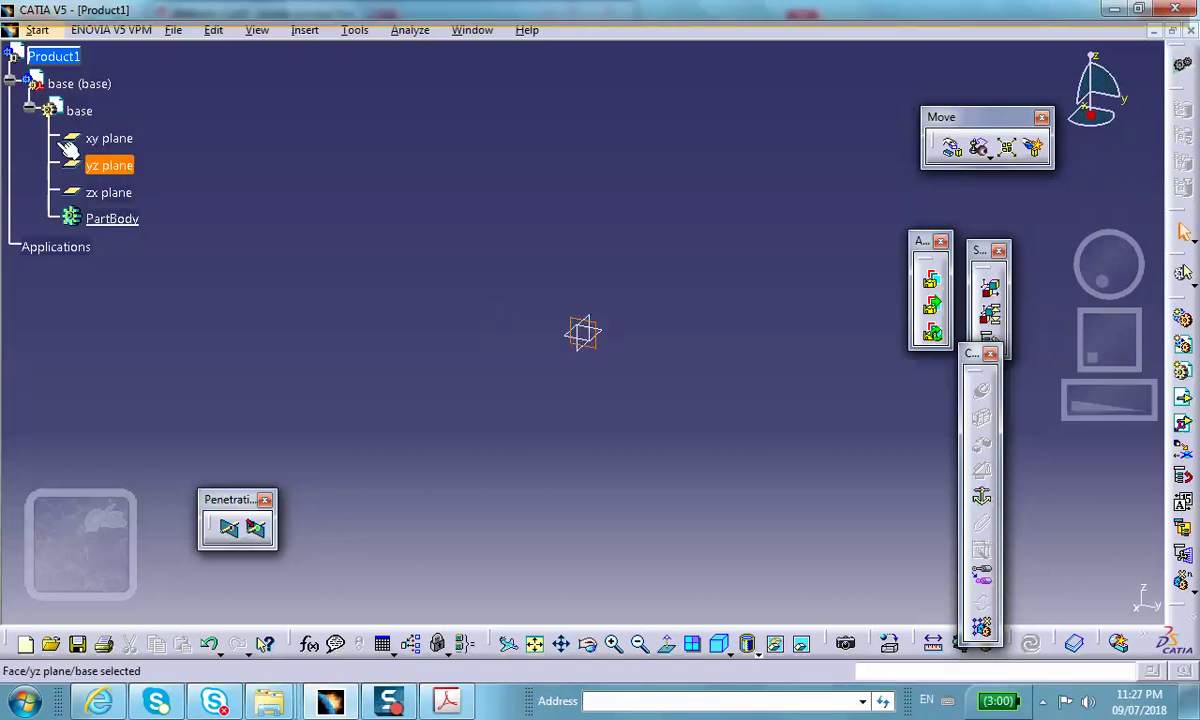
{"action": "double_click", "coordinate": [79, 111]}
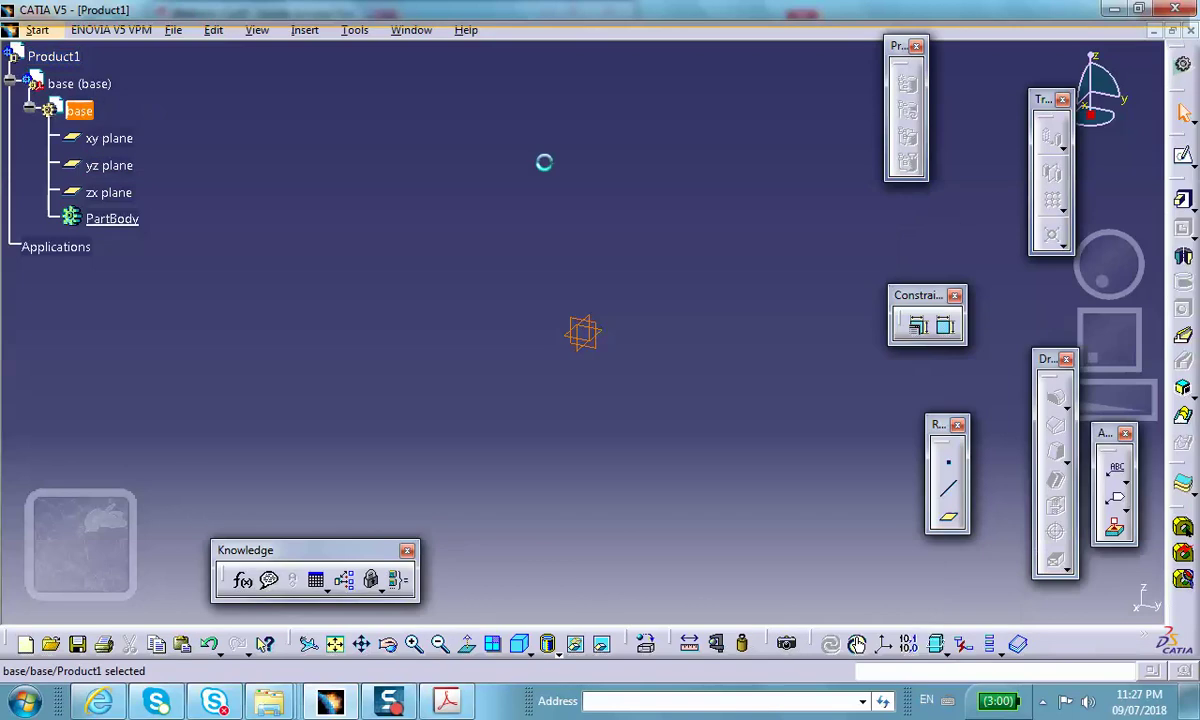
{"action": "left_click", "coordinate": [601, 337]}
{"action": "left_click", "coordinate": [1183, 154]}
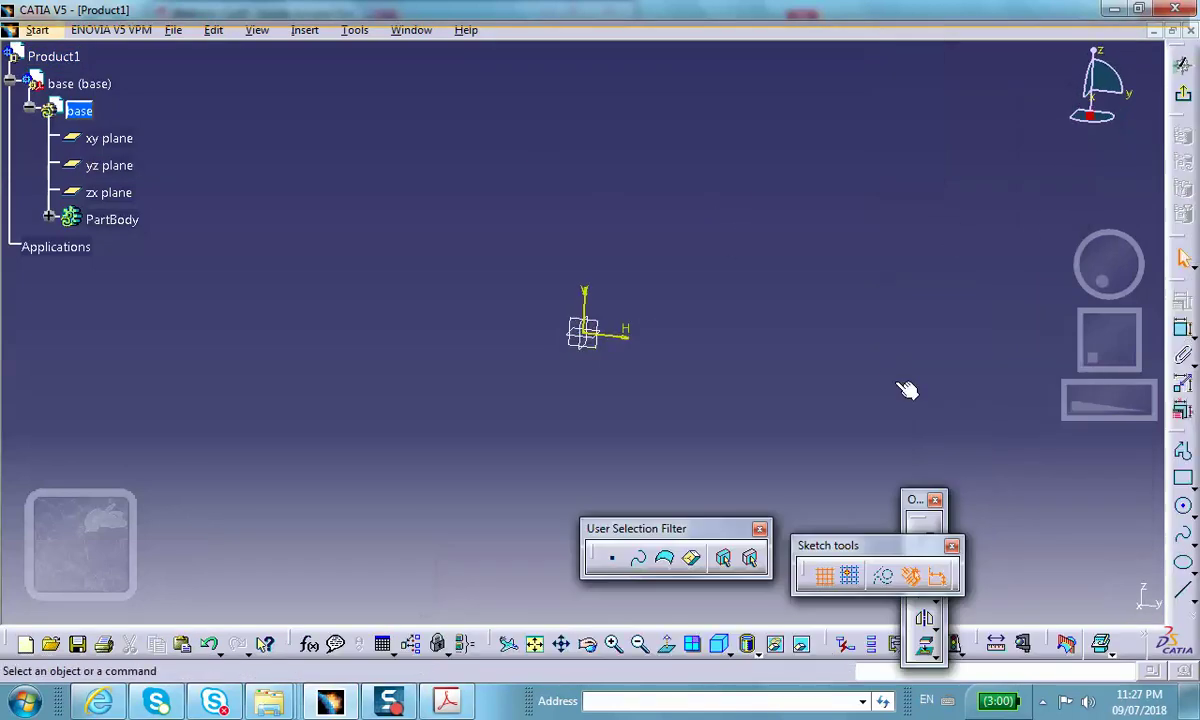
- Sketch a long, thin horizontal rectangle below the sketch origin, extending to both sides of the vertical axis
{"action": "left_click", "coordinate": [1183, 479]}
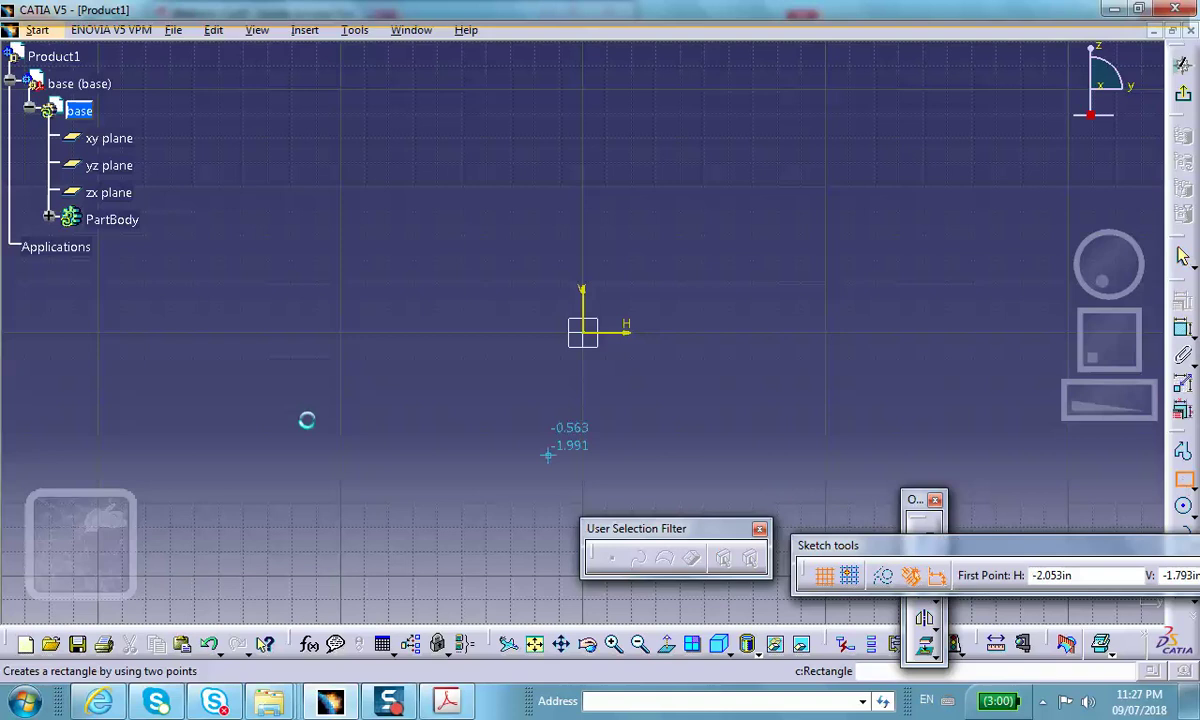
{"action": "left_click", "coordinate": [218, 384]}
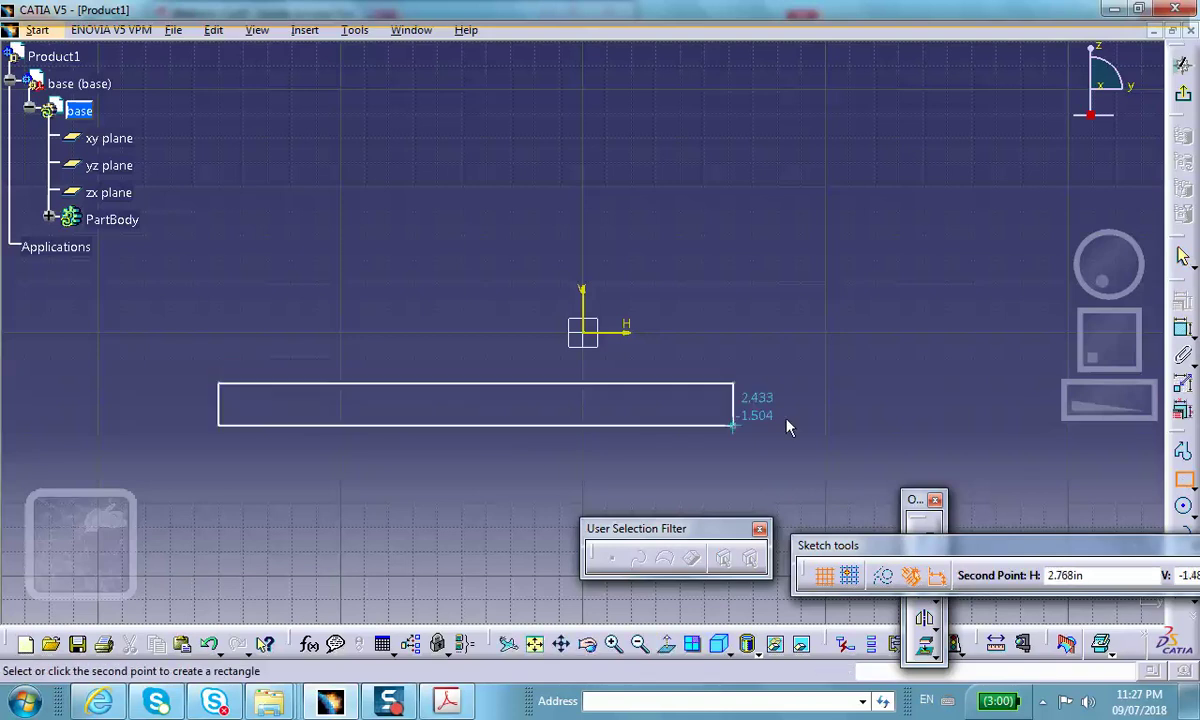
{"action": "left_click", "coordinate": [955, 440]}
- Draw three small circles in a row inside the rectangle, near the right end, right of centre and near the left end, at V about -1.28 in
{"action": "left_click", "coordinate": [1183, 507]}
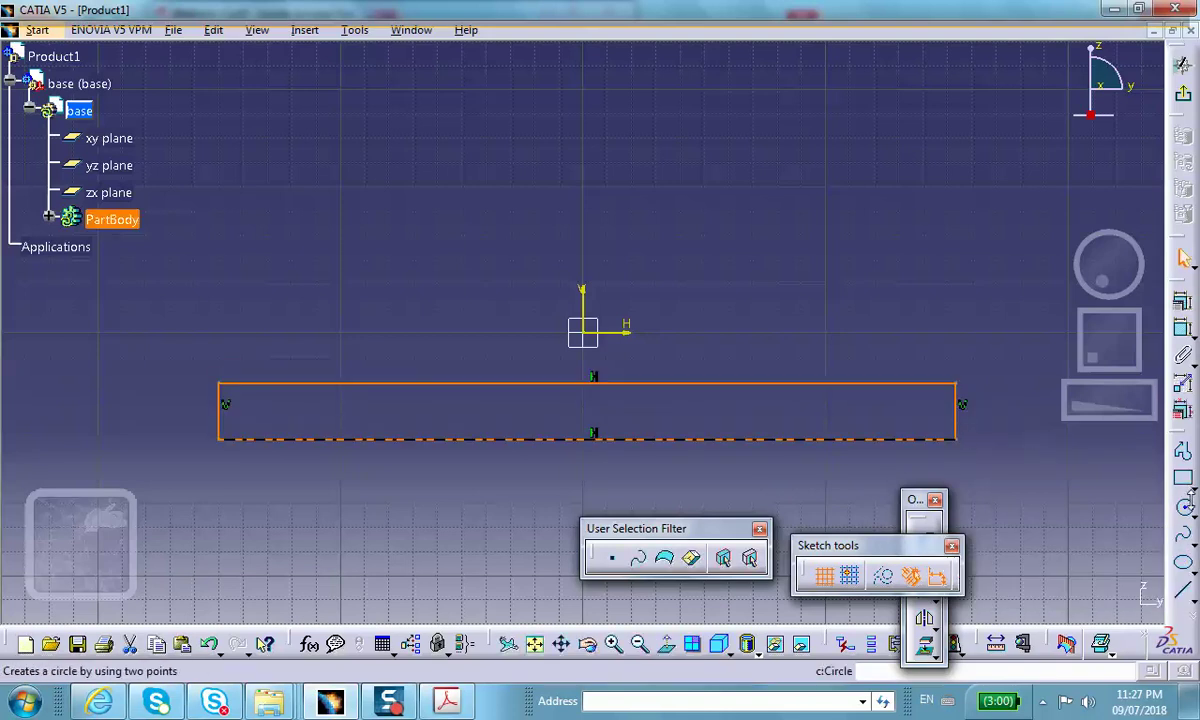
{"action": "left_click", "coordinate": [913, 411]}
{"action": "left_click", "coordinate": [924, 414]}
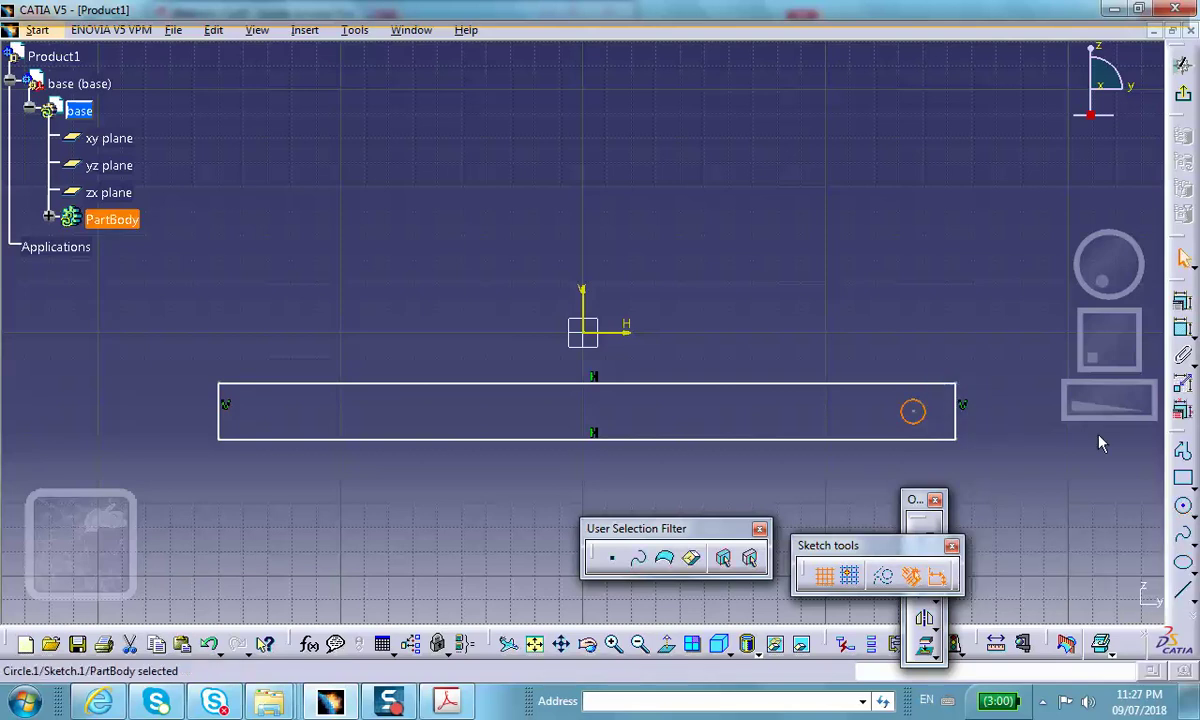
{"action": "left_click", "coordinate": [1185, 508]}
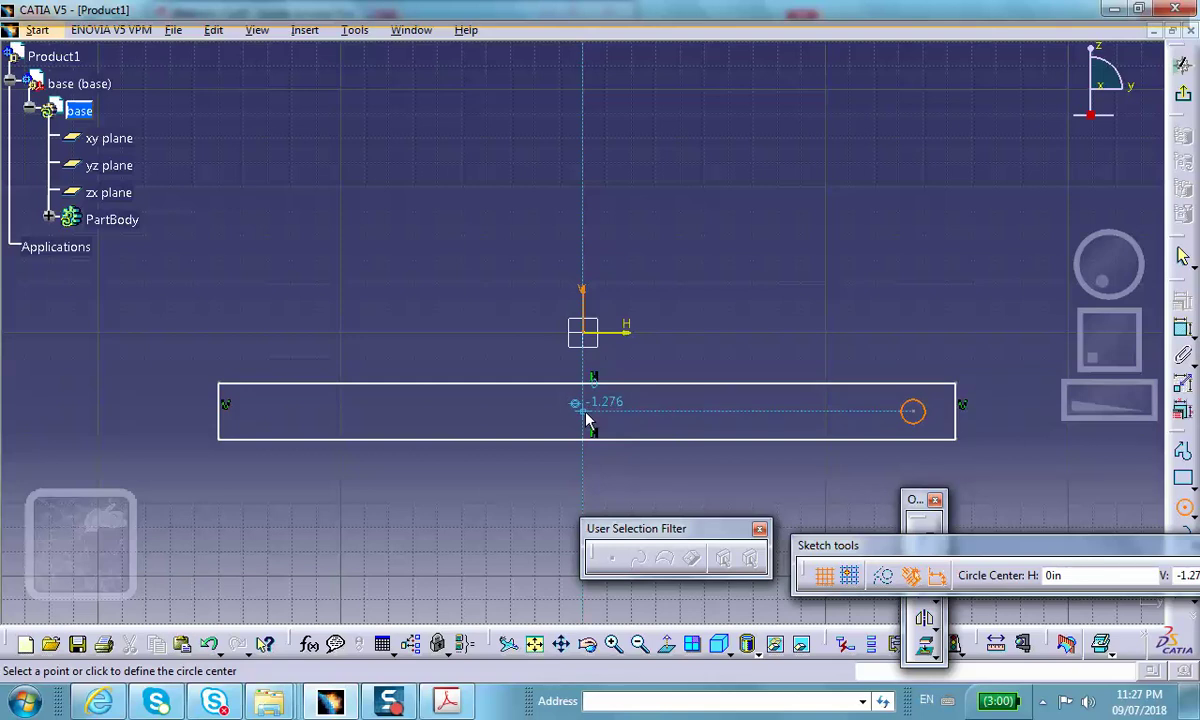
{"action": "left_click", "coordinate": [660, 413]}
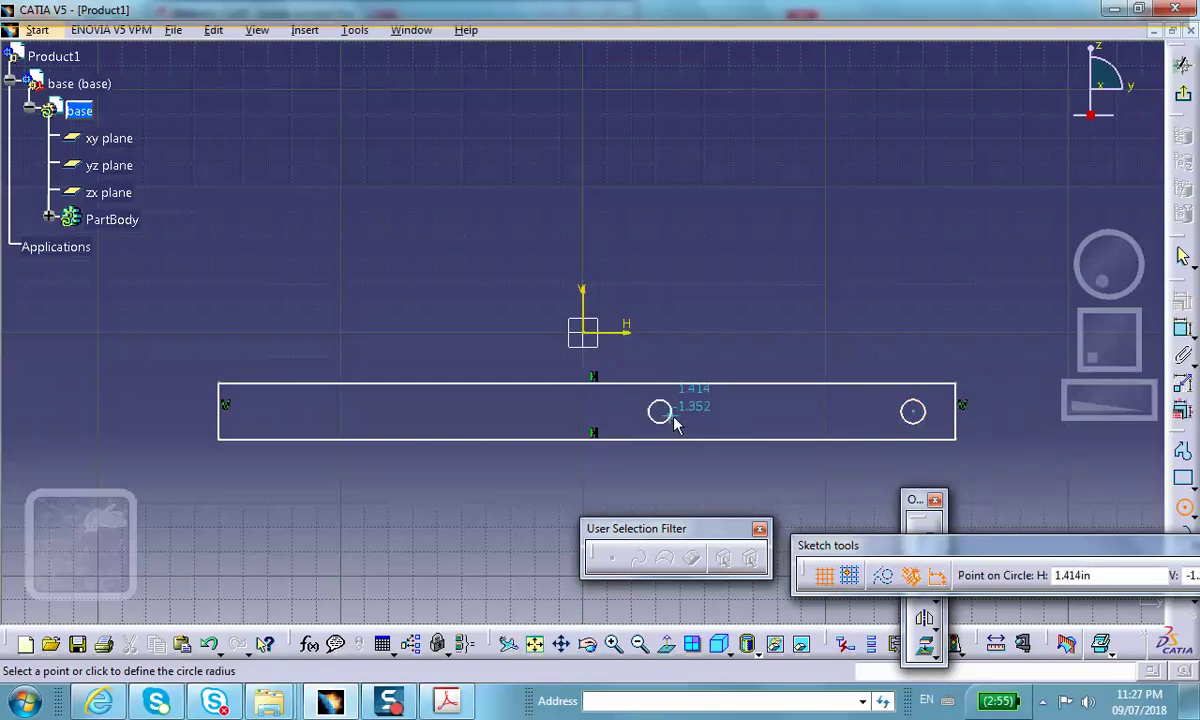
{"action": "left_click", "coordinate": [669, 419]}
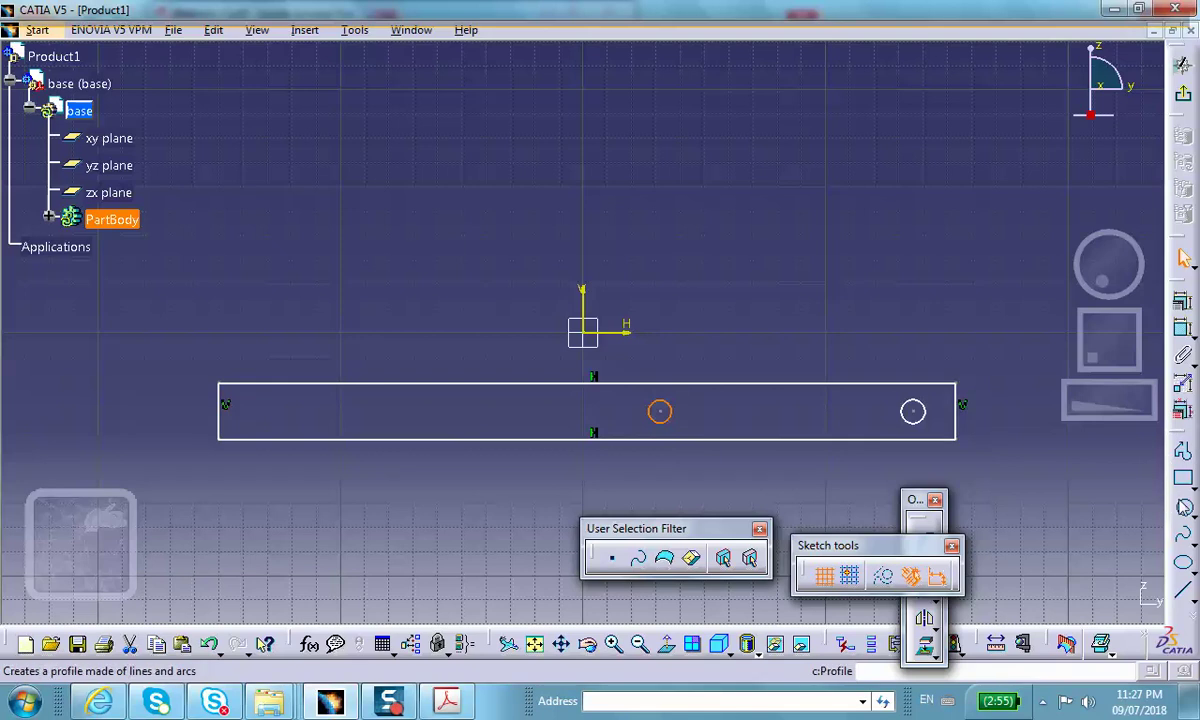
{"action": "left_click", "coordinate": [1182, 505]}
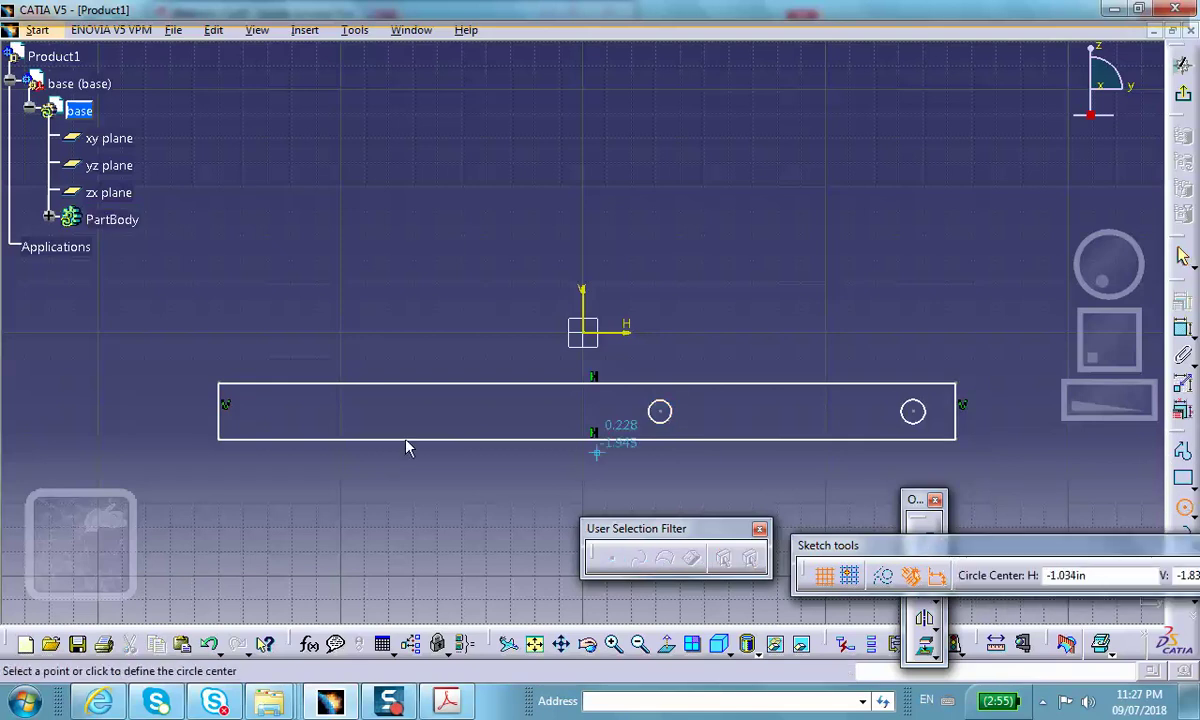
{"action": "left_click", "coordinate": [321, 412]}
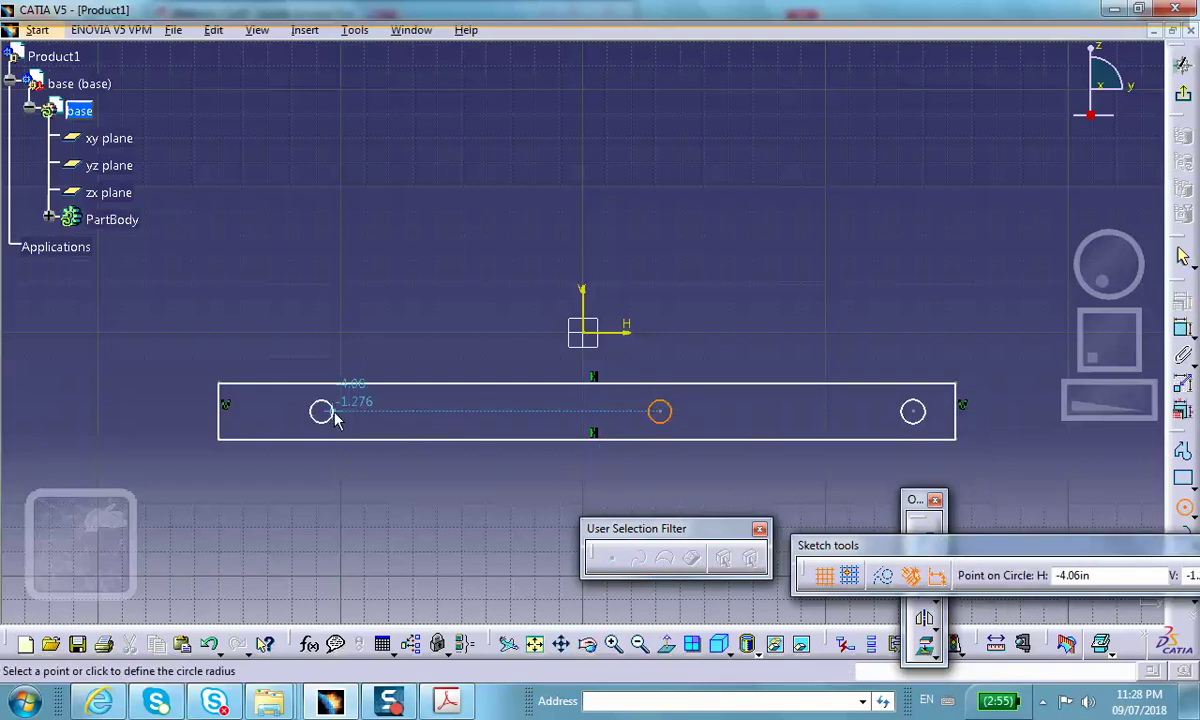
{"action": "left_click", "coordinate": [335, 419]}
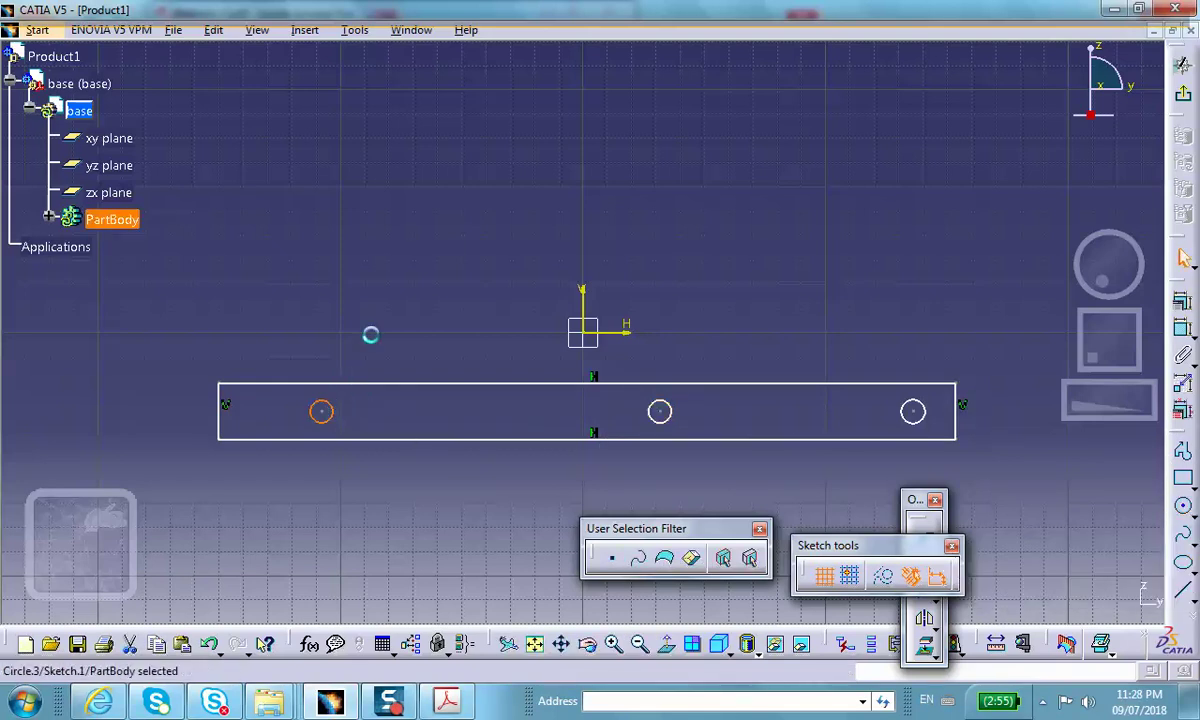
- Exit the sketch and extrude it with Pad at the preset length to form the bar with three holes
{"action": "left_click", "coordinate": [1182, 94]}
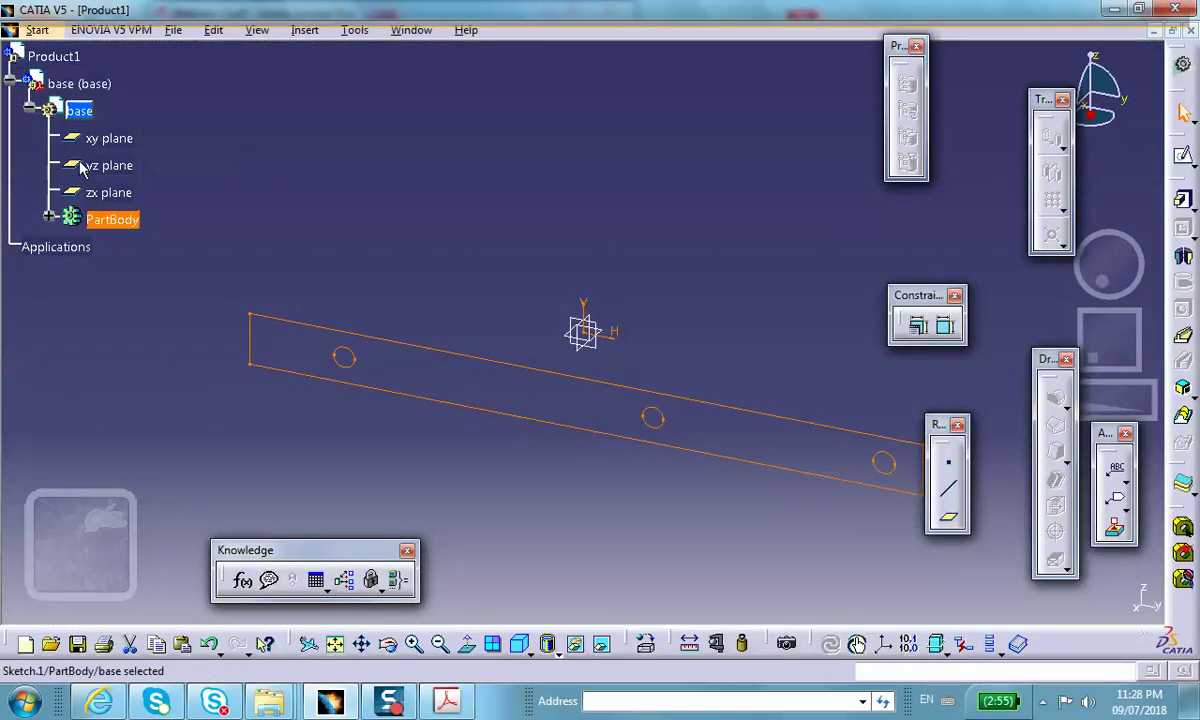
{"action": "left_click", "coordinate": [1183, 200]}
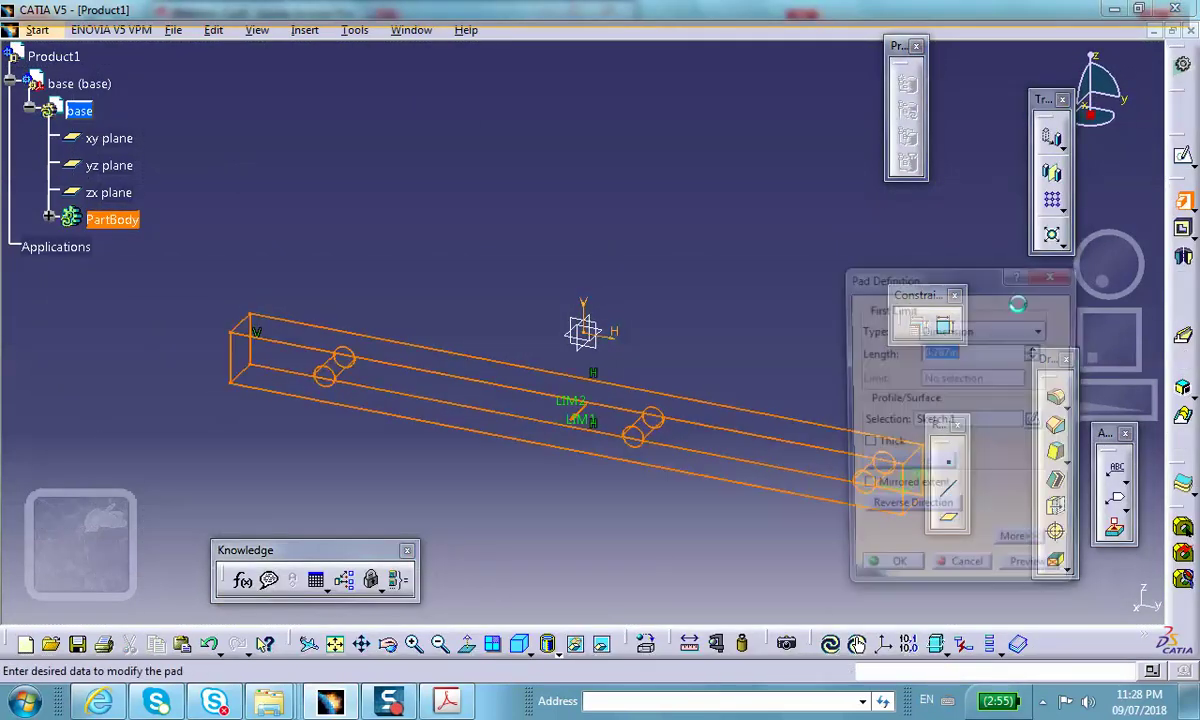
{"action": "left_click", "coordinate": [868, 576]}
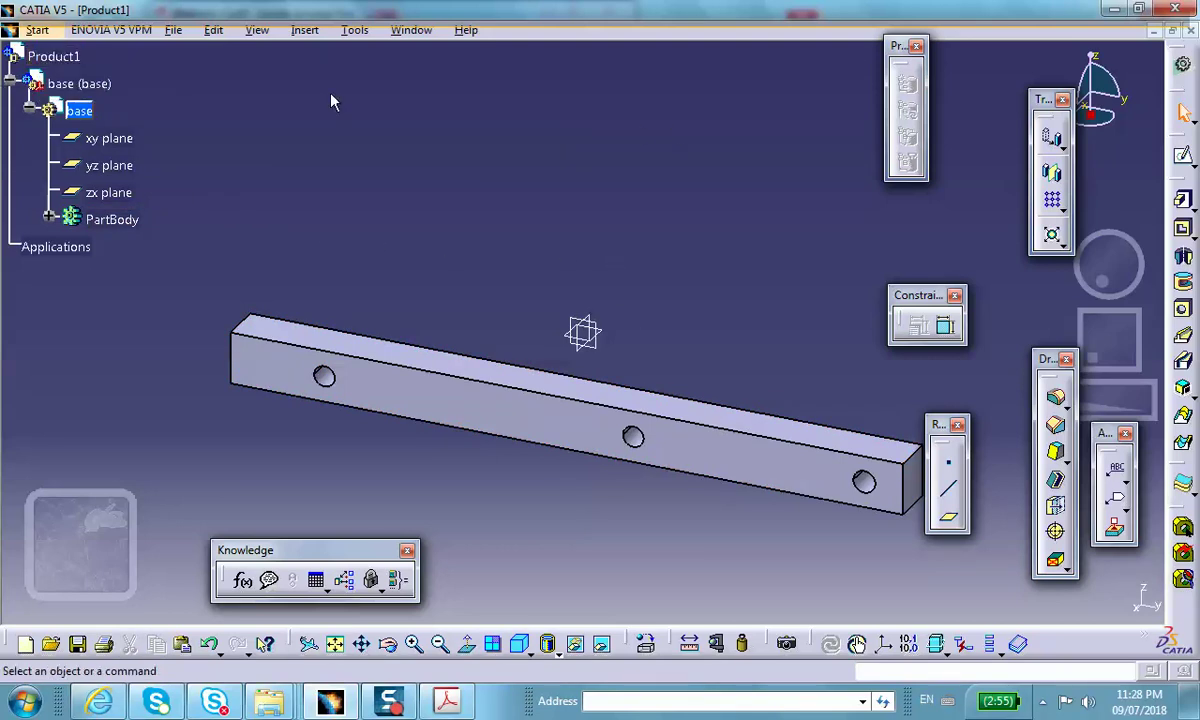
- Return to Product1 and insert a second new part that uses the assembly origin as its origin point
{"action": "double_click", "coordinate": [55, 57]}
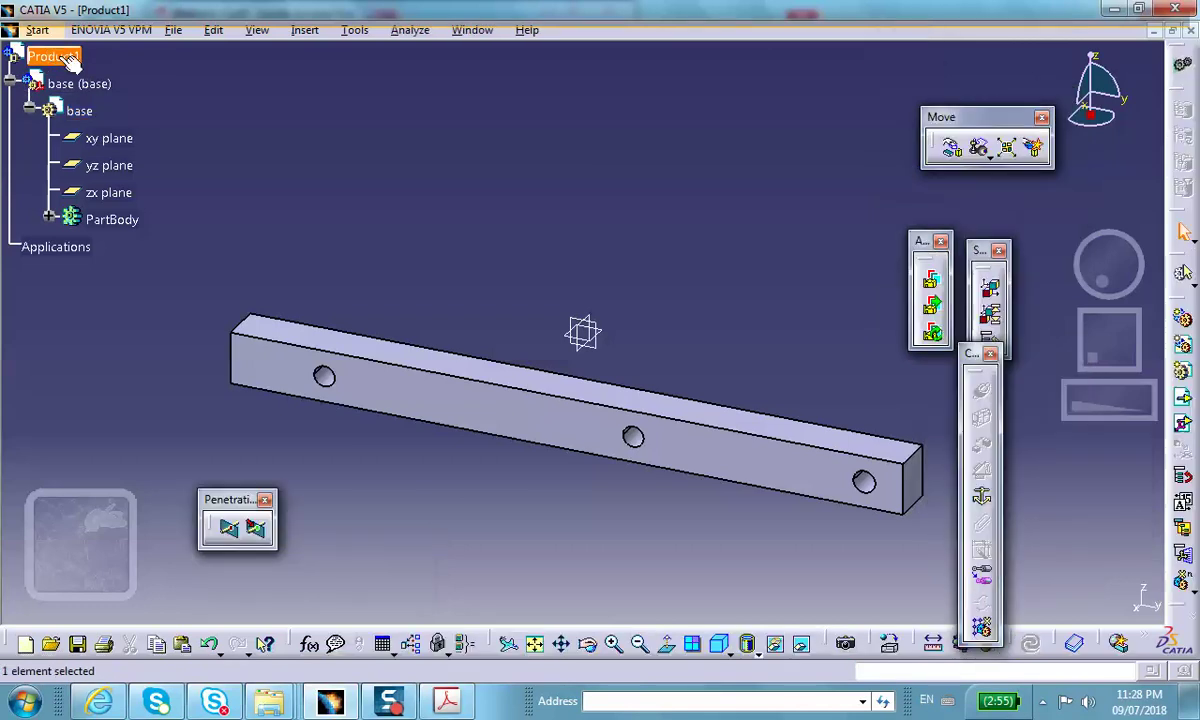
{"action": "left_click", "coordinate": [303, 31]}
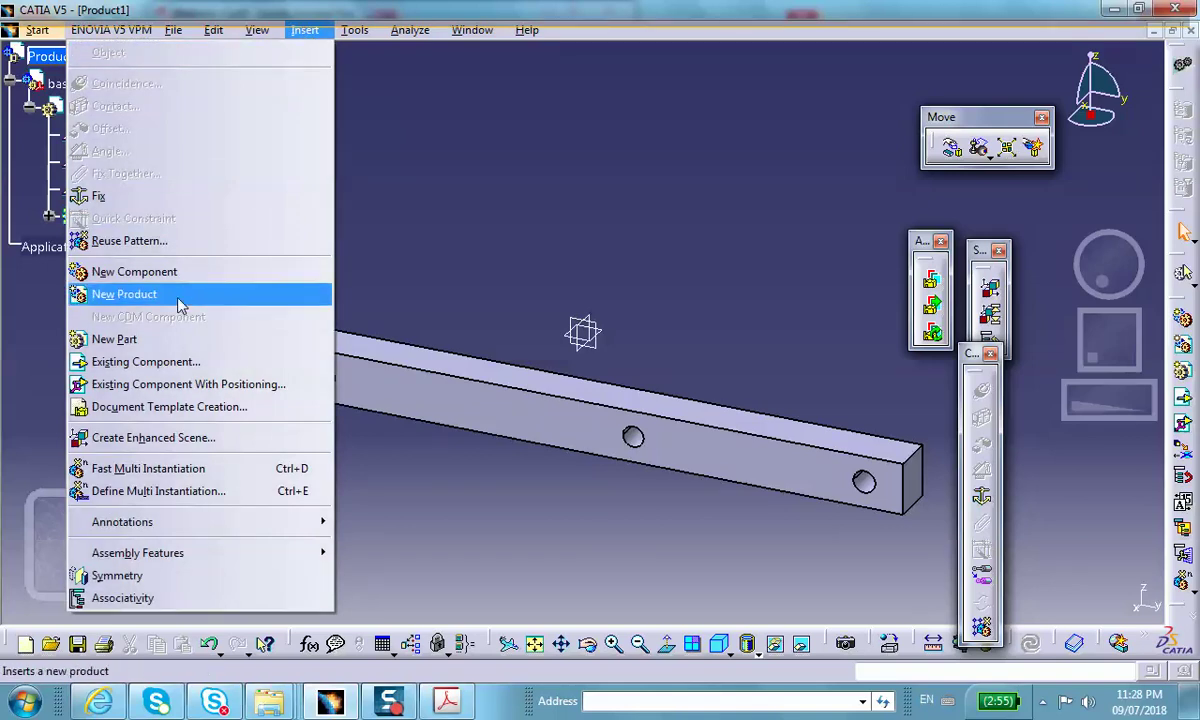
{"action": "left_click", "coordinate": [161, 338]}
{"action": "left_click", "coordinate": [44, 58]}
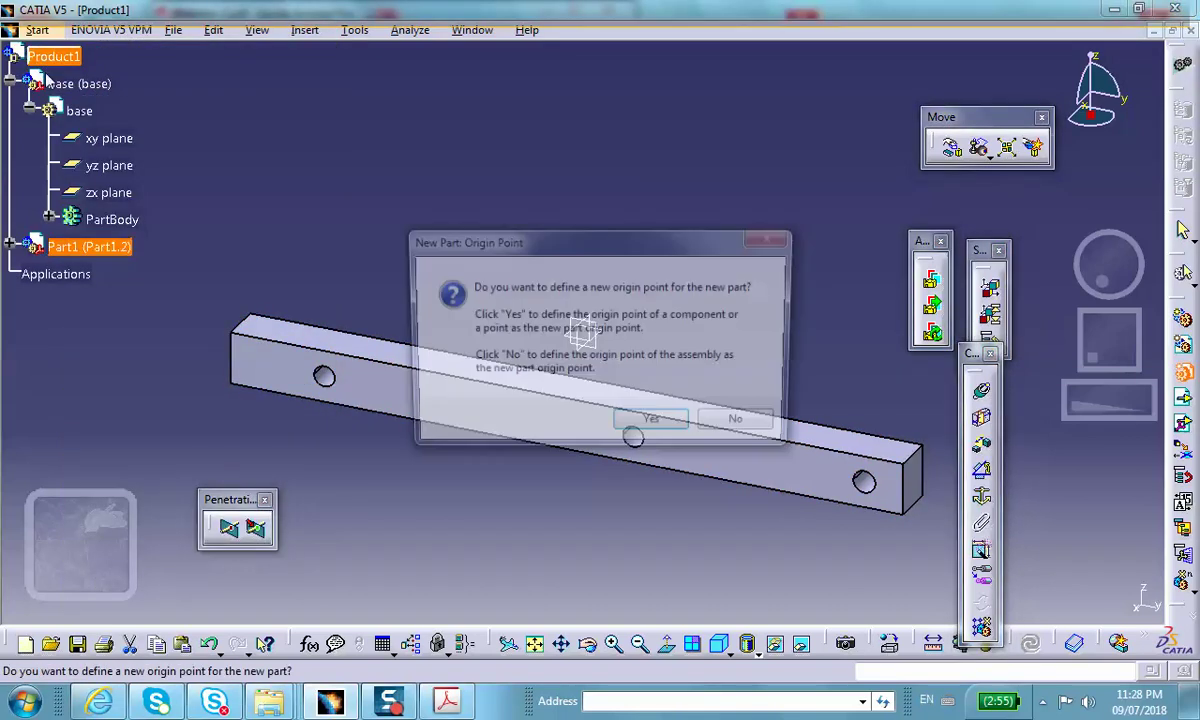
{"action": "left_click", "coordinate": [740, 429]}
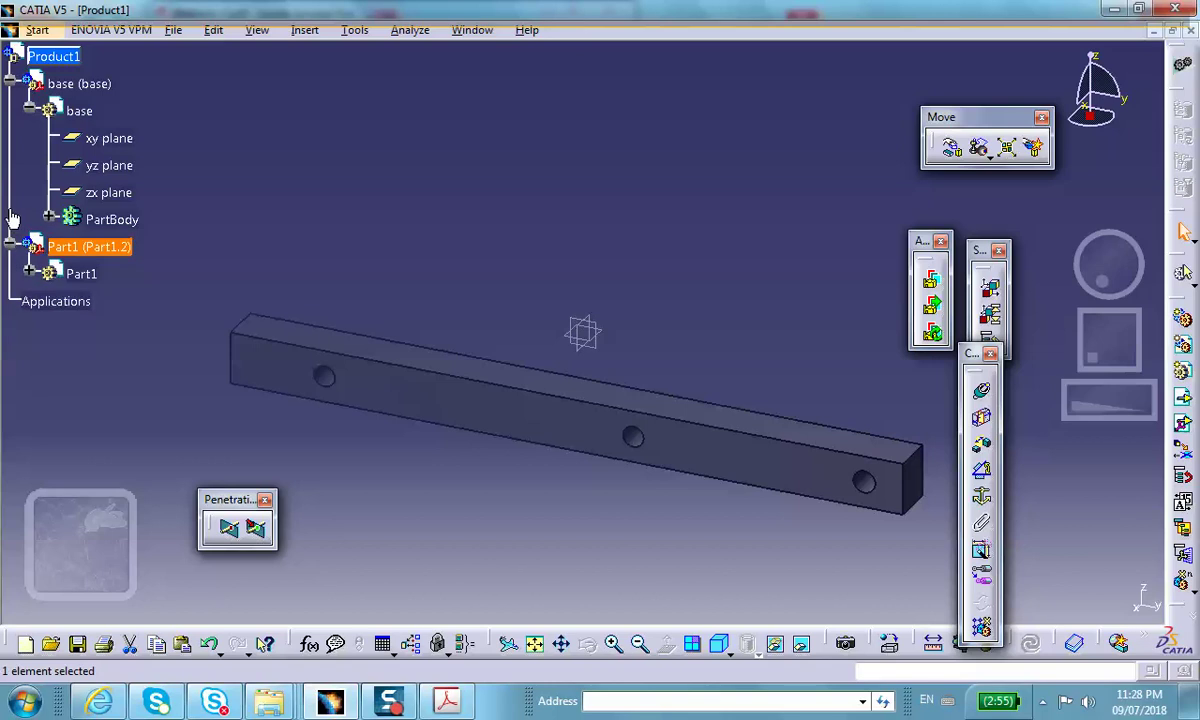
- Set both the instance name and the part number of the new second part to platform
{"action": "right_click", "coordinate": [112, 249]}
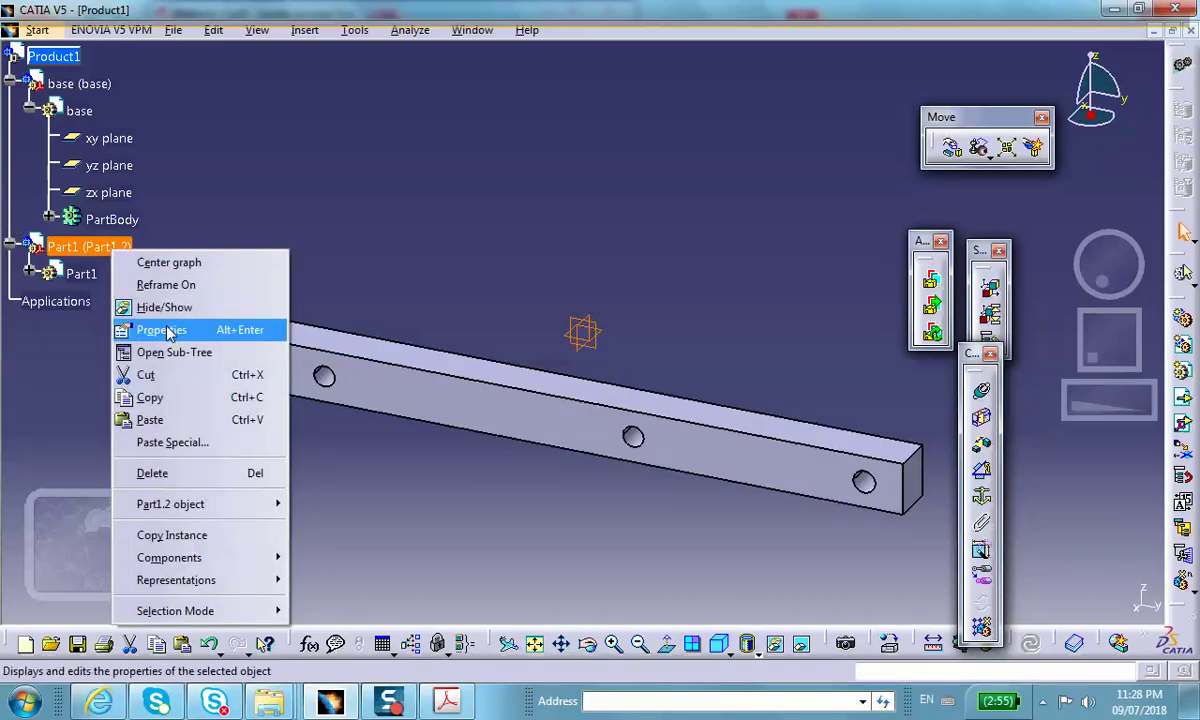
{"action": "left_click", "coordinate": [160, 330]}
{"action": "double_click", "coordinate": [432, 208]}
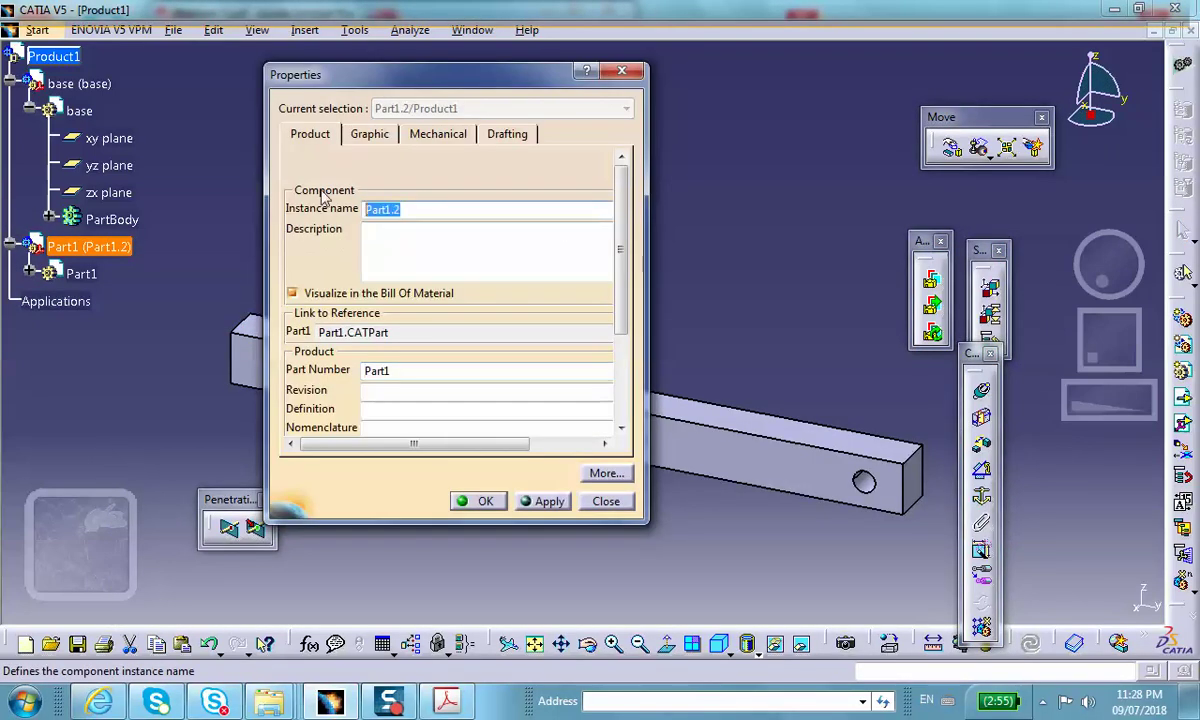
{"action": "type", "text": "platform"}
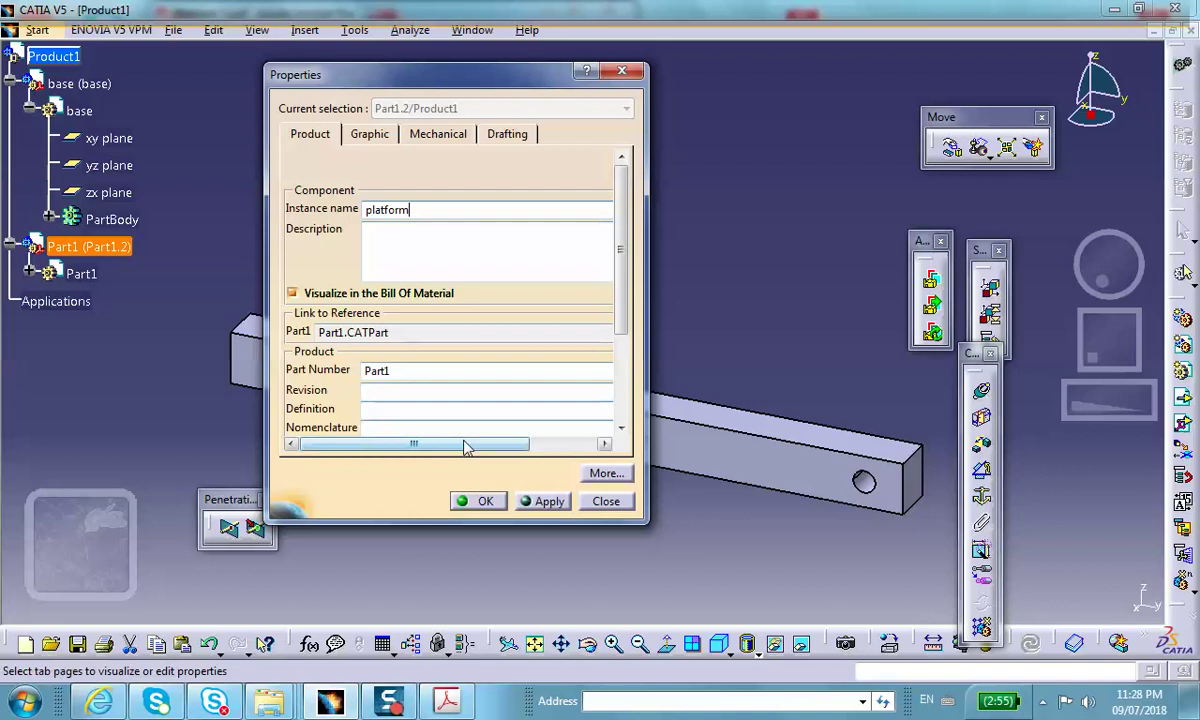
{"action": "double_click", "coordinate": [394, 371]}
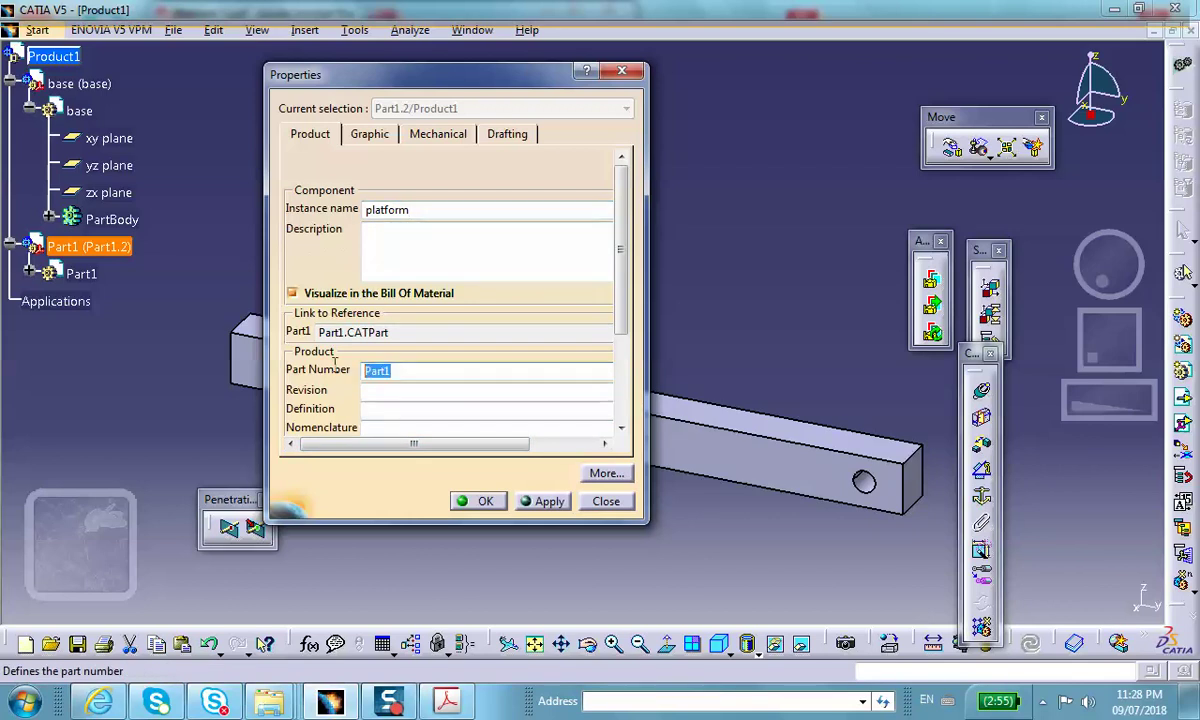
{"action": "type", "text": "platform"}
{"action": "left_click", "coordinate": [479, 500]}
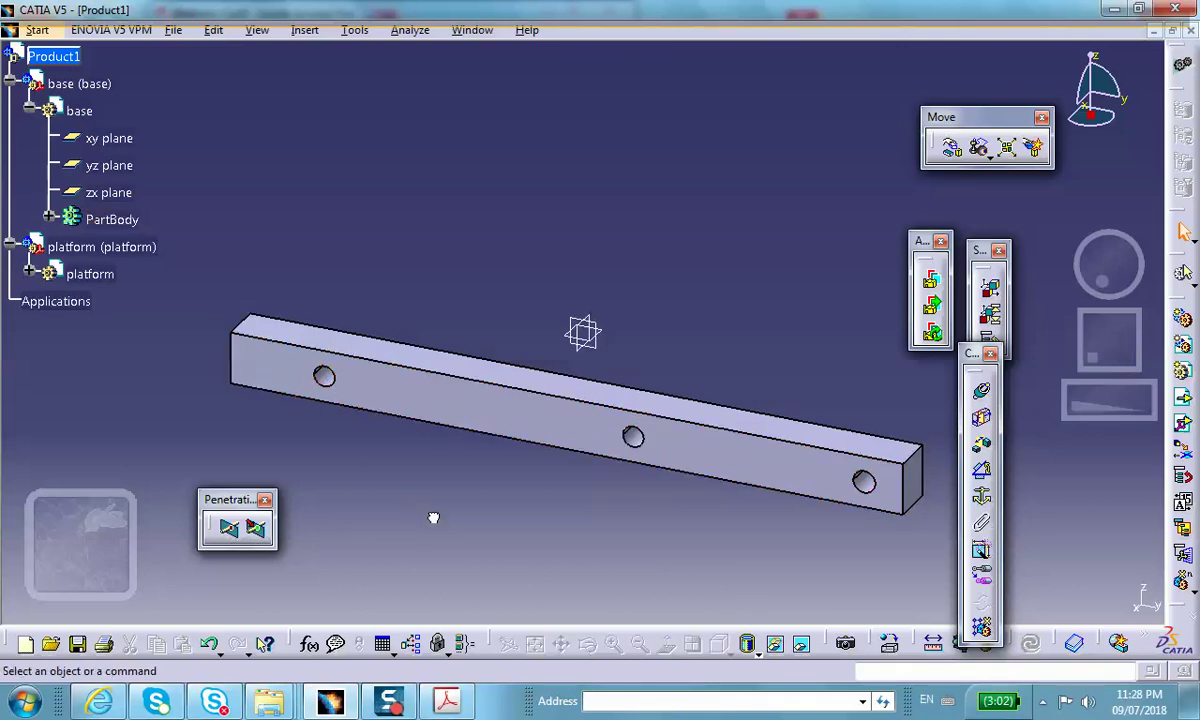
- Activate the base part and reopen the sketch of its pad for editing
{"action": "double_click", "coordinate": [79, 110]}
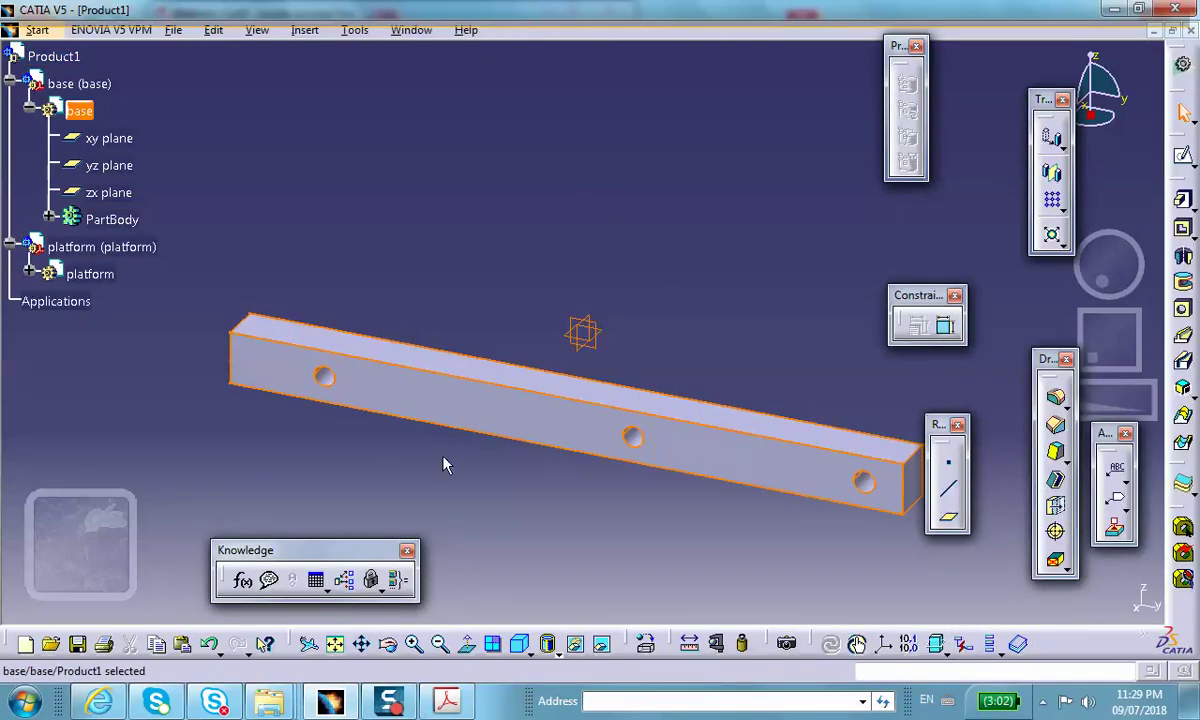
{"action": "left_click", "coordinate": [30, 274]}
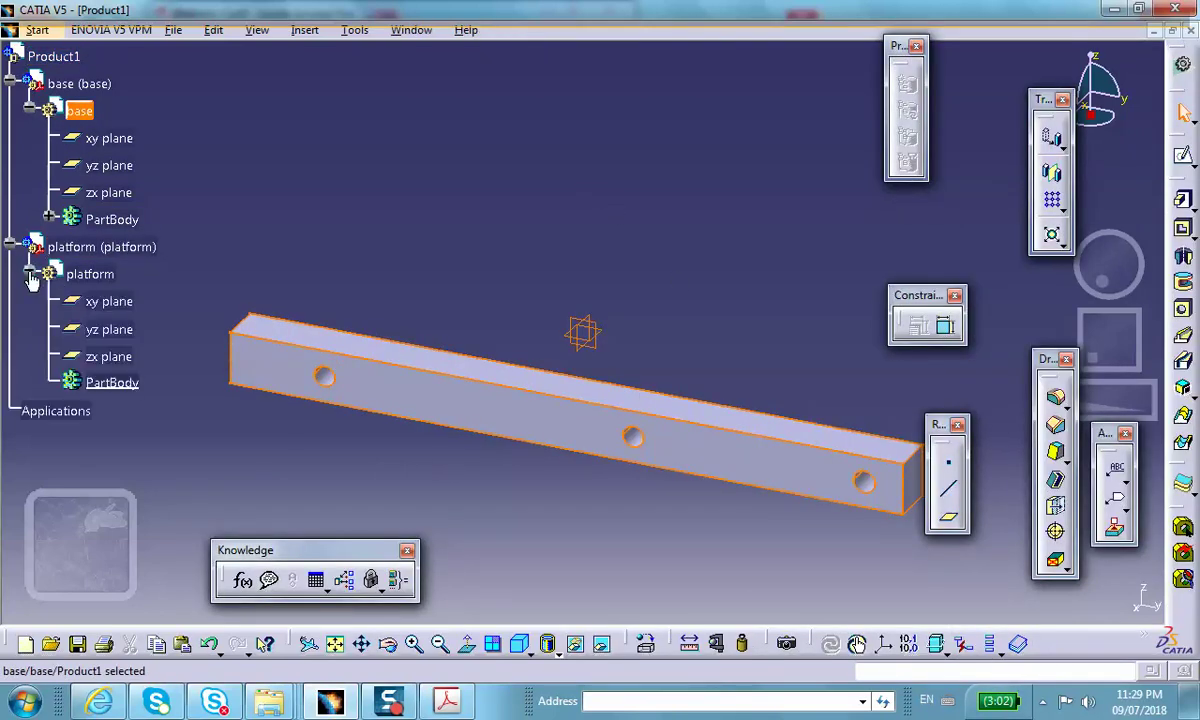
{"action": "left_click", "coordinate": [49, 219]}
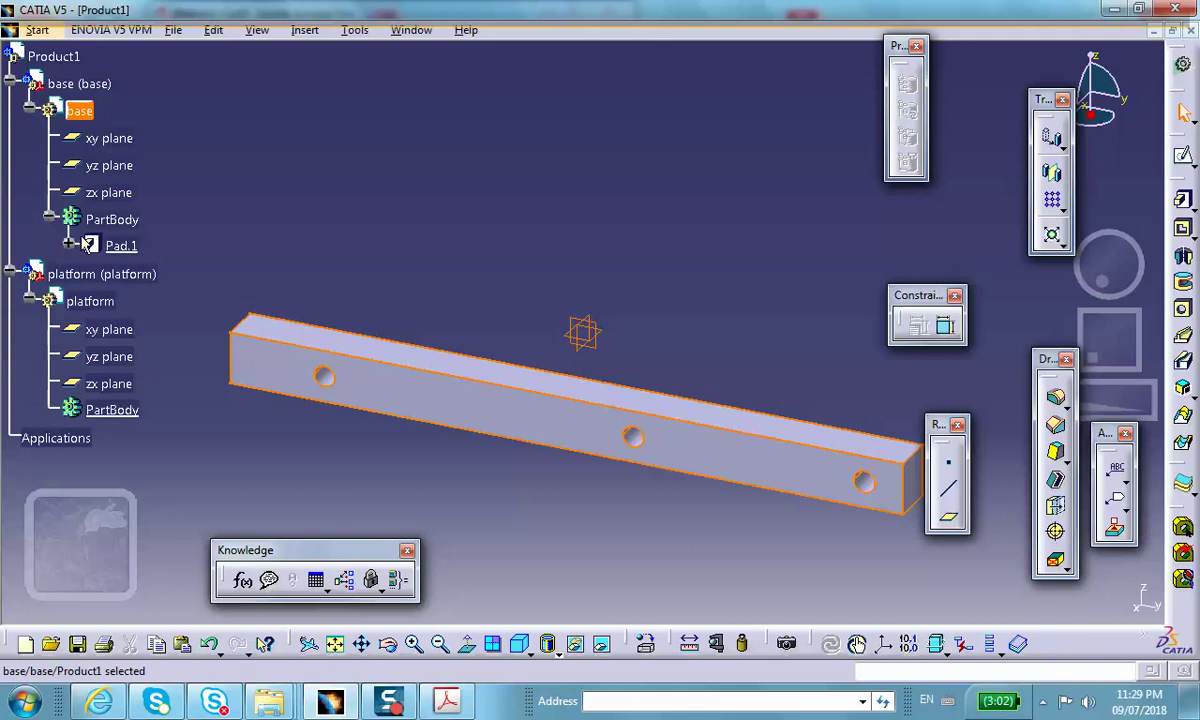
{"action": "left_click", "coordinate": [68, 244]}
{"action": "left_click", "coordinate": [146, 274]}
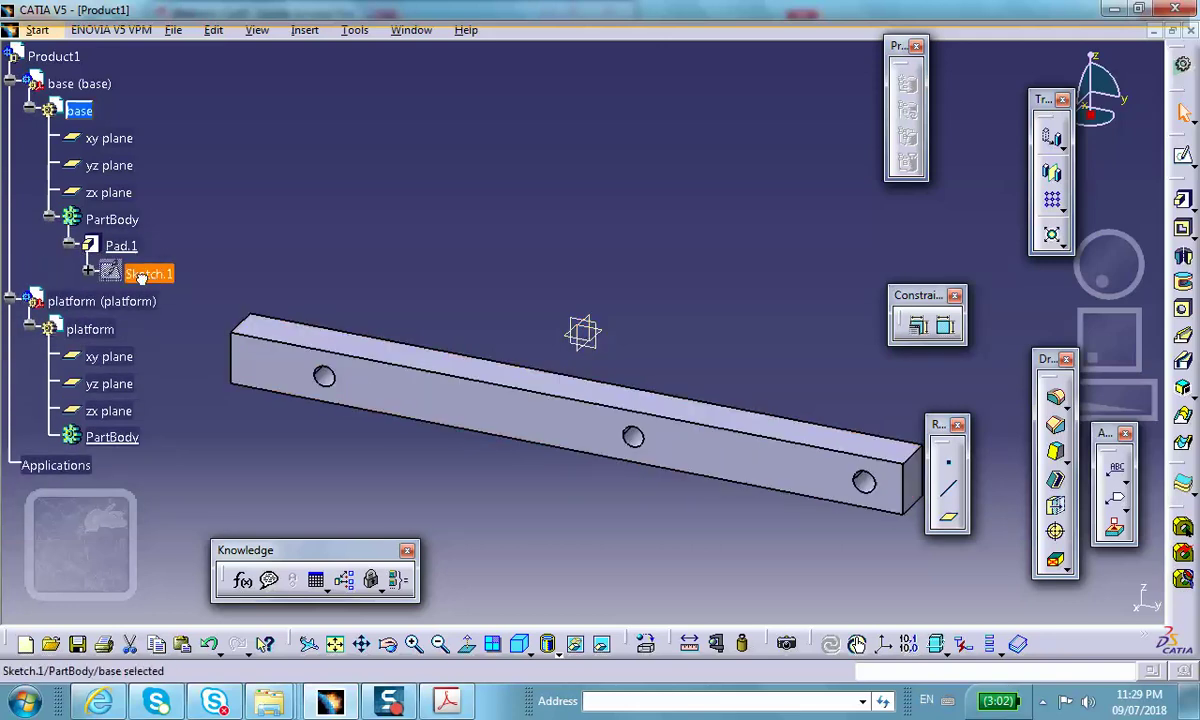
{"action": "double_click", "coordinate": [148, 274]}
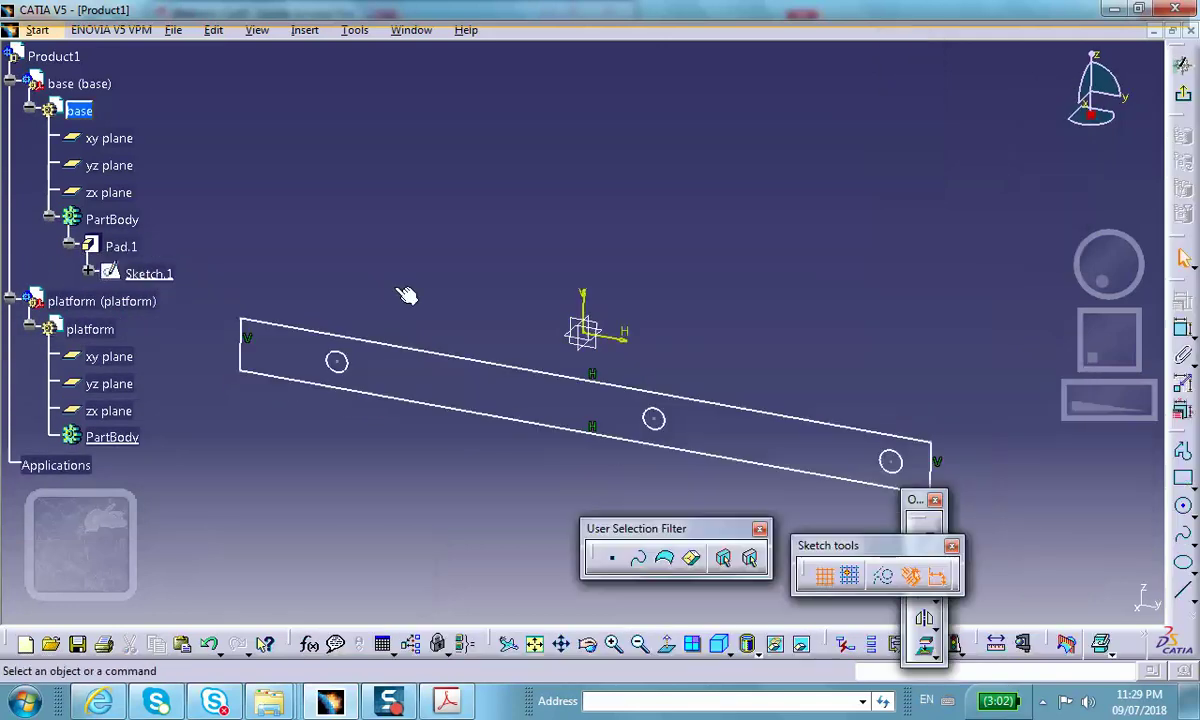
- Constrain the distance between the left and middle hole centres of the base to 6 in and exit the sketch
{"action": "left_click", "coordinate": [1105, 315]}
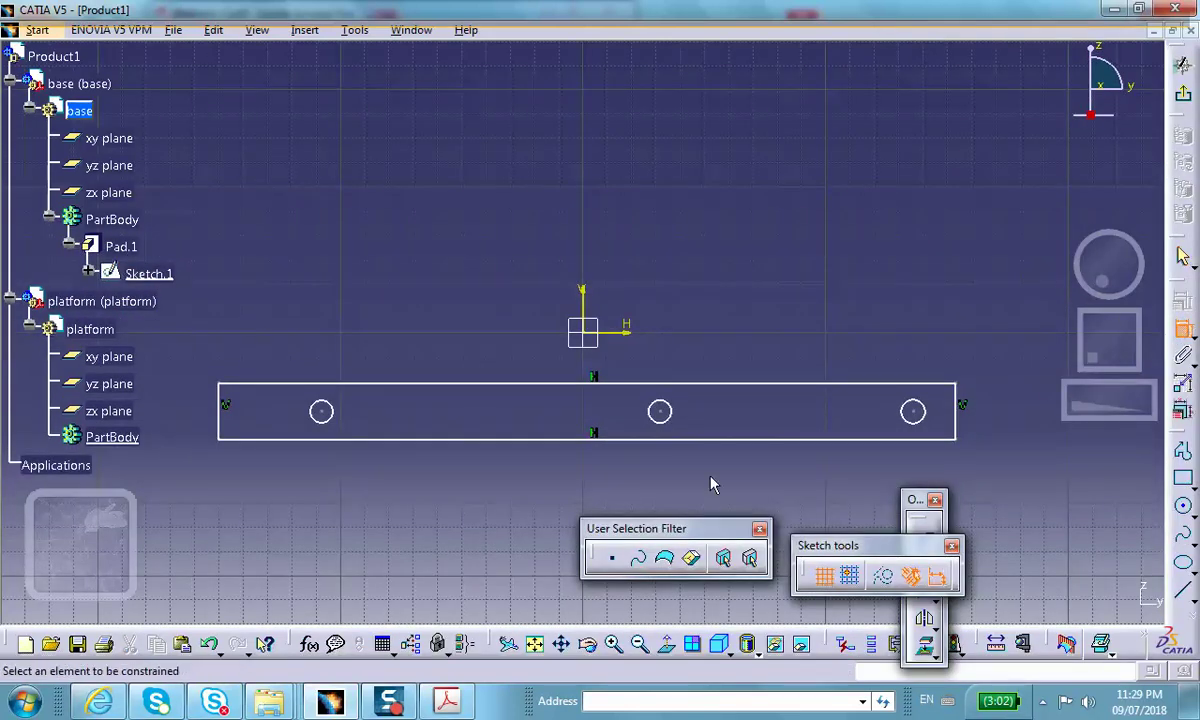
{"action": "left_click", "coordinate": [660, 413]}
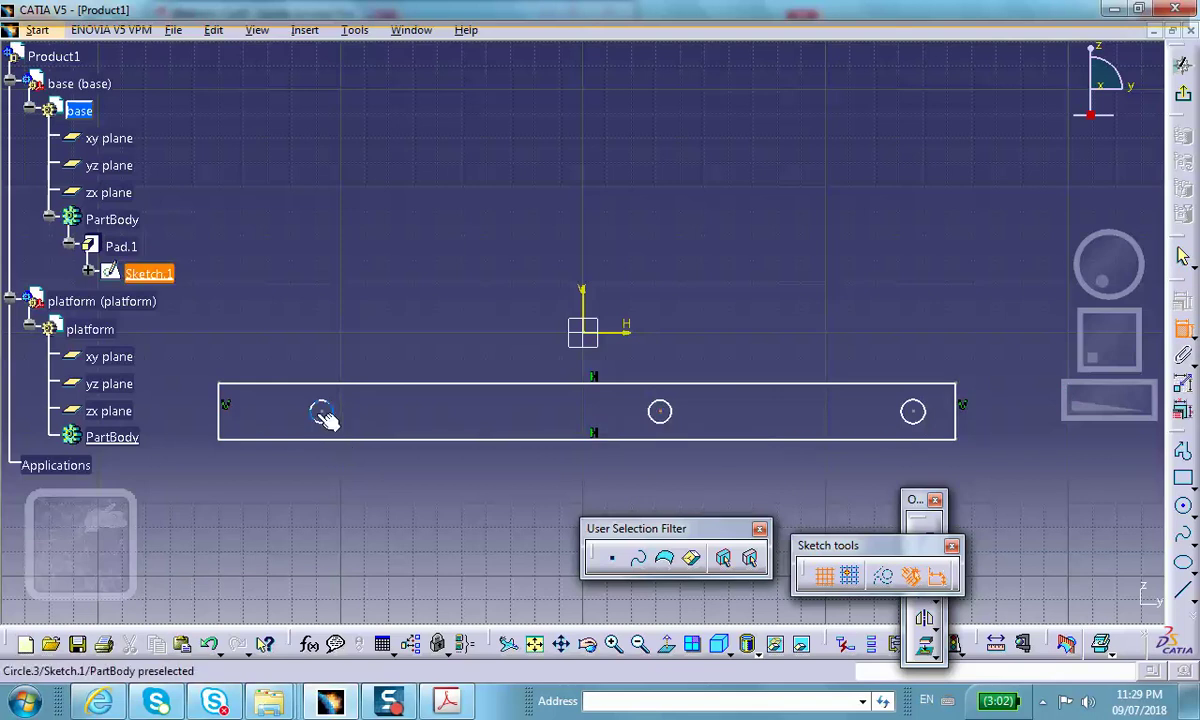
{"action": "left_click", "coordinate": [324, 412]}
{"action": "left_click", "coordinate": [456, 485]}
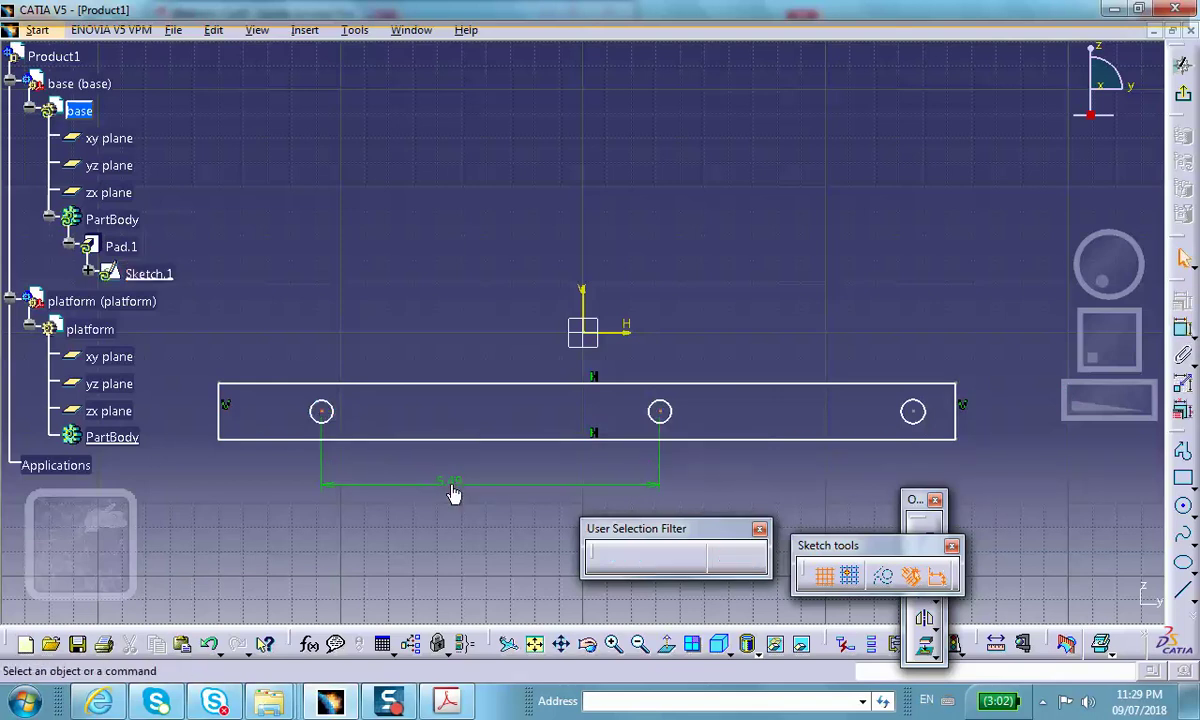
{"action": "double_click", "coordinate": [460, 484]}
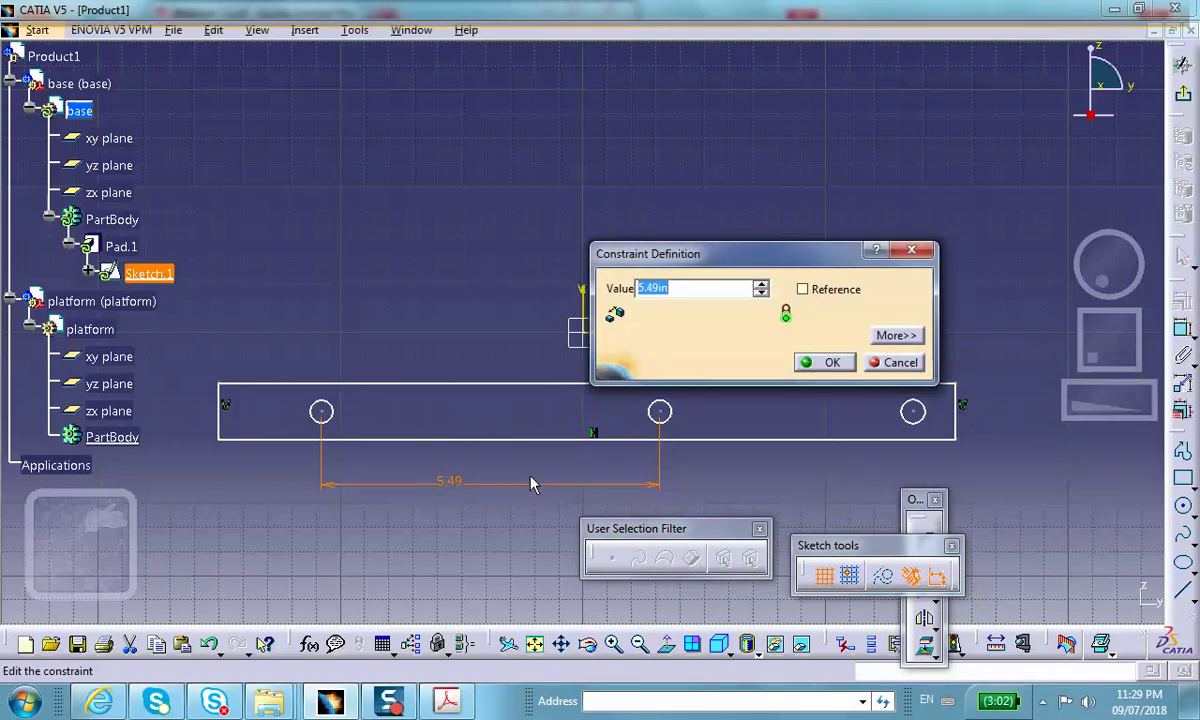
{"action": "type", "text": "6"}
{"action": "left_click", "coordinate": [832, 362]}
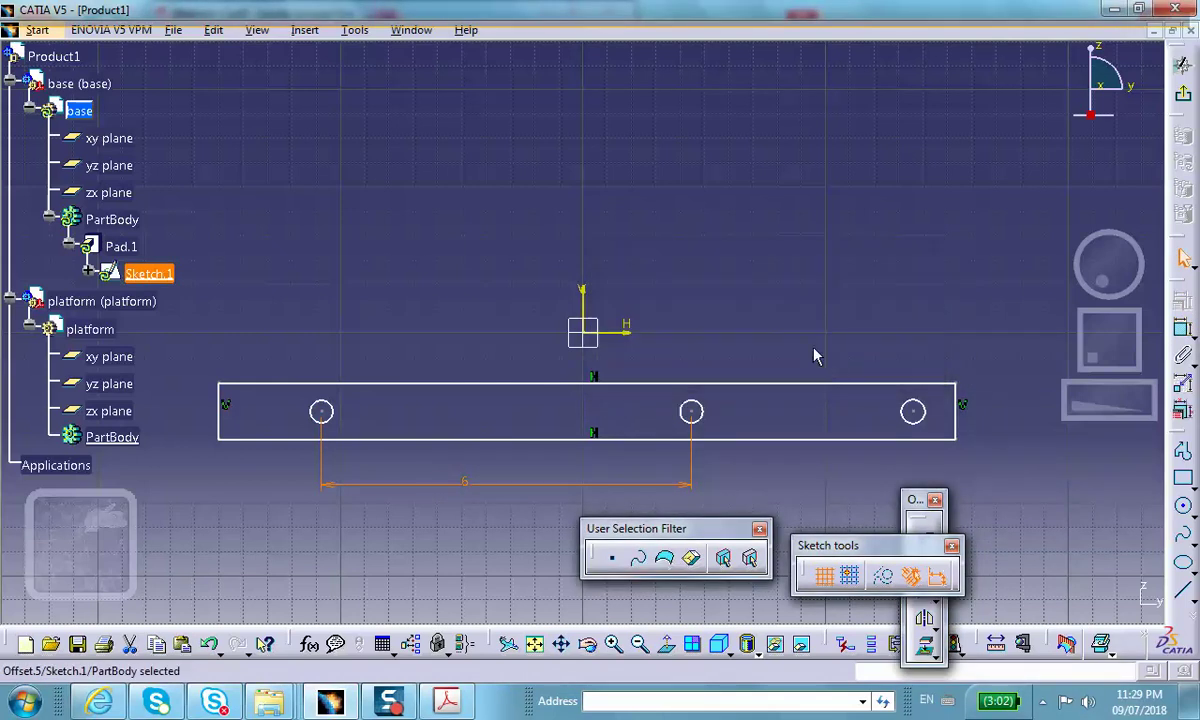
{"action": "left_click", "coordinate": [765, 288]}
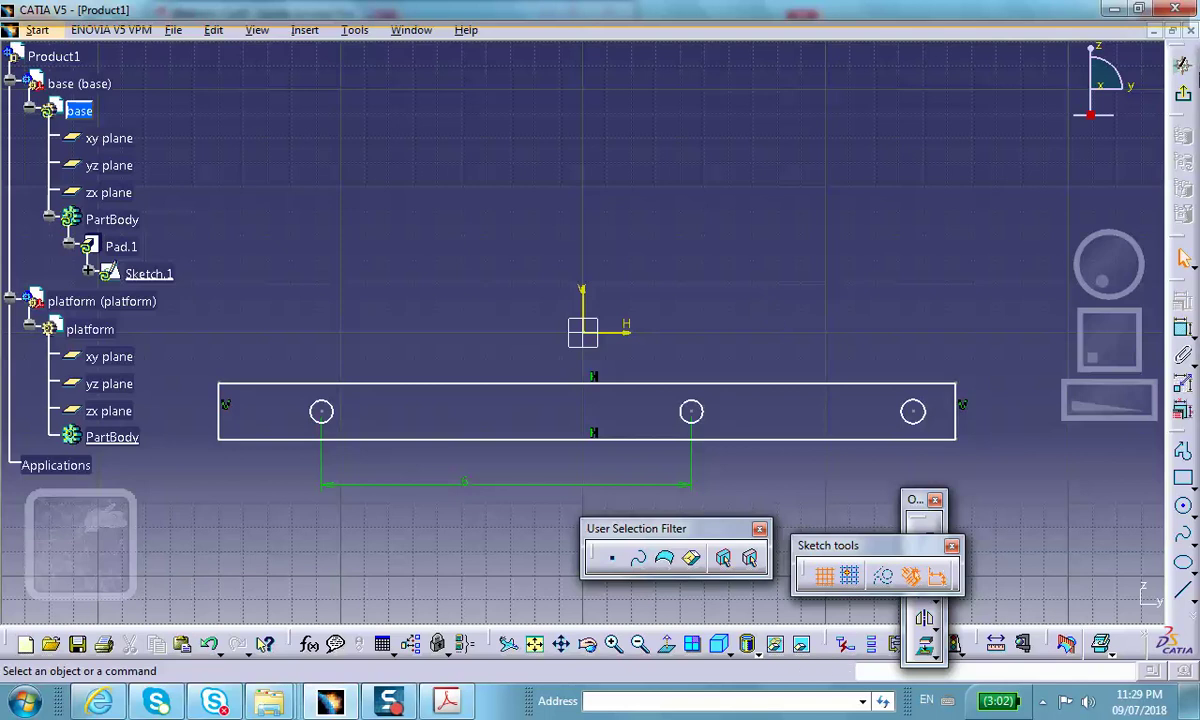
{"action": "left_click", "coordinate": [1183, 93]}
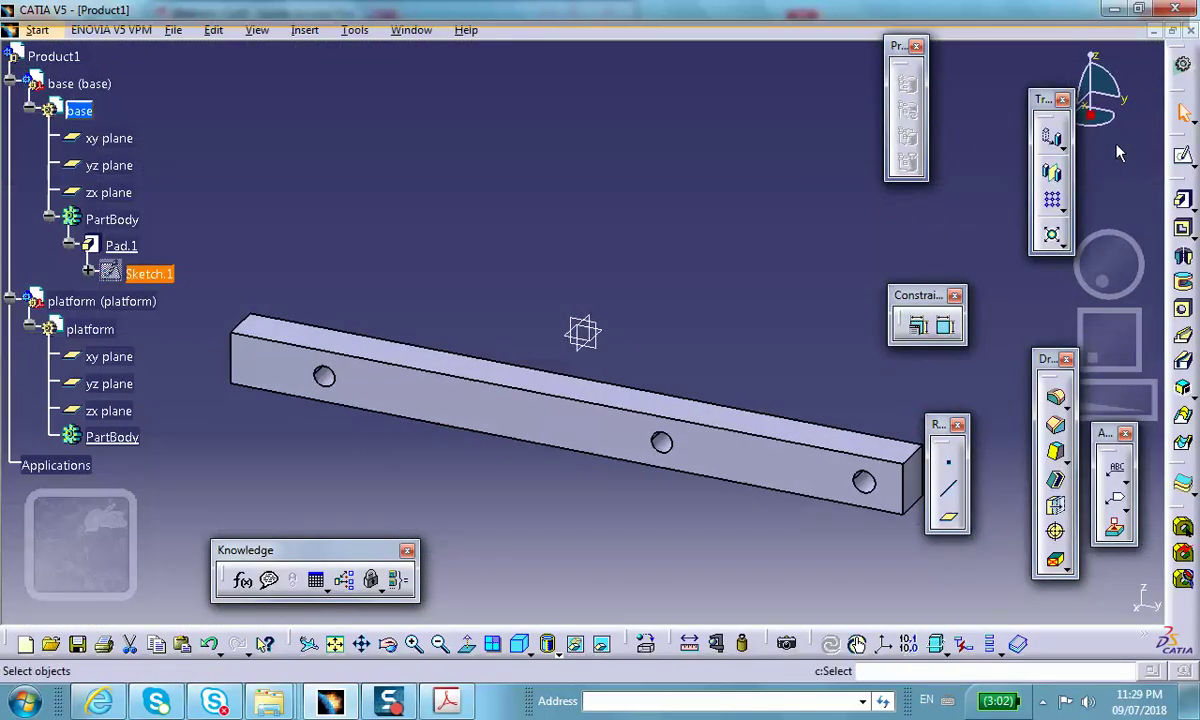
{"action": "left_click", "coordinate": [680, 251]}
- Activate the platform part and start a sketch on its yz plane
{"action": "double_click", "coordinate": [88, 331]}
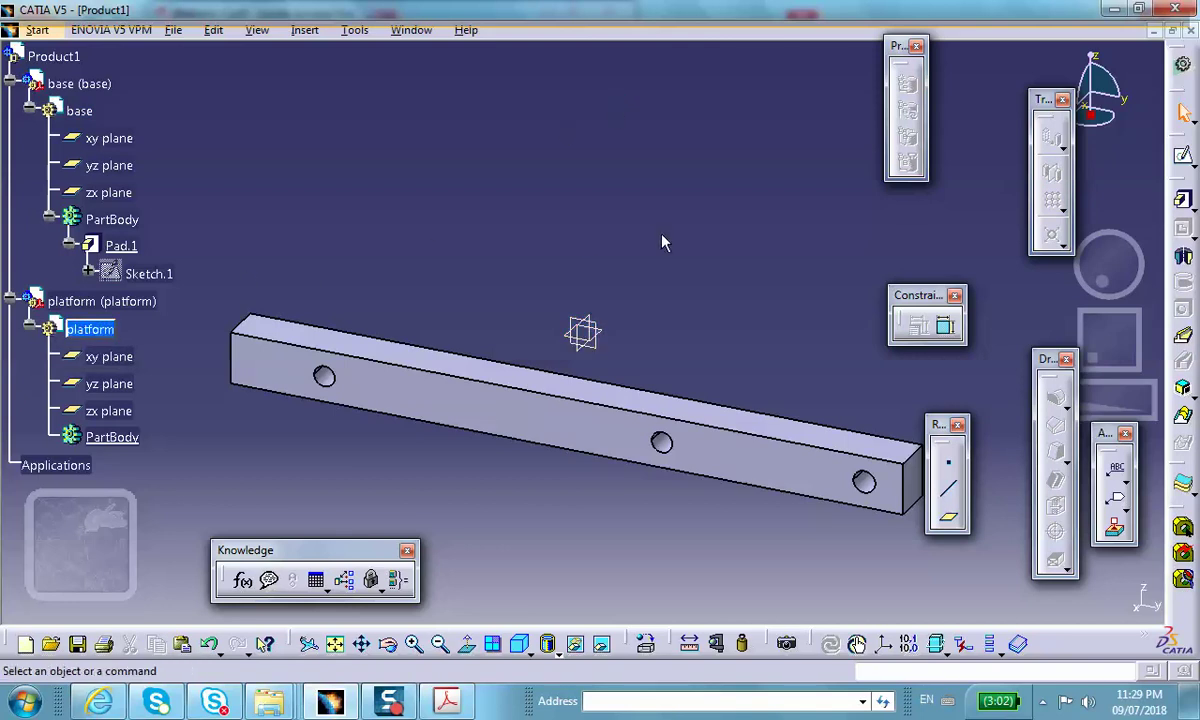
{"action": "left_click", "coordinate": [592, 327]}
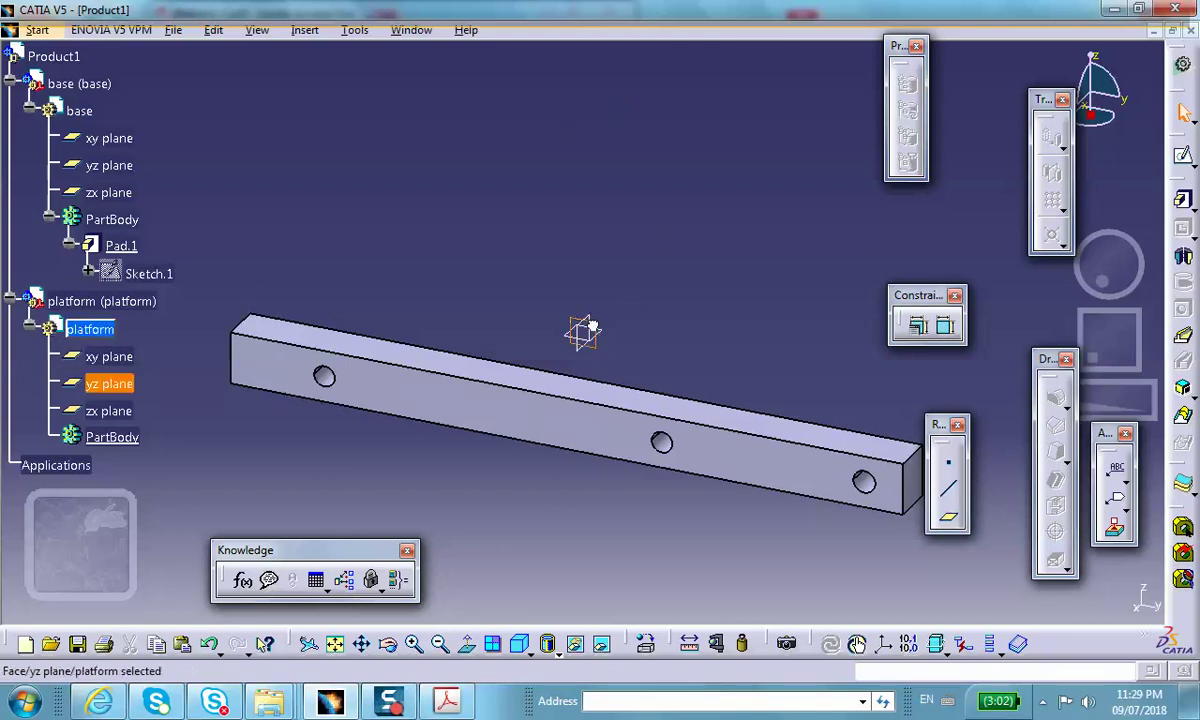
{"action": "left_click", "coordinate": [1182, 152]}
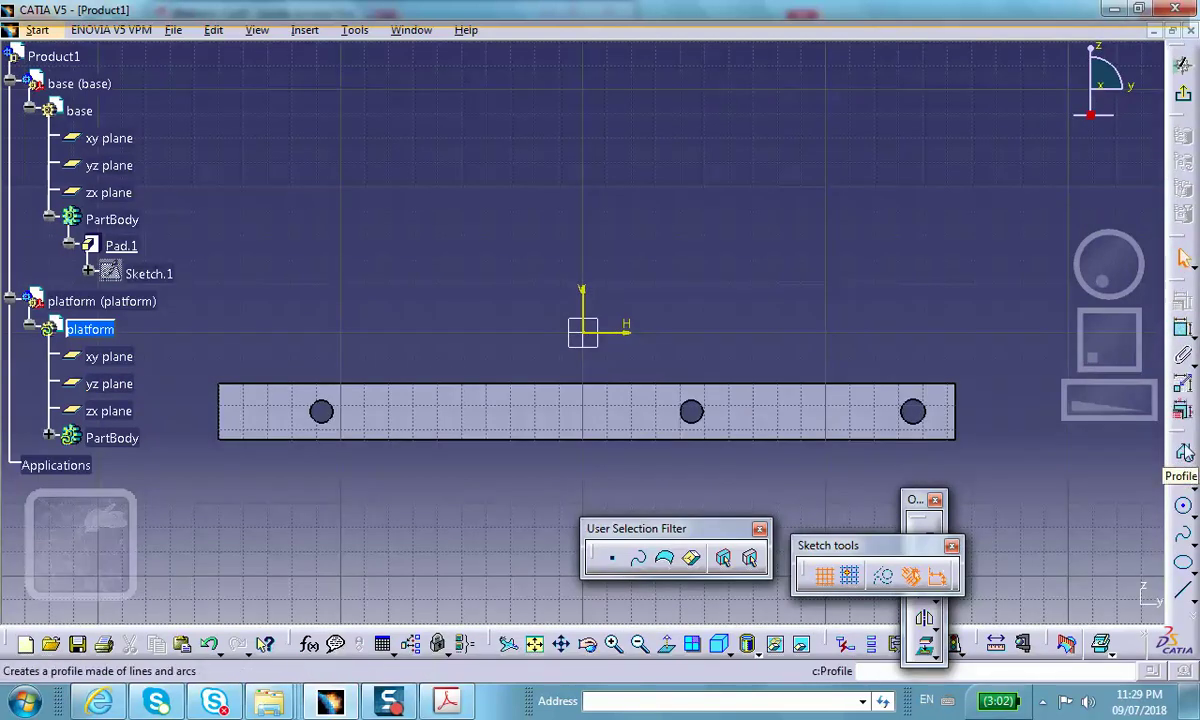
- Draw a closed, long thin profile above the base, with horizontal long edges, a vertical right end and a slanted left end
{"action": "left_click", "coordinate": [1183, 452]}
{"action": "left_click", "coordinate": [289, 154]}
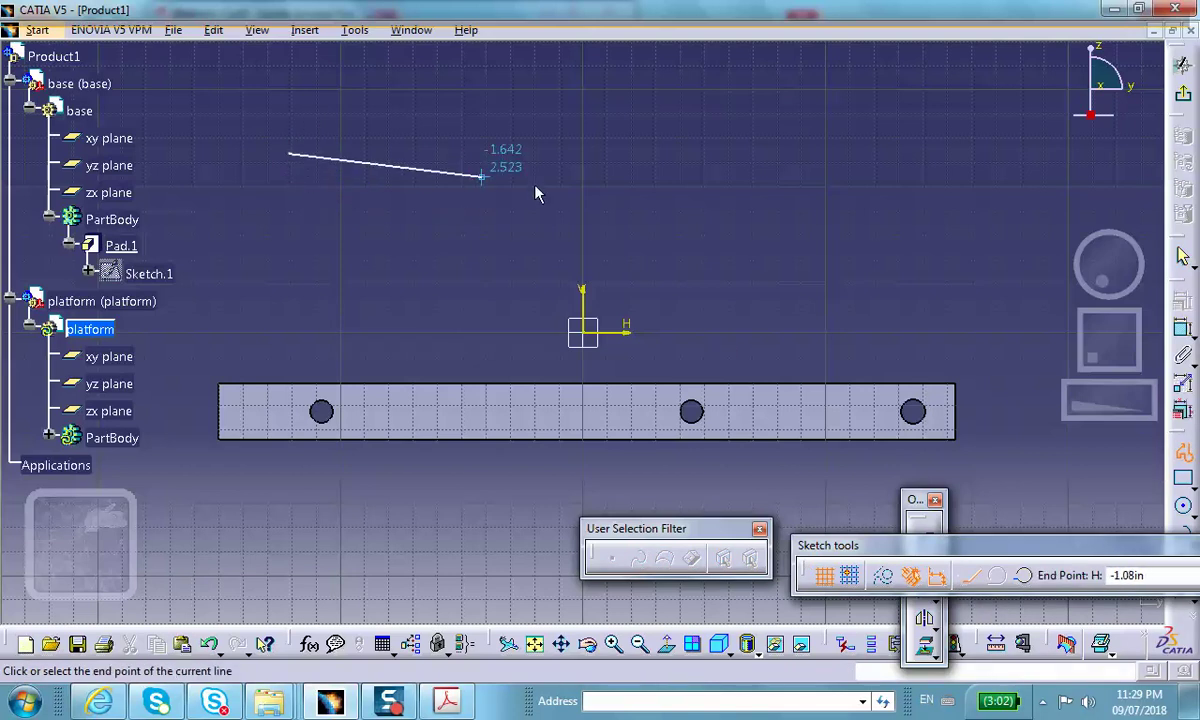
{"action": "left_click", "coordinate": [720, 153]}
{"action": "left_click", "coordinate": [721, 120]}
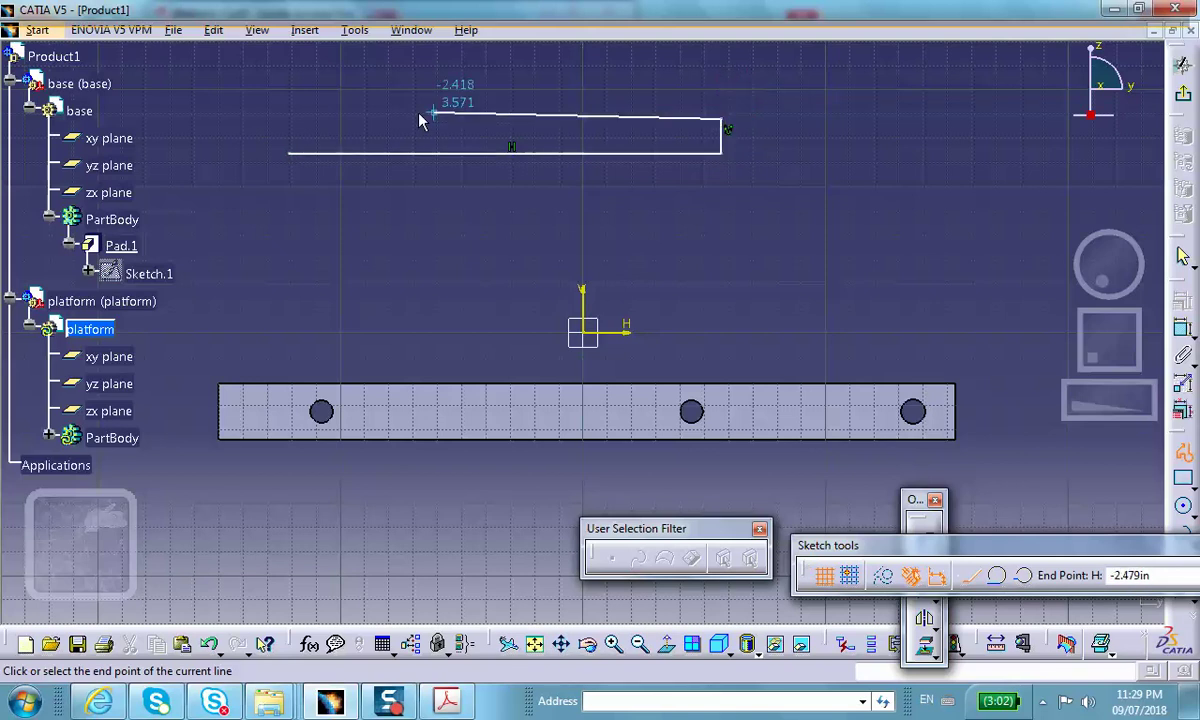
{"action": "left_click", "coordinate": [327, 120]}
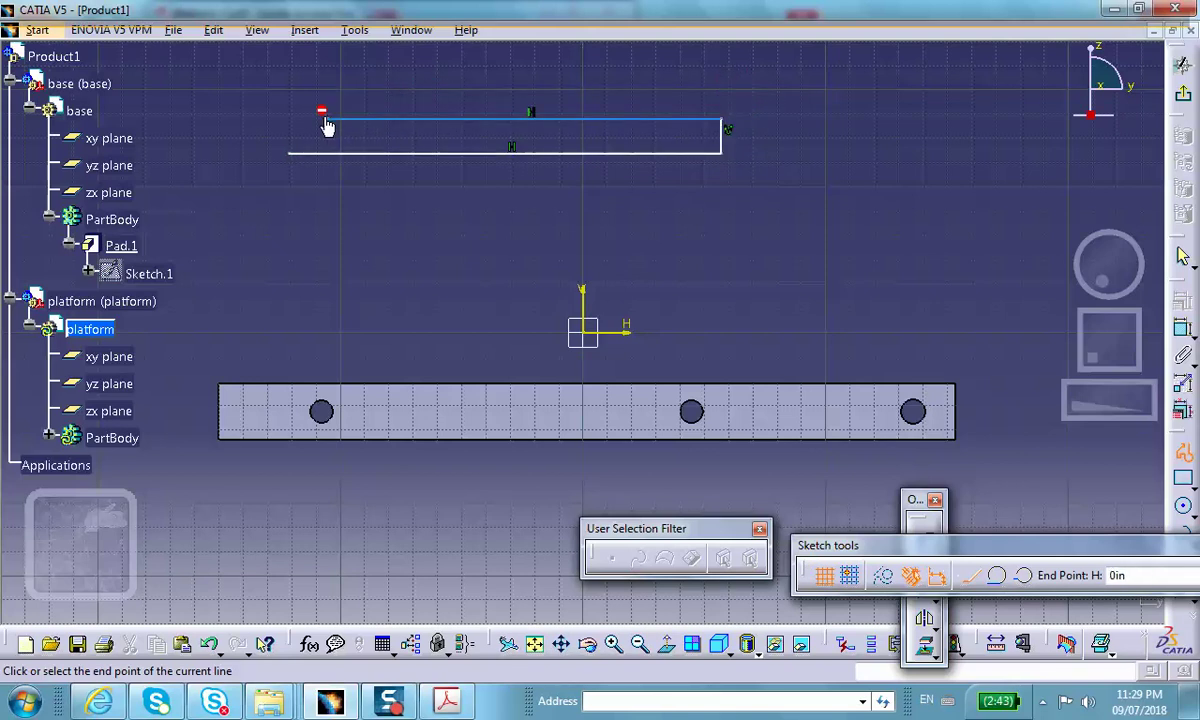
{"action": "left_click", "coordinate": [287, 158]}
{"action": "left_click", "coordinate": [296, 176]}
{"action": "middle_click_drag", "start_coordinate": [615, 155], "coordinate": [1035, 290]}
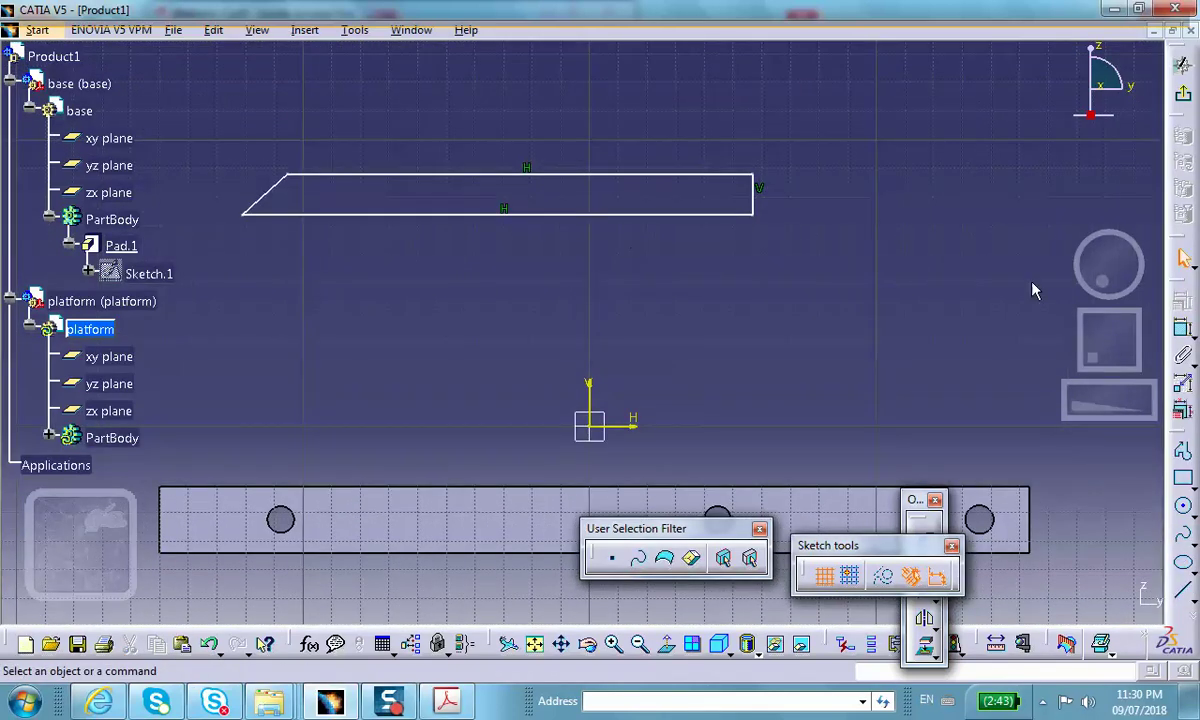
- Draw two small circles inside the platform profile, one near its right end and one near its slanted left end
{"action": "left_click", "coordinate": [1183, 505]}
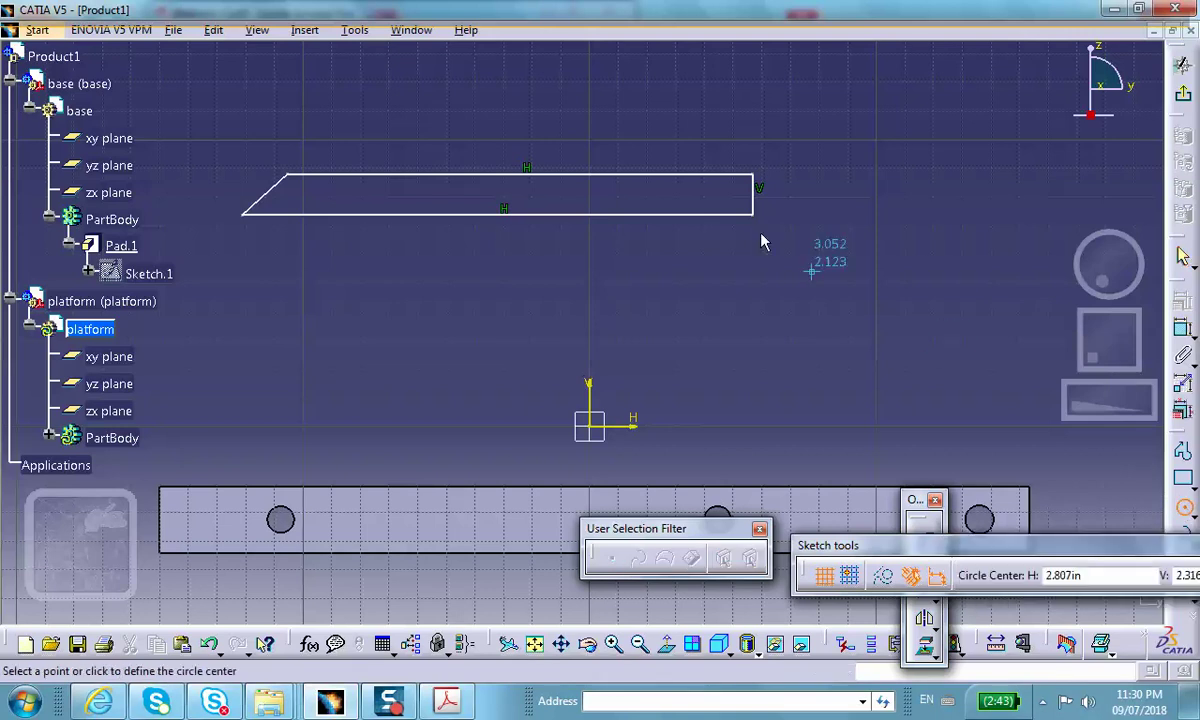
{"action": "left_click", "coordinate": [711, 197]}
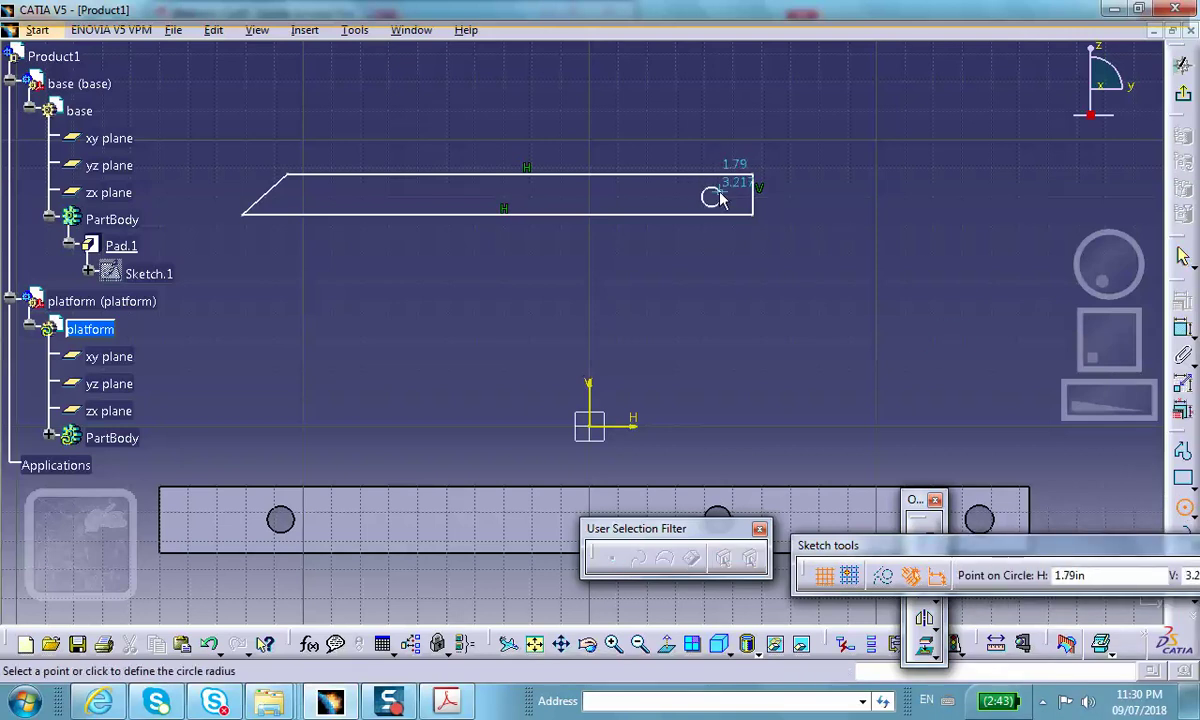
{"action": "left_click", "coordinate": [719, 196]}
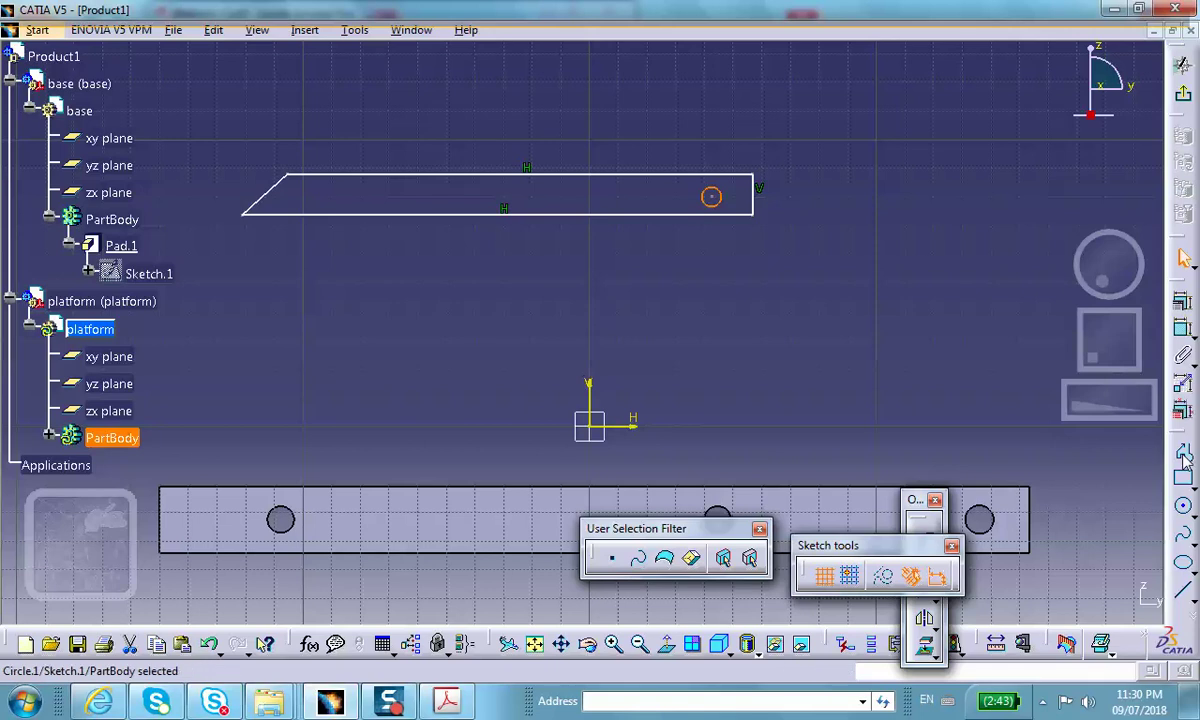
{"action": "left_click", "coordinate": [1183, 505]}
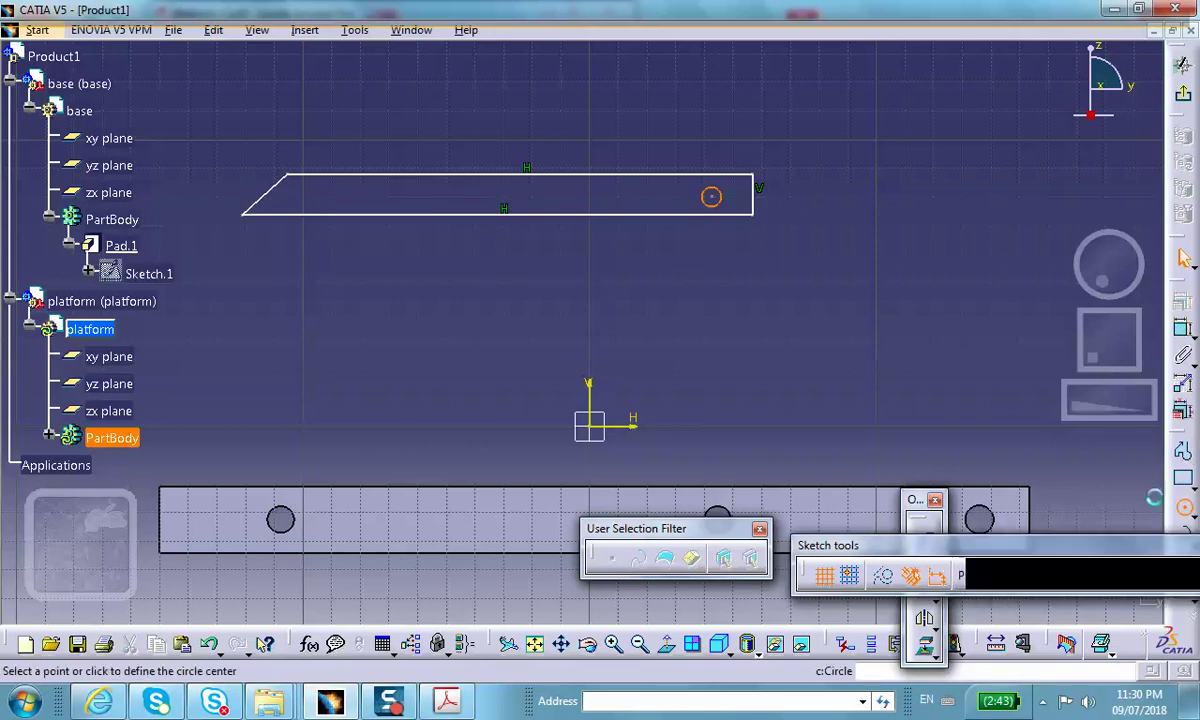
{"action": "left_click", "coordinate": [308, 198]}
{"action": "left_click", "coordinate": [317, 200]}
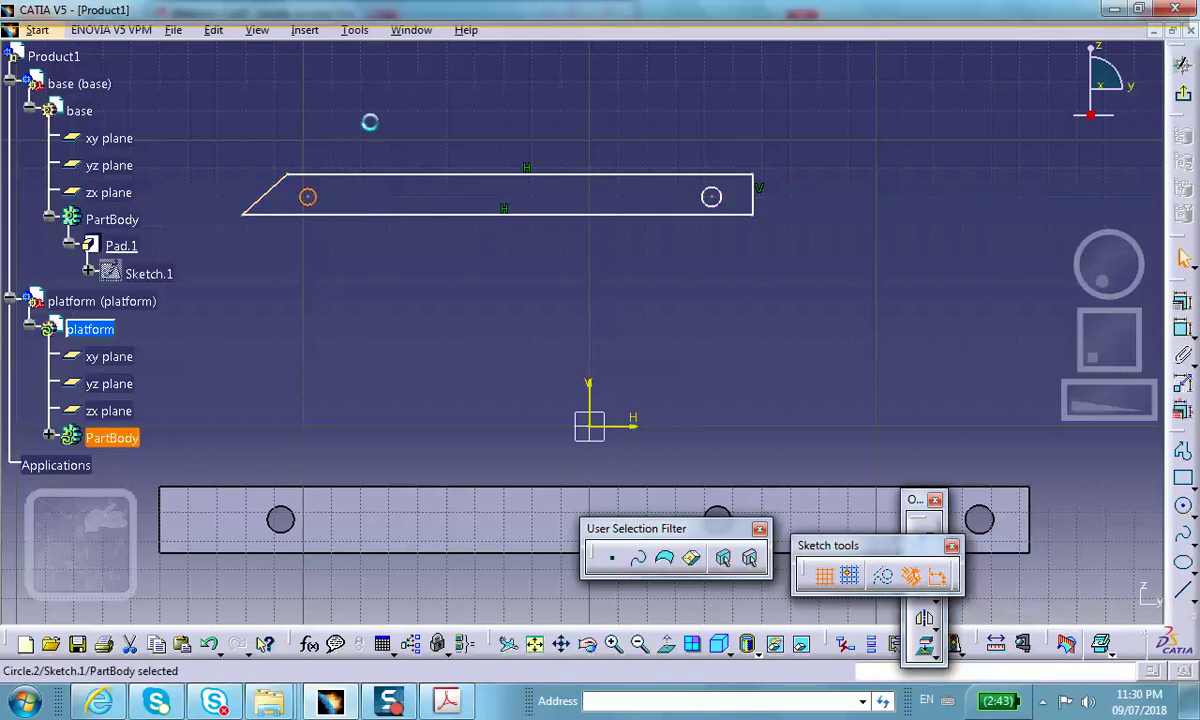
- Constrain the distance between the centres of the platform's two circles to 6 in
{"action": "left_click", "coordinate": [1183, 328]}
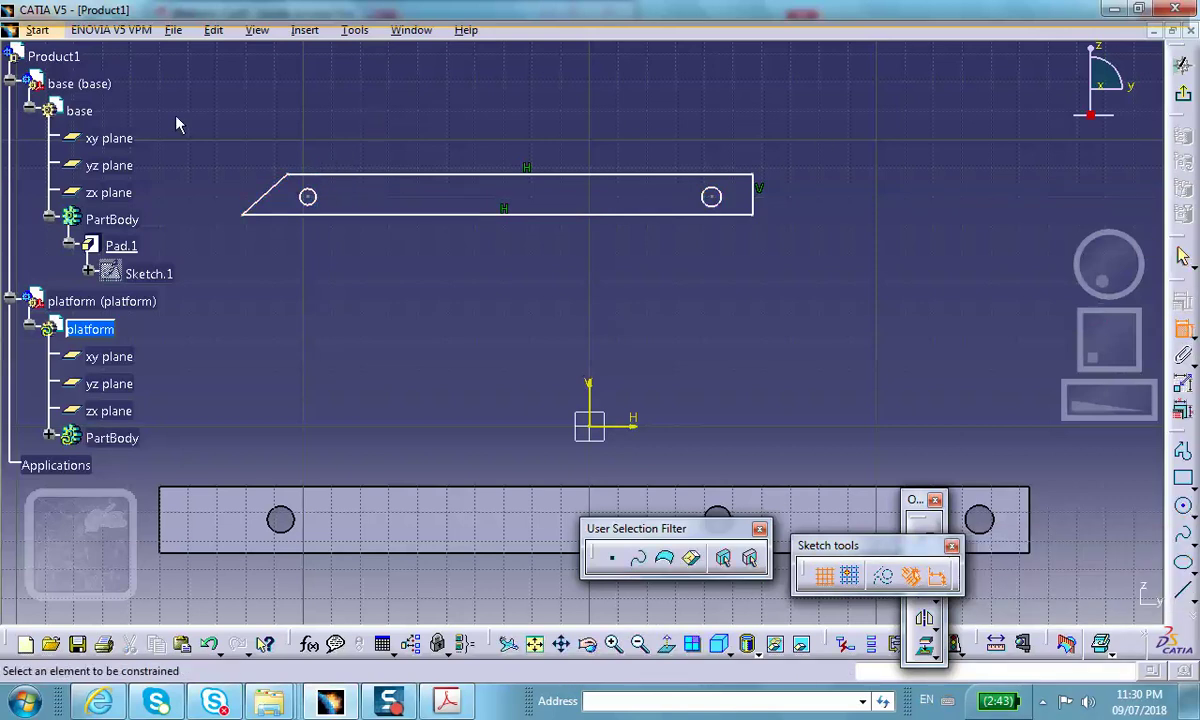
{"action": "left_click", "coordinate": [309, 199]}
{"action": "left_click", "coordinate": [711, 198]}
{"action": "left_click", "coordinate": [508, 106]}
{"action": "double_click", "coordinate": [539, 108]}
{"action": "type", "text": "6"}
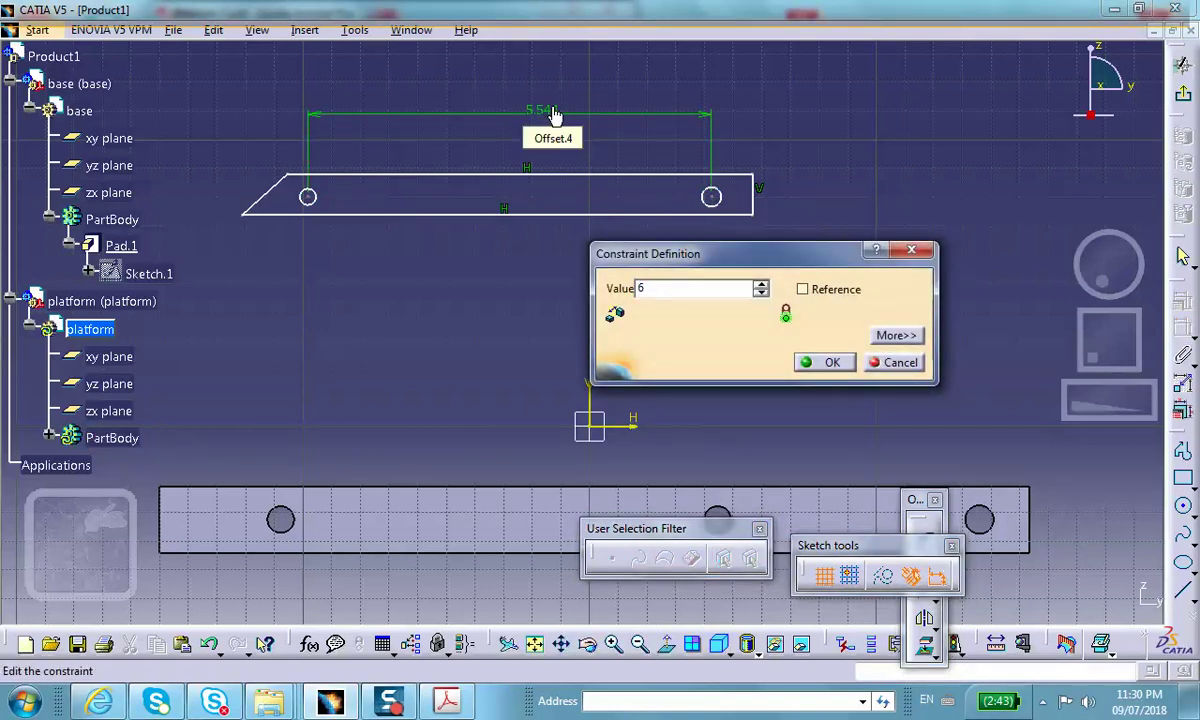
{"action": "key", "text": "Return"}
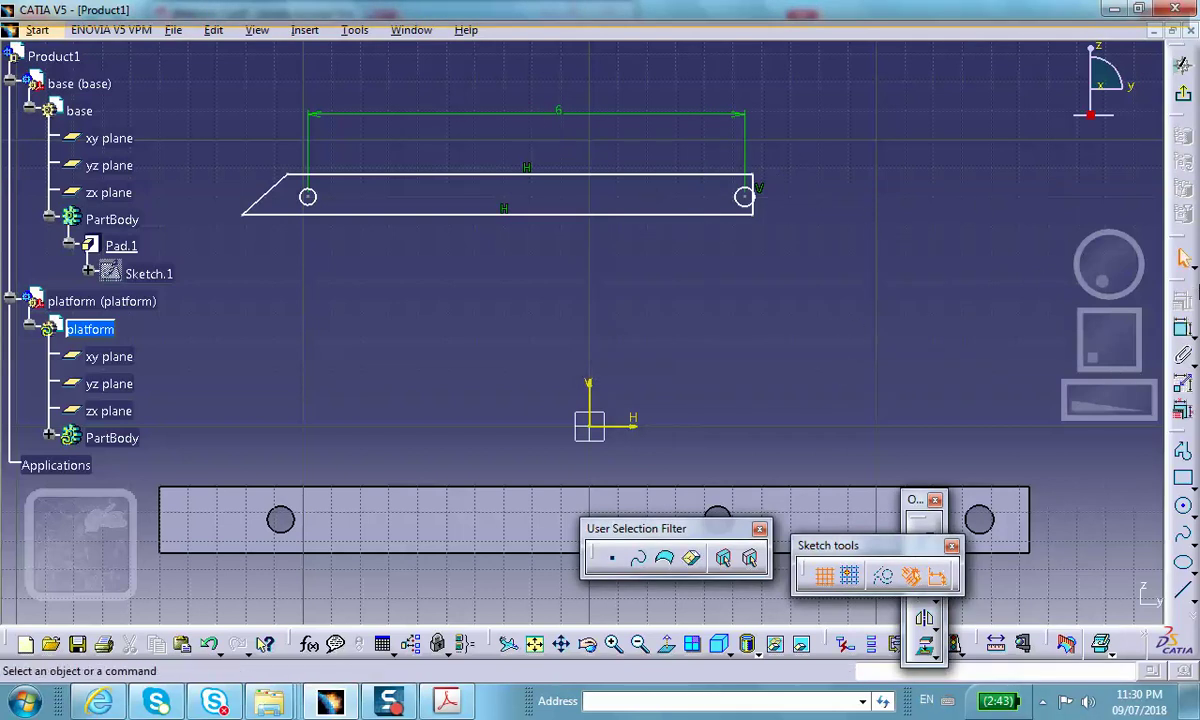
- Move the platform profile's right edge outward to leave room around the right circle, and exit the sketch
{"action": "left_click", "coordinate": [760, 189]}
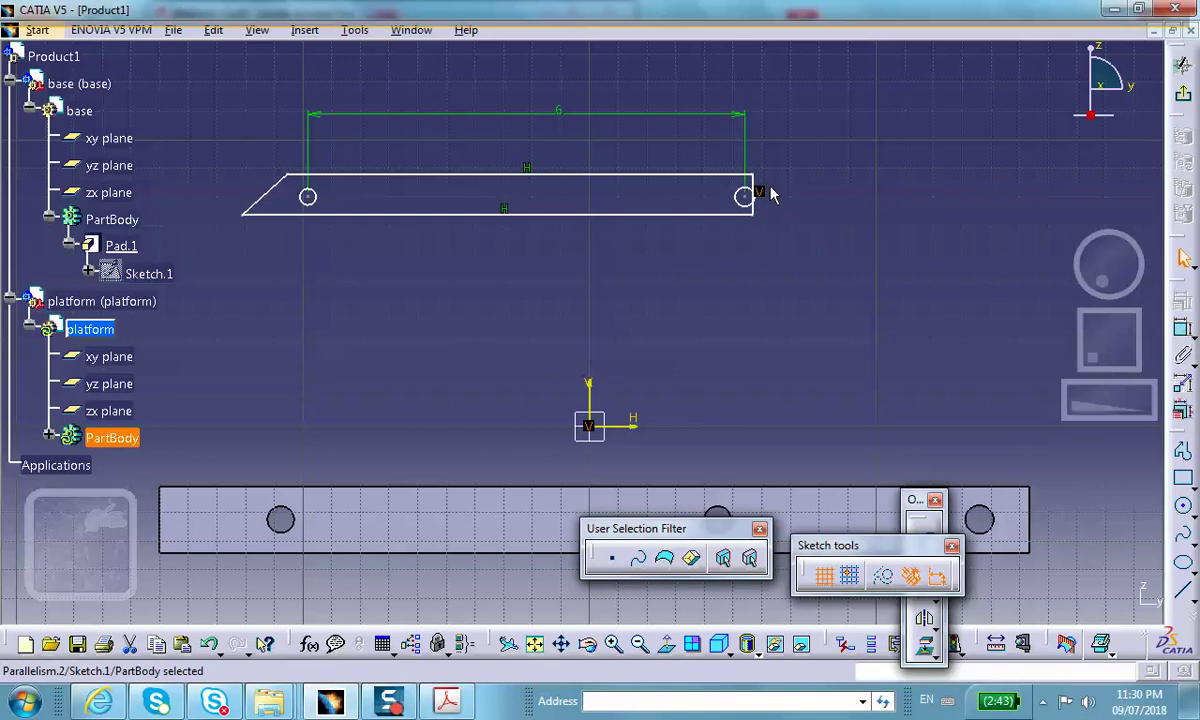
{"action": "left_click_drag", "start_coordinate": [763, 193], "coordinate": [780, 190]}
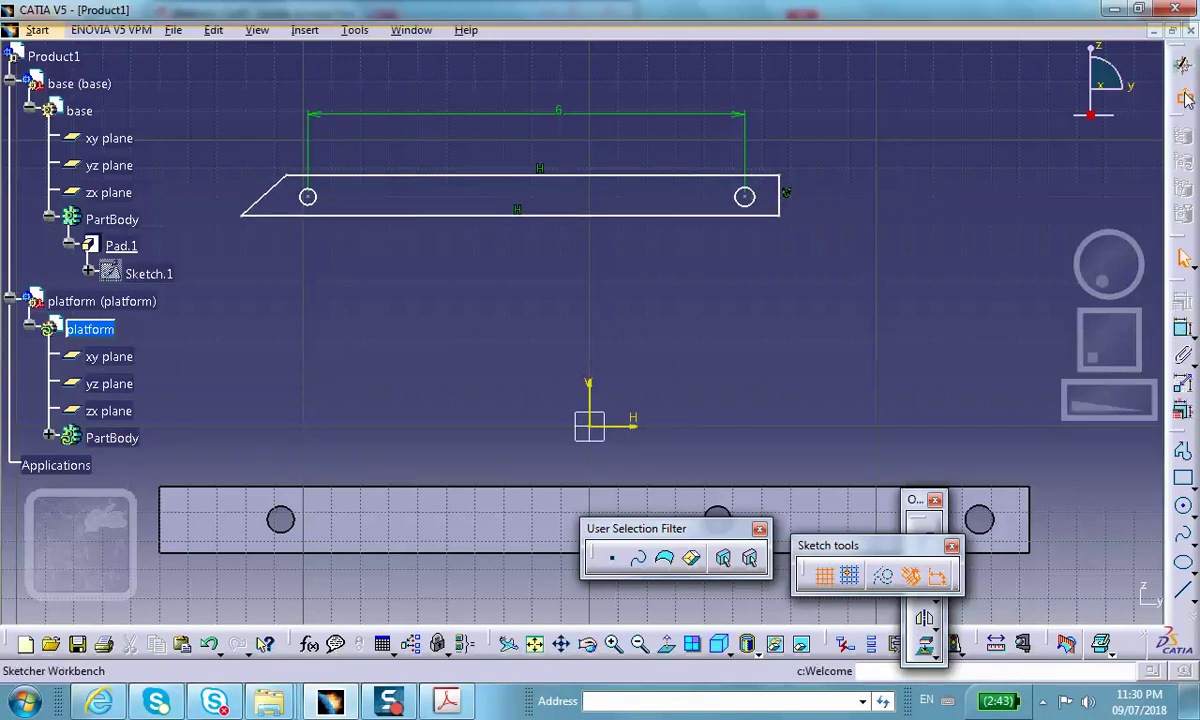
{"action": "left_click", "coordinate": [925, 645]}
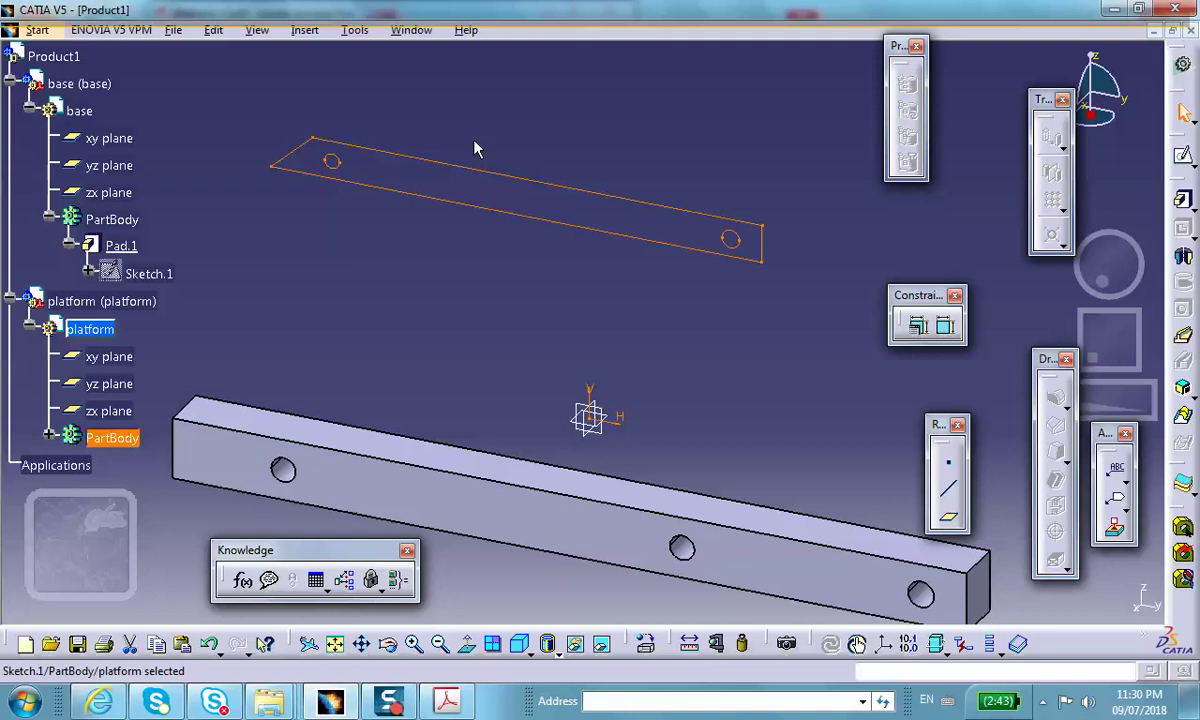
- Pad the platform sketch with a length of 0.787 in
{"action": "left_click", "coordinate": [1183, 200]}
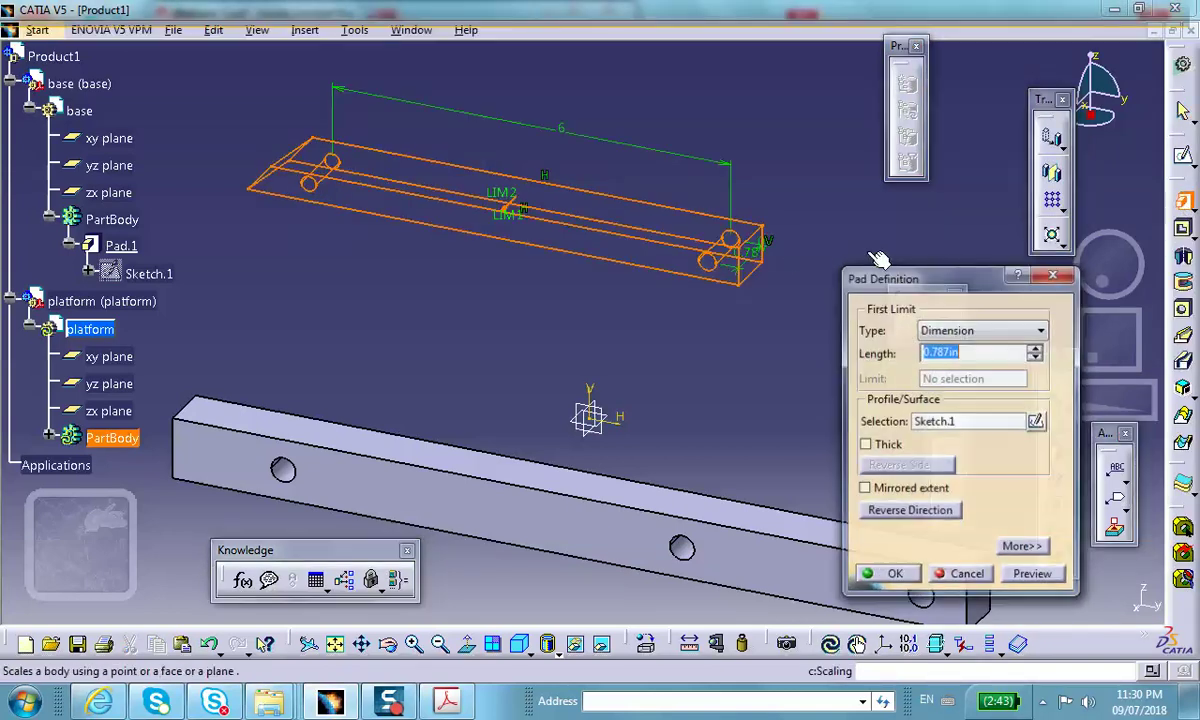
{"action": "left_click", "coordinate": [888, 577]}
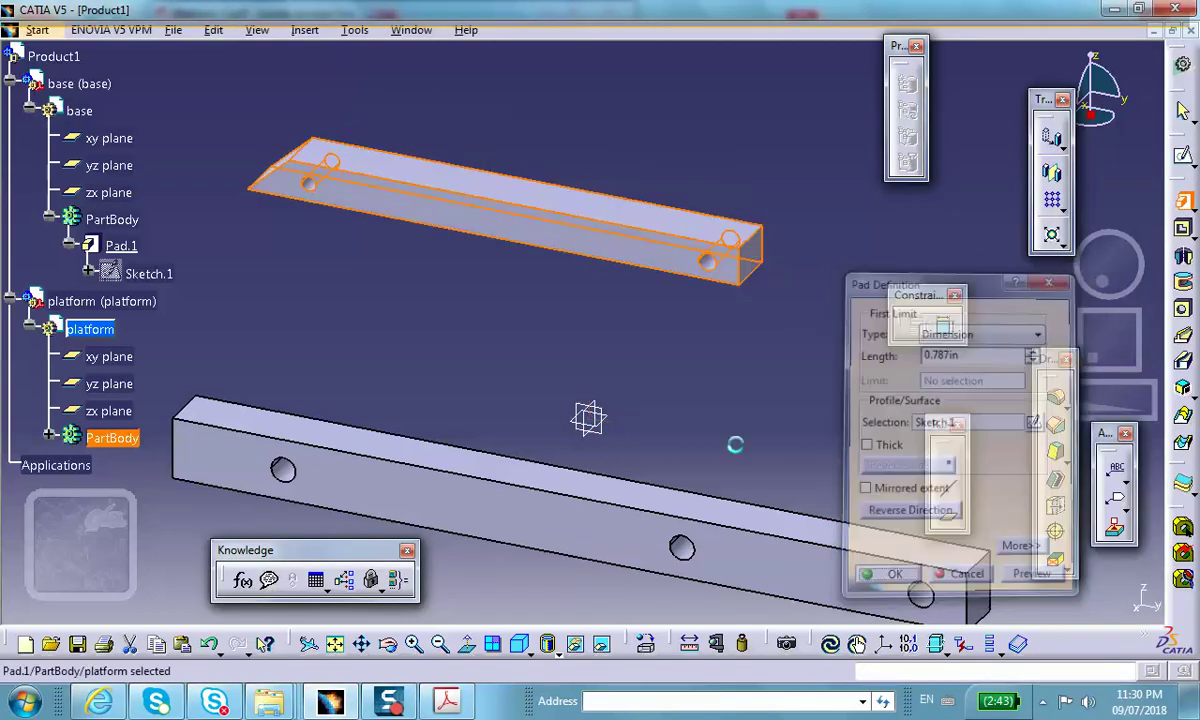
{"action": "middle_click_drag", "start_coordinate": [584, 418], "coordinate": [695, 276]}
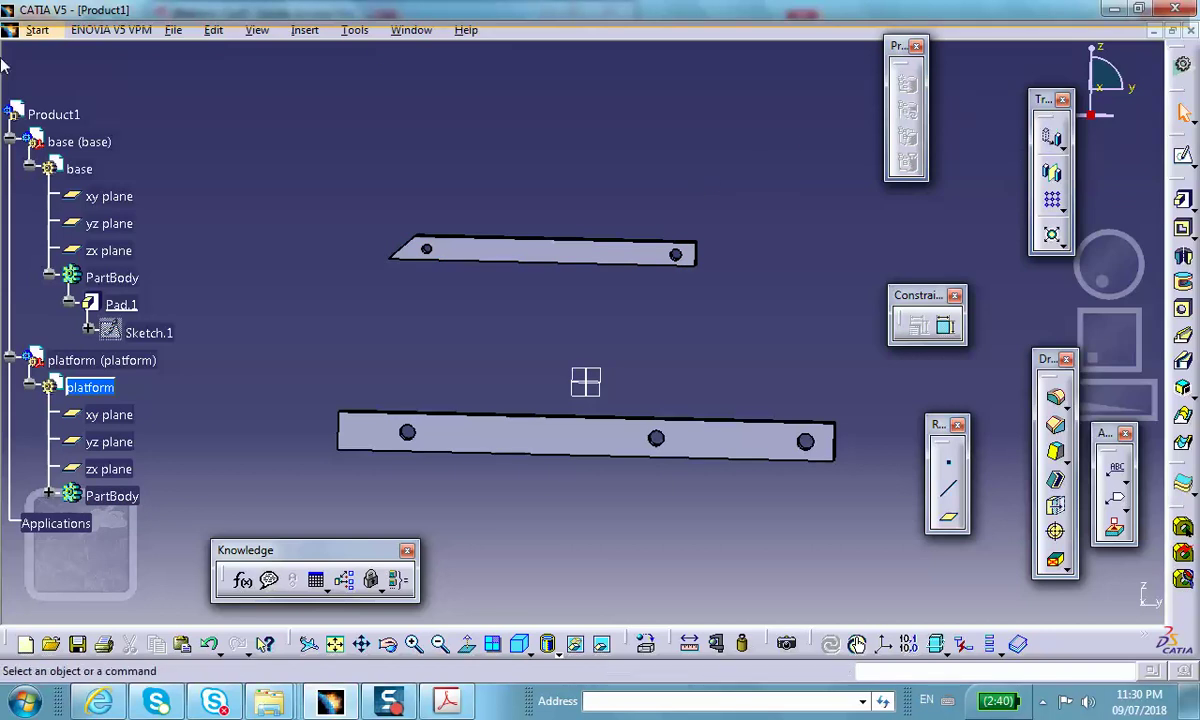
- Activate the top-level assembly and shift the platform along the Y axis toward the base's outer holes
{"action": "double_click", "coordinate": [72, 117]}
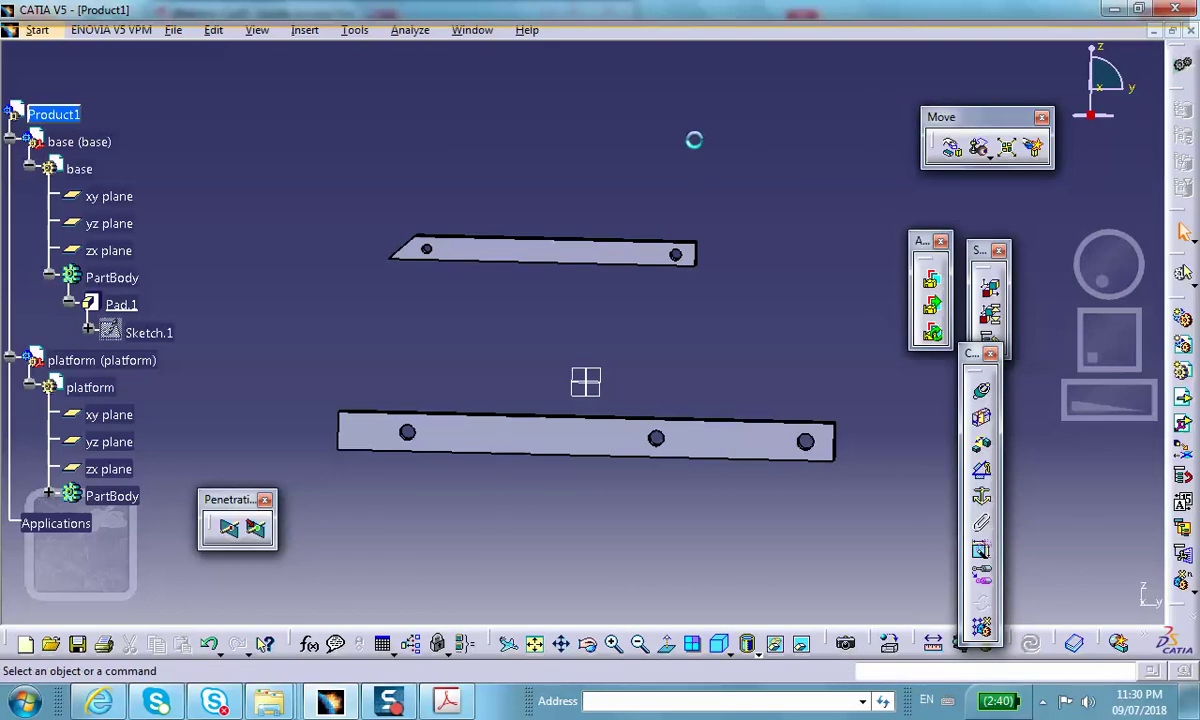
{"action": "left_click", "coordinate": [951, 148]}
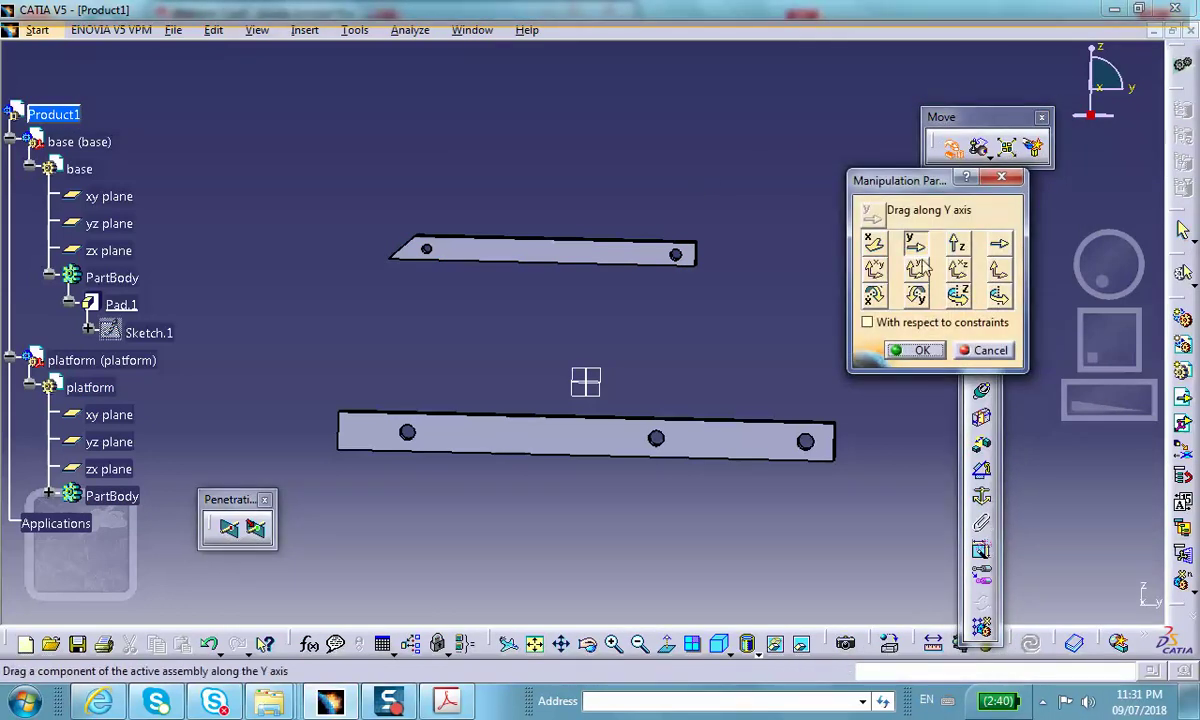
{"action": "left_click_drag", "start_coordinate": [643, 254], "coordinate": [735, 290]}
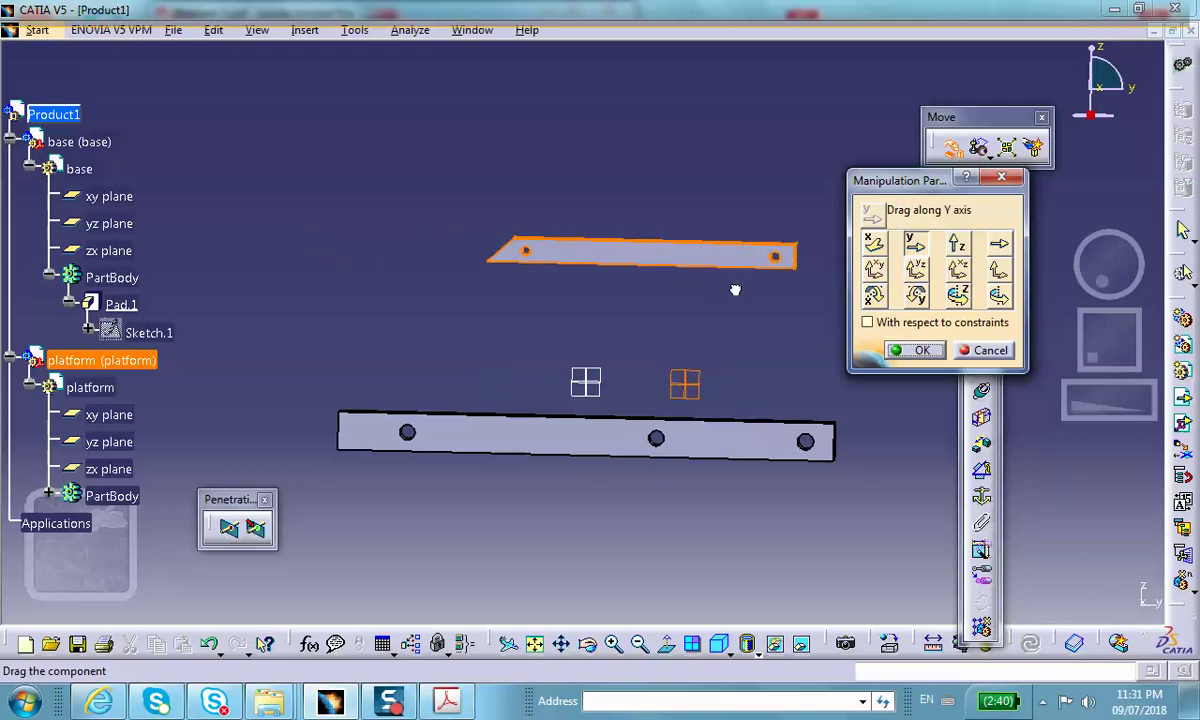
{"action": "left_click_drag", "start_coordinate": [735, 290], "coordinate": [731, 289]}
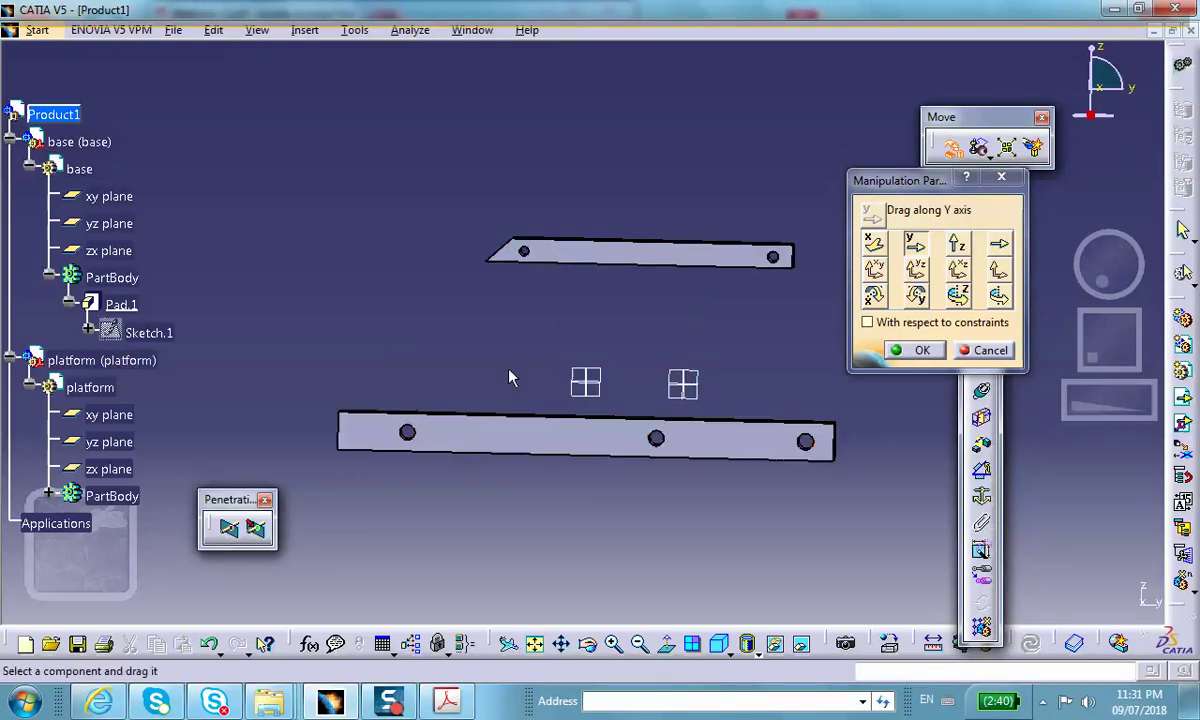
{"action": "left_click", "coordinate": [915, 352]}
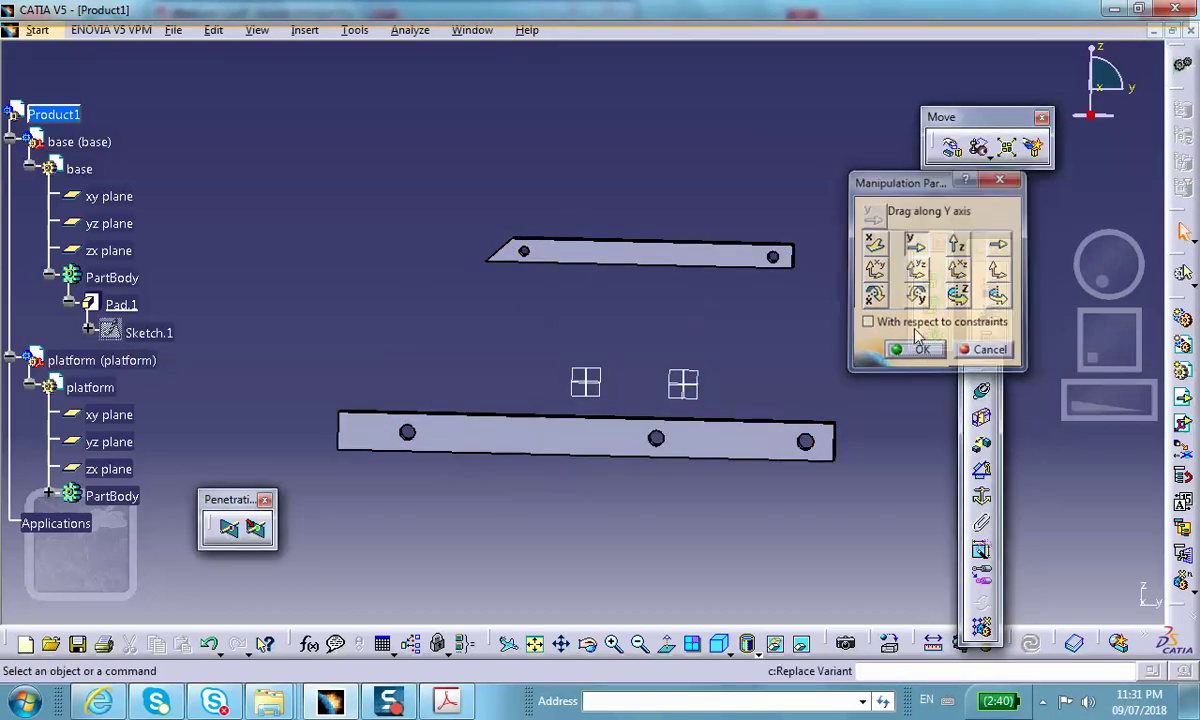
- Check the mechanism drawing in Problem 3.pdf and insert a new part into Product1 using the assembly's origin point
{"action": "left_click", "coordinate": [45, 114]}
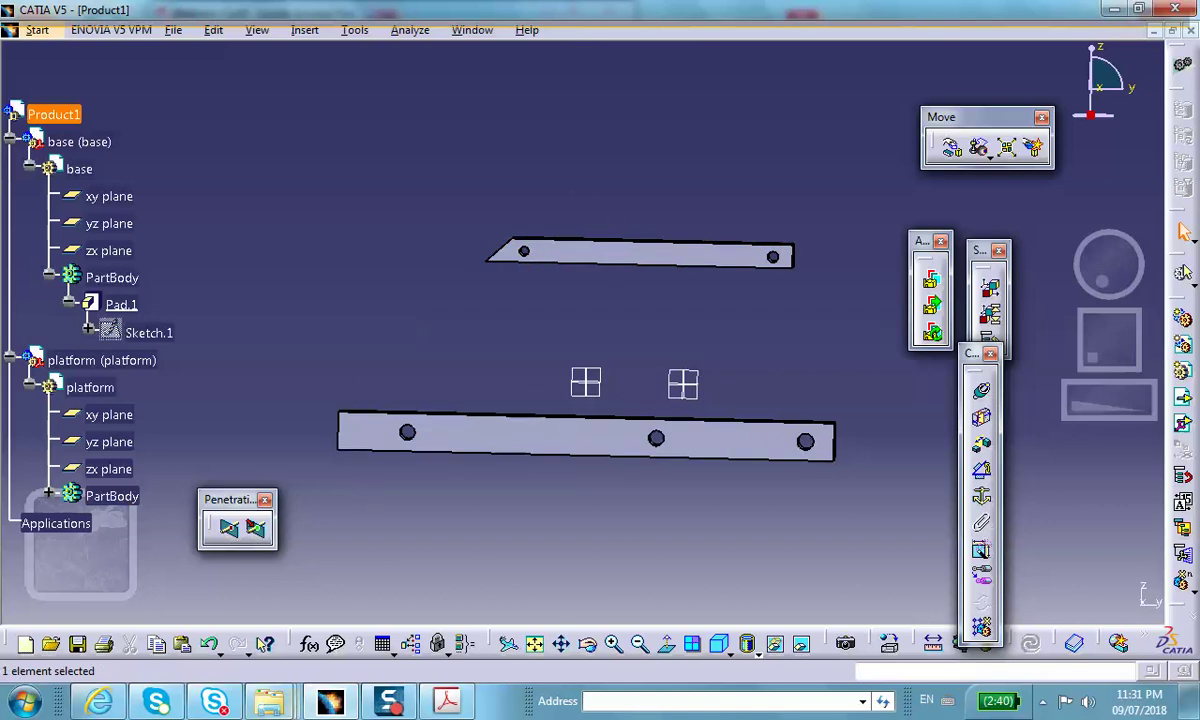
{"action": "left_click", "coordinate": [446, 700]}
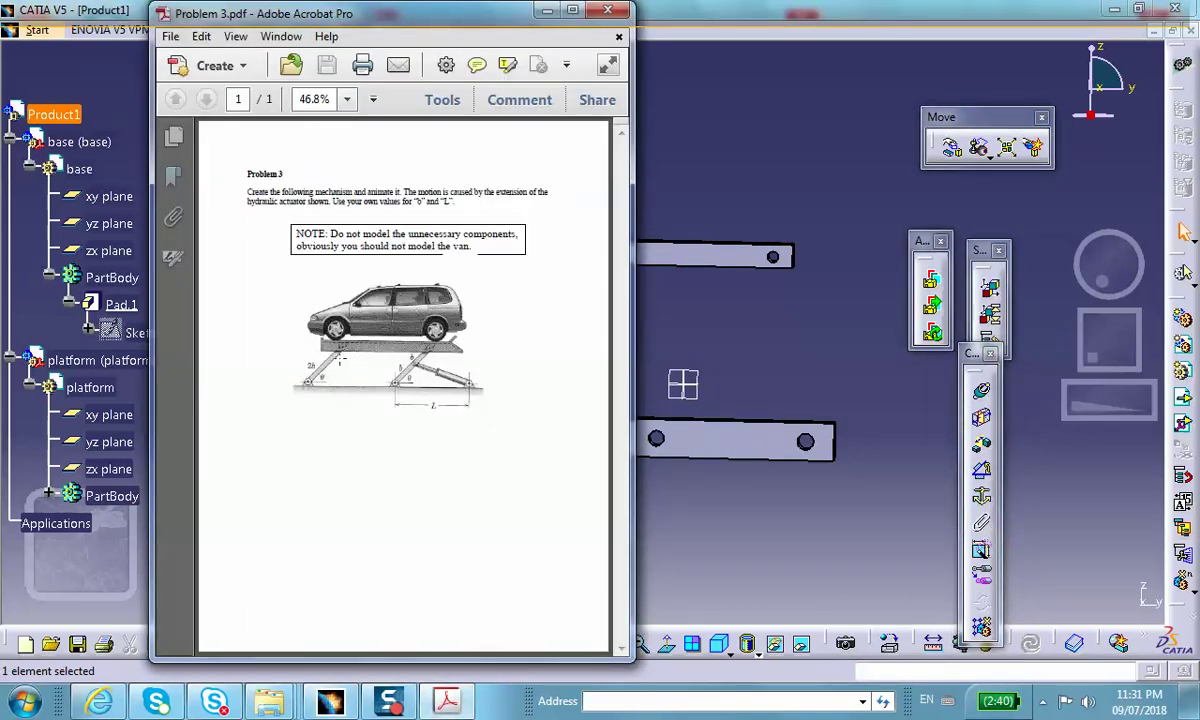
{"action": "left_click", "coordinate": [547, 11]}
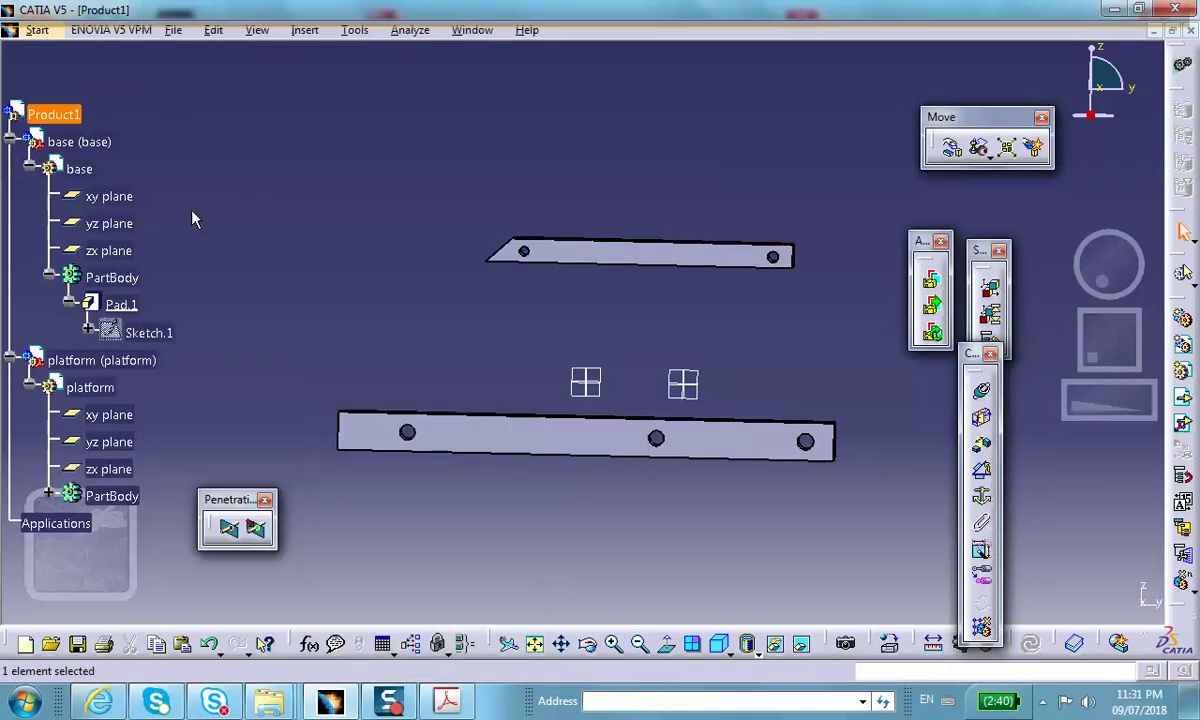
{"action": "left_click", "coordinate": [303, 30]}
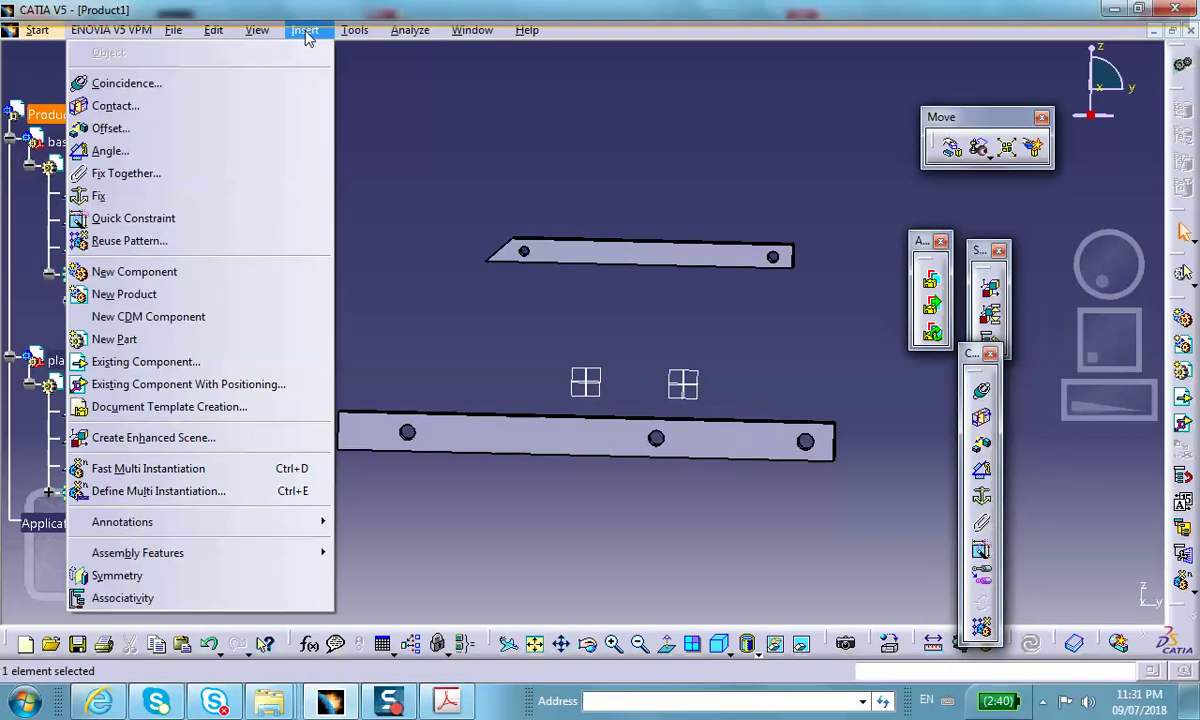
{"action": "left_click", "coordinate": [190, 340]}
{"action": "left_click", "coordinate": [58, 112]}
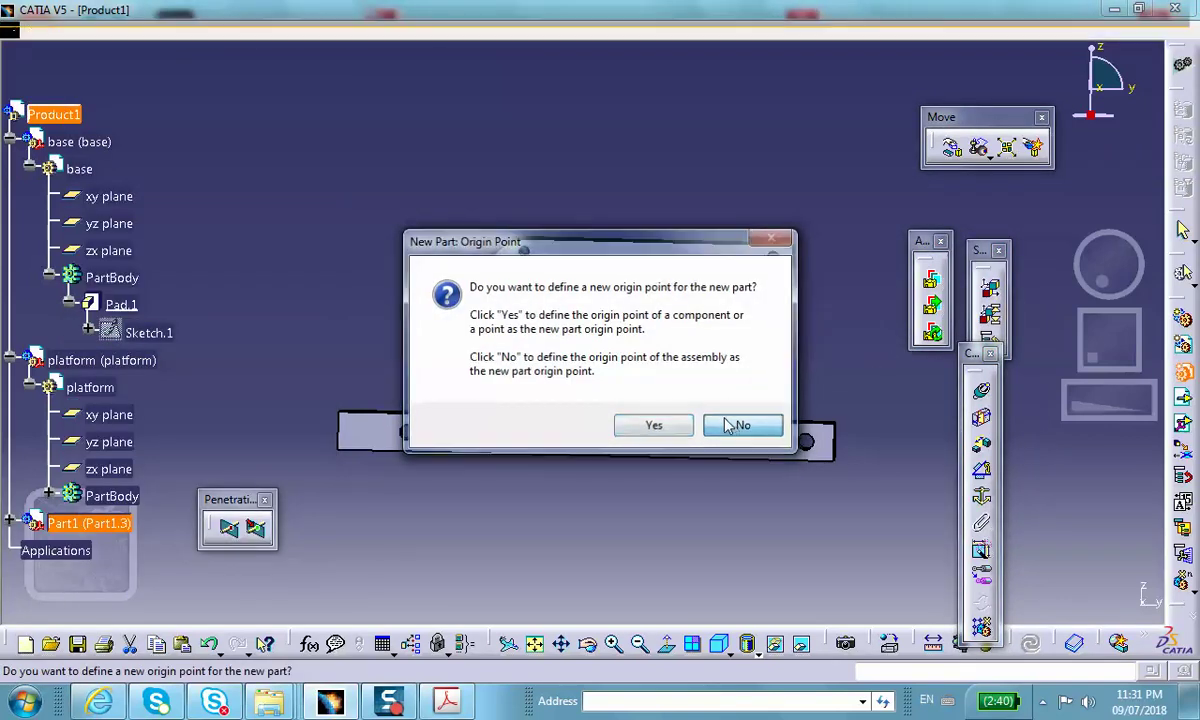
{"action": "left_click", "coordinate": [744, 424]}
- Set both the instance name and the part number of the new part to slanted_member
{"action": "left_click", "coordinate": [55, 236]}
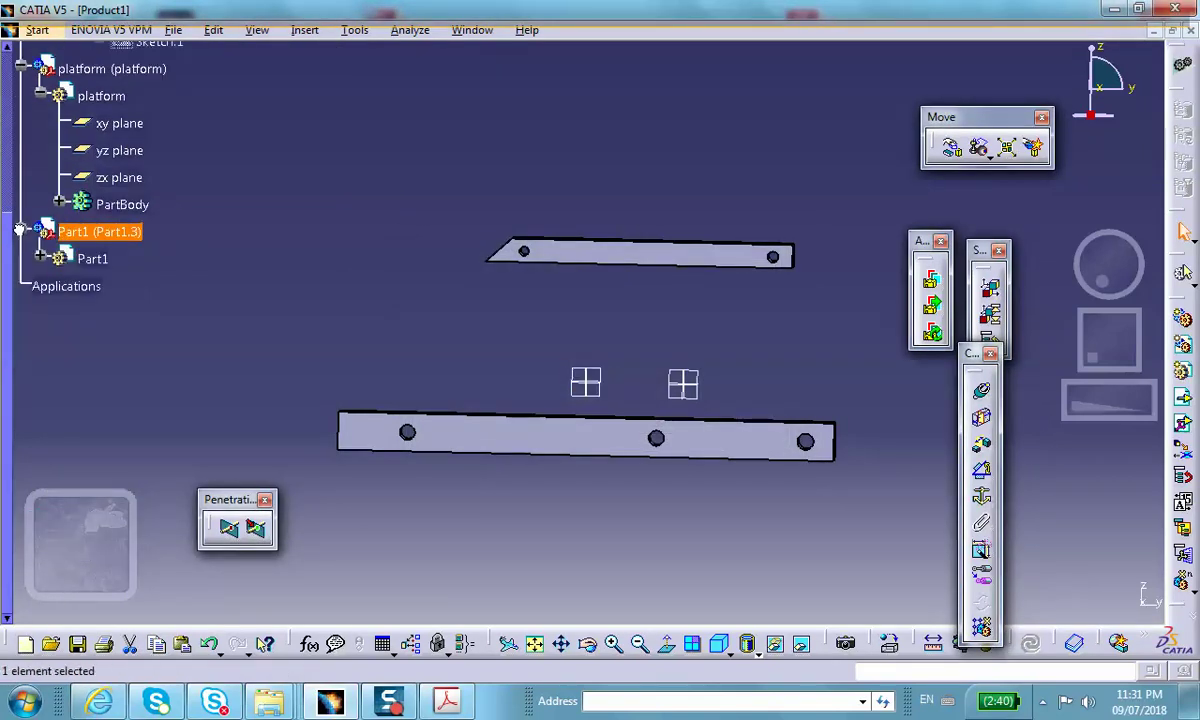
{"action": "right_click", "coordinate": [86, 229]}
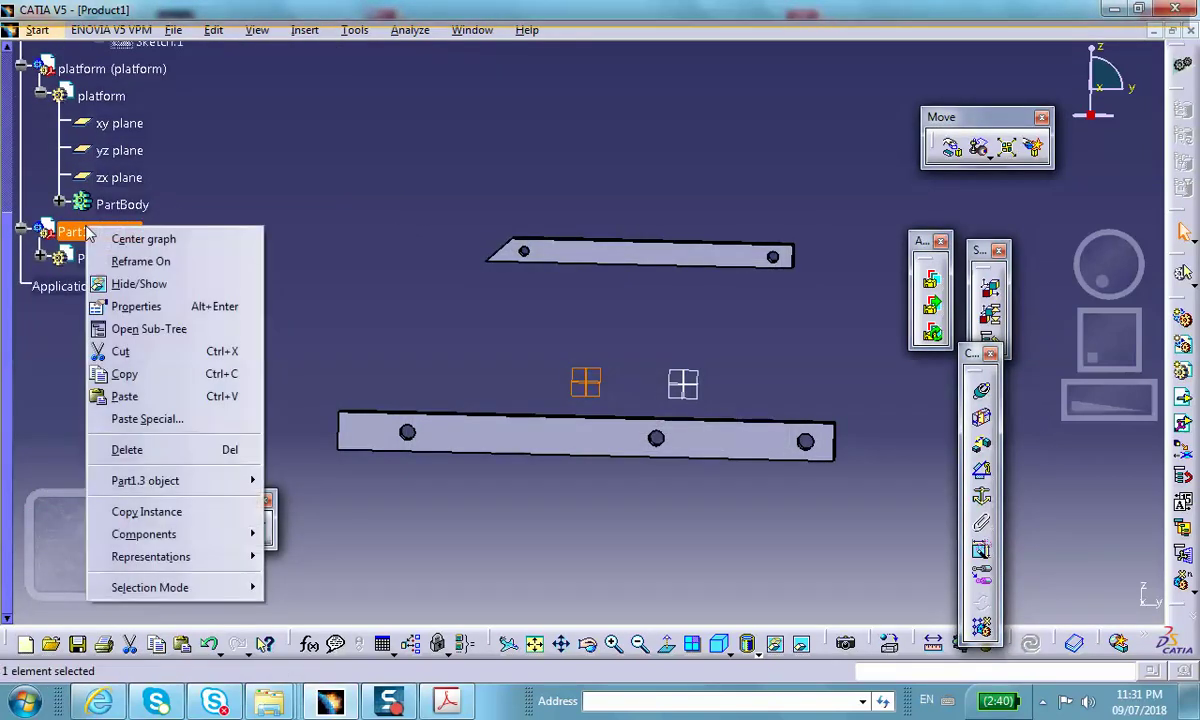
{"action": "left_click", "coordinate": [140, 307]}
{"action": "double_click", "coordinate": [433, 210]}
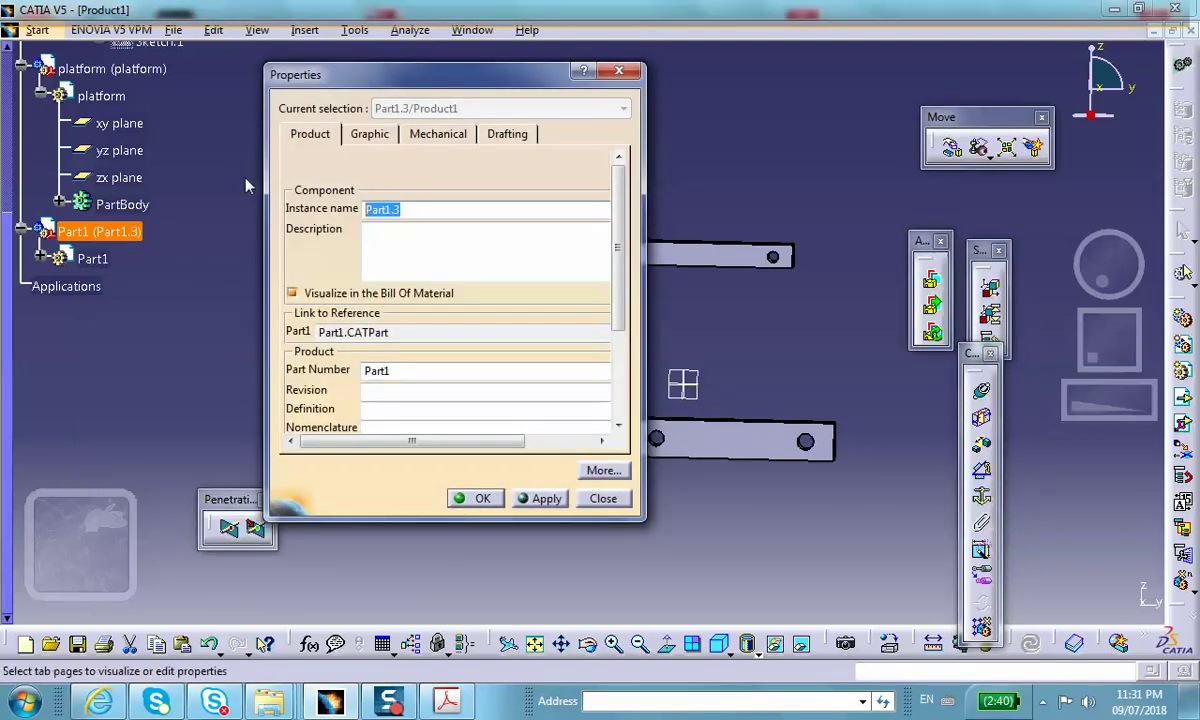
{"action": "type", "text": "slanted_member"}
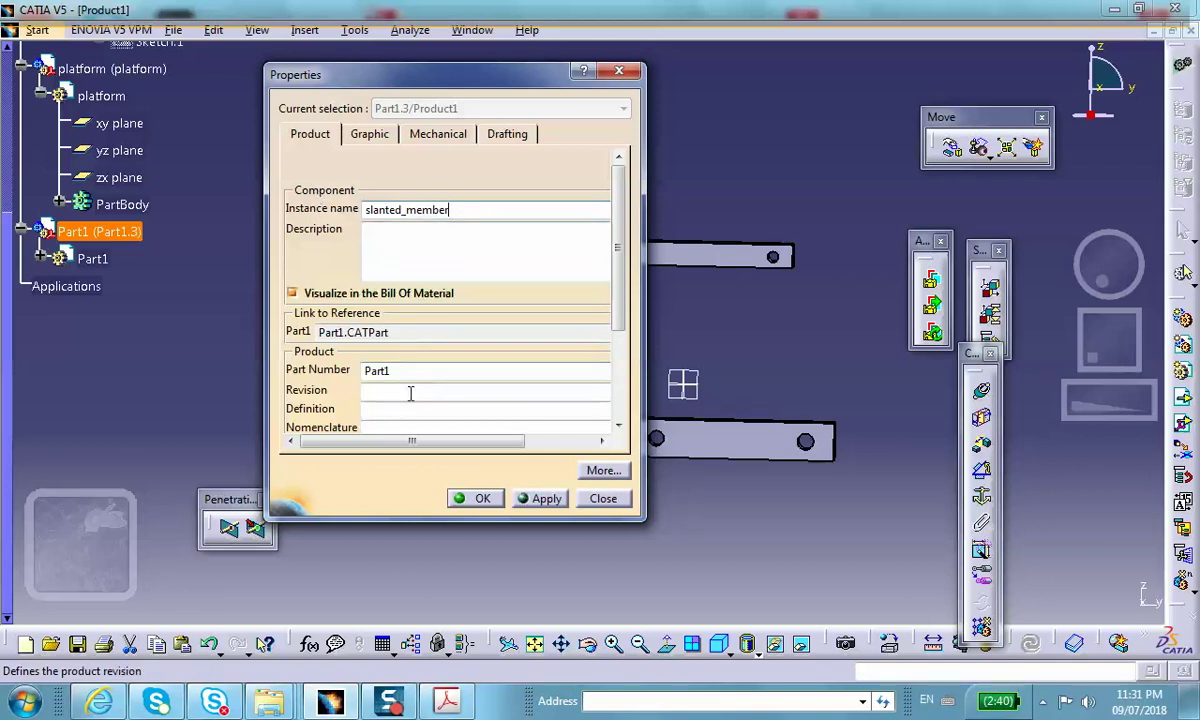
{"action": "double_click", "coordinate": [380, 371]}
{"action": "type", "text": "ala"}
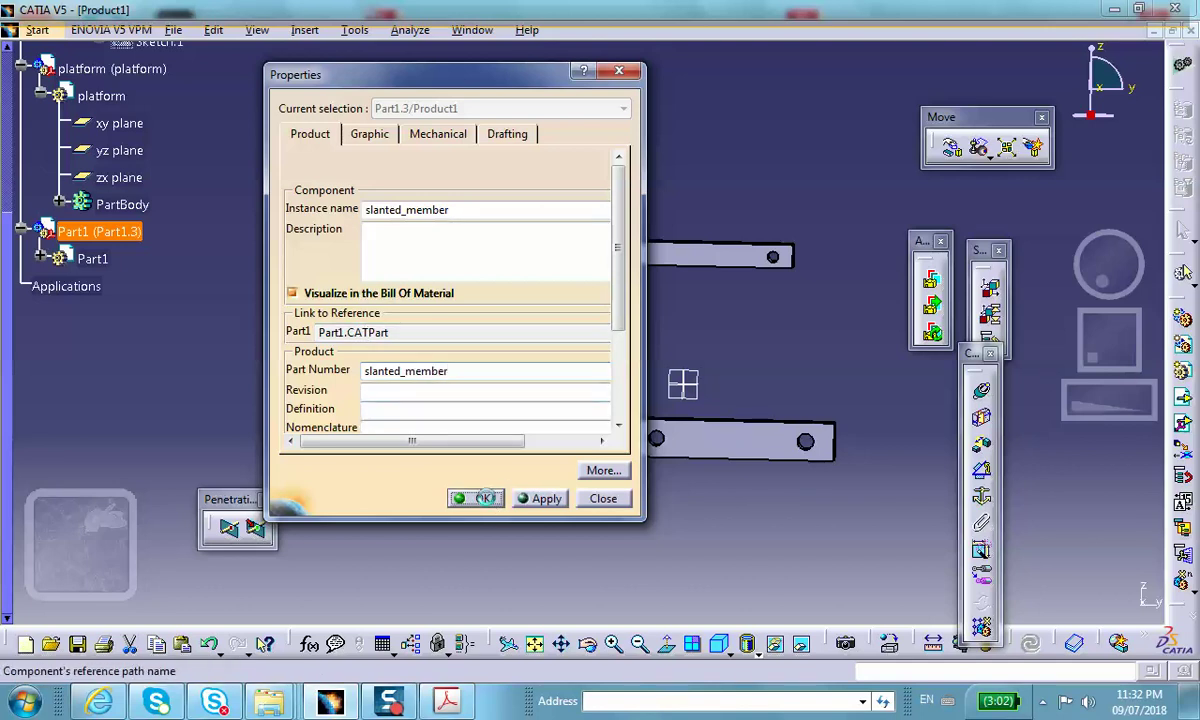
{"action": "left_click", "coordinate": [487, 498]}
- Activate the slanted_member part for editing and start a sketch on the base's front face
{"action": "left_click", "coordinate": [40, 258]}
{"action": "double_click", "coordinate": [125, 259]}
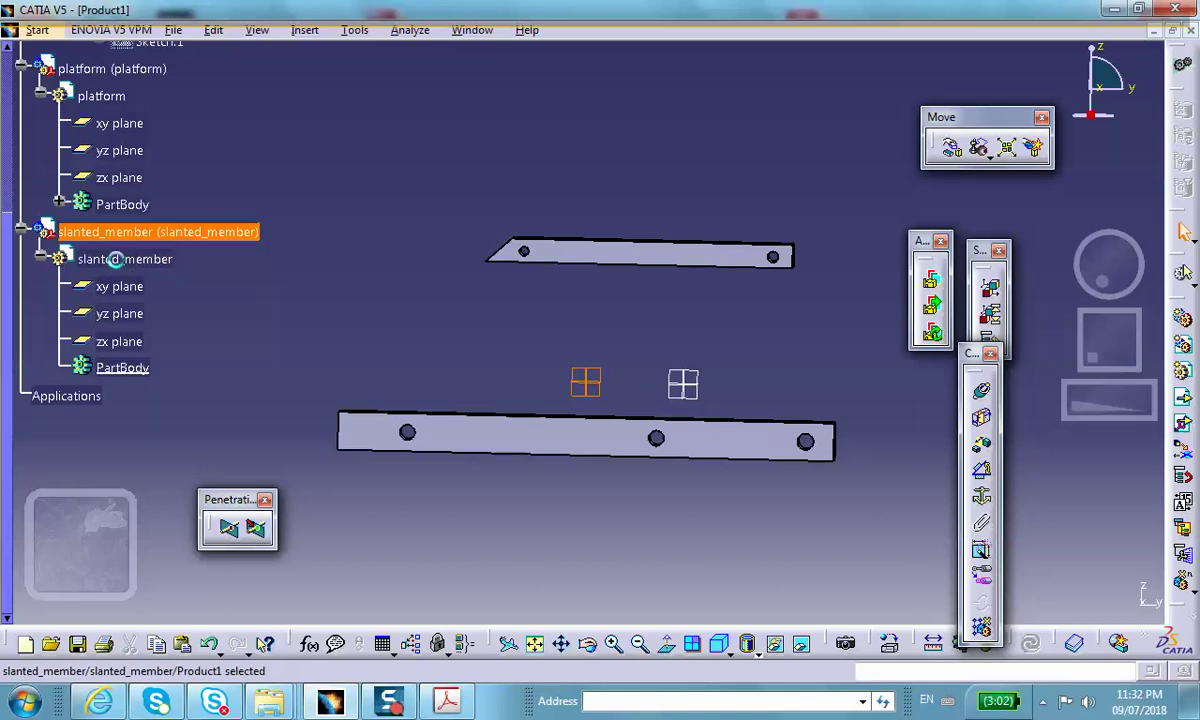
{"action": "middle_click_drag", "start_coordinate": [568, 327], "coordinate": [485, 407]}
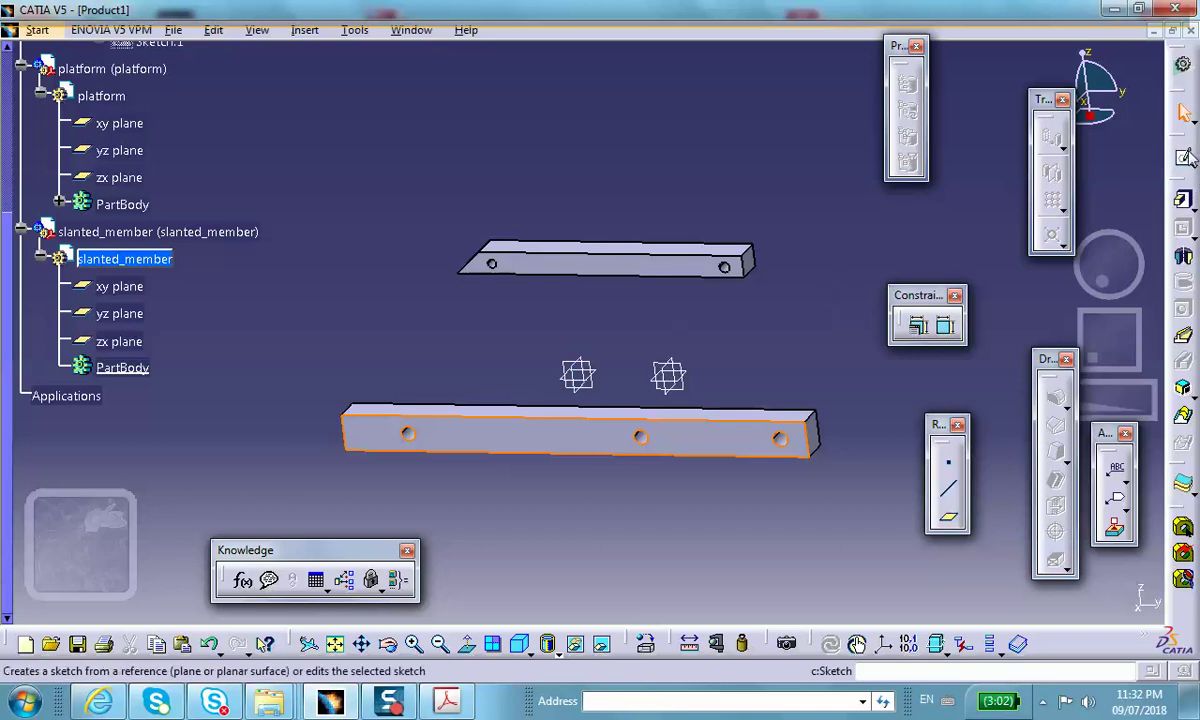
{"action": "left_click", "coordinate": [1183, 150]}
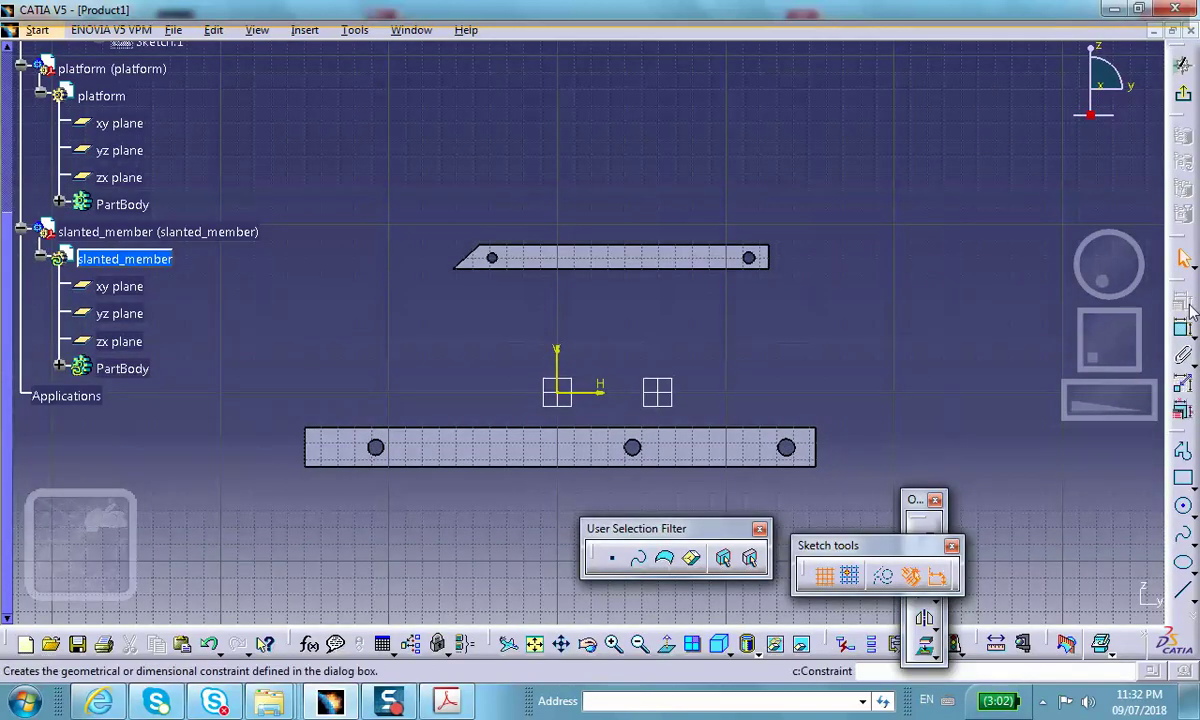
- Project the platform hole near the slanted end and the base hole below it into the slanted_member sketch
{"action": "mouse_move", "coordinate": [755, 220]}
{"action": "middle_mouse_down"}
{"action": "mouse_move", "coordinate": [739, 161]}
{"action": "mouse_move", "coordinate": [463, 246]}
{"action": "middle_mouse_up"}
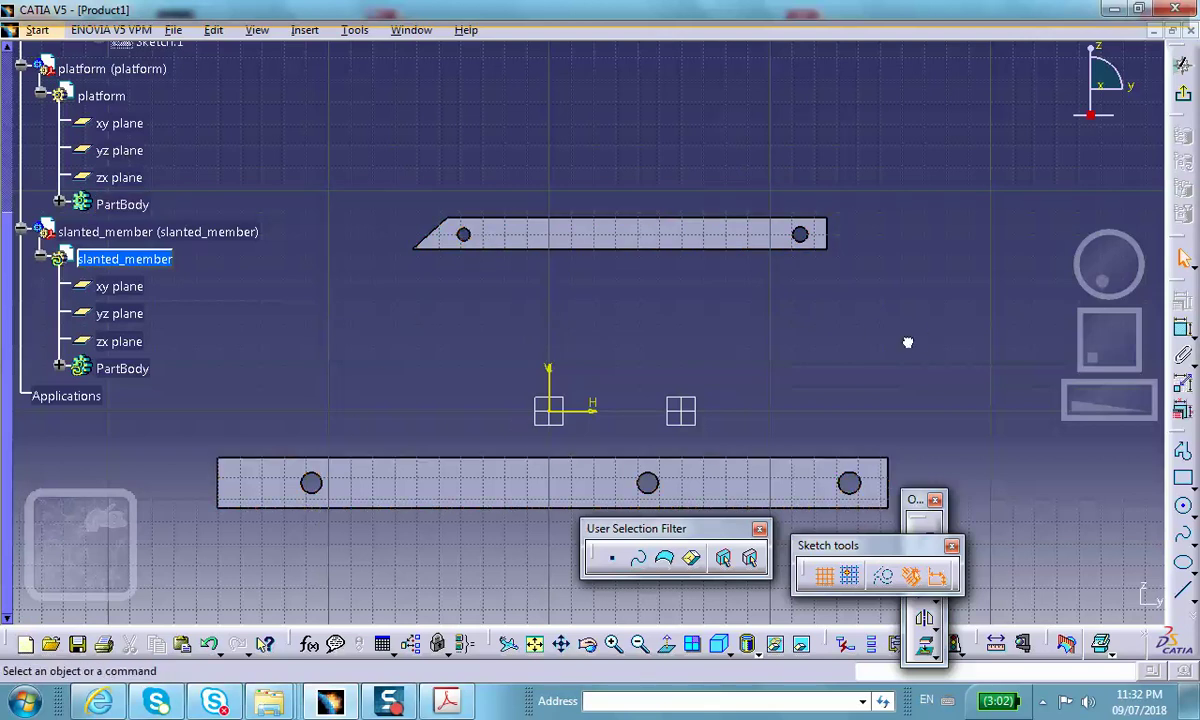
{"action": "left_click", "coordinate": [925, 645]}
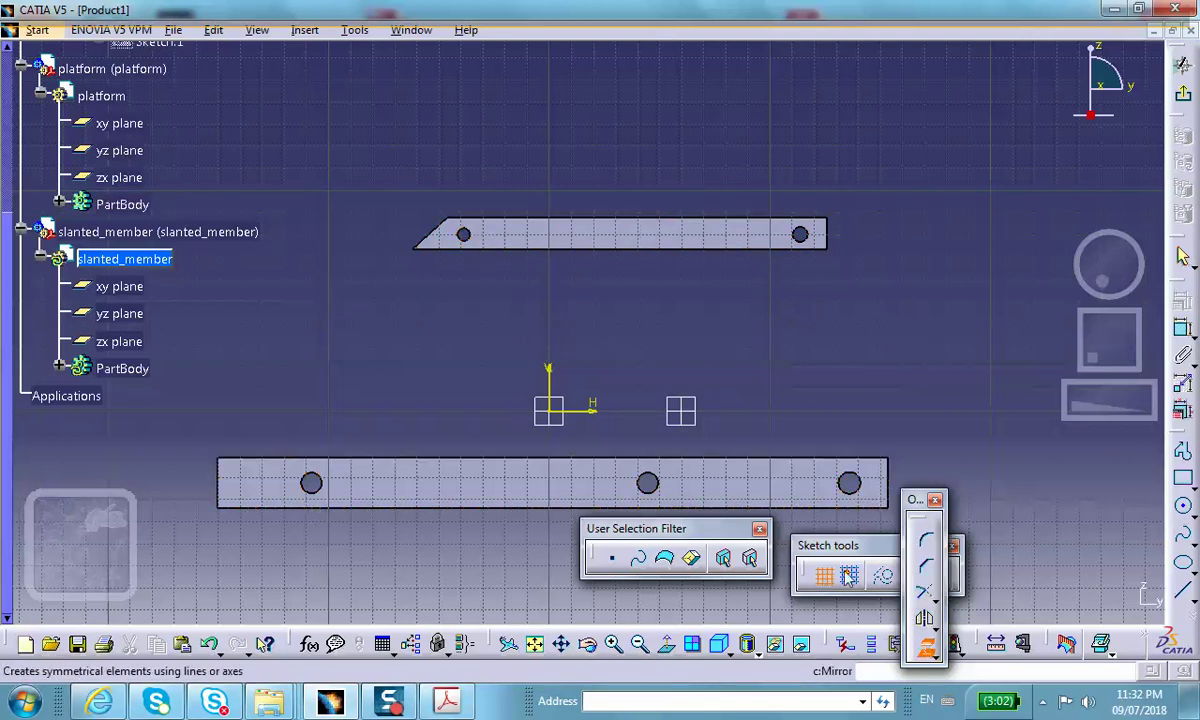
{"action": "left_click", "coordinate": [469, 235]}
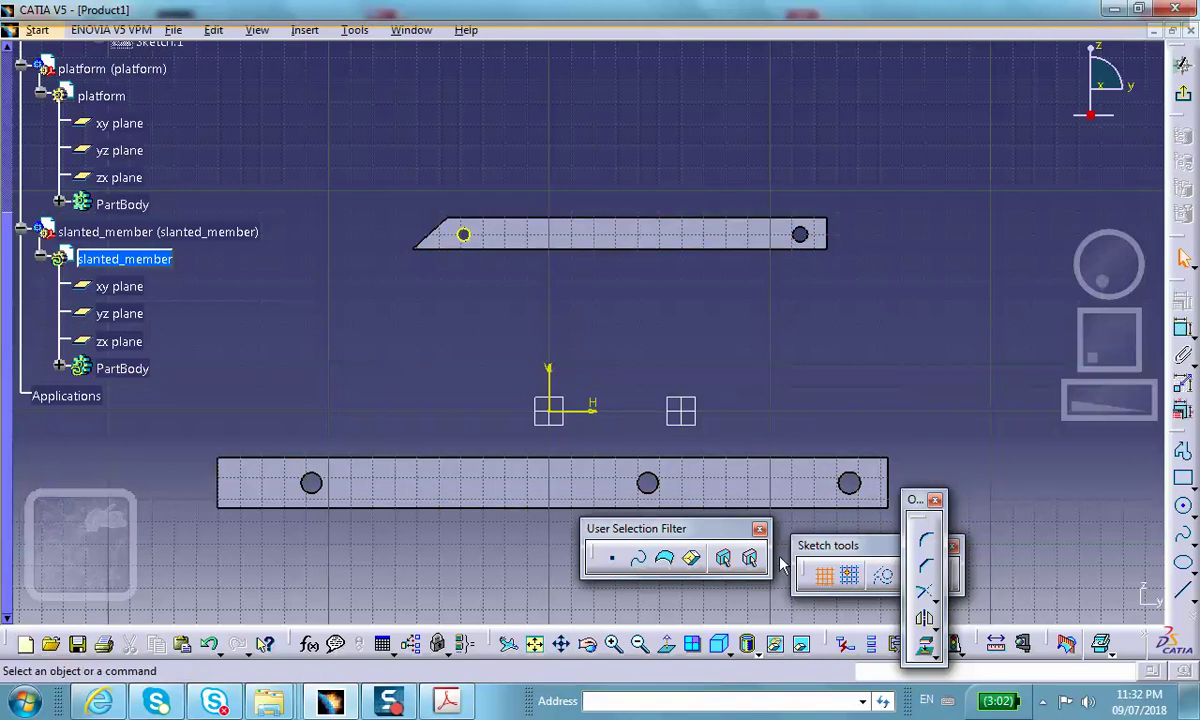
{"action": "left_click", "coordinate": [935, 655]}
{"action": "left_click", "coordinate": [955, 658]}
{"action": "left_click", "coordinate": [316, 490]}
- Draw a closed slanted link profile with two straight sides and tangent arc ends around the two projected holes
{"action": "mouse_move", "coordinate": [720, 335]}
{"action": "middle_mouse_down"}
{"action": "mouse_move", "coordinate": [680, 327]}
{"action": "mouse_move", "coordinate": [670, 290]}
{"action": "mouse_move", "coordinate": [737, 249]}
{"action": "middle_mouse_up"}
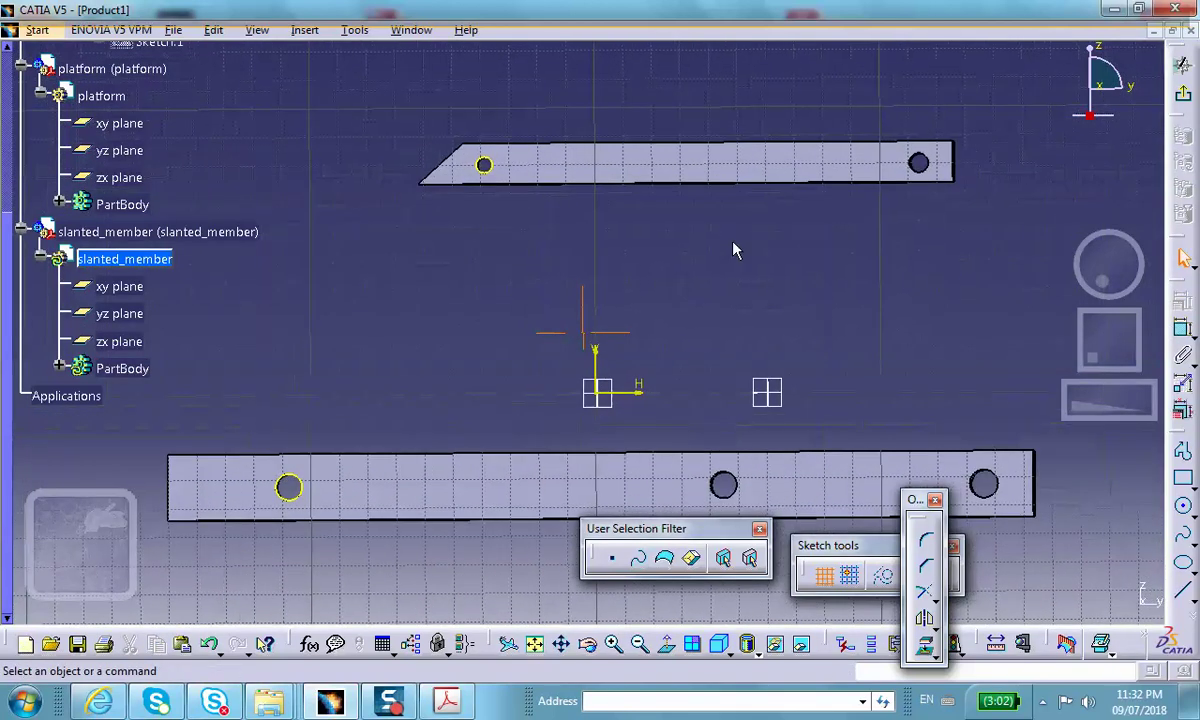
{"action": "left_click", "coordinate": [683, 650]}
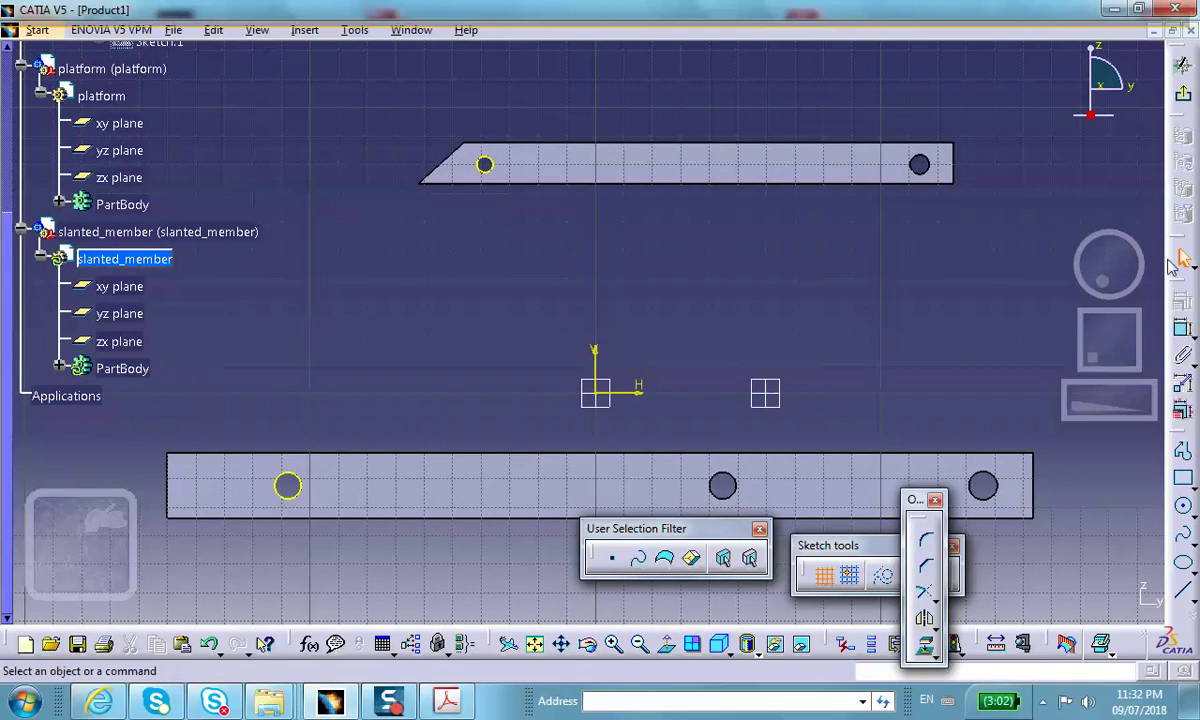
{"action": "left_click", "coordinate": [1184, 452]}
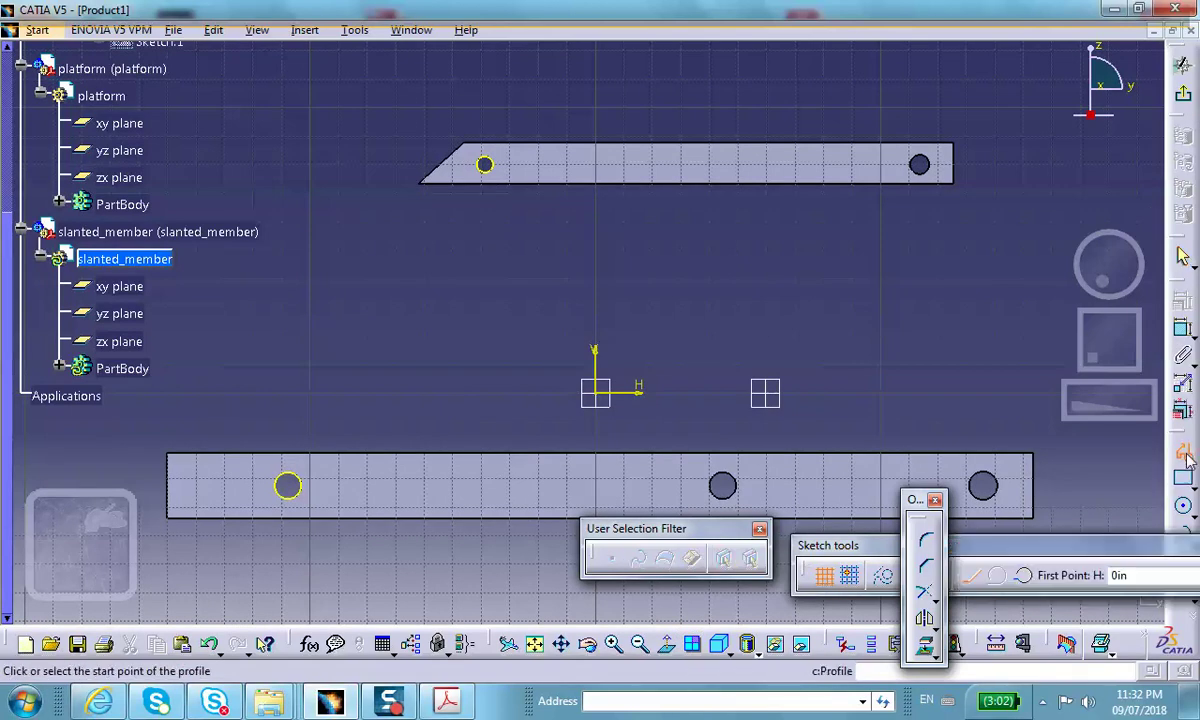
{"action": "left_click", "coordinate": [263, 477]}
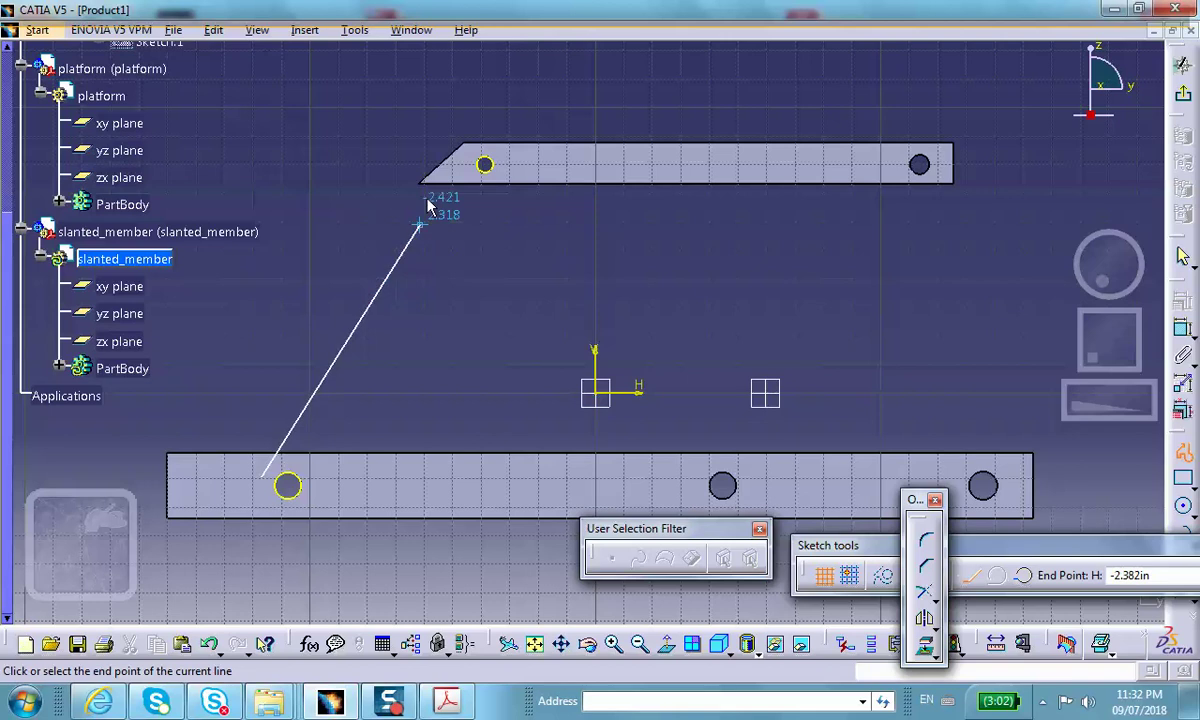
{"action": "left_click", "coordinate": [470, 156]}
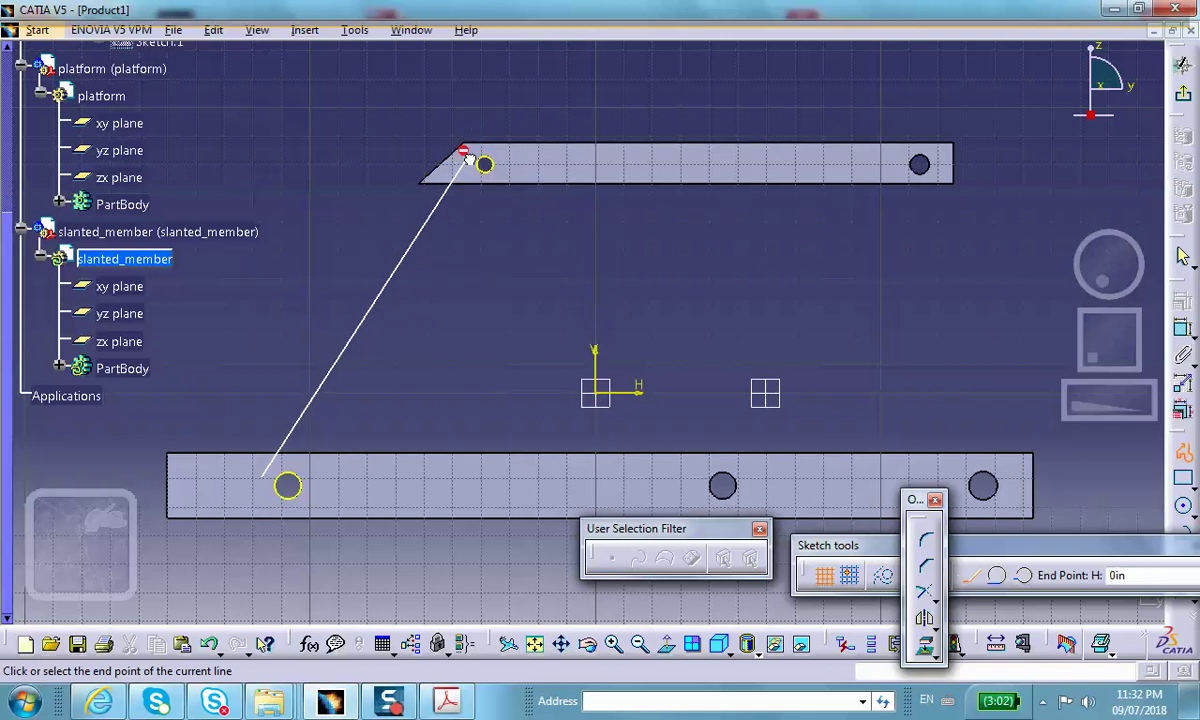
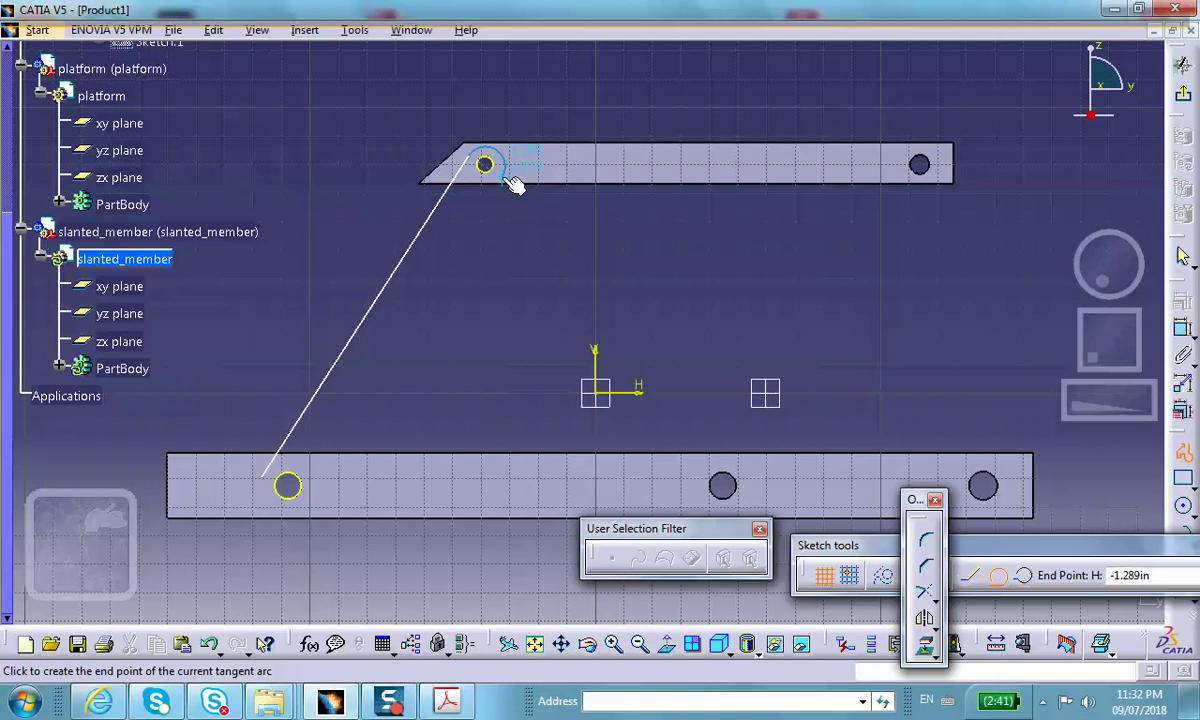
{"action": "left_click", "coordinate": [508, 185]}
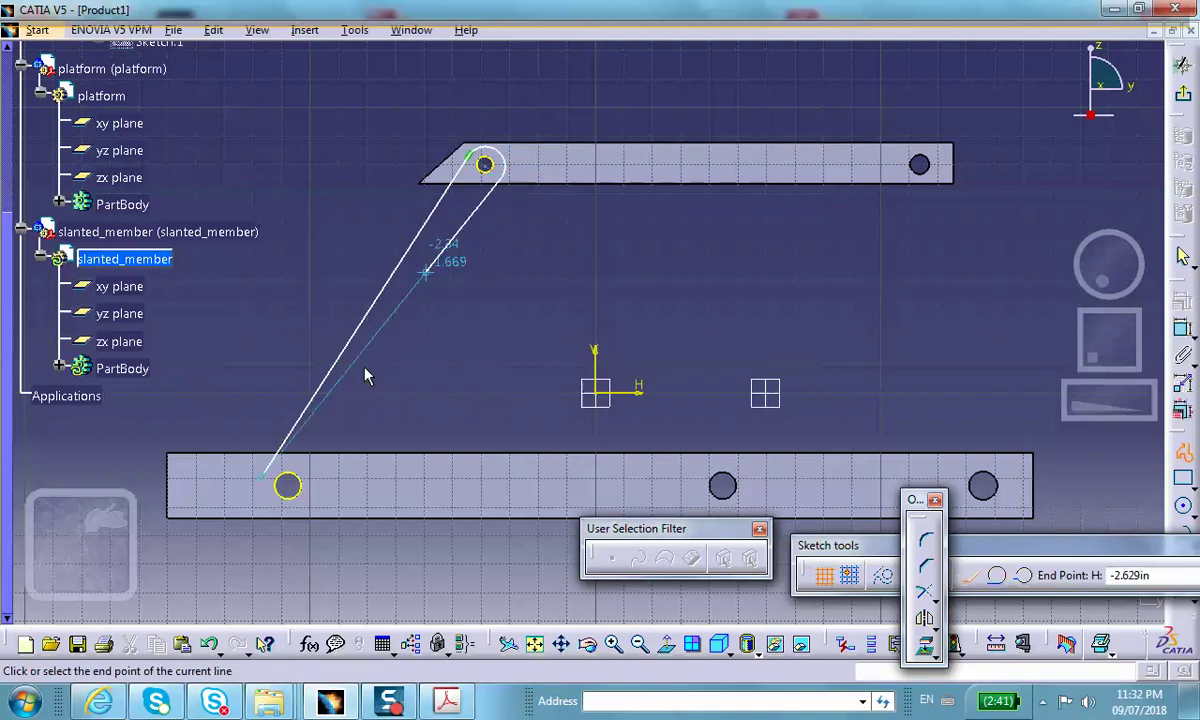
{"action": "left_click", "coordinate": [300, 495]}
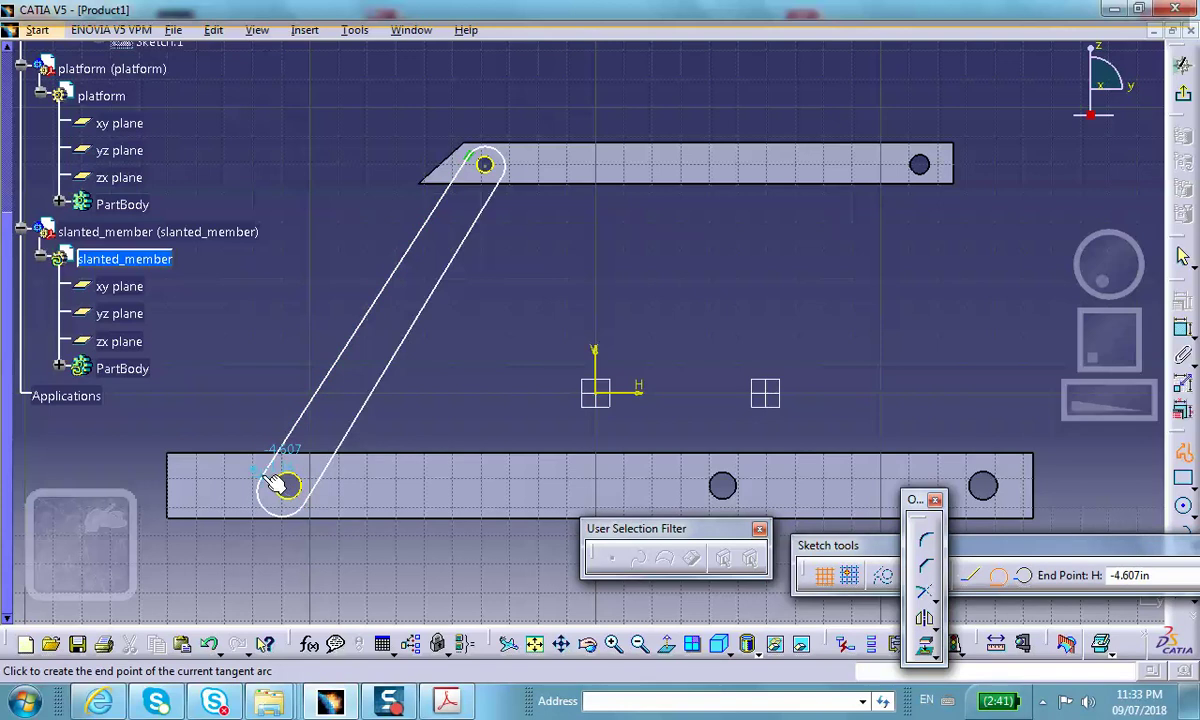
{"action": "left_click", "coordinate": [262, 476]}
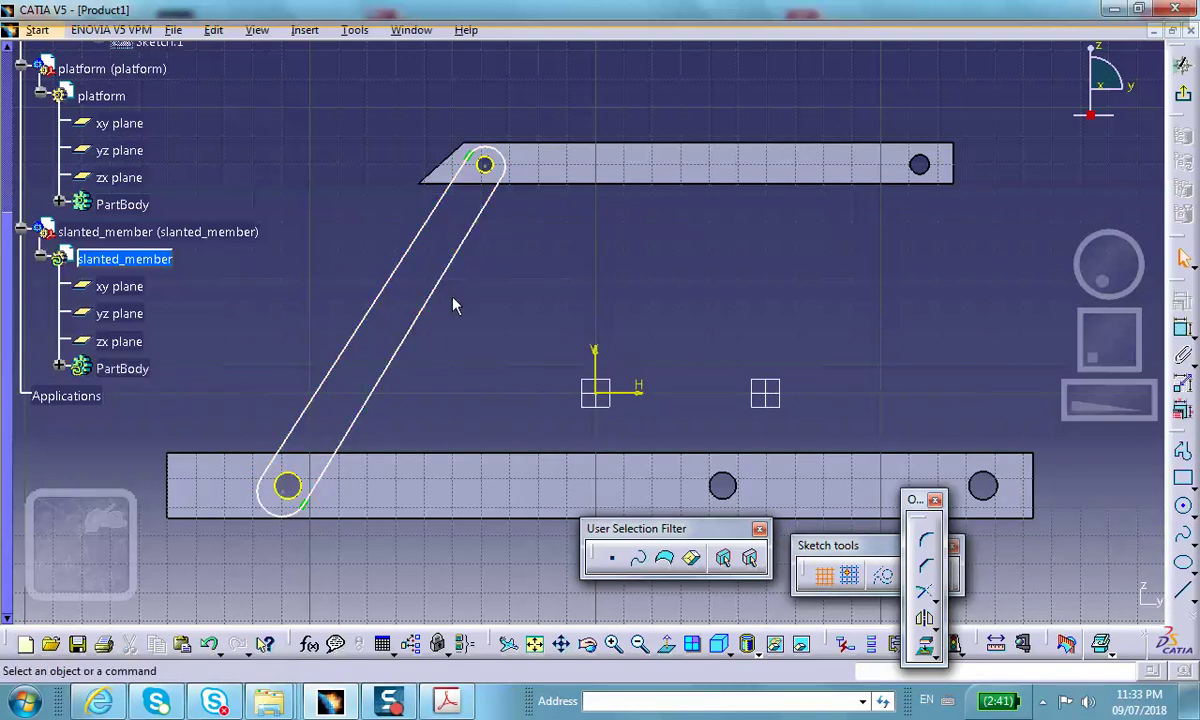
- Constrain the two straight sides of the slanted link profile parallel to each other
{"action": "left_click", "coordinate": [392, 288]}
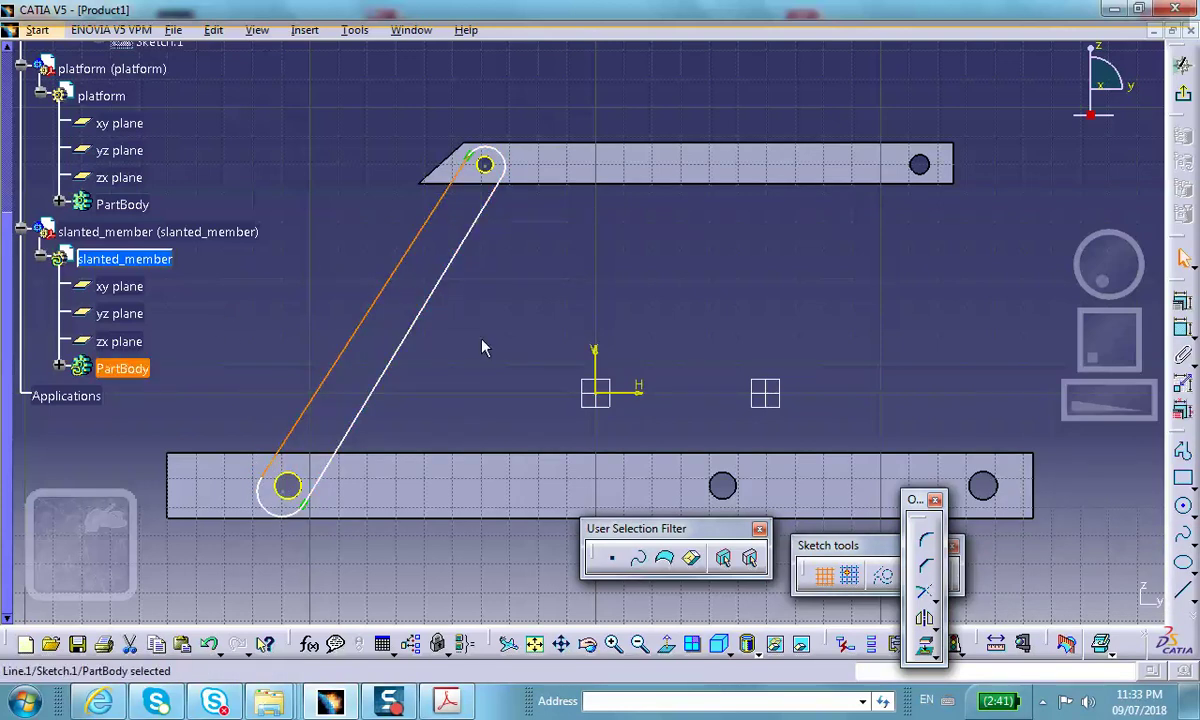
{"action": "left_click", "coordinate": [403, 319], "text": "ctrl"}
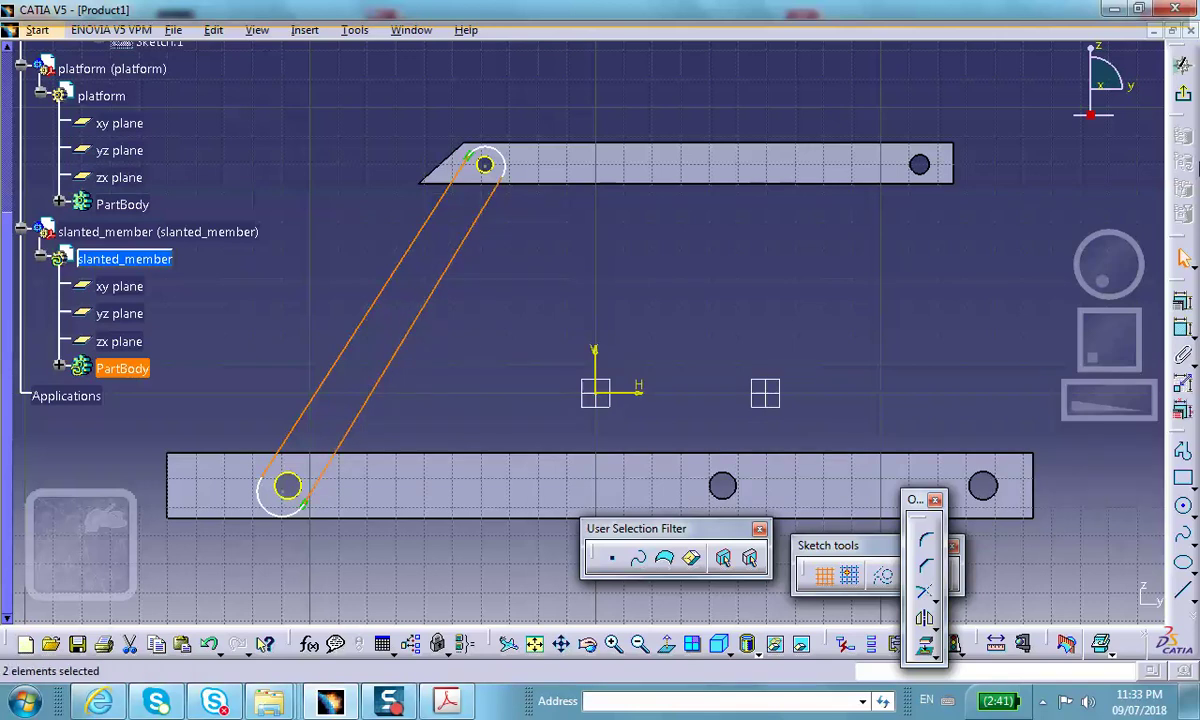
{"action": "left_click", "coordinate": [1181, 305]}
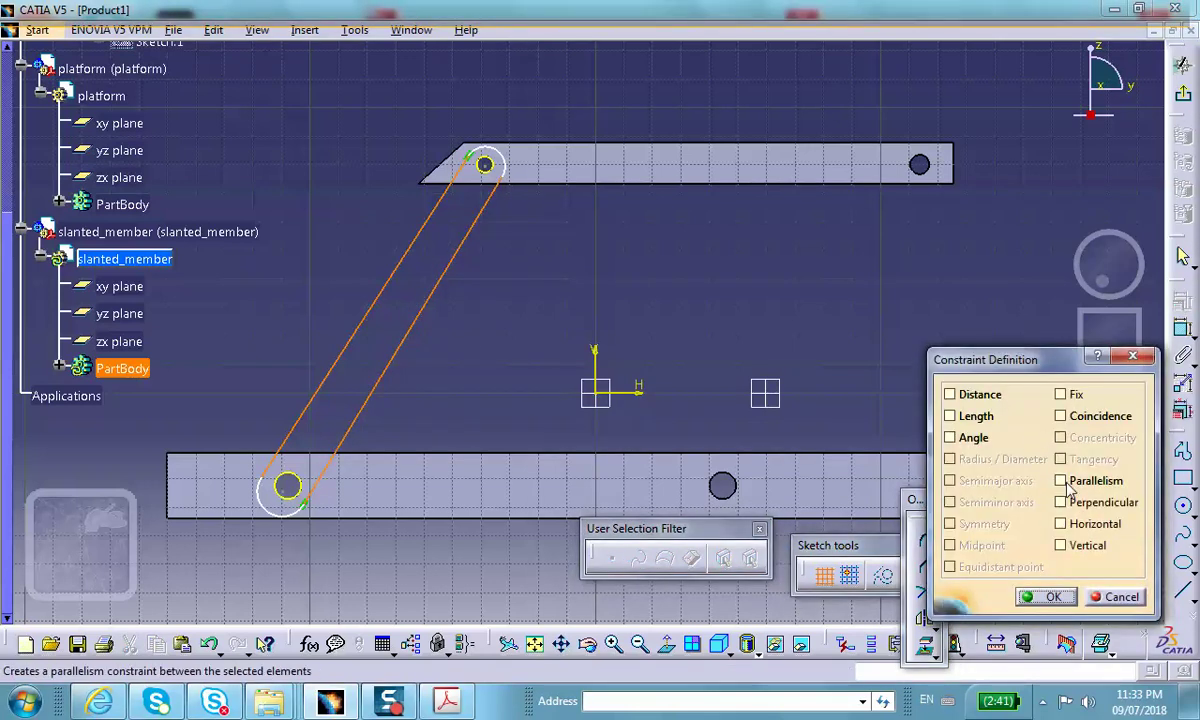
{"action": "left_click", "coordinate": [1064, 482]}
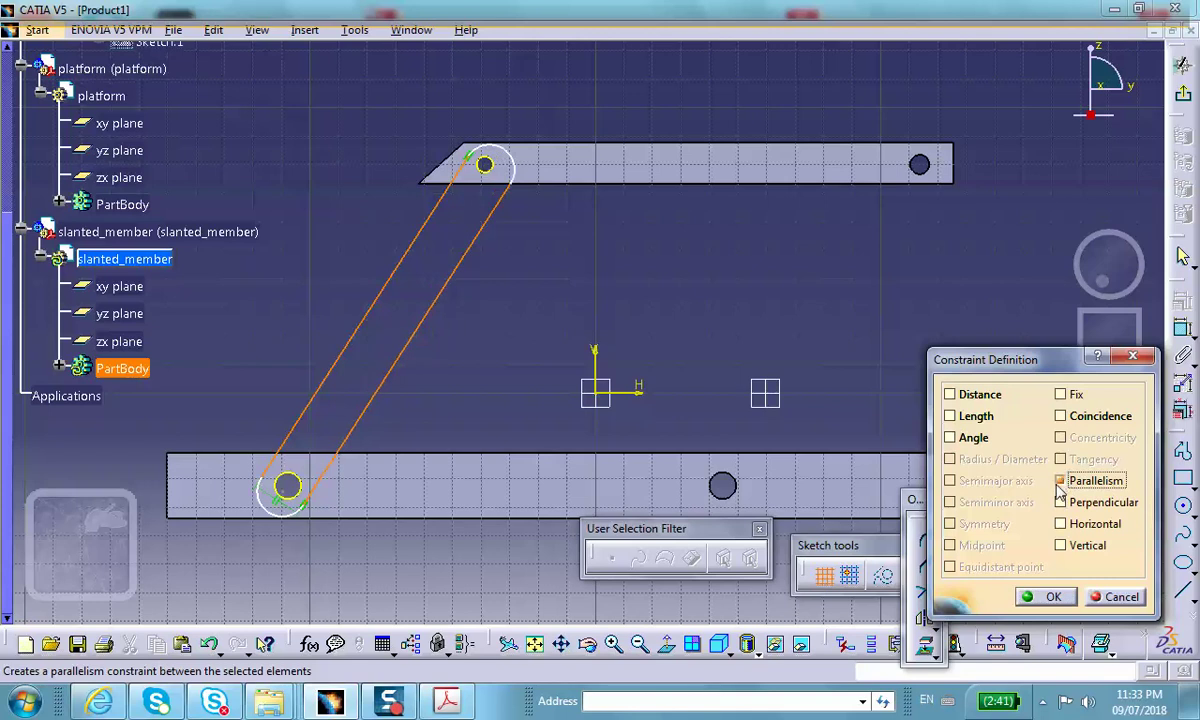
{"action": "left_click", "coordinate": [1048, 597]}
- Make the upper end arc of the link profile concentric with the projected platform hole
{"action": "mouse_move", "coordinate": [672, 340]}
{"action": "middle_mouse_down"}
{"action": "mouse_move", "coordinate": [670, 324]}
{"action": "mouse_move", "coordinate": [453, 238]}
{"action": "middle_mouse_up"}
{"action": "left_click", "coordinate": [462, 140]}
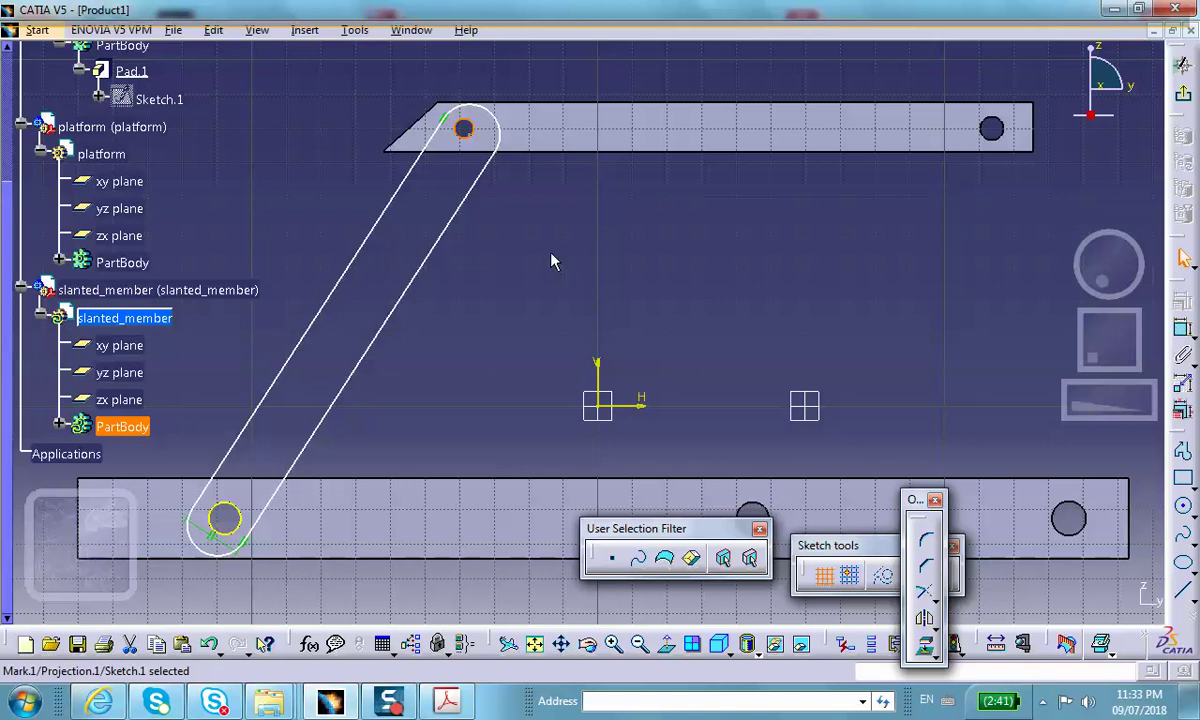
{"action": "left_click", "coordinate": [495, 118], "text": "ctrl"}
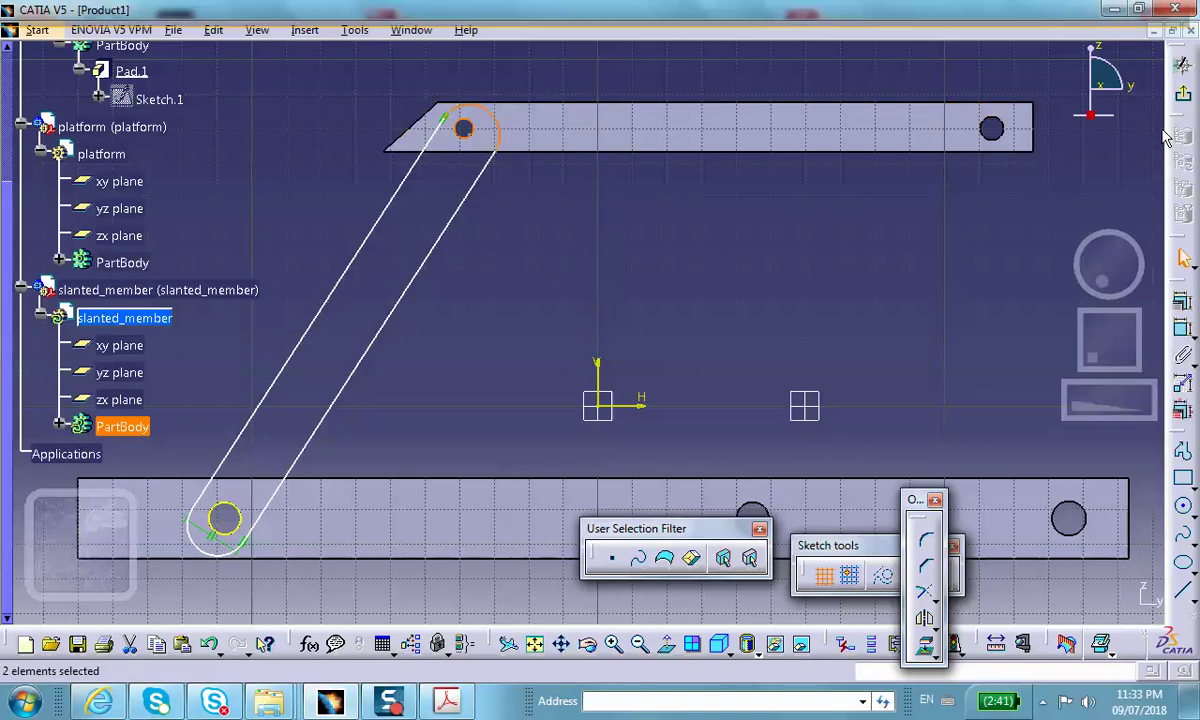
{"action": "left_click", "coordinate": [1183, 383]}
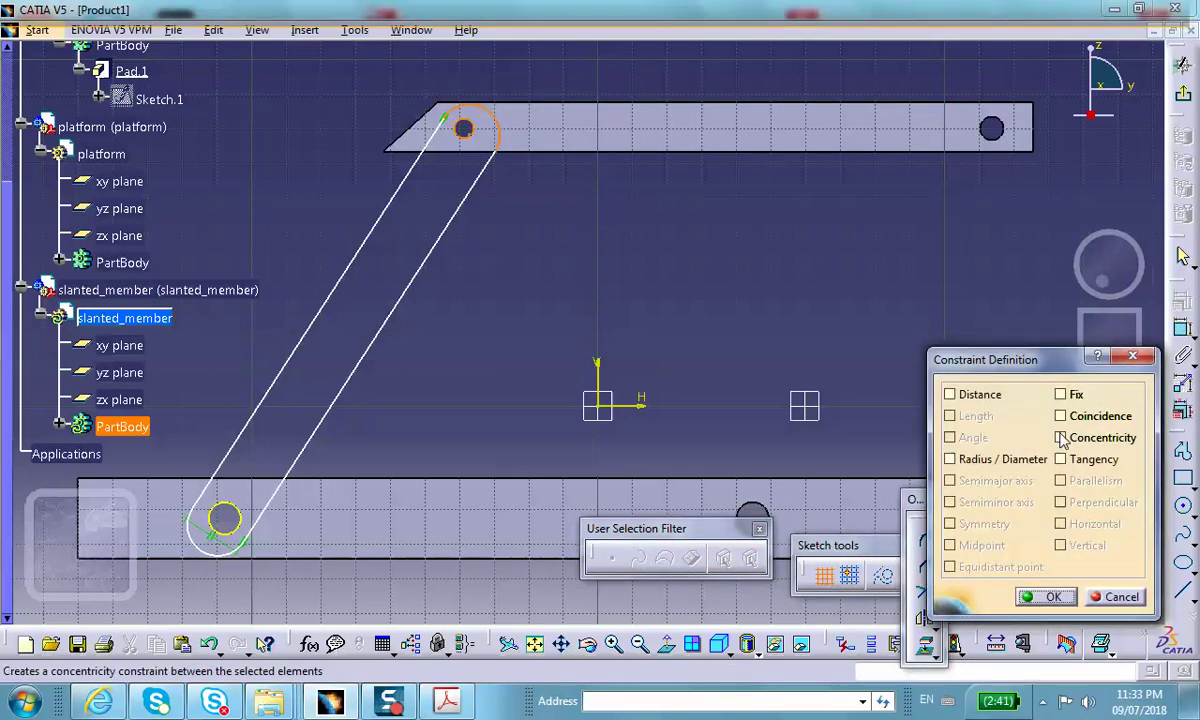
{"action": "left_click", "coordinate": [1061, 439]}
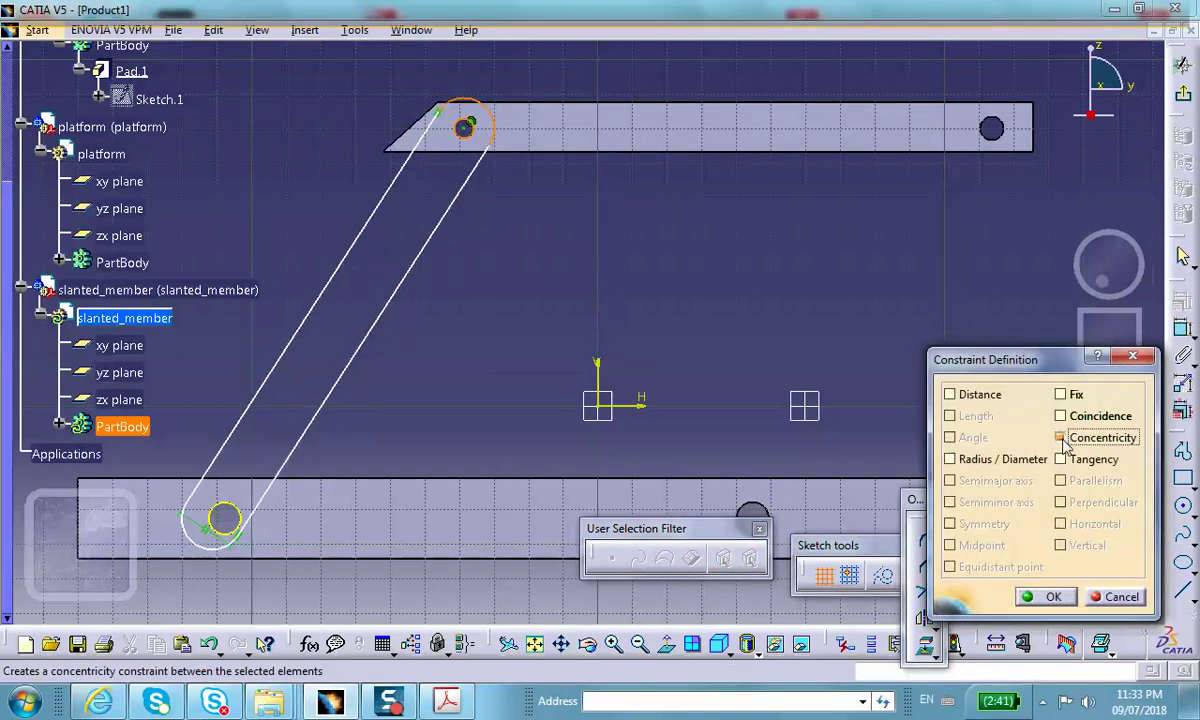
{"action": "left_click", "coordinate": [1047, 595]}
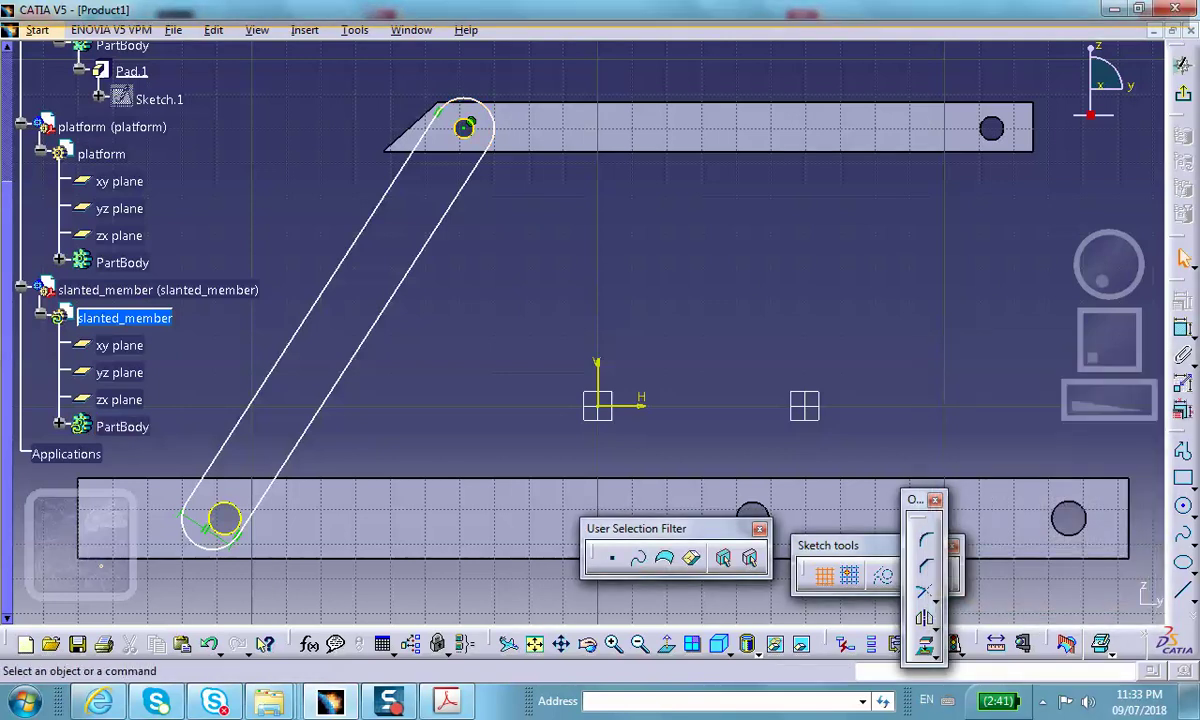
- Make the lower end arc of the link profile concentric with the projected base hole
{"action": "left_click", "coordinate": [196, 534]}
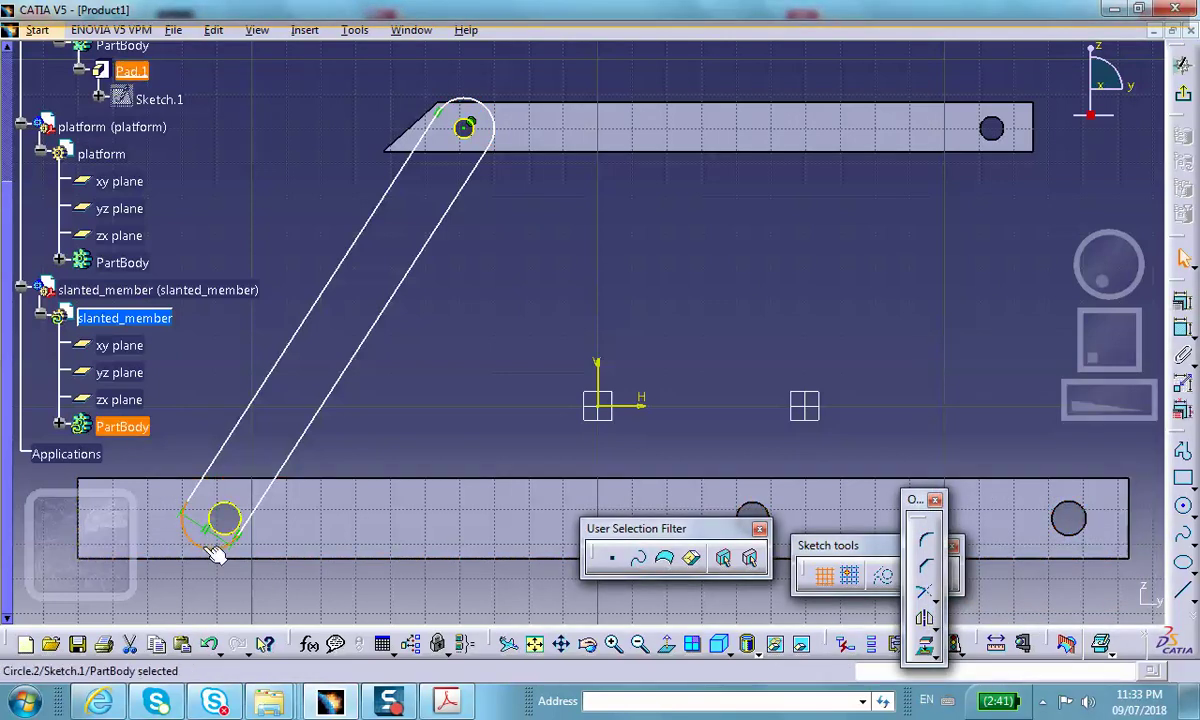
{"action": "left_click", "coordinate": [222, 512], "text": "ctrl"}
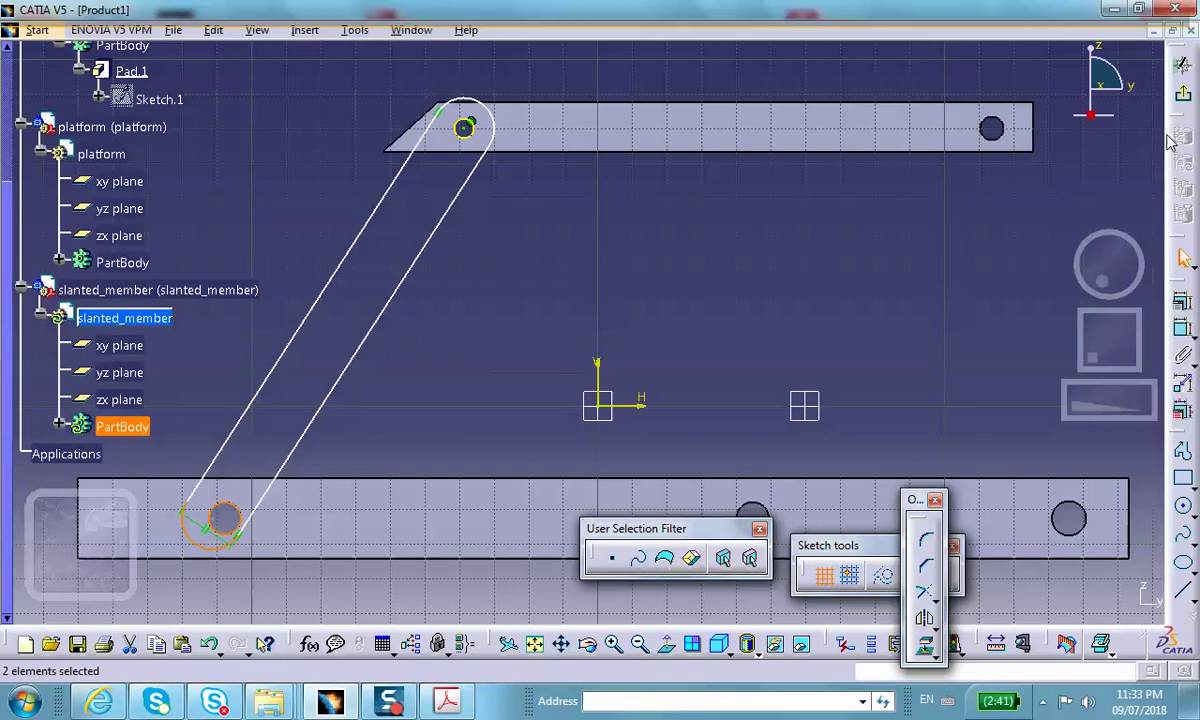
{"action": "left_click", "coordinate": [1180, 298]}
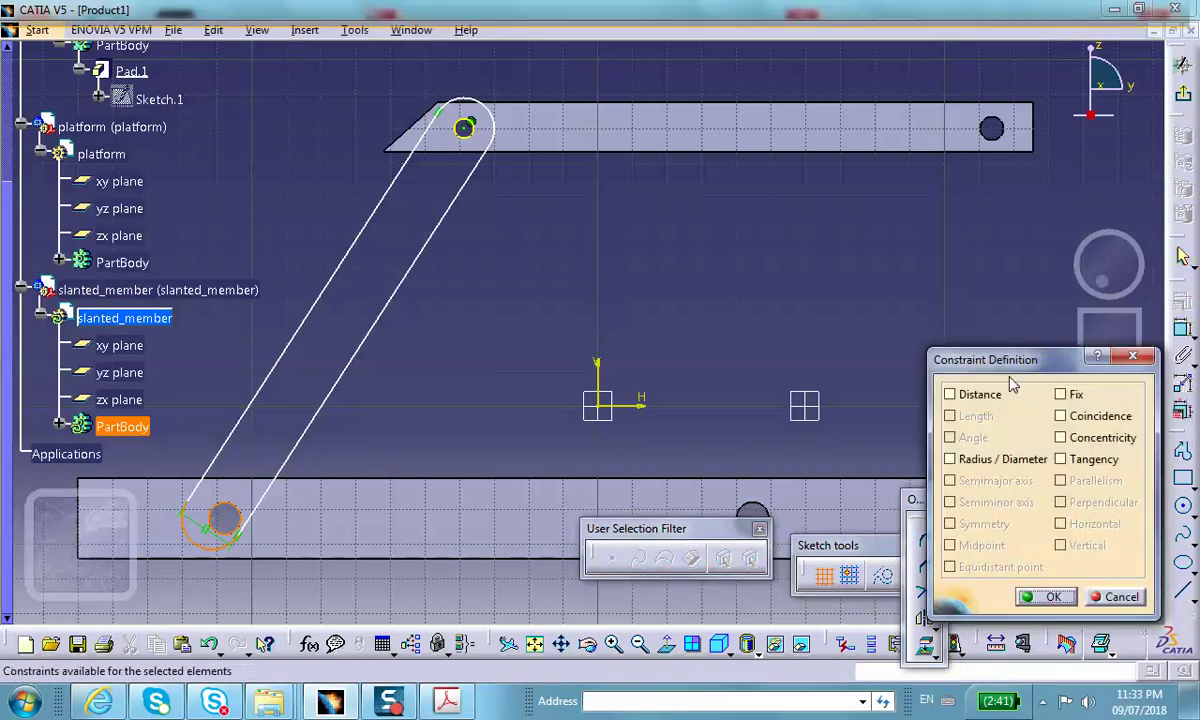
{"action": "left_click", "coordinate": [1061, 438]}
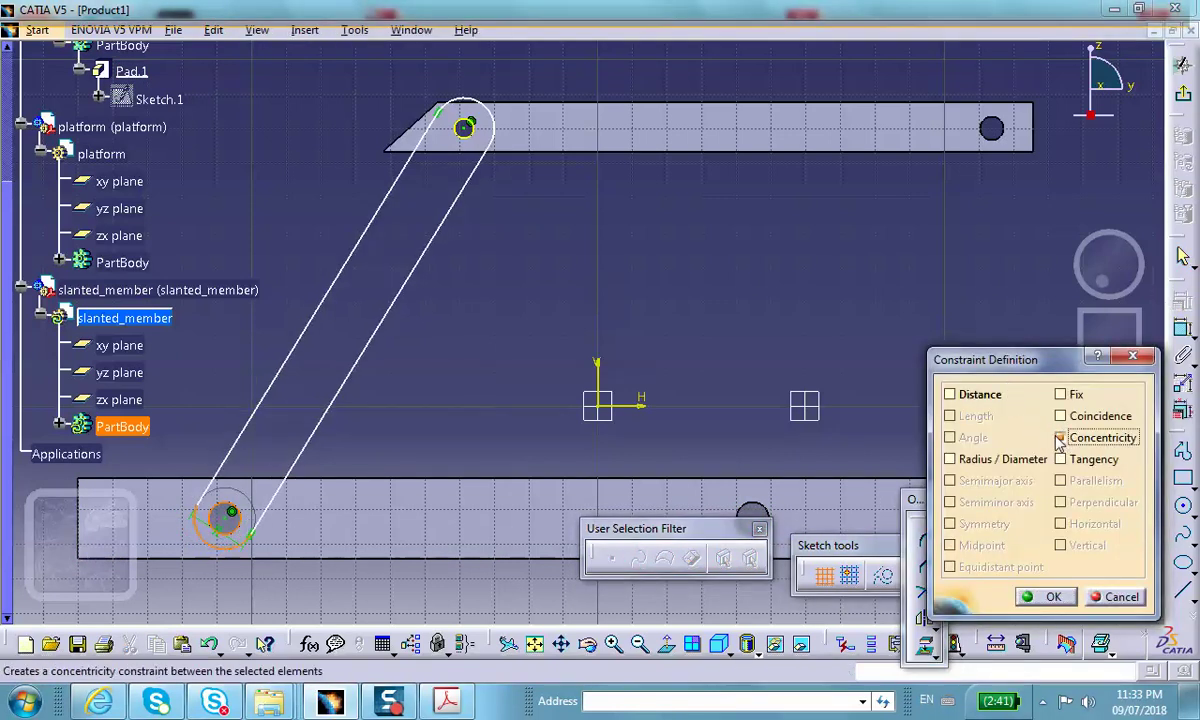
{"action": "left_click", "coordinate": [1054, 597]}
- Finish the link sketch and extrude it as a Pad with a length of 0.4 in
{"action": "left_click", "coordinate": [1183, 93]}
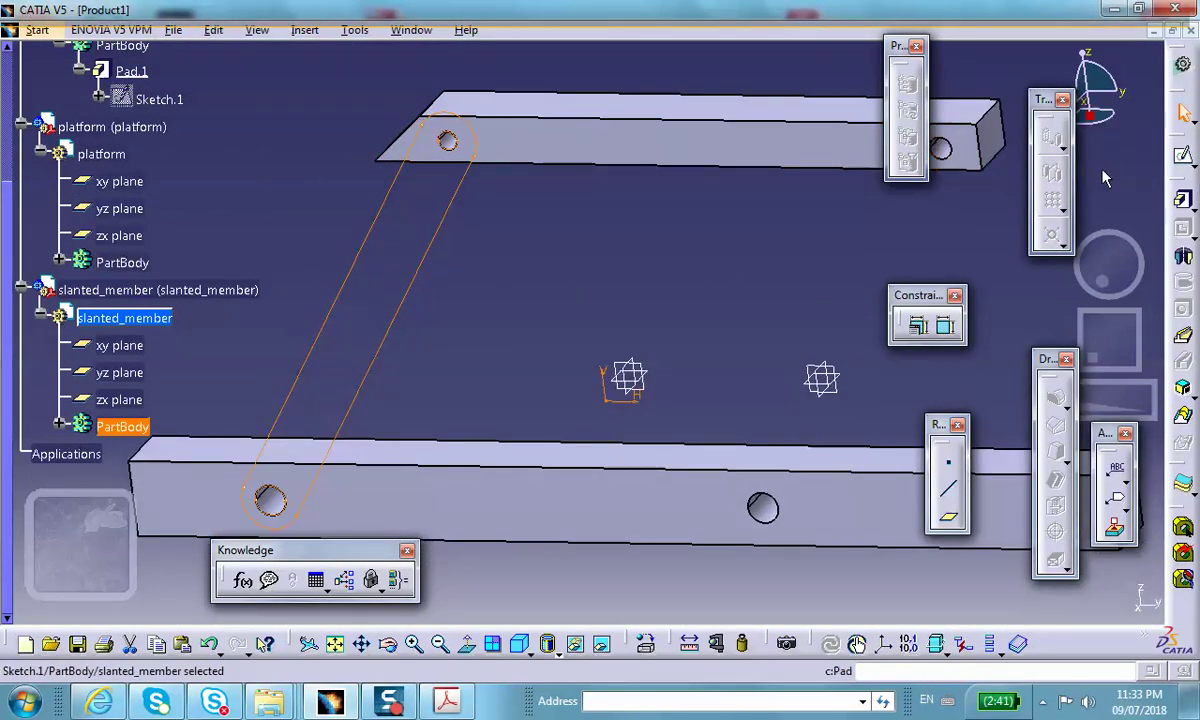
{"action": "left_click", "coordinate": [1183, 200]}
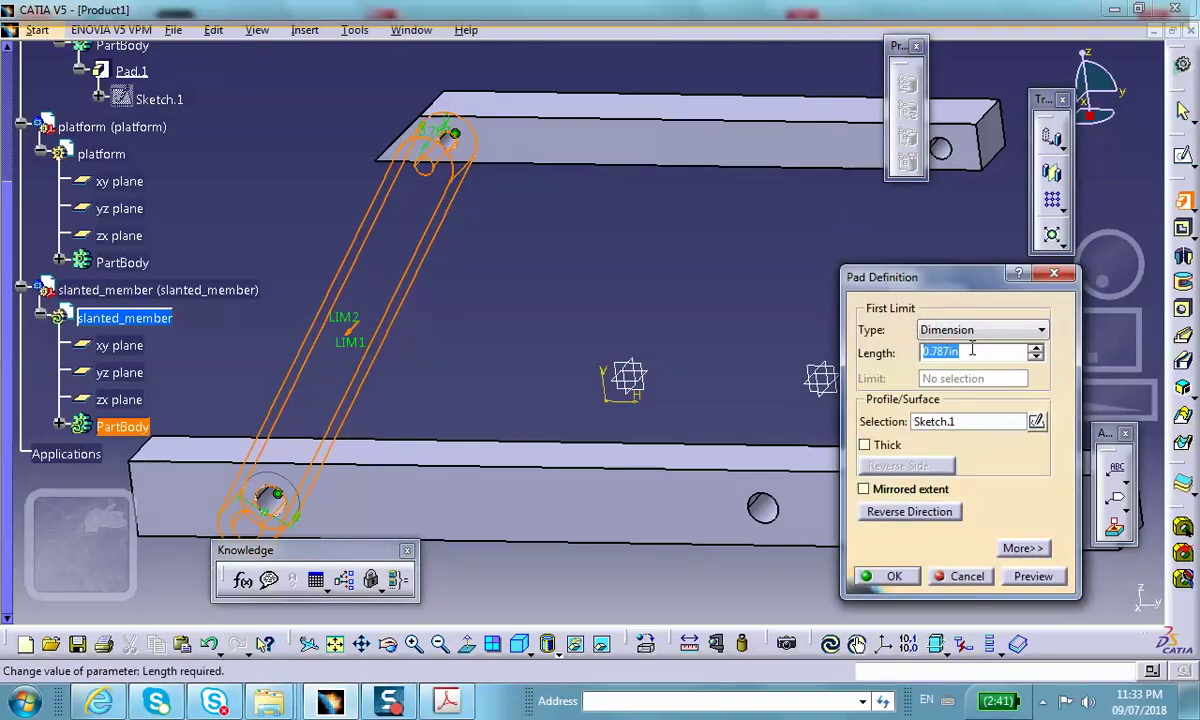
{"action": "key", "text": "BackSpace"}
{"action": "type", "text": "4"}
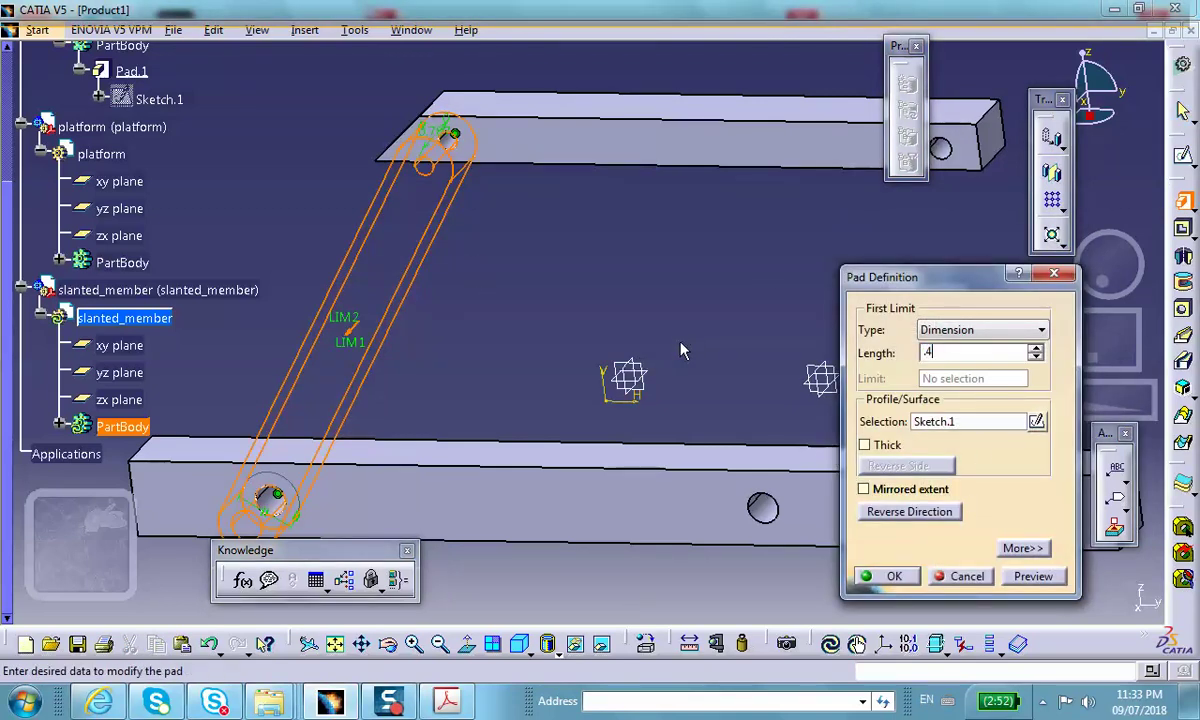
{"action": "left_click", "coordinate": [882, 576]}
- Start a sketch on the slanted member's front face and draw a small circle near the middle of the link
{"action": "middle_click_drag", "start_coordinate": [587, 297], "coordinate": [554, 311]}
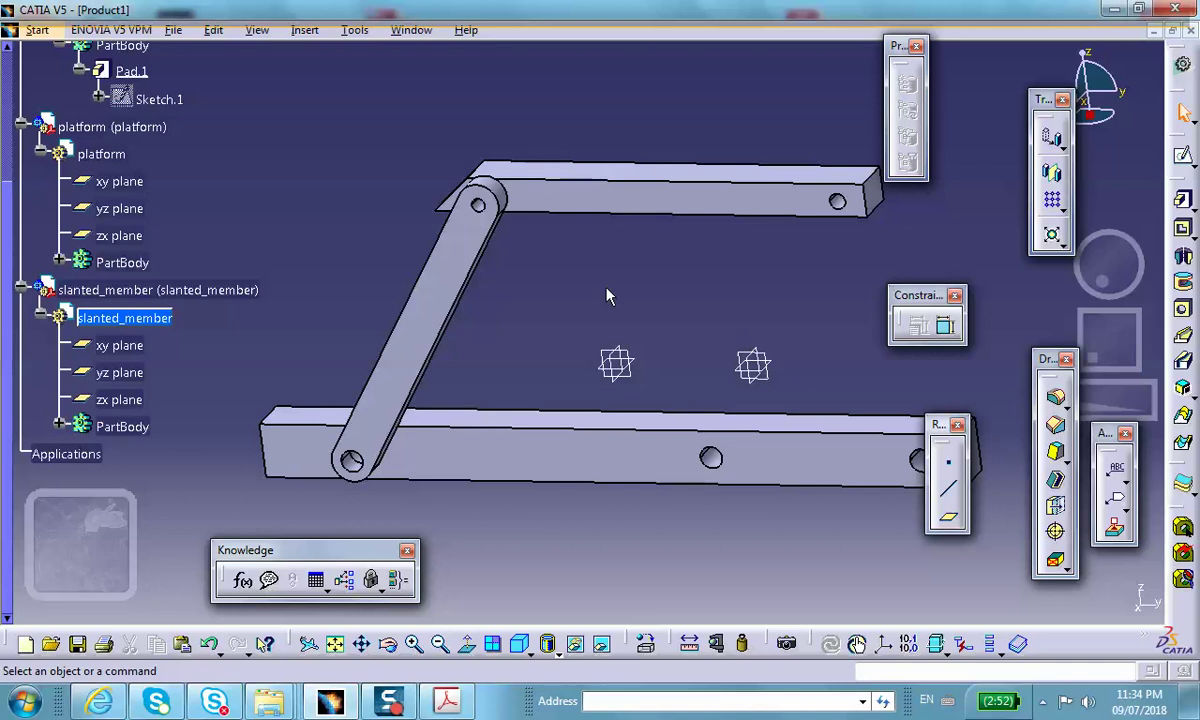
{"action": "left_click", "coordinate": [436, 330]}
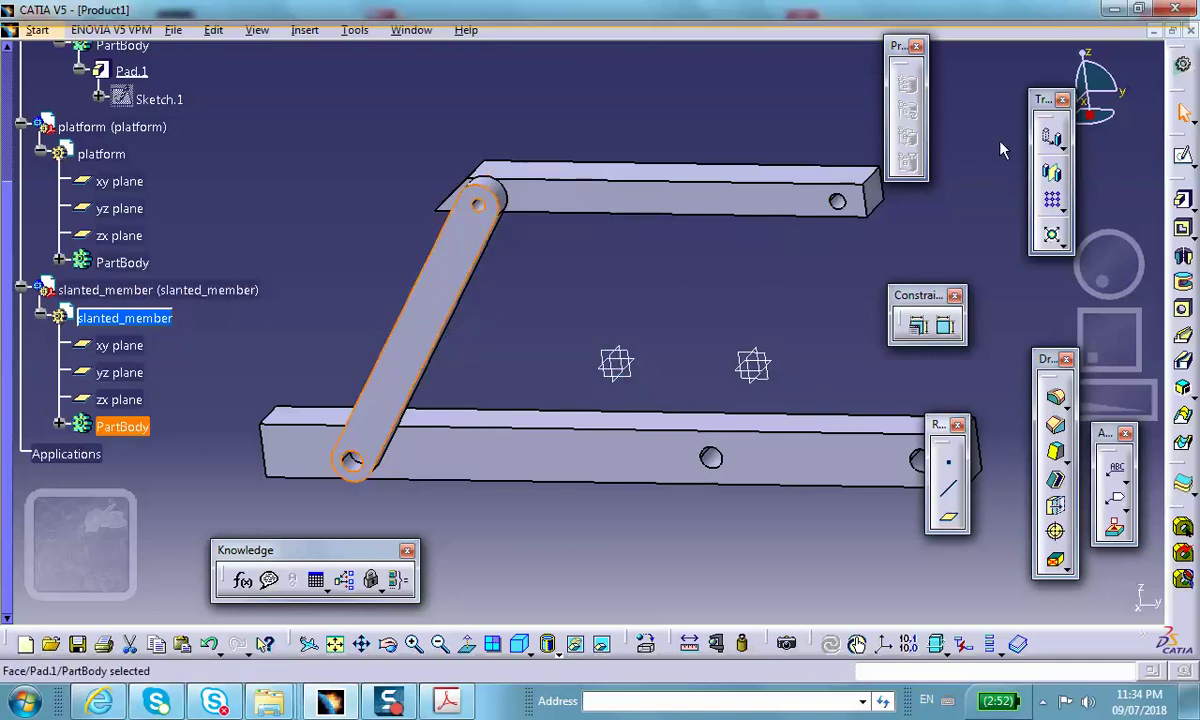
{"action": "left_click", "coordinate": [1185, 160]}
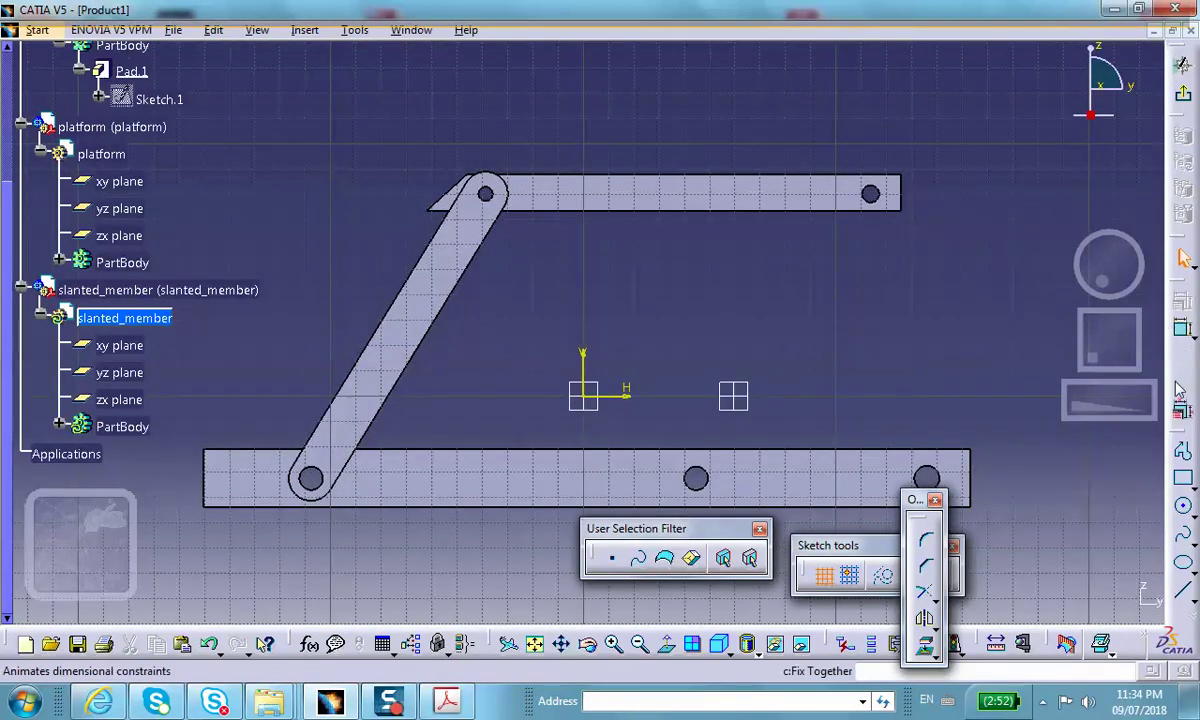
{"action": "left_click", "coordinate": [1183, 507]}
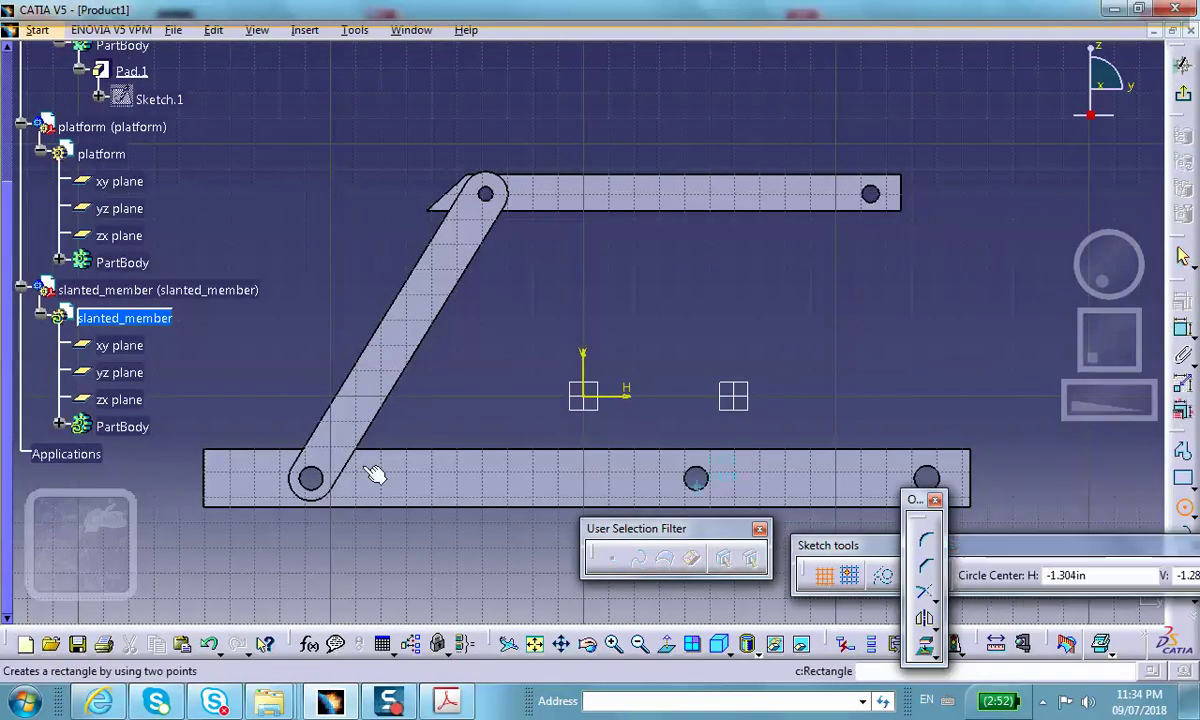
{"action": "left_click", "coordinate": [405, 321]}
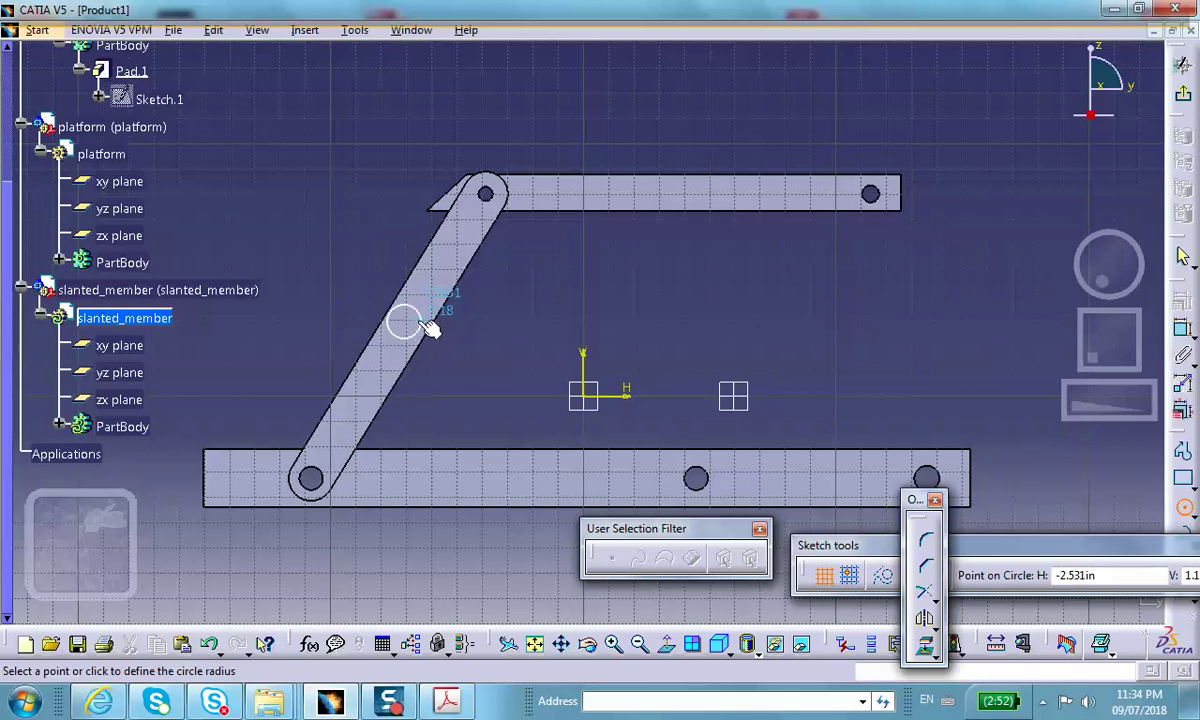
{"action": "left_click", "coordinate": [414, 321]}
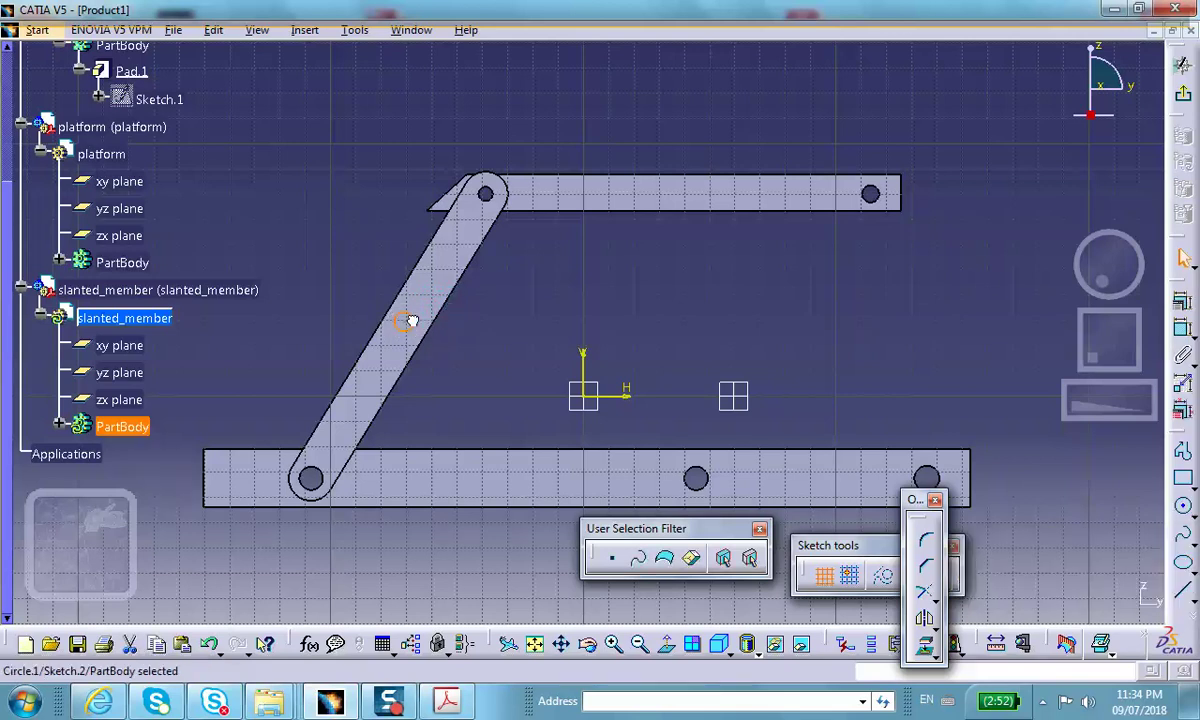
- Finish the circle sketch and cut it through the slanted member as a Pocket 0.4 in deep
{"action": "left_click", "coordinate": [1180, 97]}
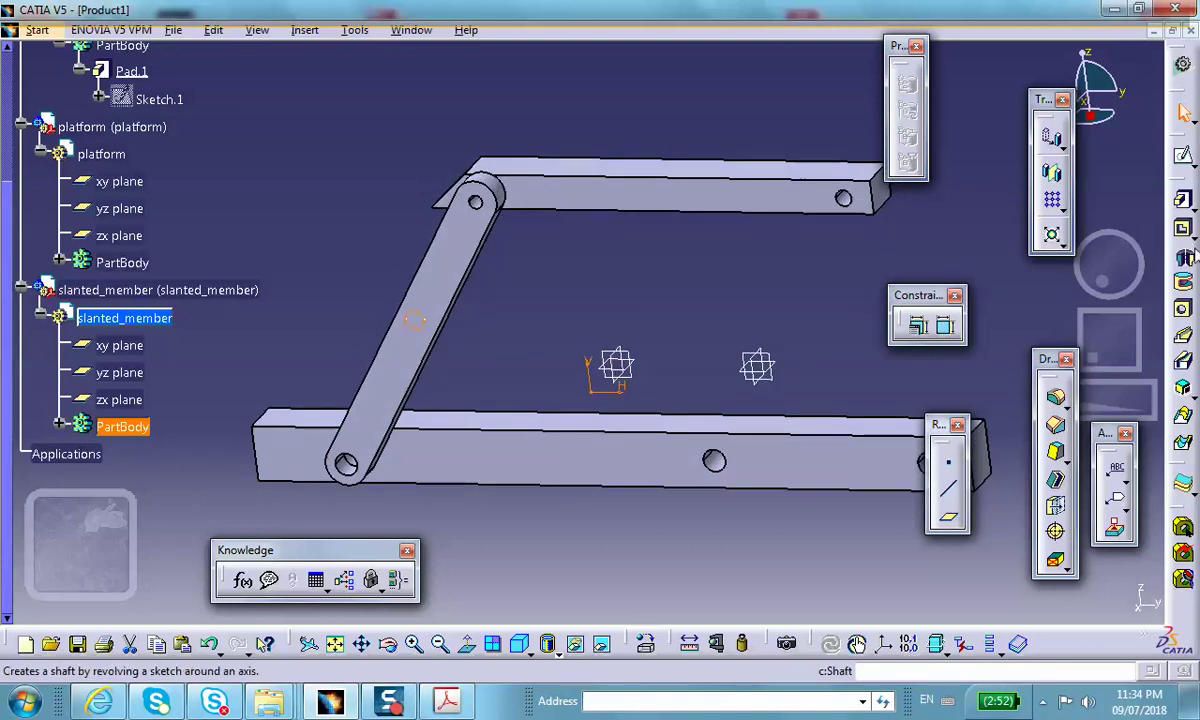
{"action": "left_click", "coordinate": [1182, 229]}
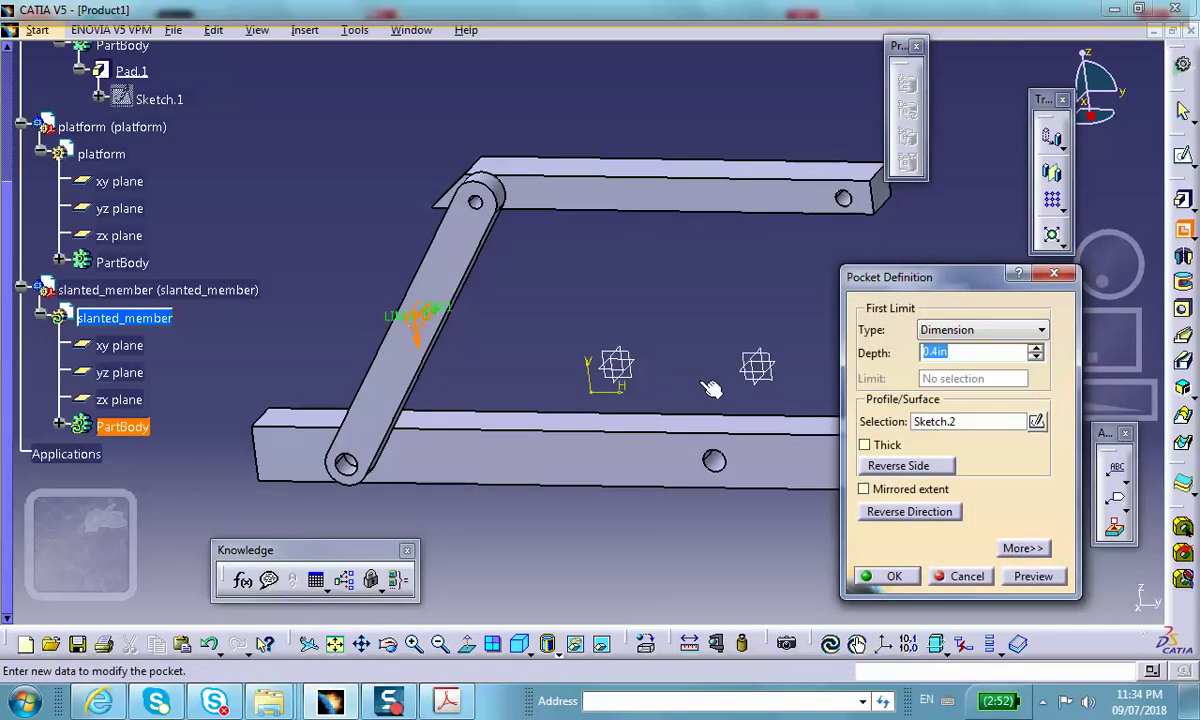
{"action": "left_click", "coordinate": [886, 576]}
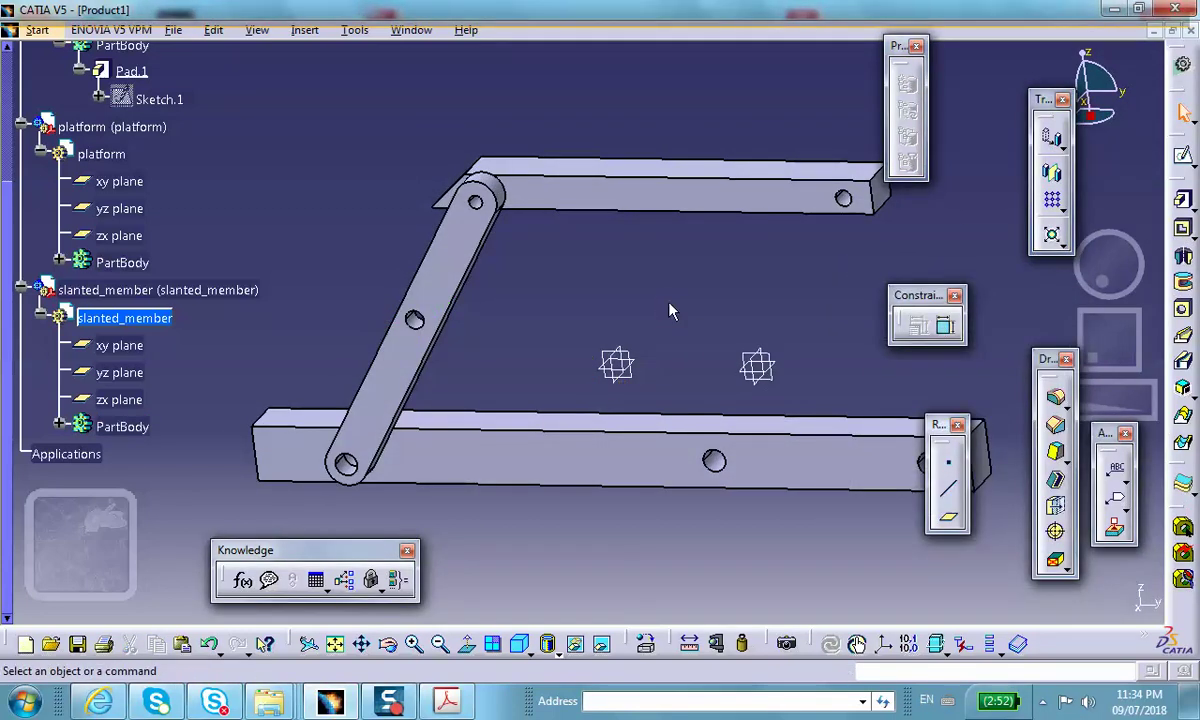
- Activate the top-level Product1 to return to editing the assembly
{"action": "scroll", "coordinate": [217, 142], "scroll_direction": "up", "scroll_amount": 4}
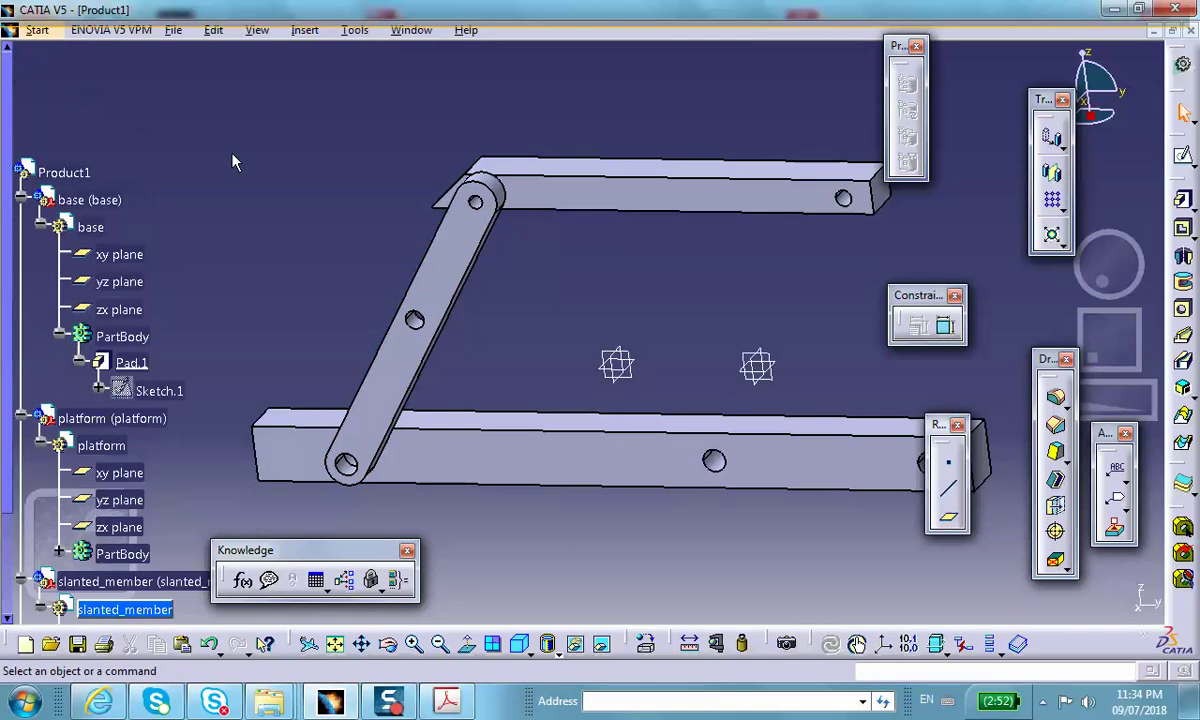
{"action": "double_click", "coordinate": [64, 173]}
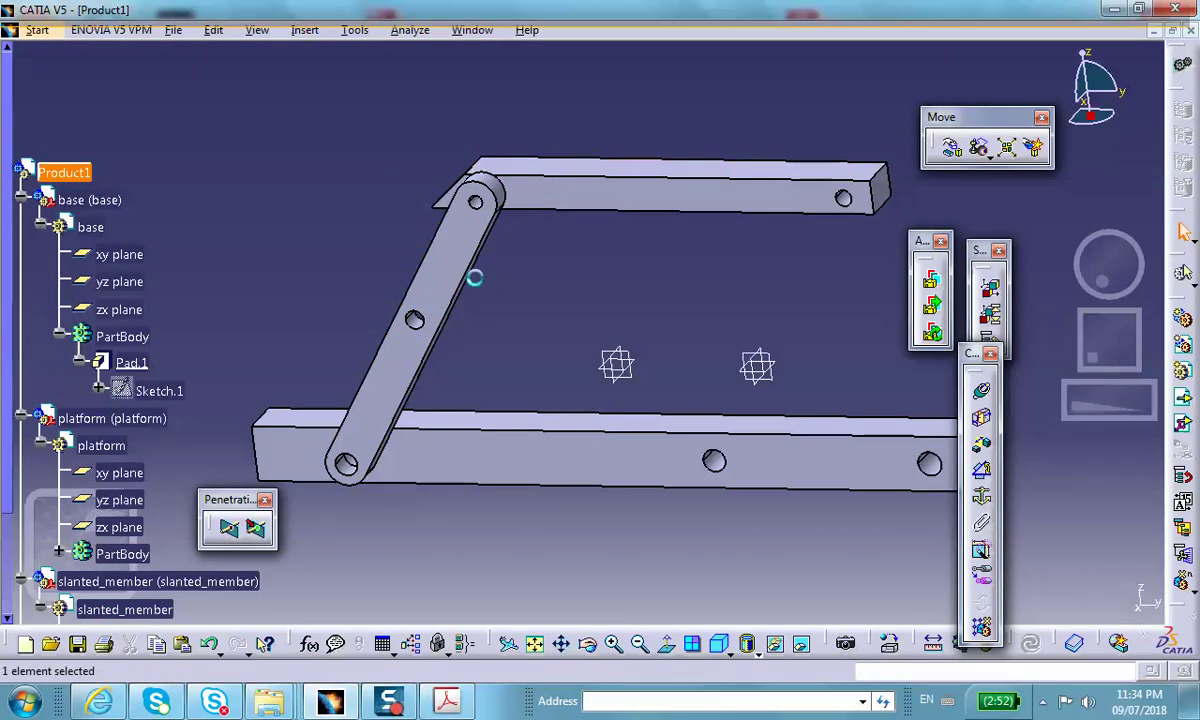
{"action": "middle_click_drag", "start_coordinate": [509, 290], "coordinate": [512, 343], "text": "ctrl"}
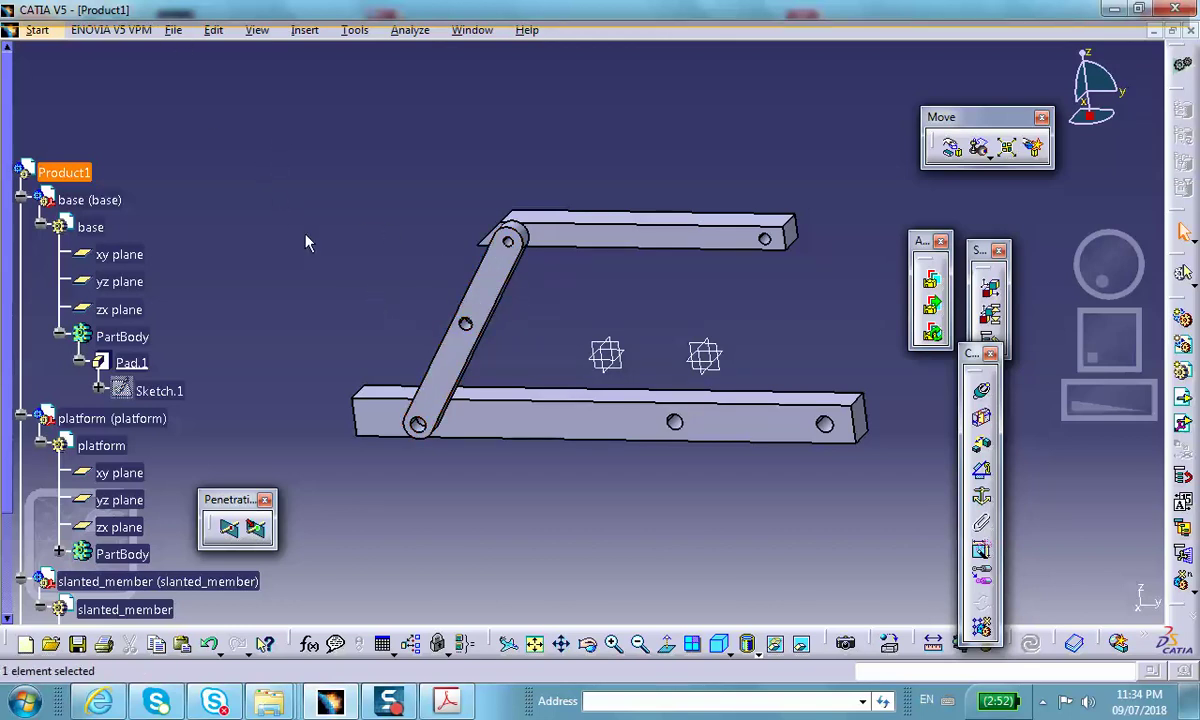
- Copy the slanted_member component and paste it into Product1 as a second instance
{"action": "scroll", "coordinate": [281, 227], "scroll_direction": "down", "scroll_amount": 8}
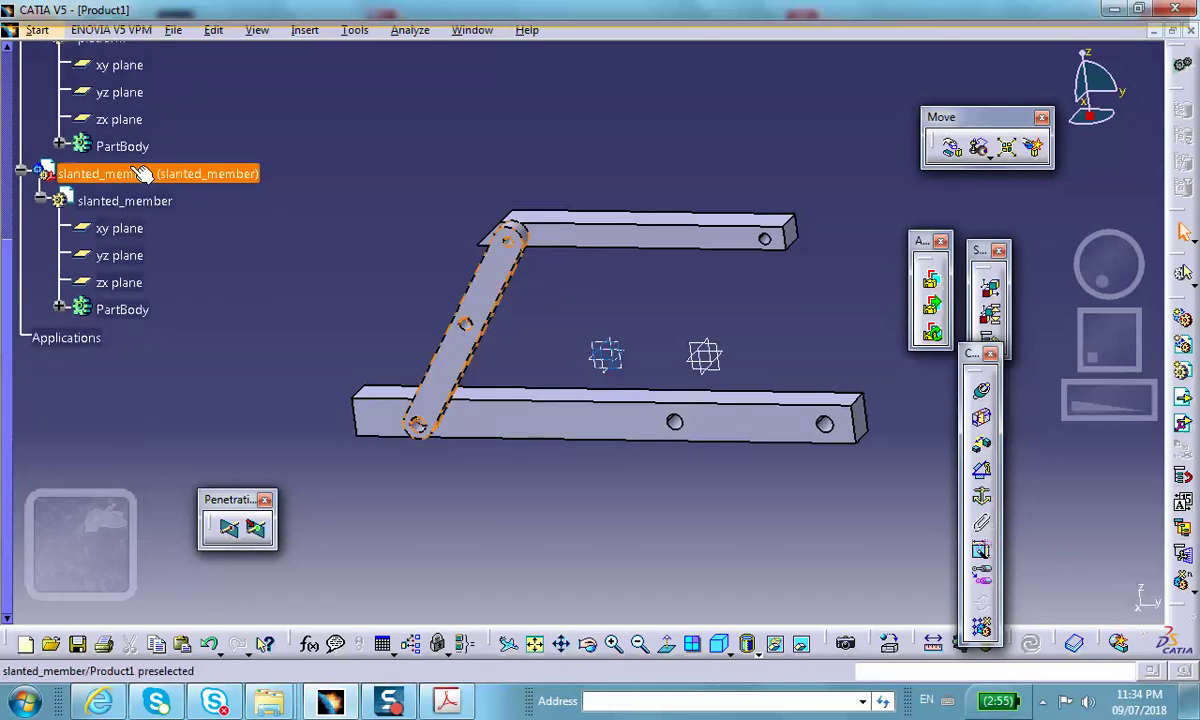
{"action": "right_click", "coordinate": [137, 177]}
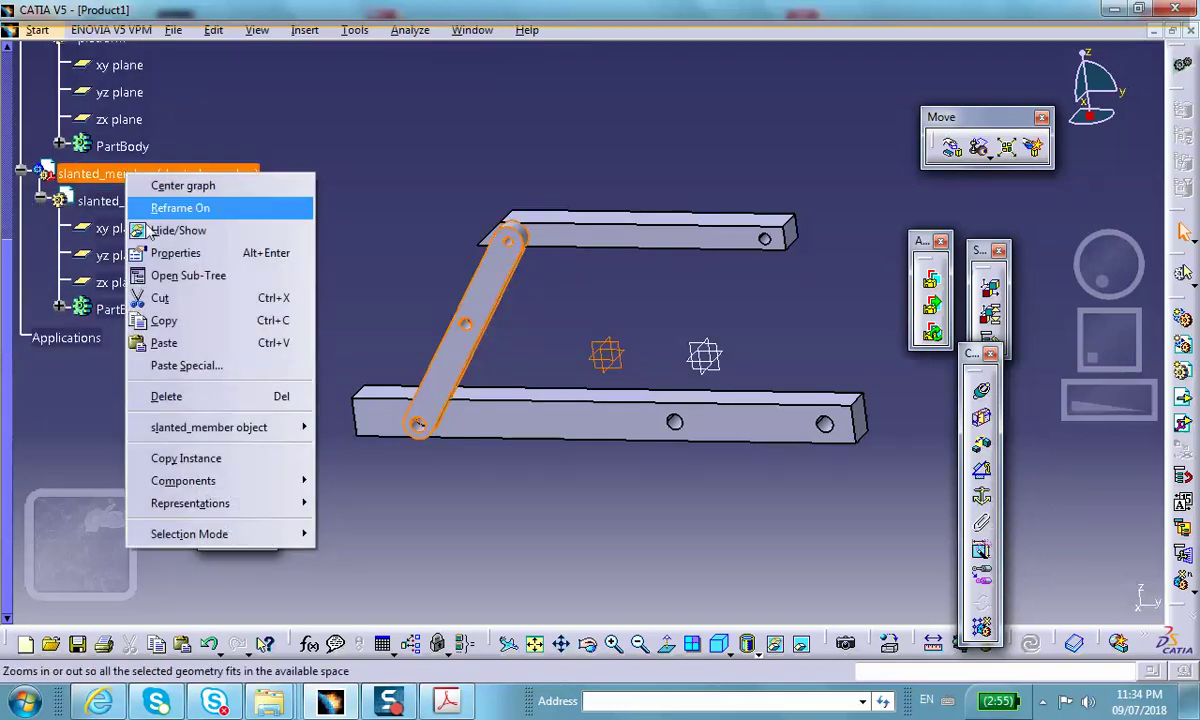
{"action": "left_click", "coordinate": [168, 321]}
{"action": "scroll", "coordinate": [270, 216], "scroll_direction": "up", "scroll_amount": 8}
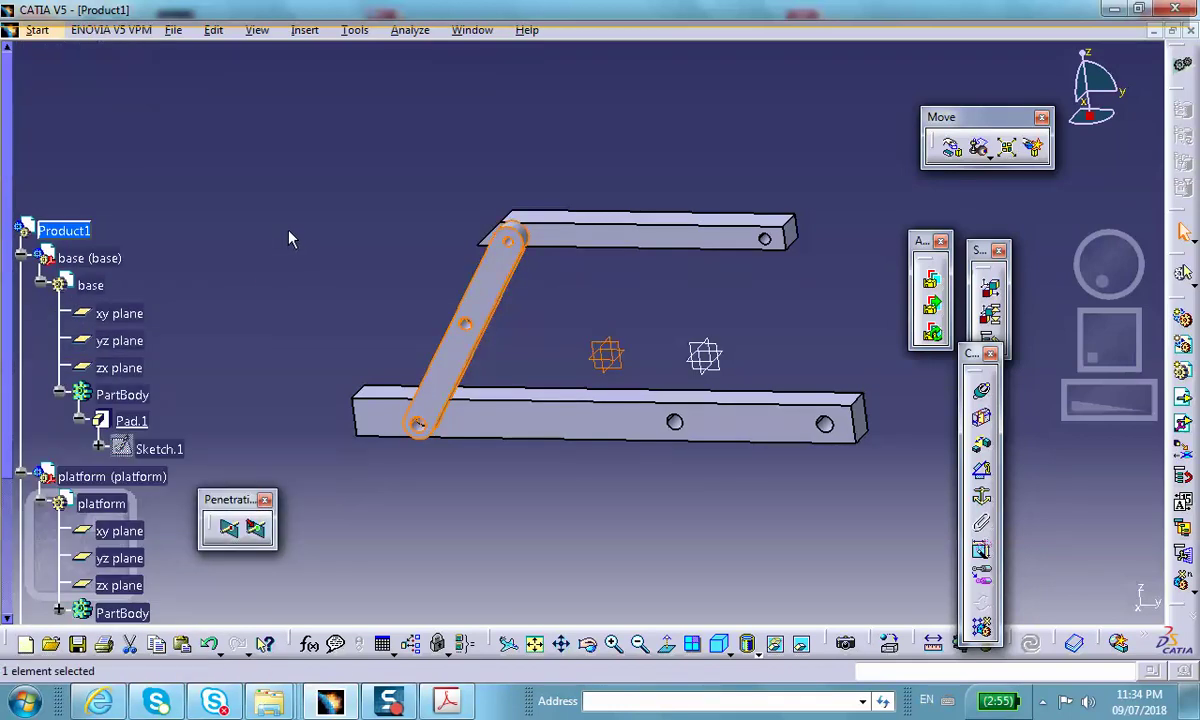
{"action": "right_click", "coordinate": [86, 232]}
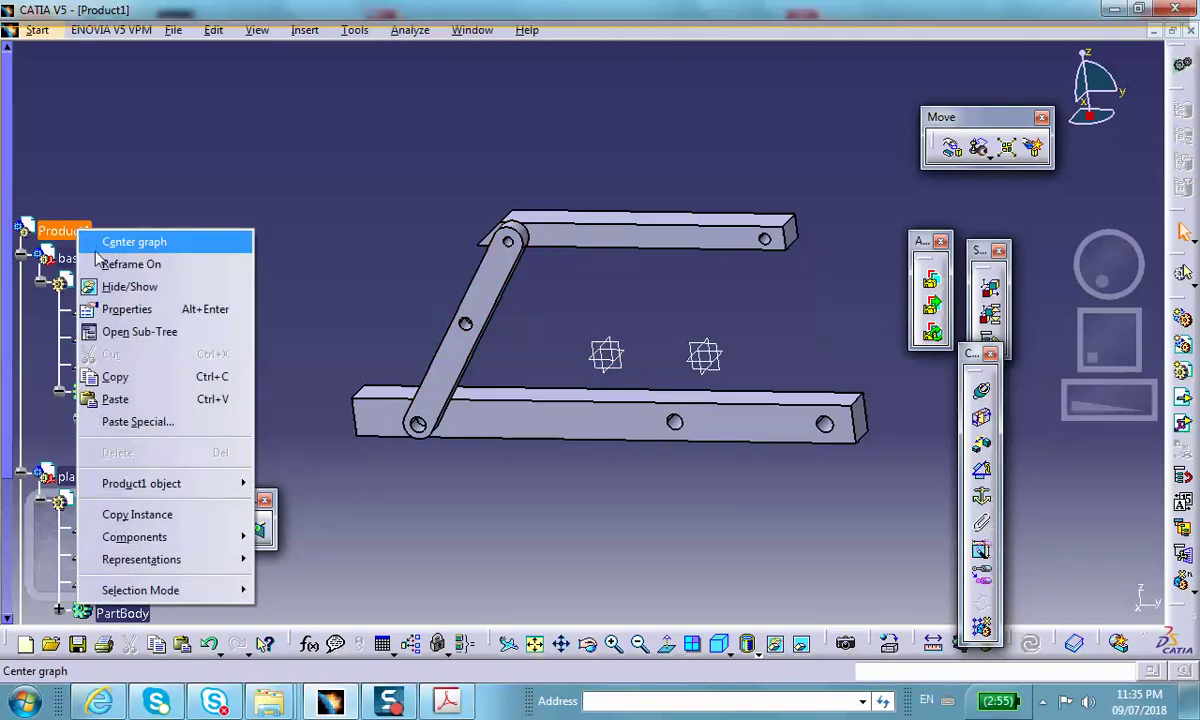
{"action": "left_click", "coordinate": [117, 399]}
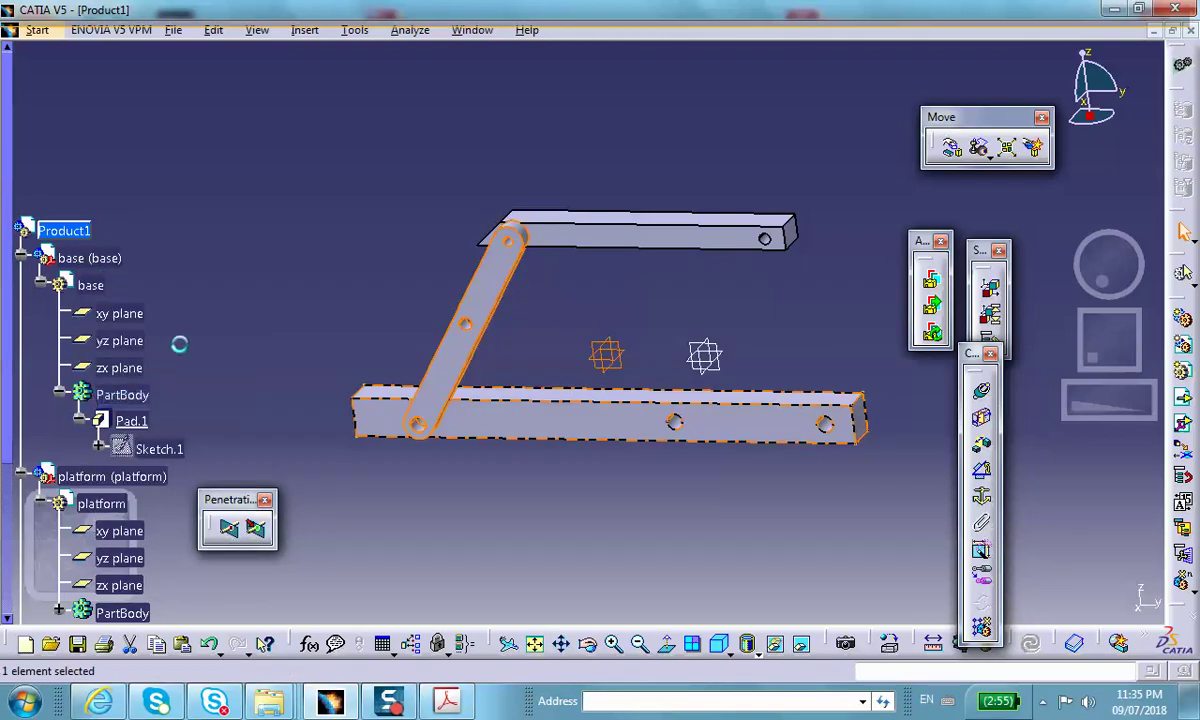
{"action": "scroll", "coordinate": [252, 282], "scroll_direction": "down", "scroll_amount": 5}
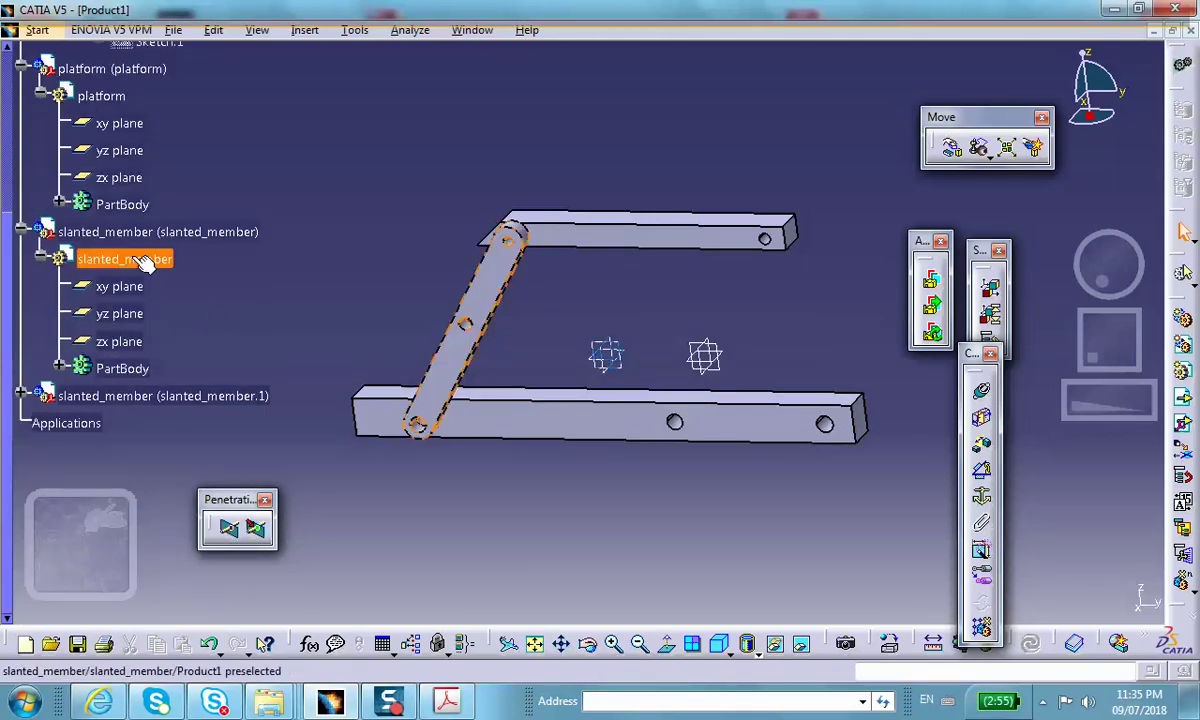
{"action": "scroll", "coordinate": [158, 258], "scroll_direction": "up", "scroll_amount": 2}
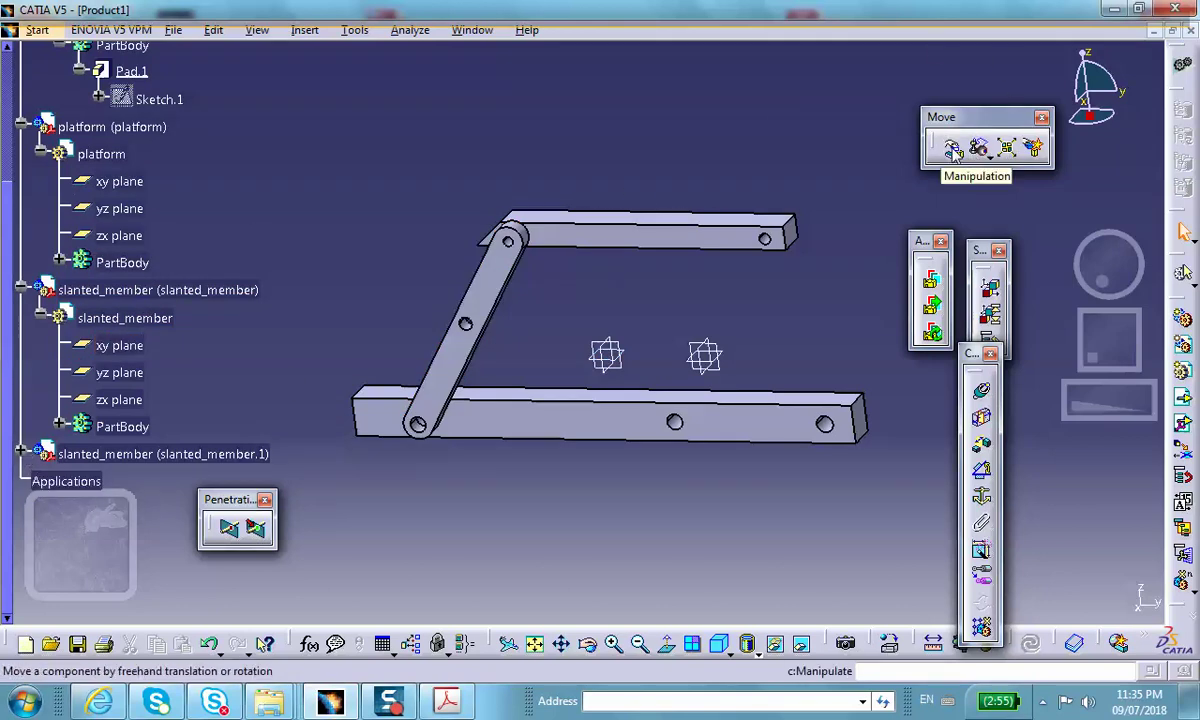
- Move the second slanted member along the Y axis until it spans the base's middle hole and the platform's far-end hole
{"action": "left_click", "coordinate": [952, 147]}
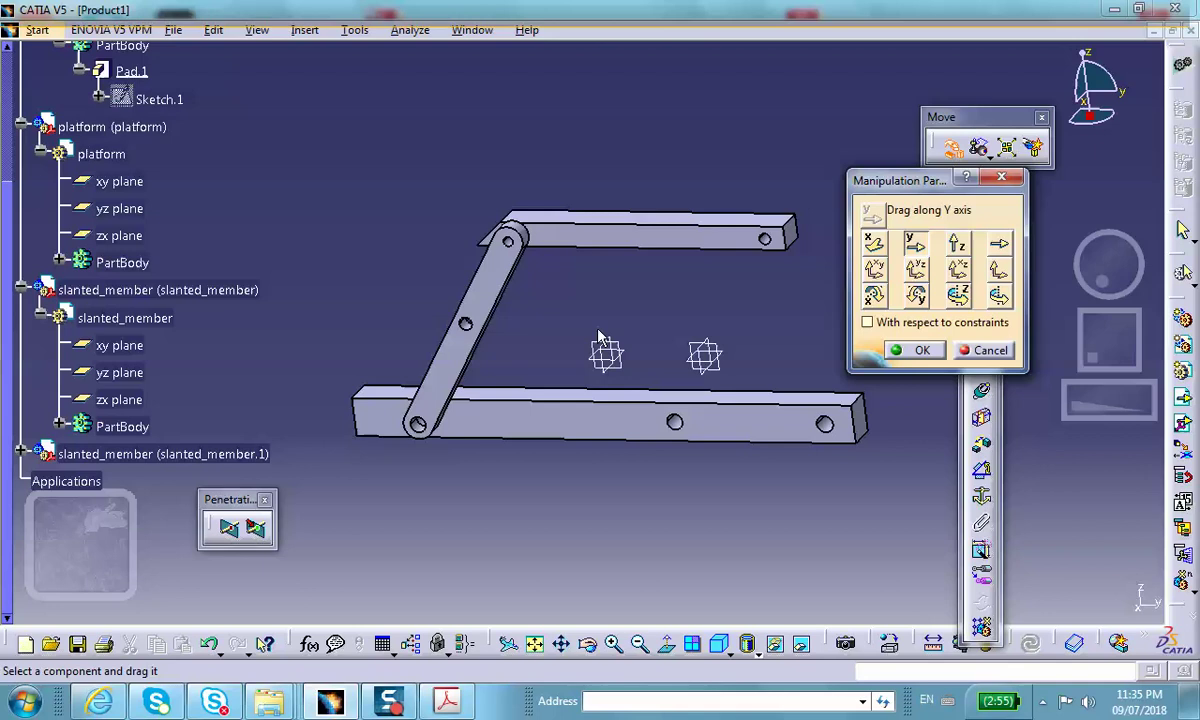
{"action": "left_click_drag", "start_coordinate": [497, 310], "coordinate": [723, 324]}
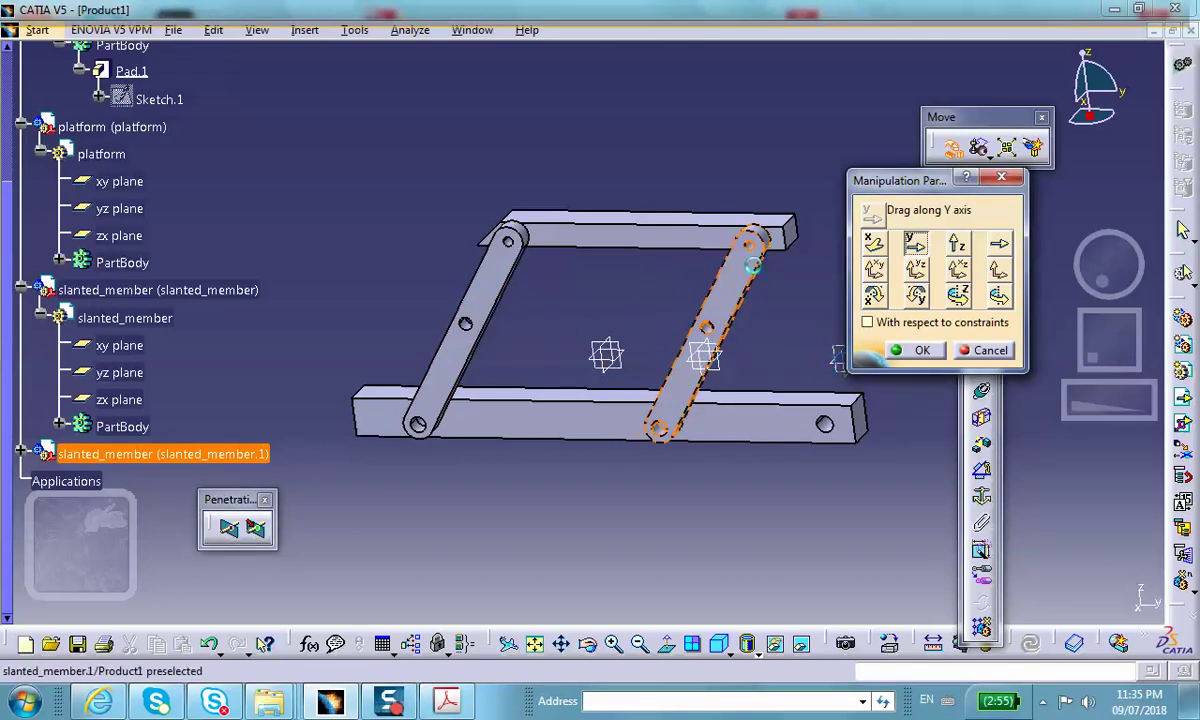
{"action": "left_click", "coordinate": [922, 349]}
{"action": "middle_click_drag", "start_coordinate": [852, 351], "coordinate": [702, 260]}
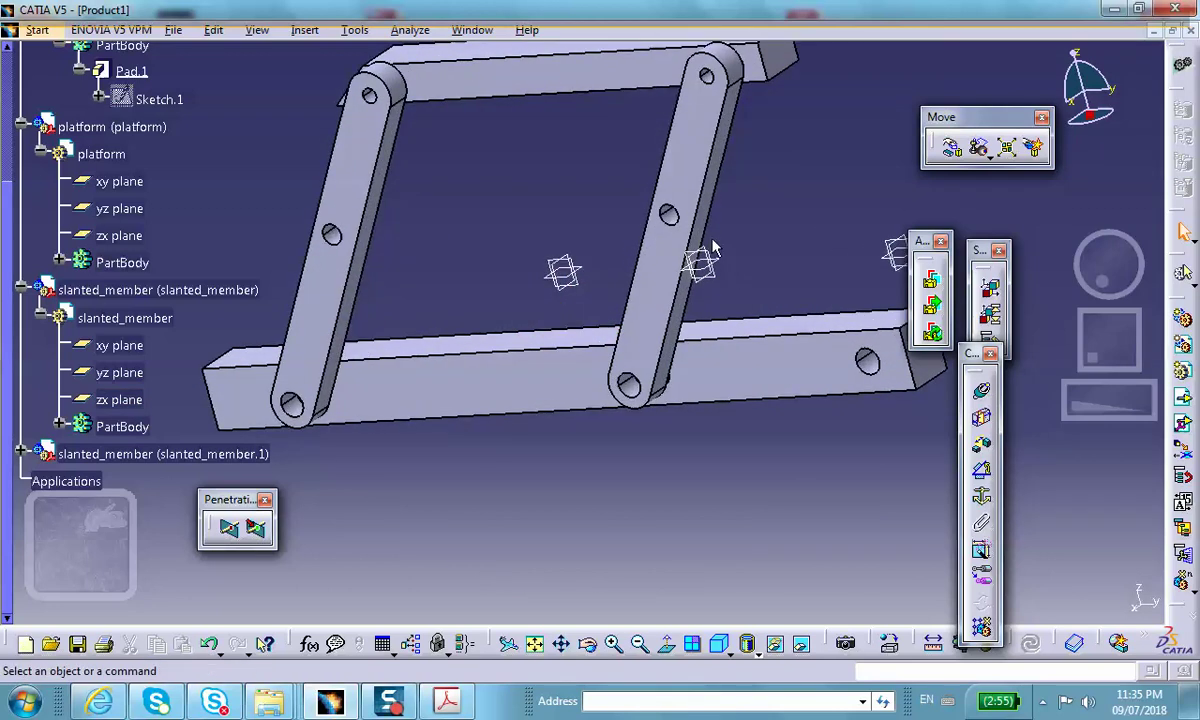
{"action": "middle_click_drag", "start_coordinate": [758, 249], "coordinate": [700, 370]}
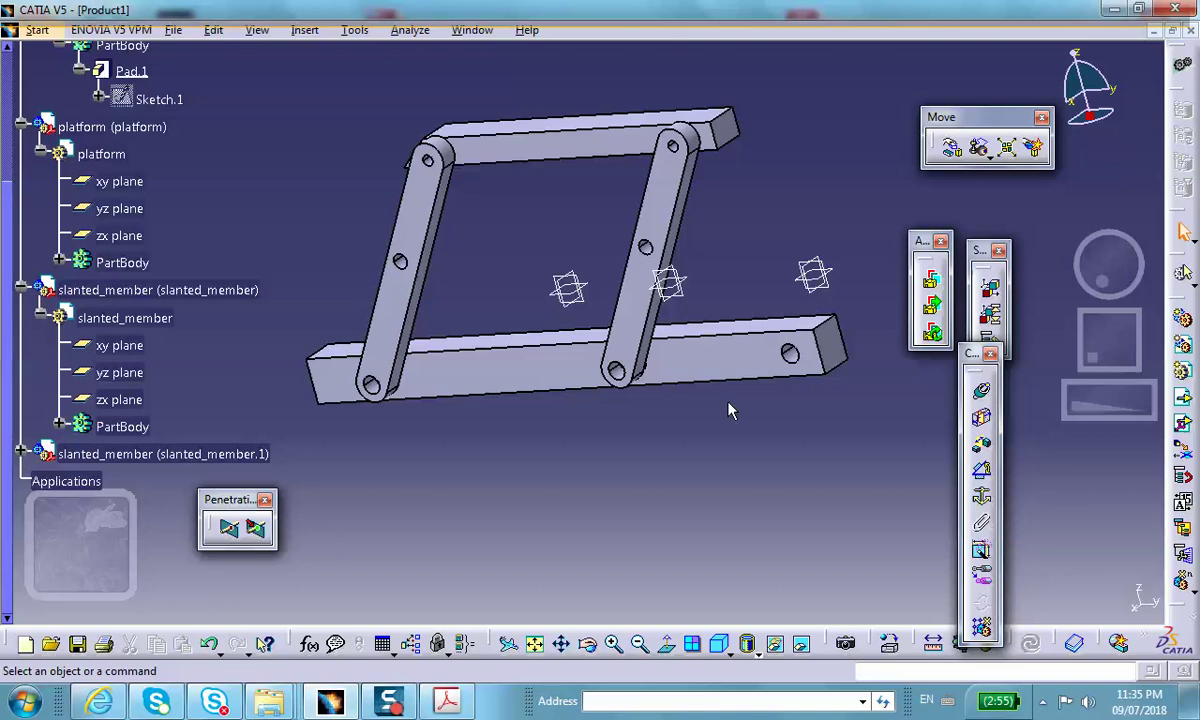
- Insert a new part under the top-level Product1
{"action": "scroll", "coordinate": [140, 300], "scroll_direction": "up", "scroll_amount": 5}
{"action": "left_click", "coordinate": [63, 172]}
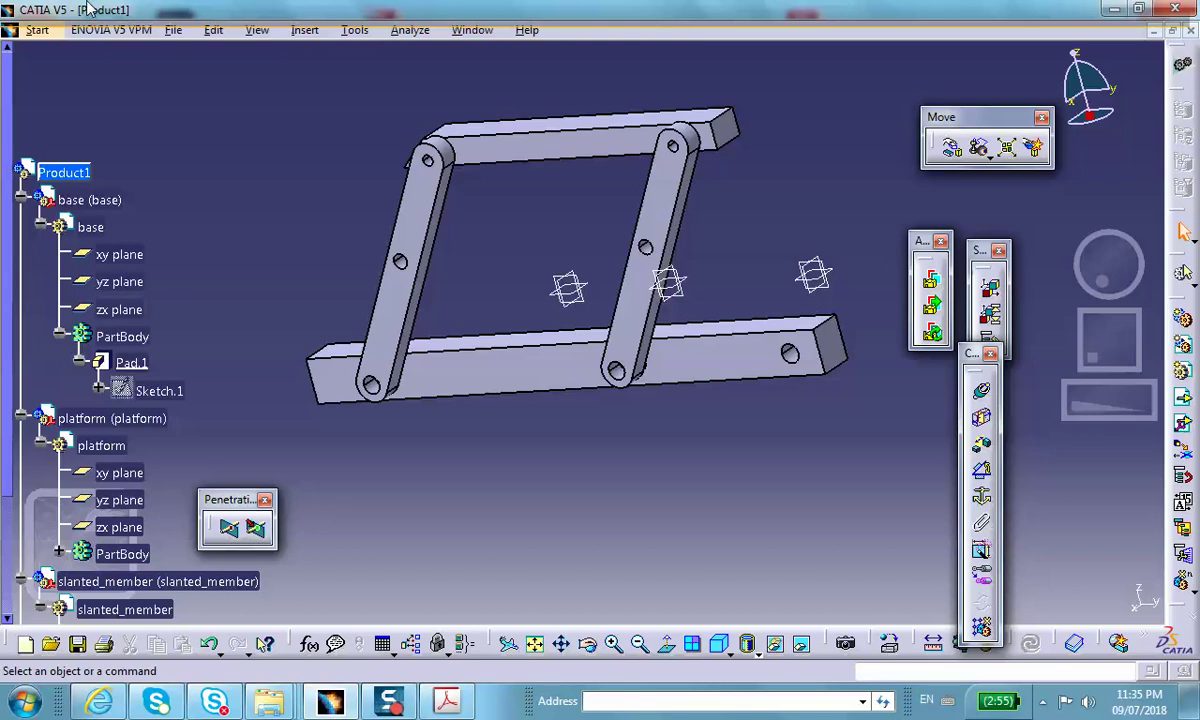
{"action": "scroll", "coordinate": [226, 116], "scroll_direction": "down", "scroll_amount": 4}
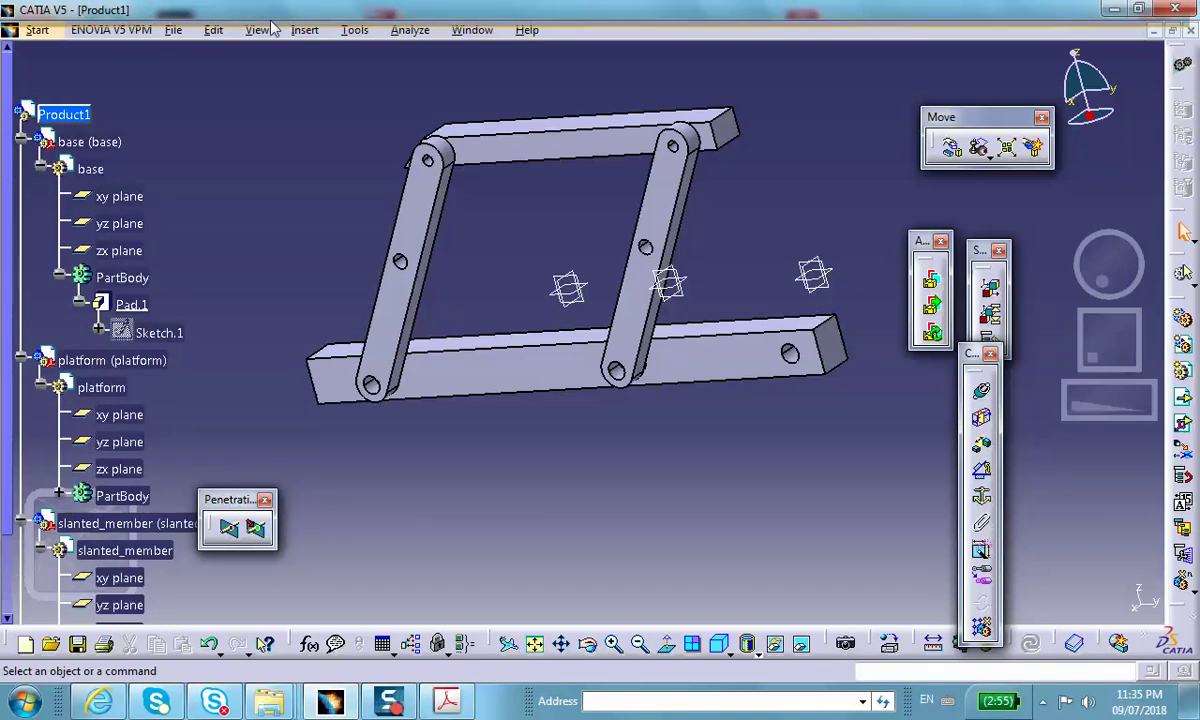
{"action": "scroll", "coordinate": [212, 152], "scroll_direction": "up", "scroll_amount": 5}
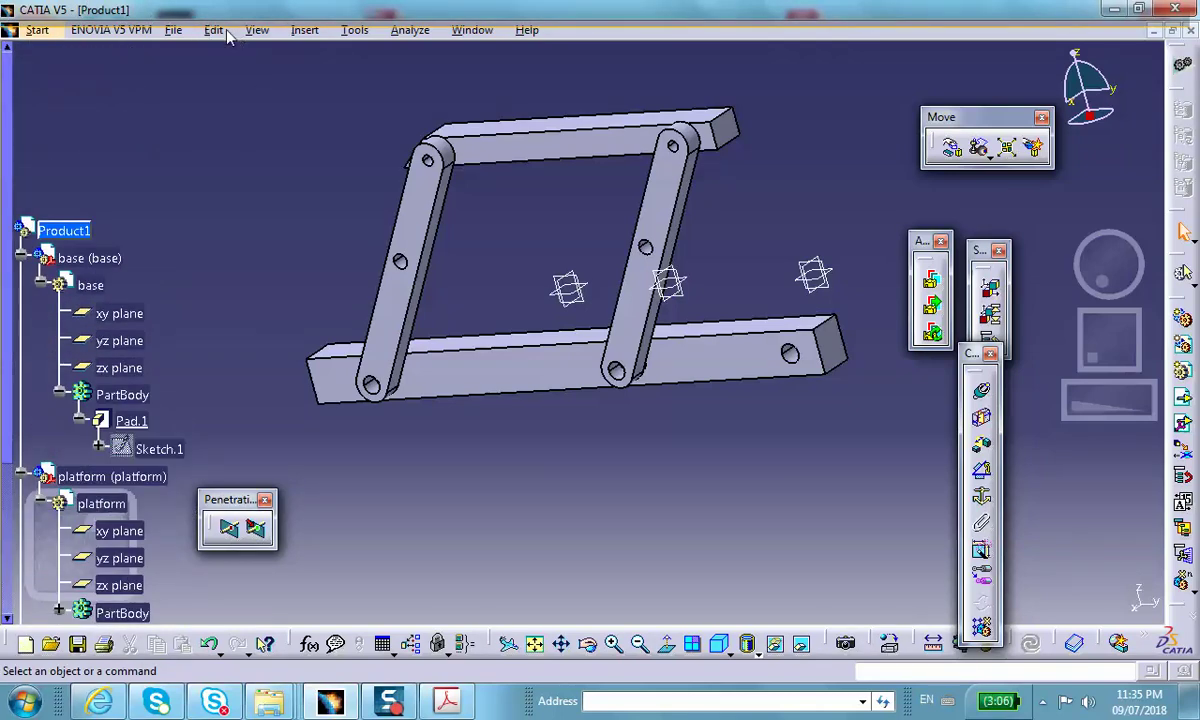
{"action": "left_click", "coordinate": [303, 30]}
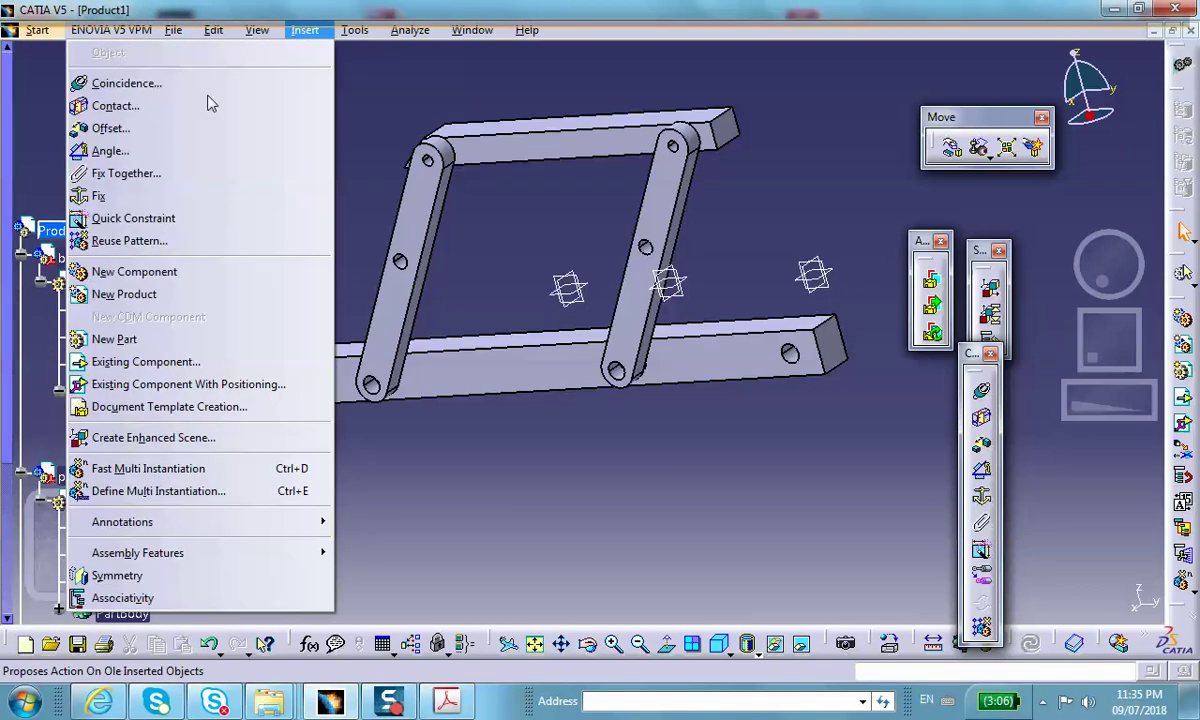
{"action": "left_click", "coordinate": [115, 339]}
{"action": "left_click", "coordinate": [62, 231]}
{"action": "left_click", "coordinate": [743, 426]}
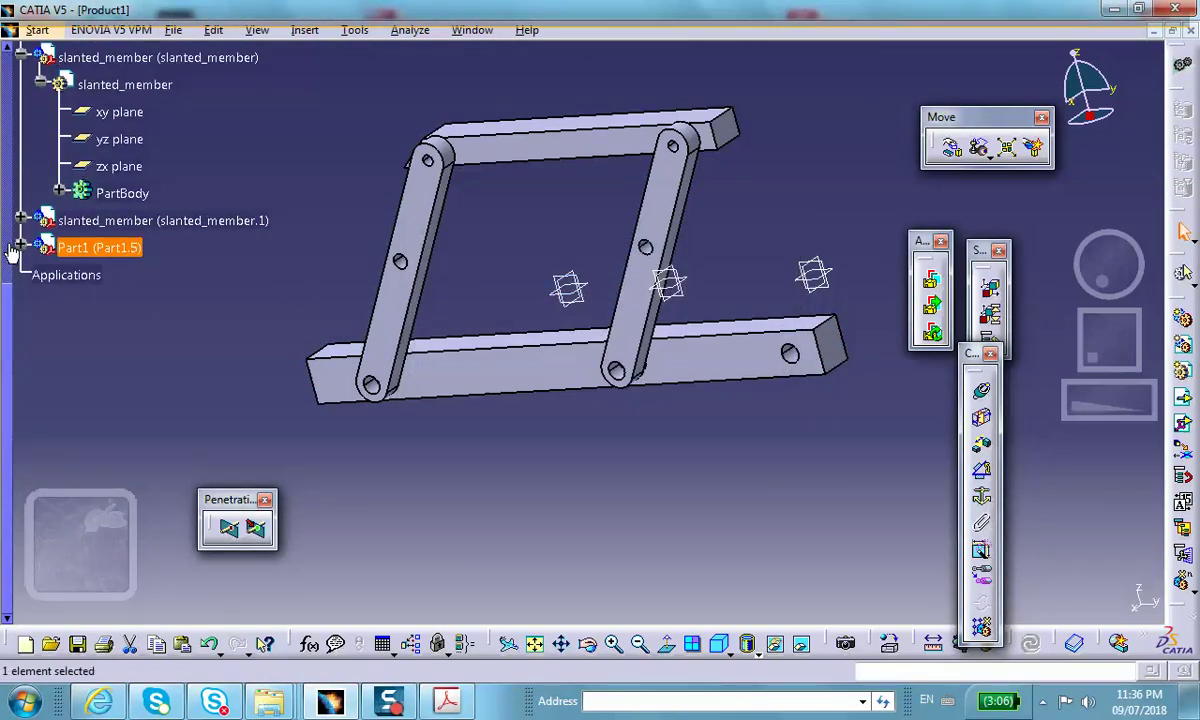
- Set both the instance name and the part number of the newly inserted part to casing
{"action": "left_click", "coordinate": [21, 247]}
{"action": "right_click", "coordinate": [107, 262]}
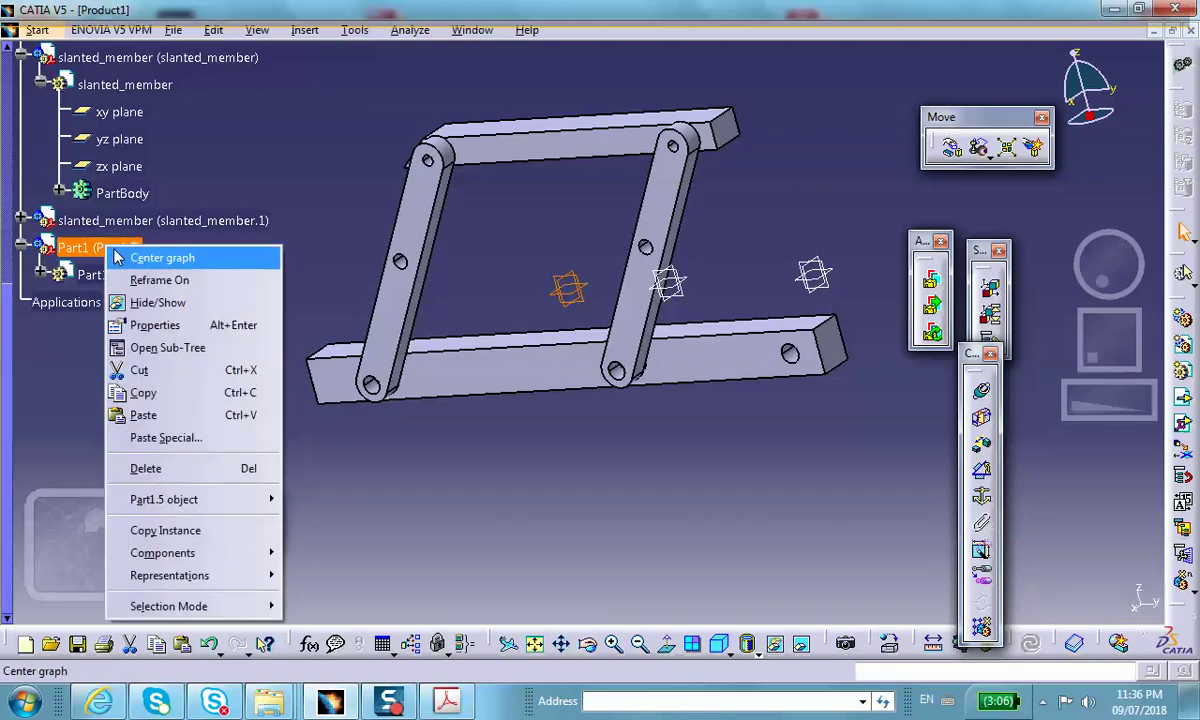
{"action": "left_click", "coordinate": [168, 324]}
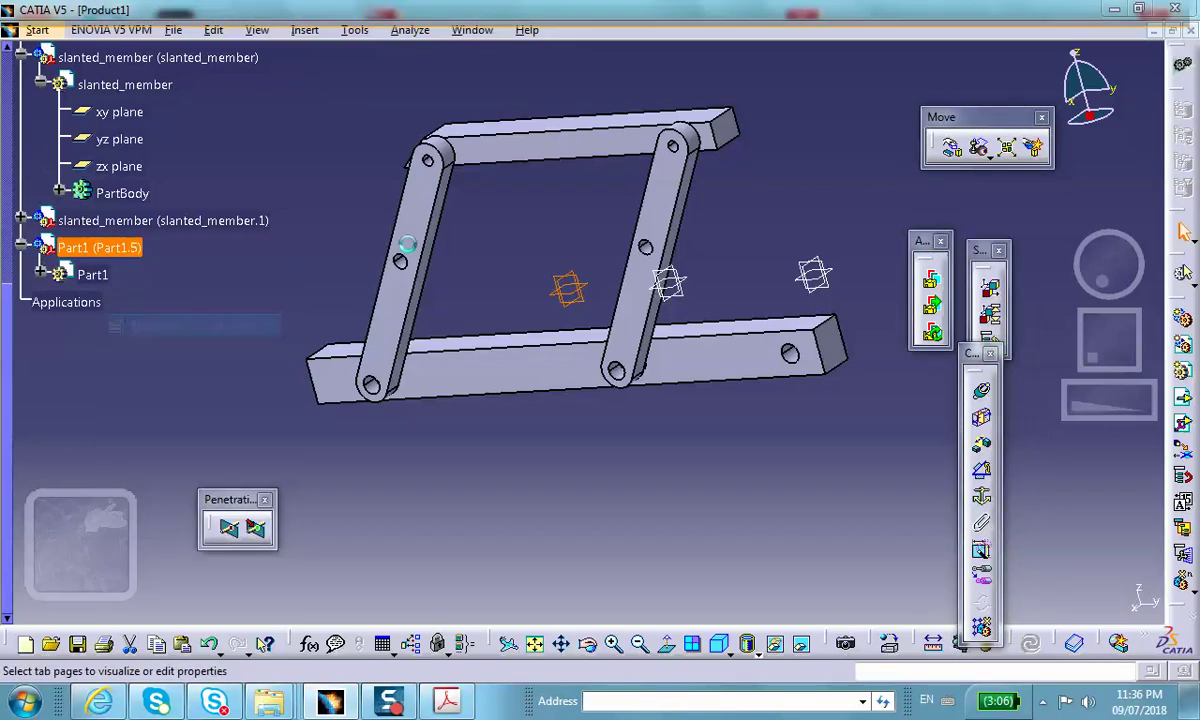
{"action": "left_click_drag", "start_coordinate": [421, 212], "coordinate": [313, 197]}
{"action": "type", "text": "casing"}
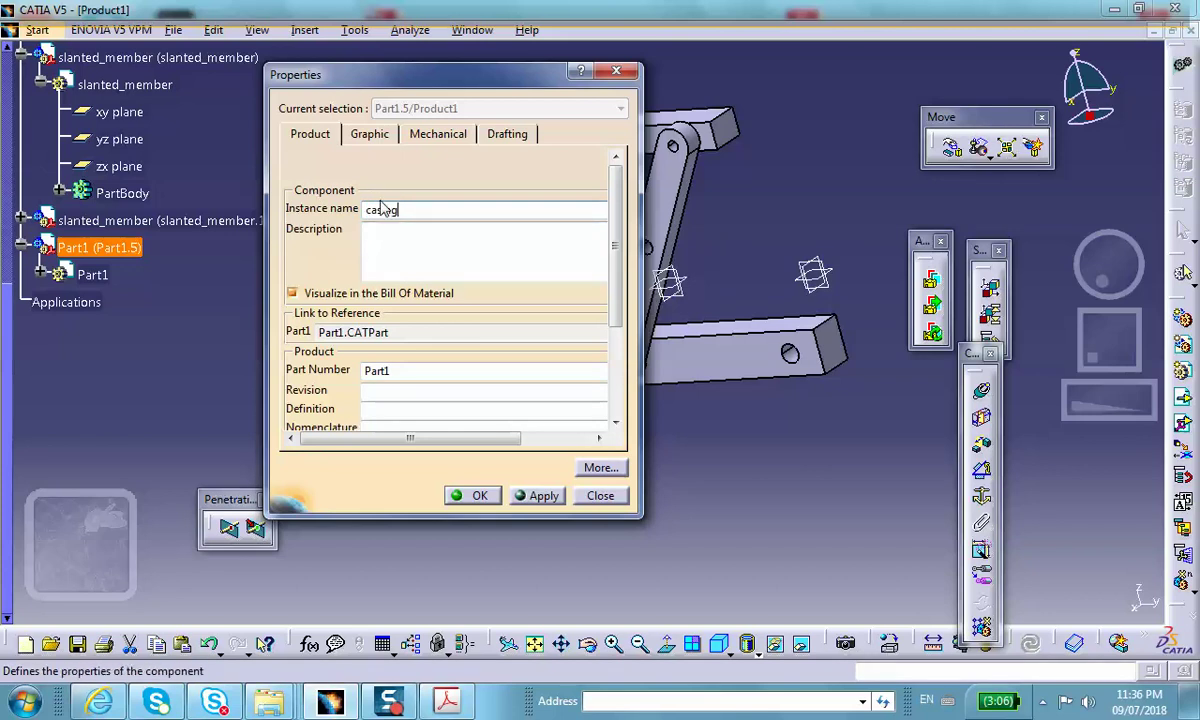
{"action": "left_click_drag", "start_coordinate": [390, 371], "coordinate": [335, 370]}
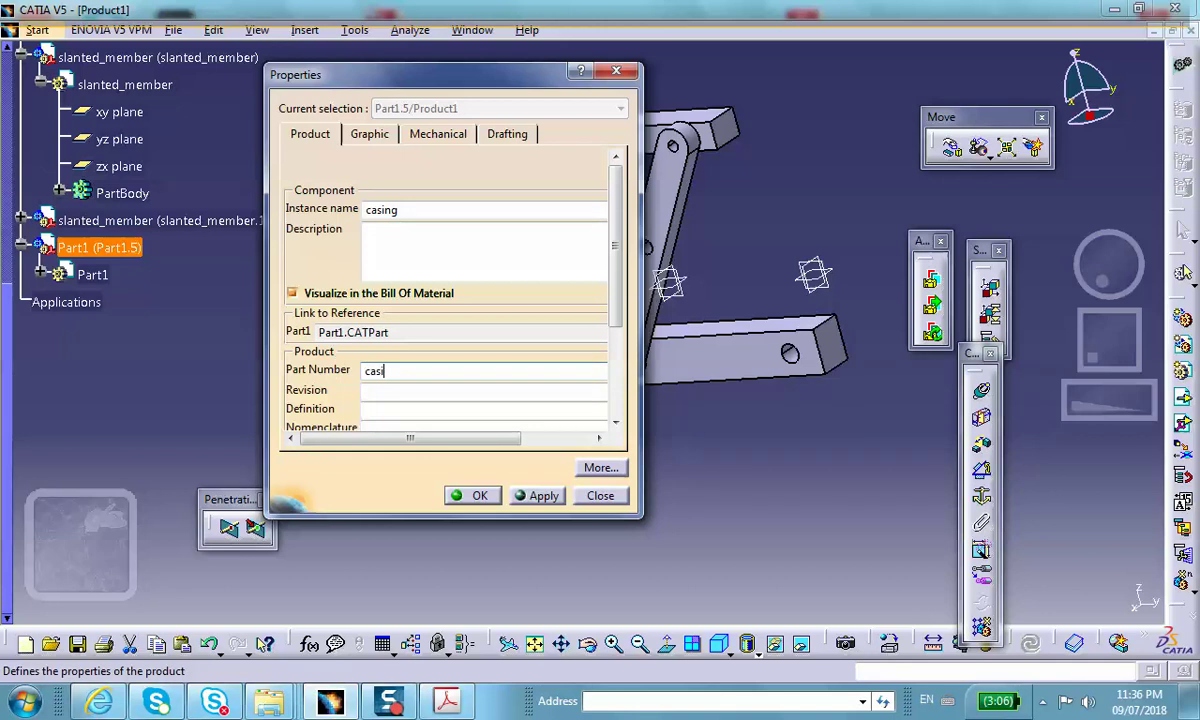
{"action": "left_click", "coordinate": [473, 495]}
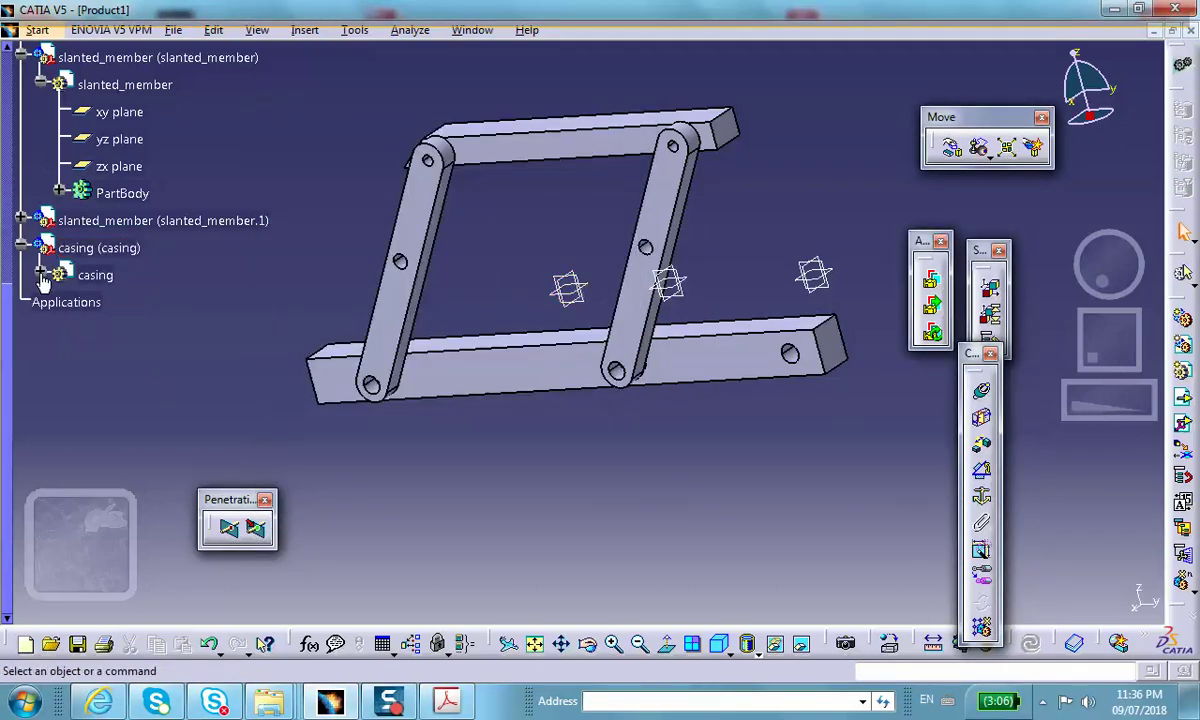
- Expand the casing component and activate its part for editing in Part Design
{"action": "left_click", "coordinate": [40, 275]}
{"action": "left_click", "coordinate": [96, 275]}
{"action": "double_click", "coordinate": [105, 281]}
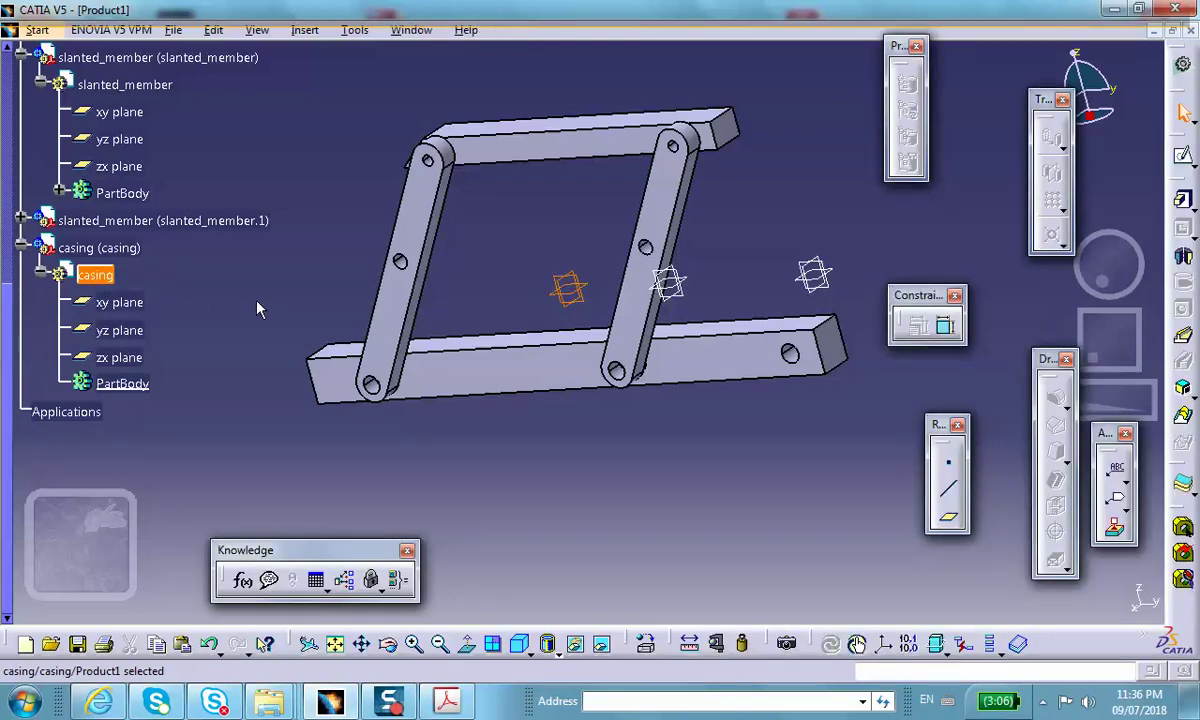
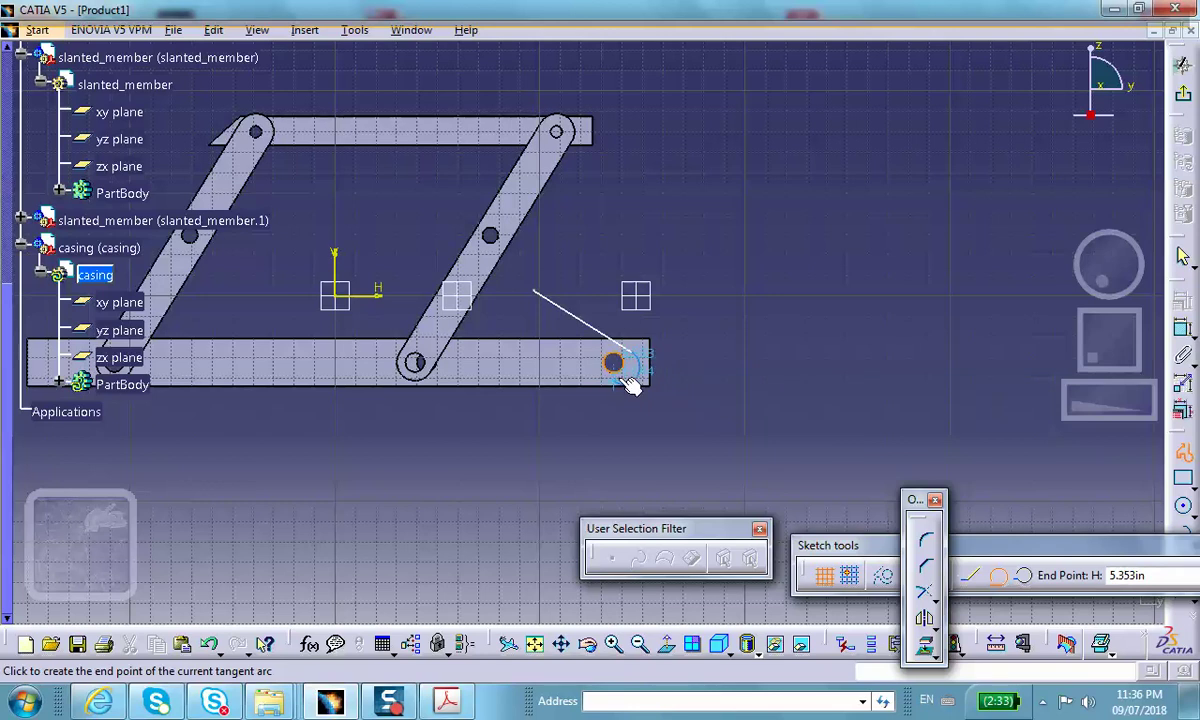
- Complete the casing's closed profile with a tangent arc around the base's free end hole and straight edges back to the start point
{"action": "left_click", "coordinate": [623, 386]}
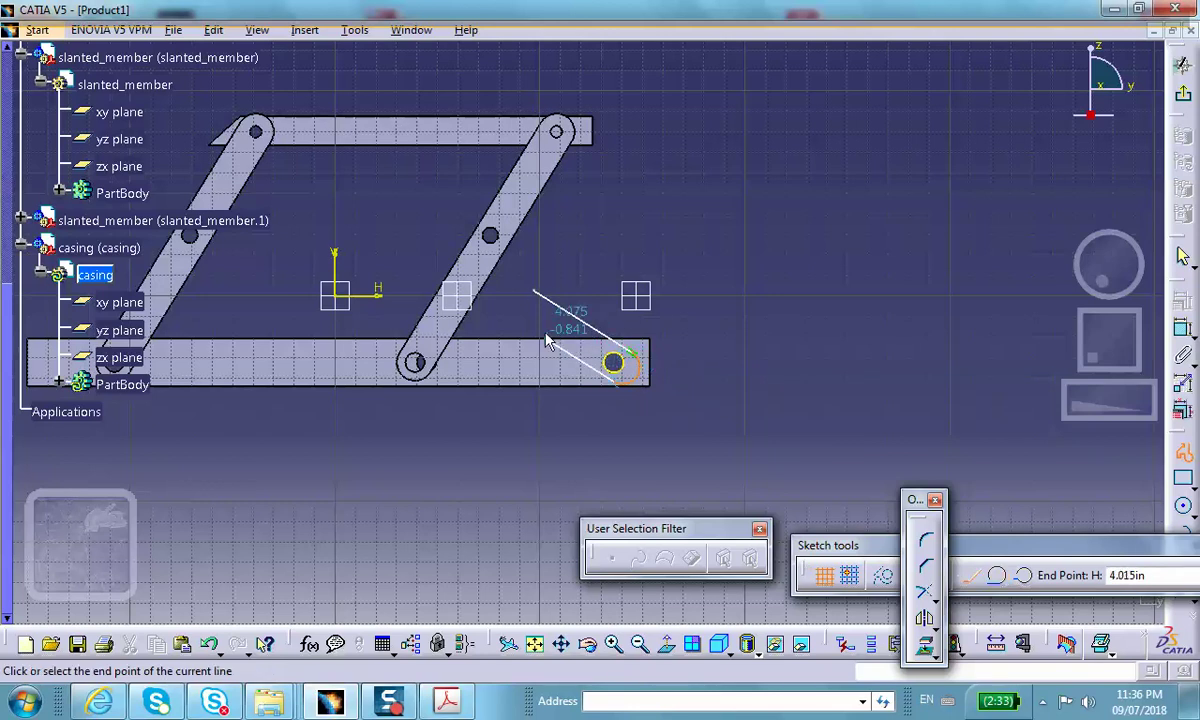
{"action": "left_click", "coordinate": [516, 320]}
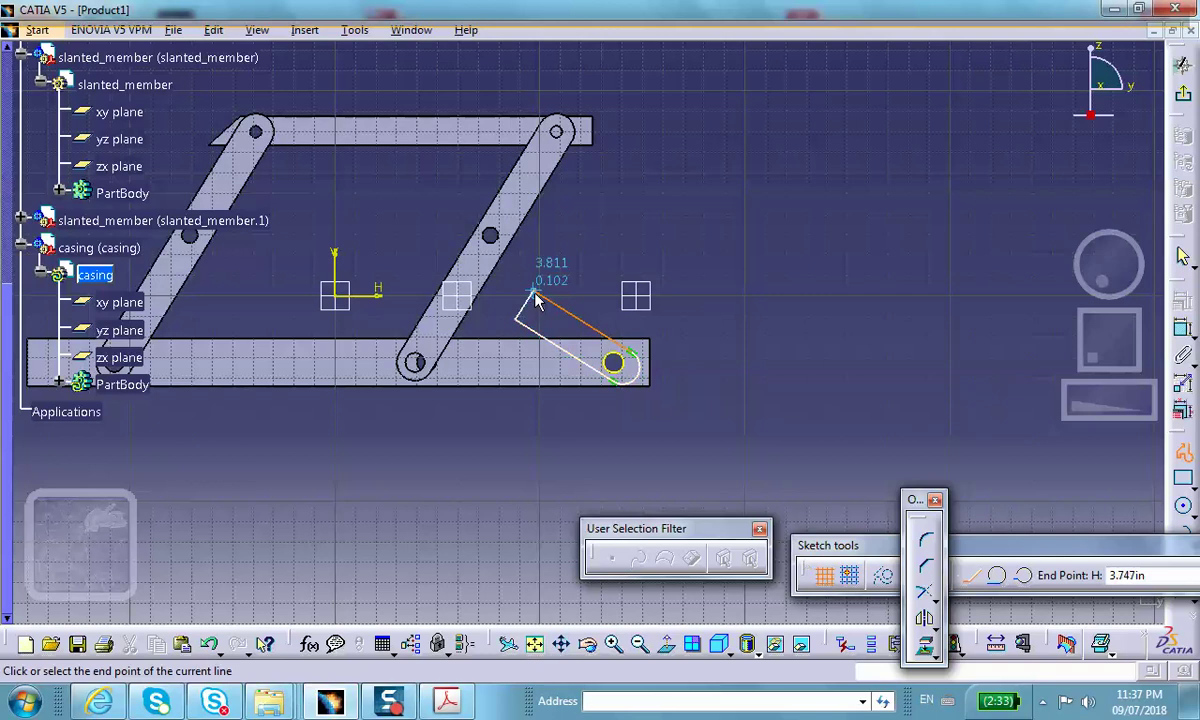
{"action": "left_click", "coordinate": [538, 292]}
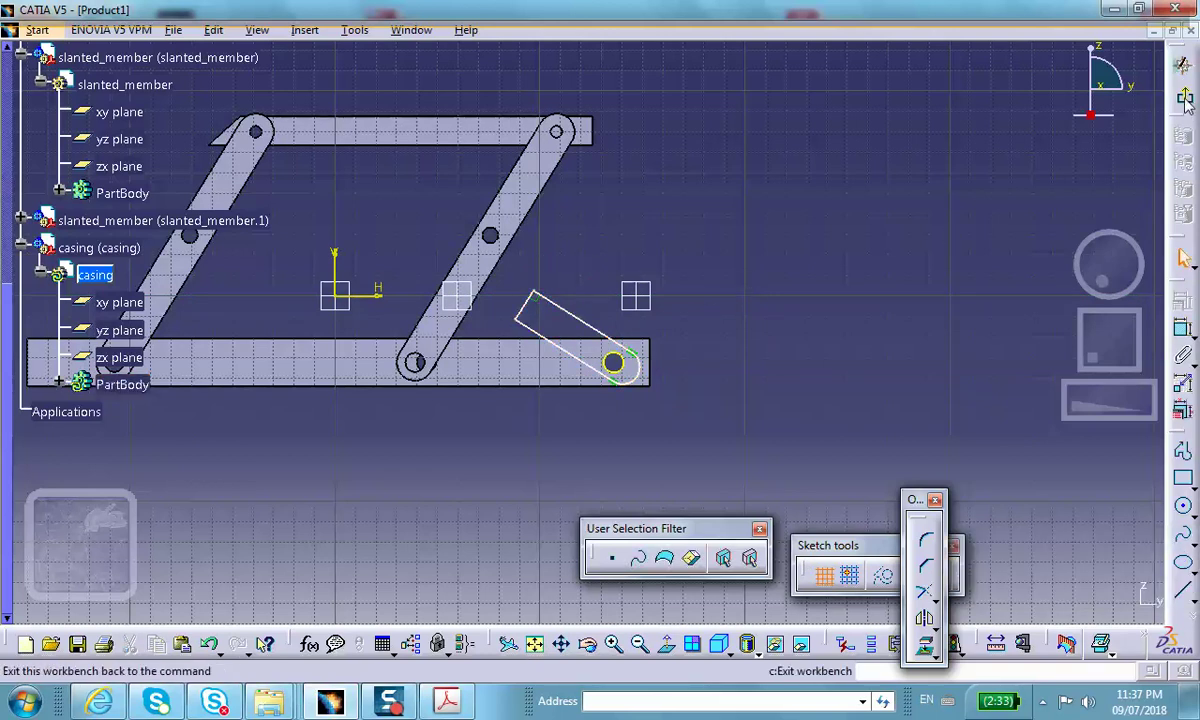
- Constrain the casing profile's rounded end to be concentric with the circle at the base's end hole
{"action": "mouse_move", "coordinate": [732, 319]}
{"action": "middle_mouse_down", "text": "ctrl"}
{"action": "mouse_move", "coordinate": [790, 300]}
{"action": "mouse_move", "coordinate": [760, 345]}
{"action": "middle_mouse_up", "text": "ctrl"}
{"action": "left_click", "coordinate": [677, 410]}
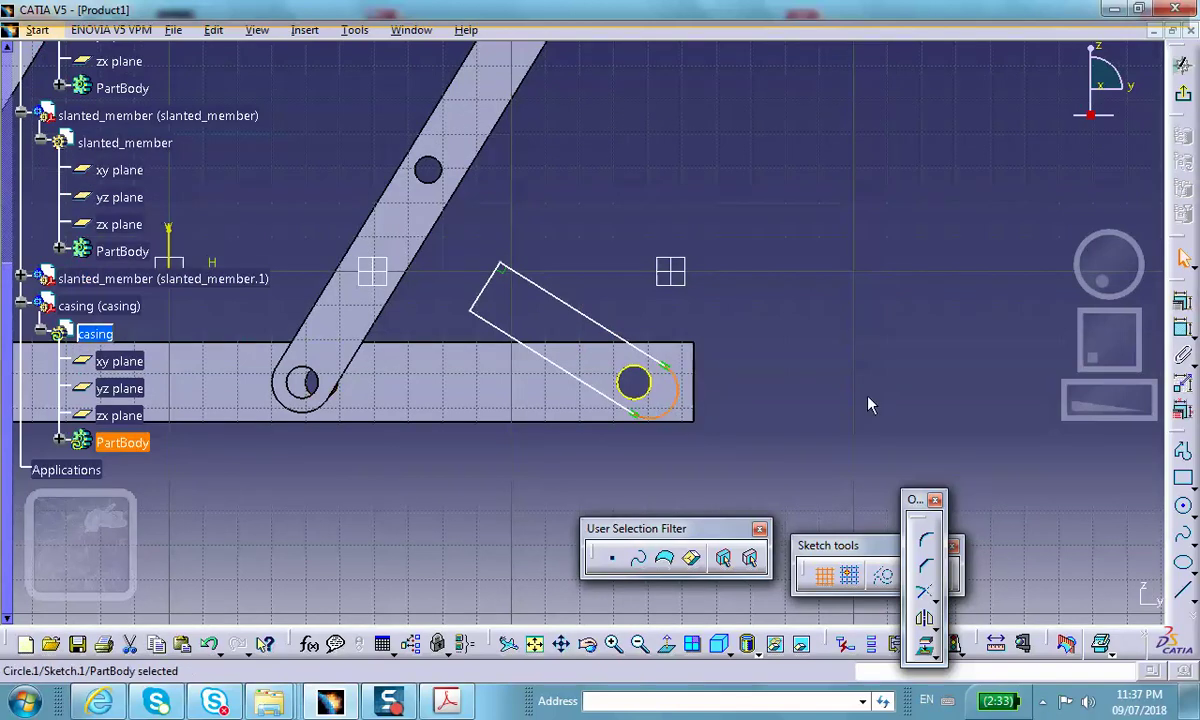
{"action": "left_click", "coordinate": [643, 380], "text": "ctrl"}
{"action": "left_click", "coordinate": [924, 643]}
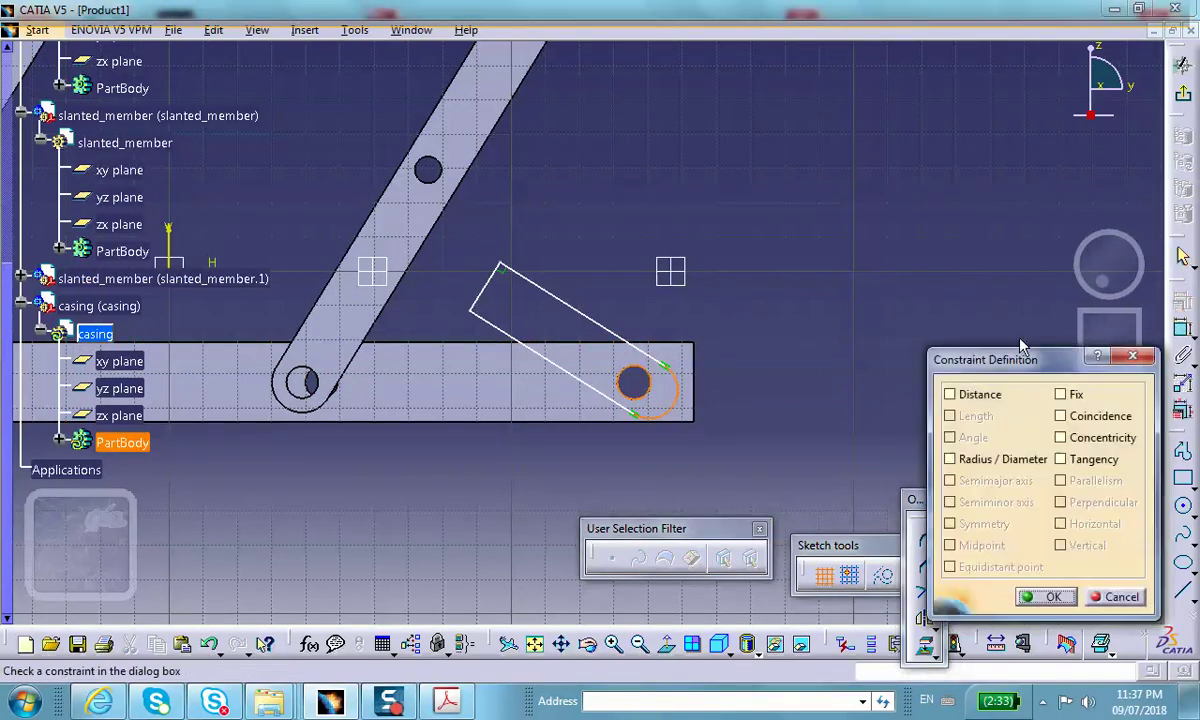
{"action": "left_click", "coordinate": [1061, 438]}
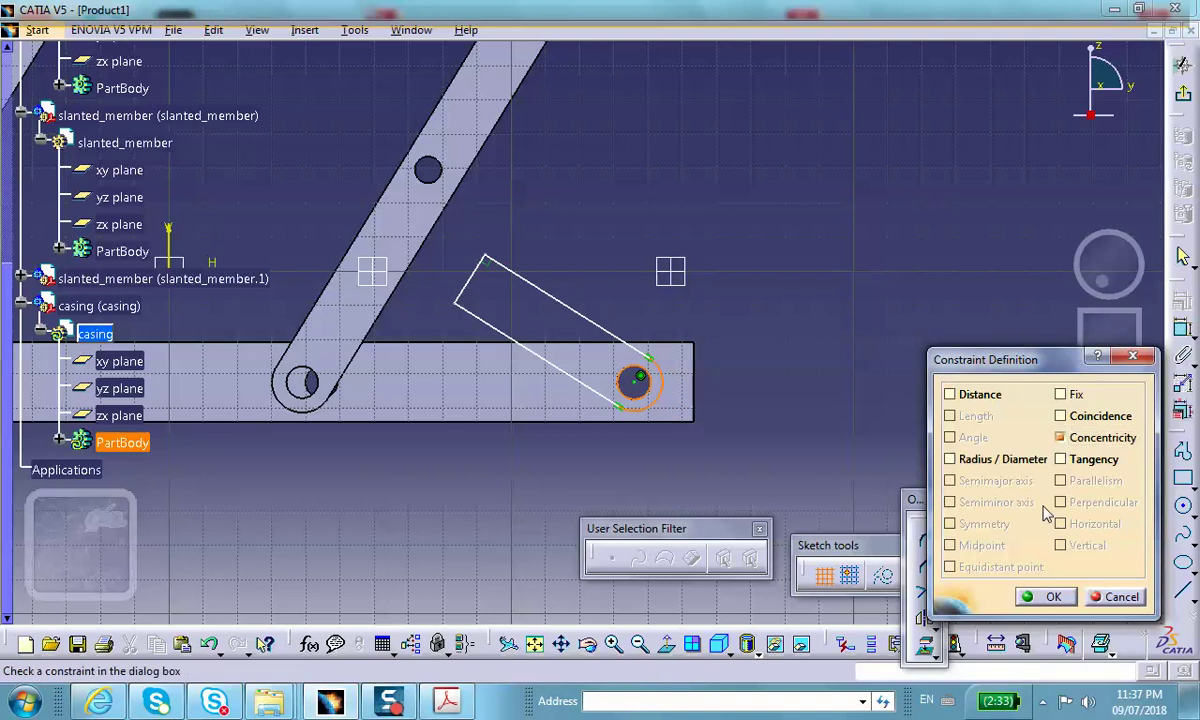
{"action": "left_click", "coordinate": [1060, 596]}
- Exit the casing sketch and extrude it as a Pad with the Up to plane limit set to the second slanted member's front face
{"action": "left_click", "coordinate": [1183, 92]}
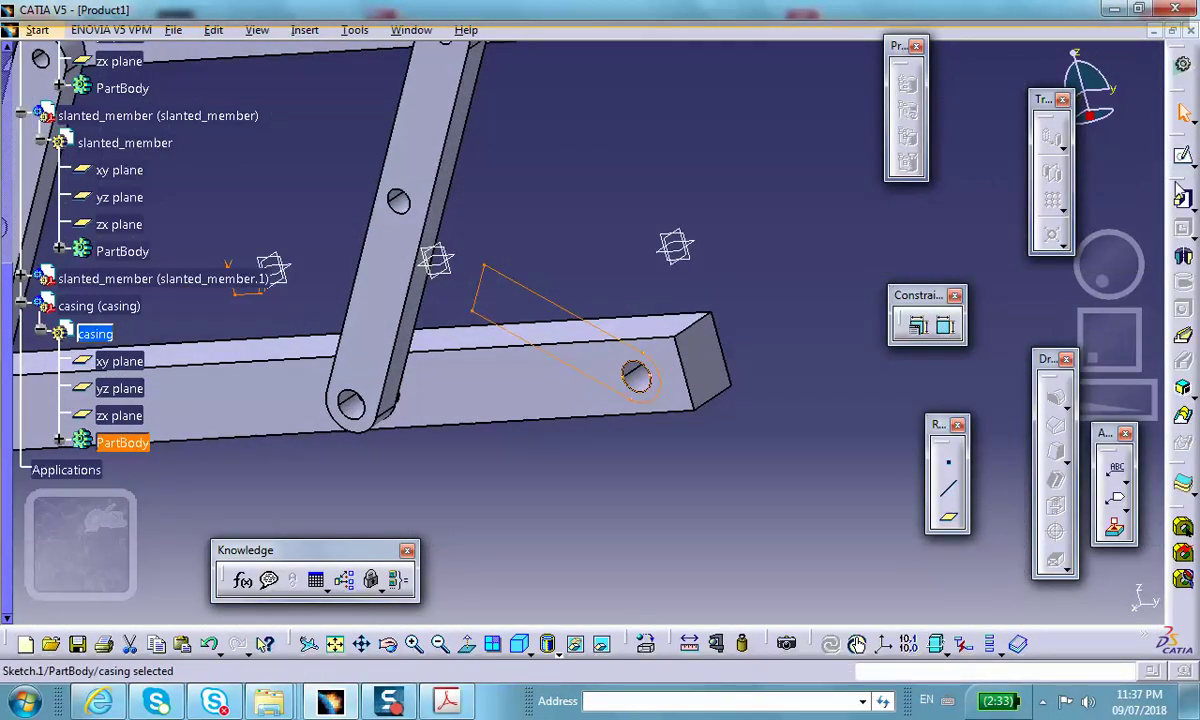
{"action": "left_click", "coordinate": [1181, 196]}
{"action": "middle_click_drag", "start_coordinate": [495, 262], "coordinate": [404, 279]}
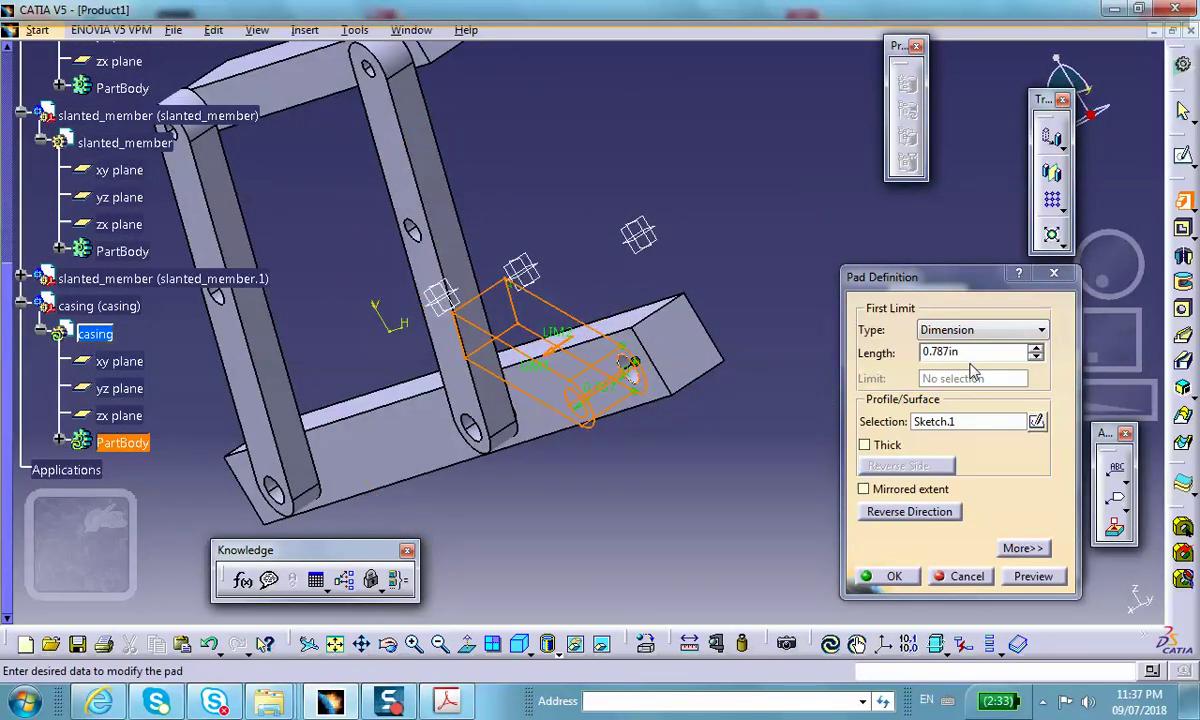
{"action": "double_click", "coordinate": [971, 352]}
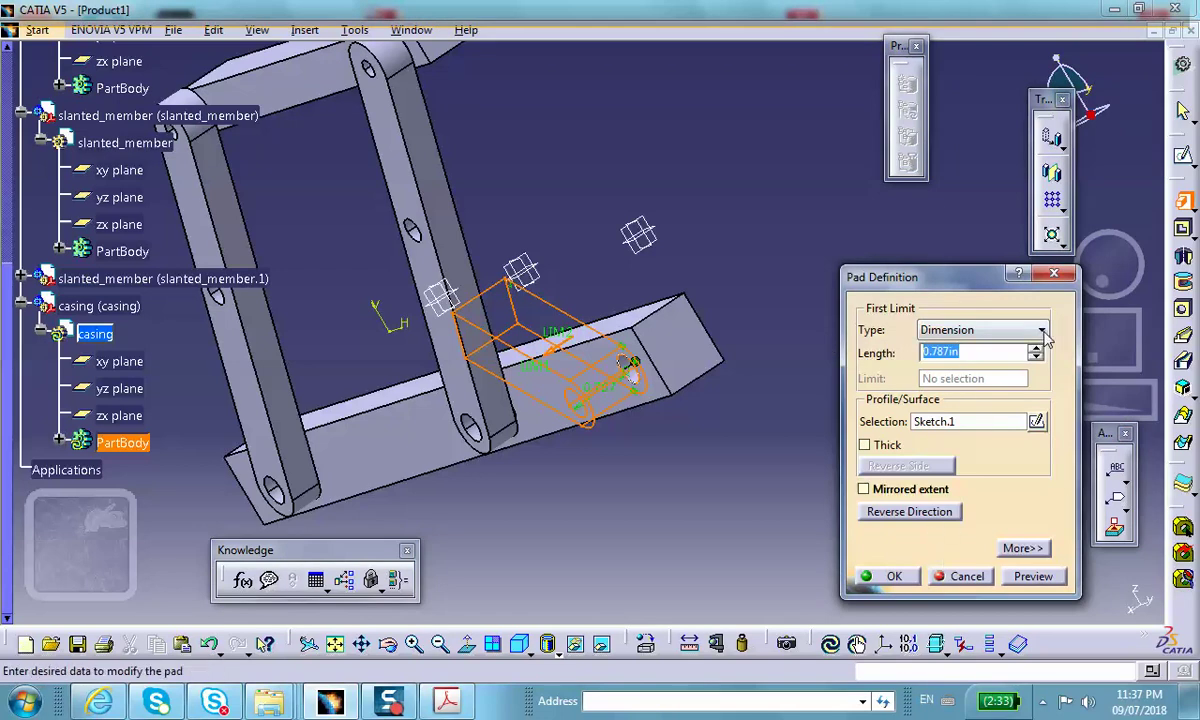
{"action": "left_click", "coordinate": [1042, 333]}
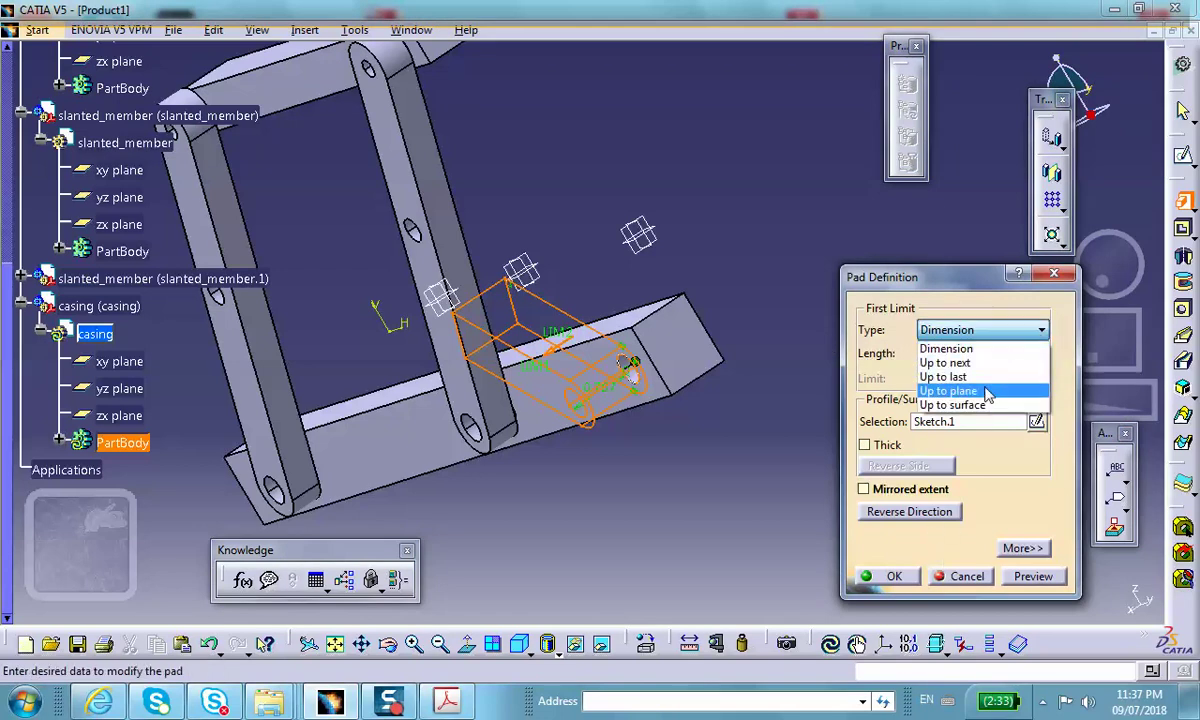
{"action": "left_click", "coordinate": [987, 391]}
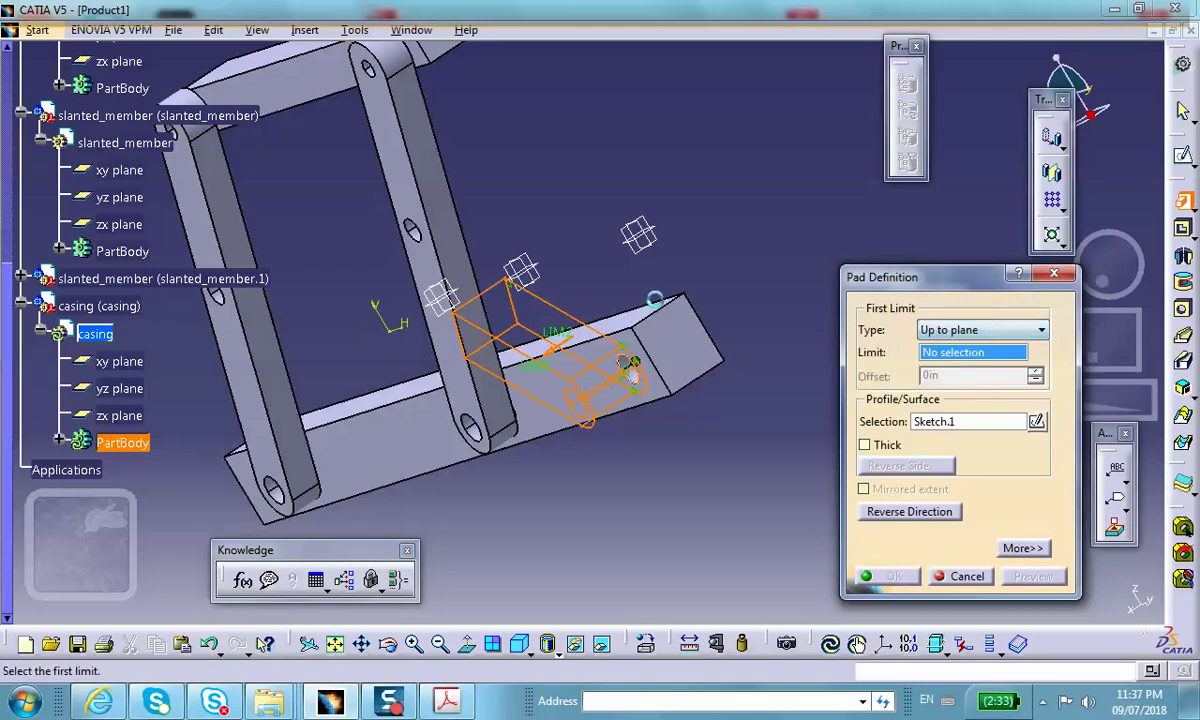
{"action": "left_click", "coordinate": [405, 254]}
{"action": "left_click", "coordinate": [895, 577]}
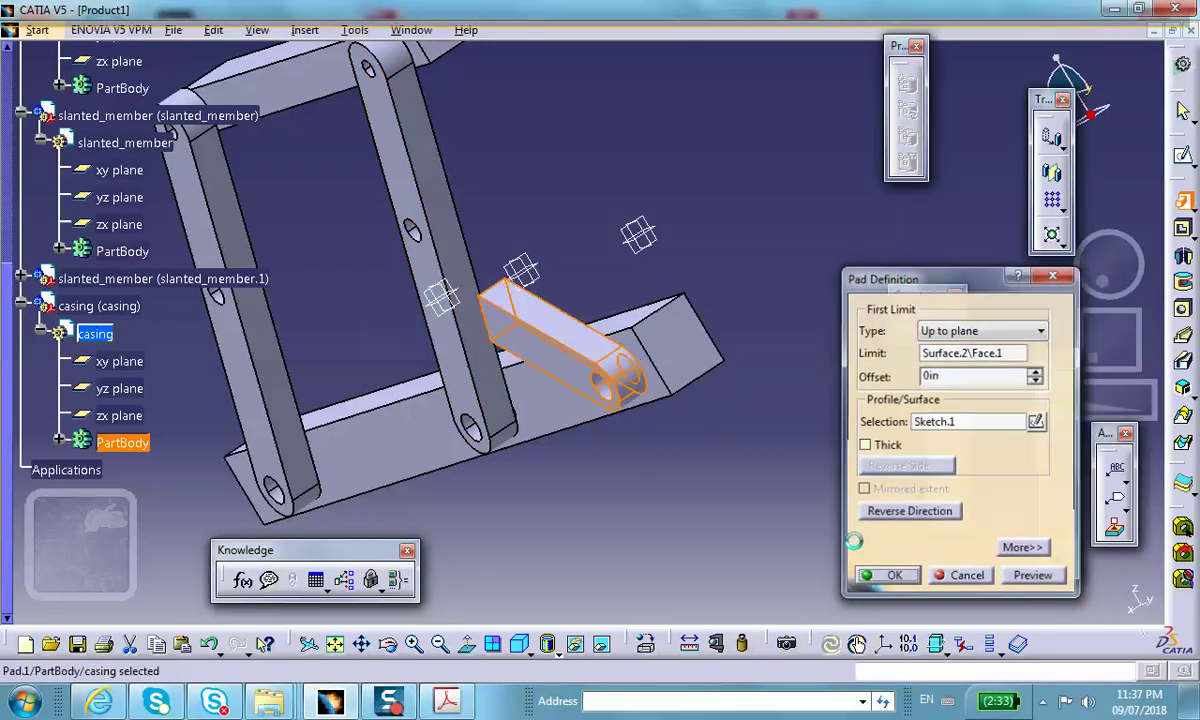
{"action": "middle_click_drag", "start_coordinate": [728, 452], "coordinate": [612, 410]}
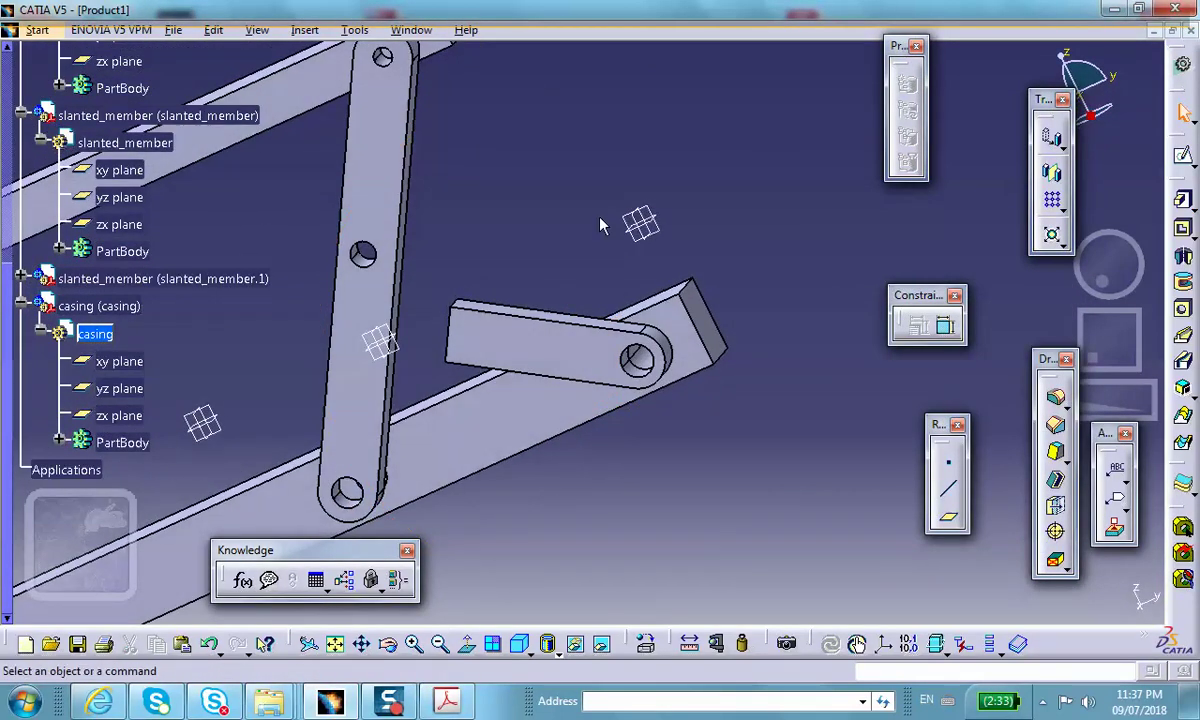
{"action": "middle_click_drag", "start_coordinate": [437, 153], "coordinate": [294, 131]}
- Activate the top-level Product1 and insert another new part after the casing
{"action": "scroll", "coordinate": [174, 114], "scroll_direction": "up", "scroll_amount": 5}
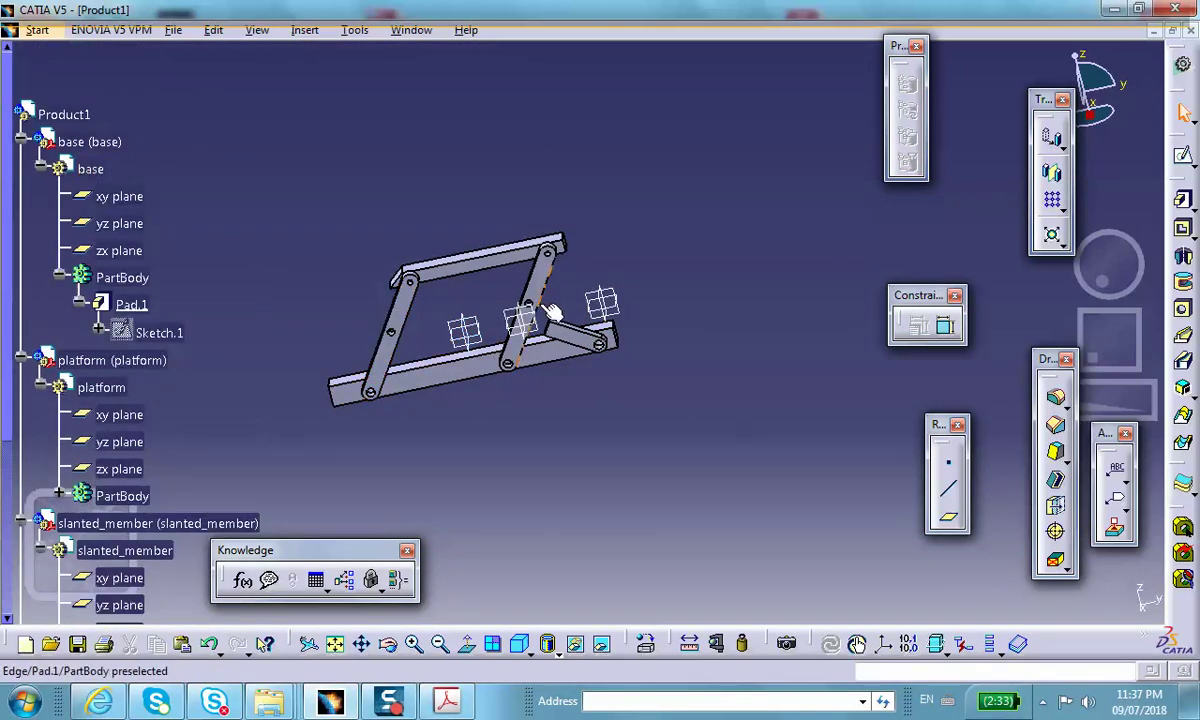
{"action": "double_click", "coordinate": [78, 113]}
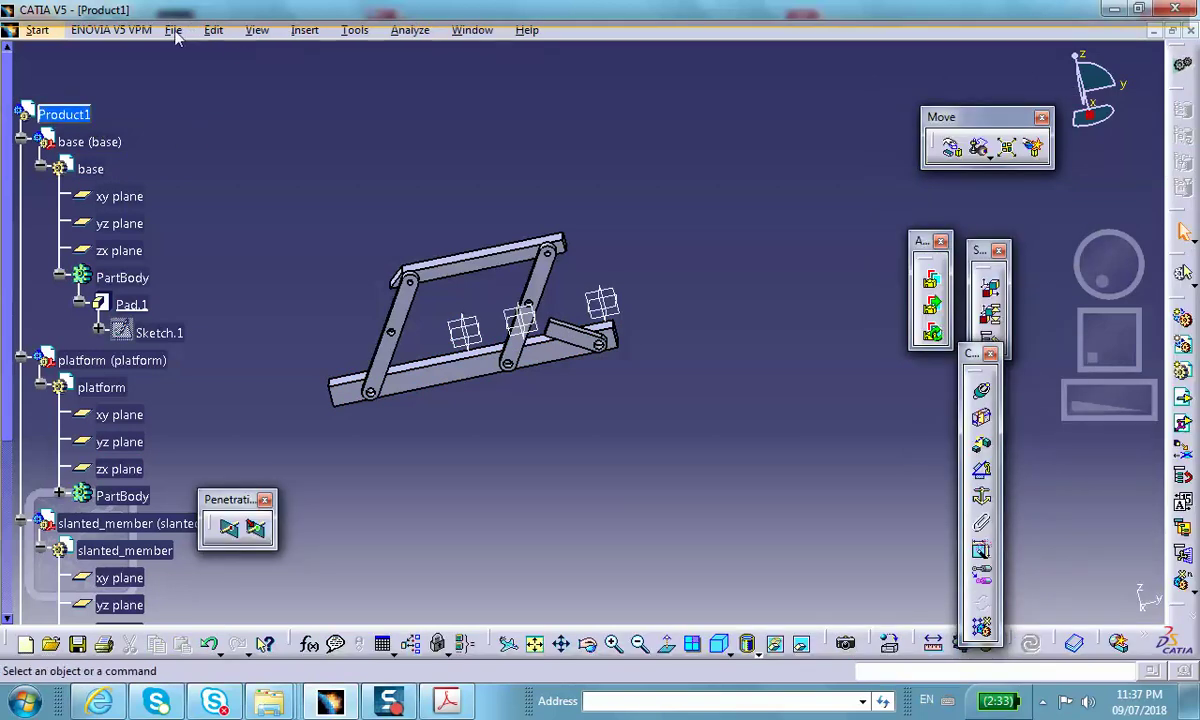
{"action": "left_click", "coordinate": [306, 32]}
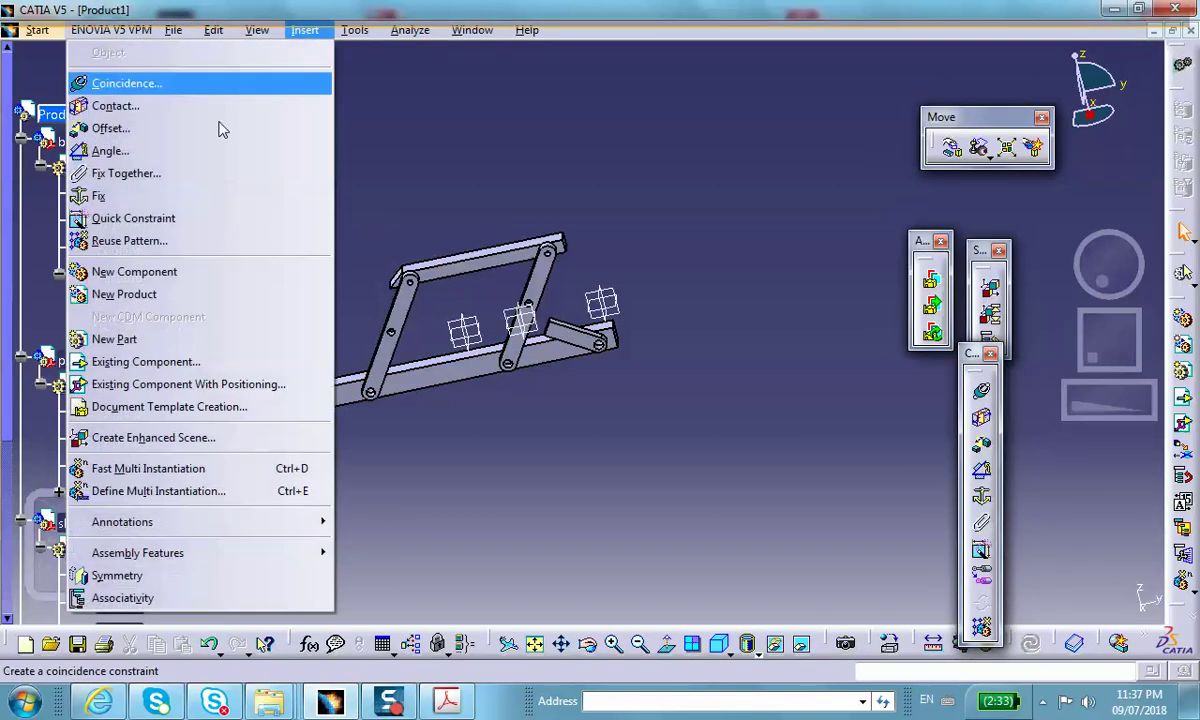
{"action": "left_click", "coordinate": [138, 343]}
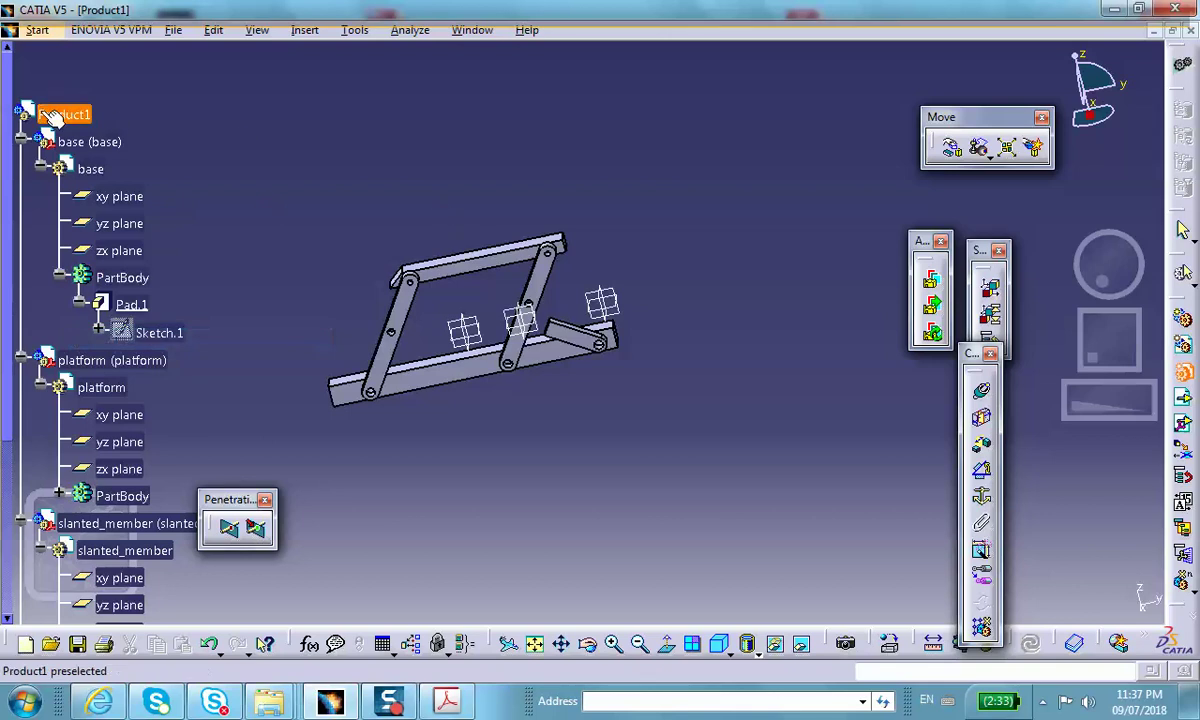
{"action": "left_click", "coordinate": [50, 113]}
{"action": "left_click", "coordinate": [743, 427]}
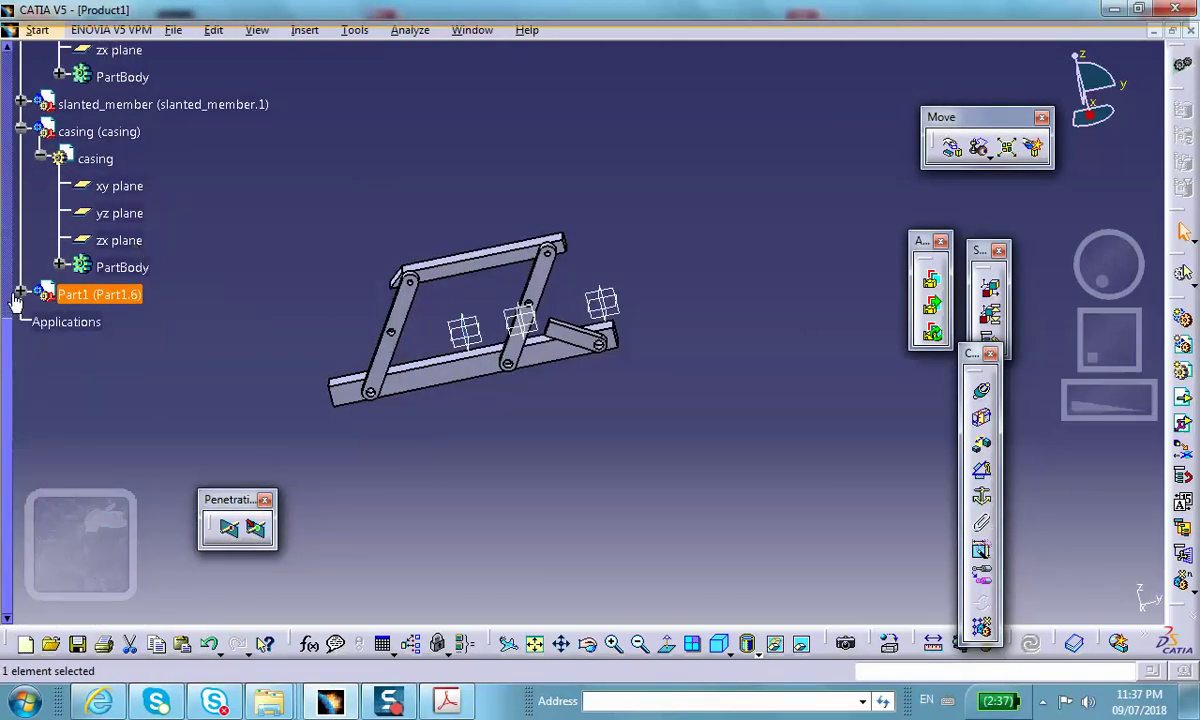
- Set both the instance name and the part number of the newly inserted part to slider
{"action": "left_click", "coordinate": [19, 293]}
{"action": "right_click", "coordinate": [83, 293]}
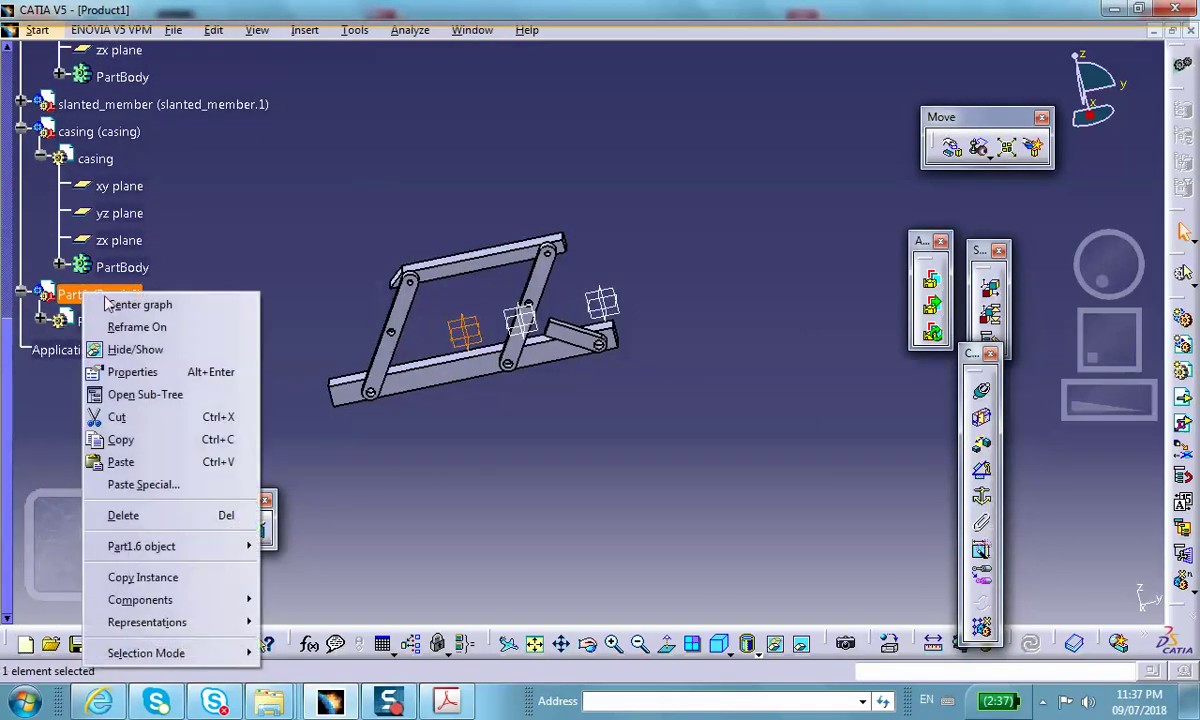
{"action": "left_click", "coordinate": [146, 374]}
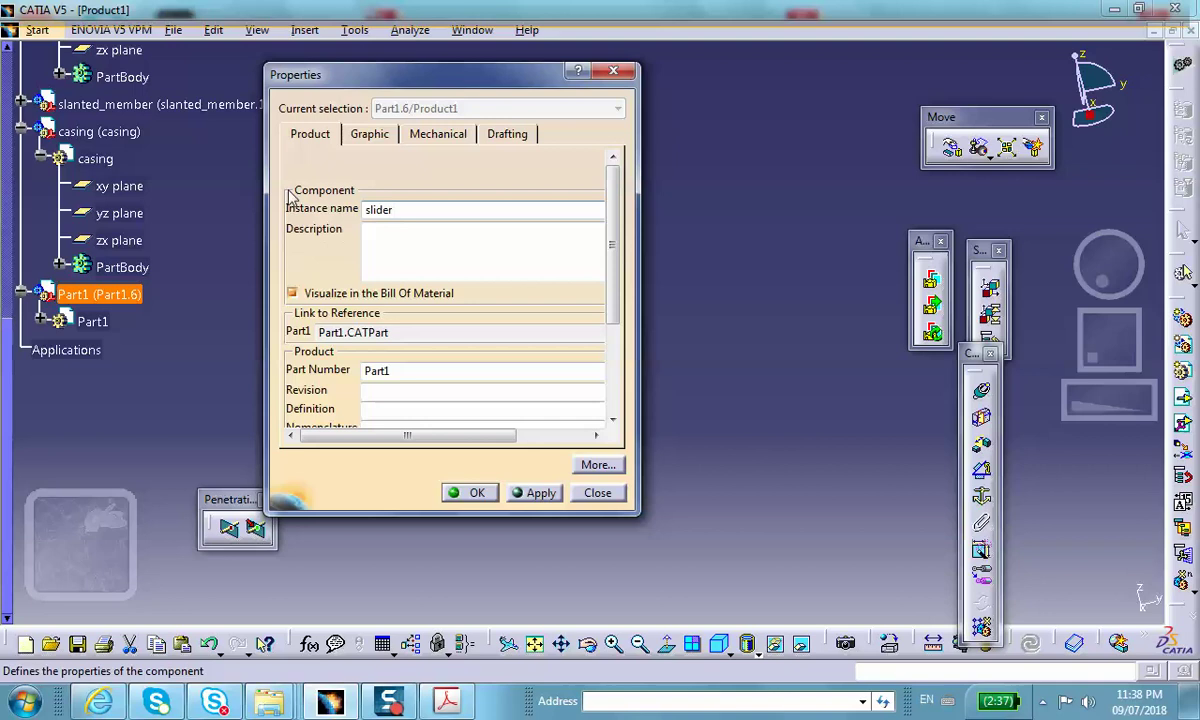
{"action": "left_click", "coordinate": [400, 371]}
{"action": "left_click_drag", "start_coordinate": [400, 371], "coordinate": [299, 372]}
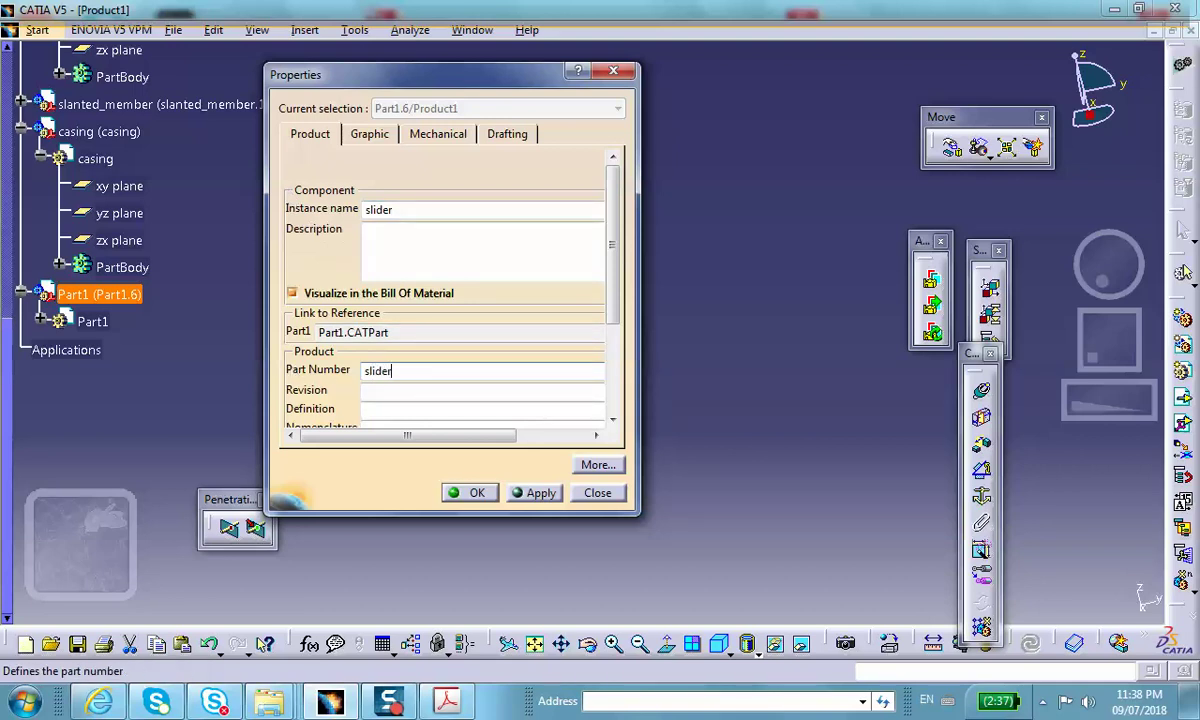
{"action": "left_click", "coordinate": [470, 492]}
- Activate the slider part for editing and open a sketch on the casing's front face
{"action": "double_click", "coordinate": [95, 321]}
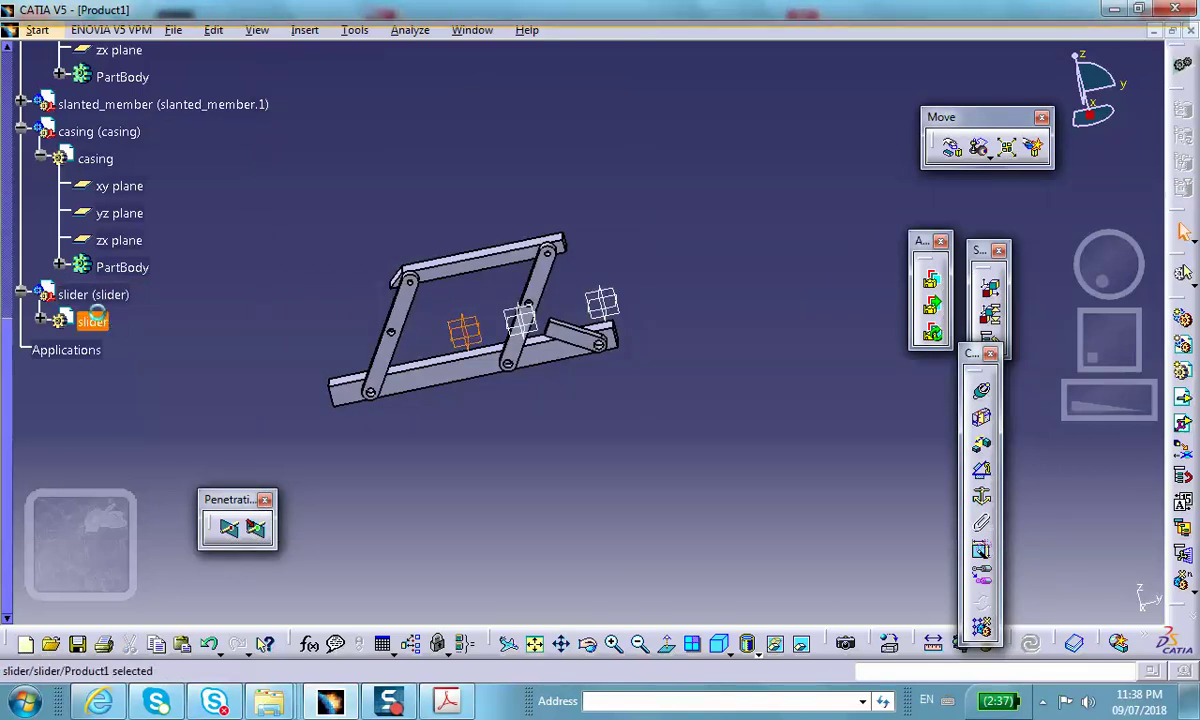
{"action": "scroll", "coordinate": [697, 225], "scroll_direction": "up", "scroll_amount": 2}
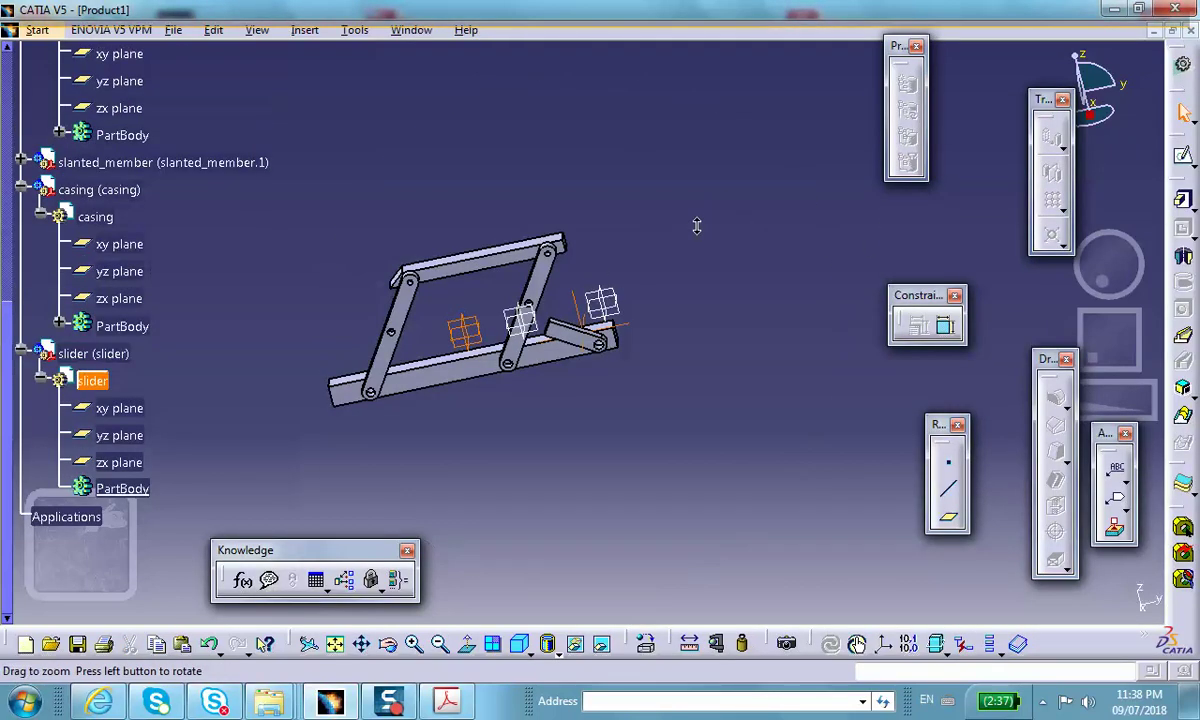
{"action": "middle_click_drag", "start_coordinate": [697, 225], "coordinate": [713, 123]}
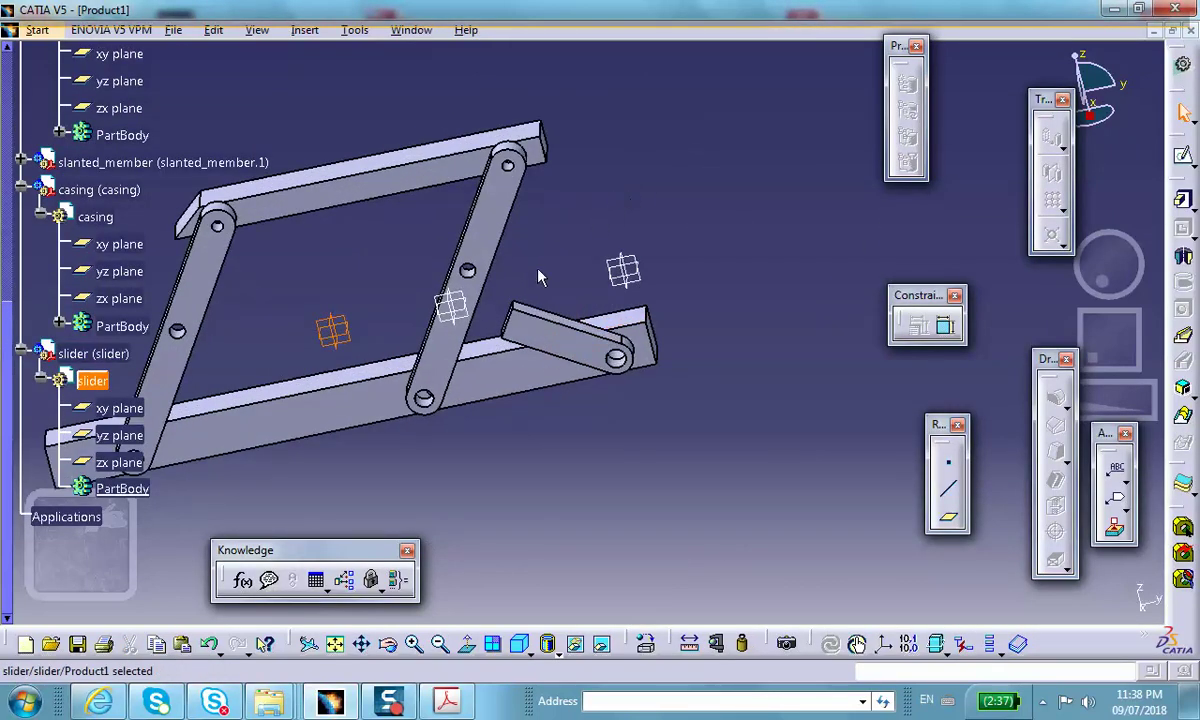
{"action": "left_click", "coordinate": [553, 320]}
{"action": "left_click", "coordinate": [669, 195]}
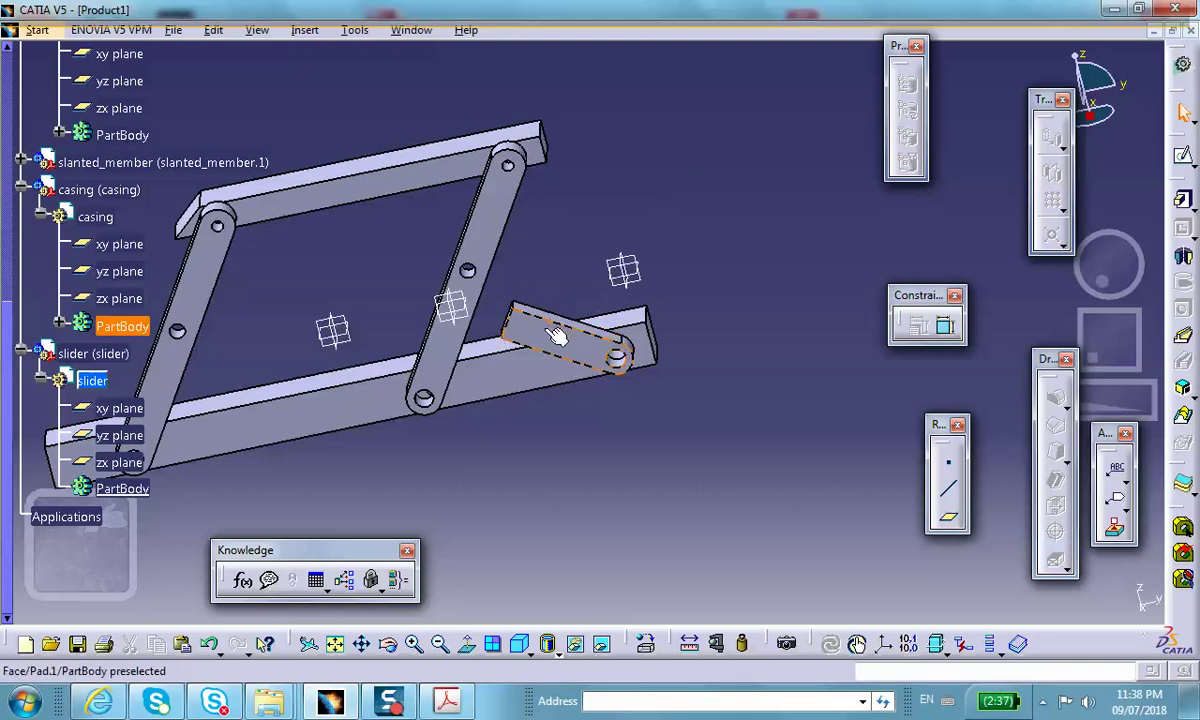
{"action": "left_click", "coordinate": [1183, 155]}
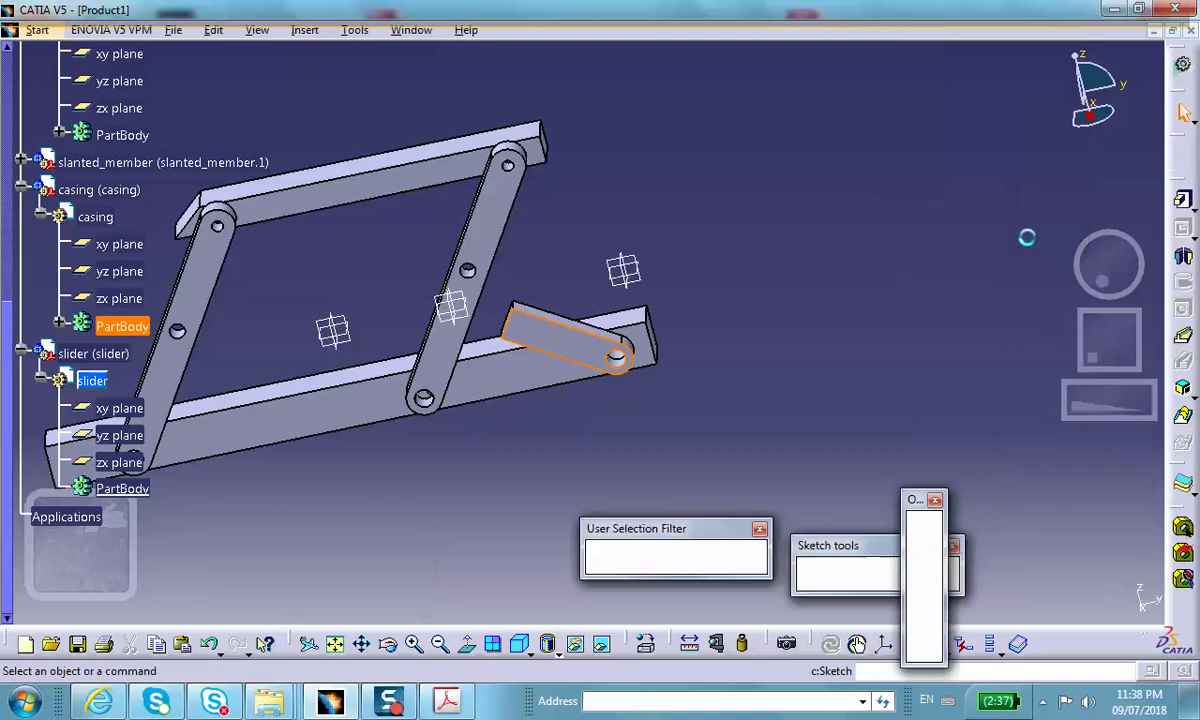
- Draw the slider as a narrow closed rectangular profile parallel to the casing, crossing the second slanted member near its middle hole
{"action": "scroll", "coordinate": [662, 273], "scroll_direction": "up", "scroll_amount": 5}
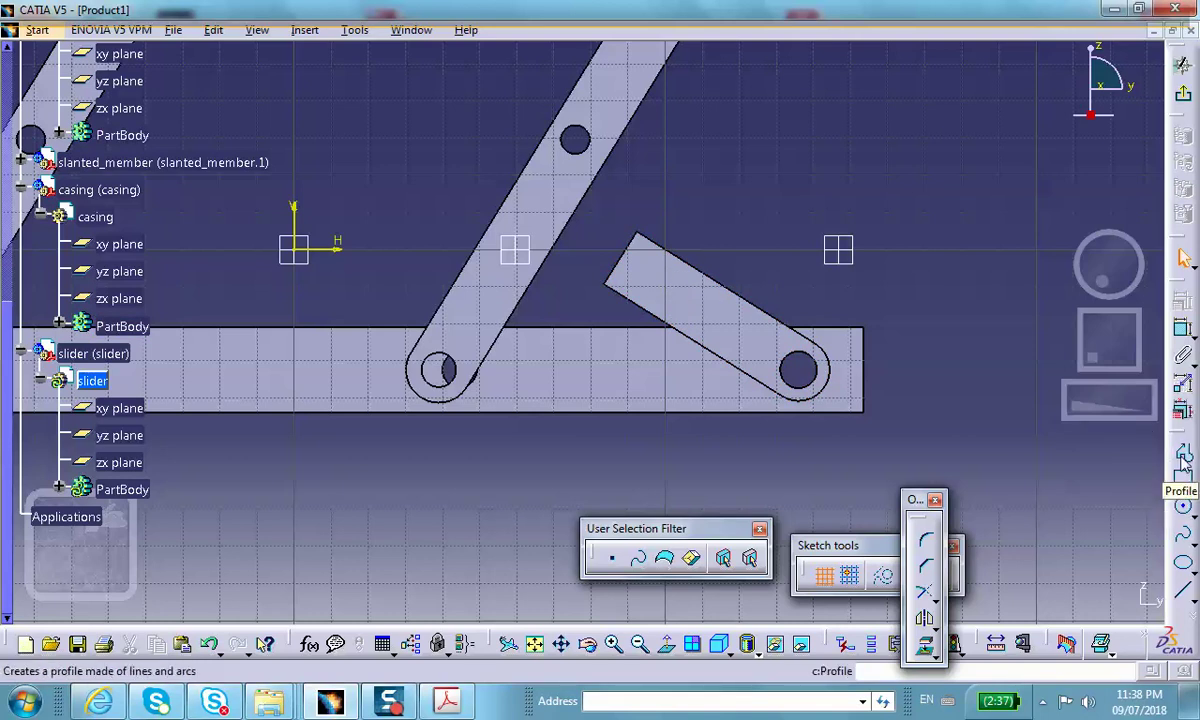
{"action": "left_click", "coordinate": [1183, 452]}
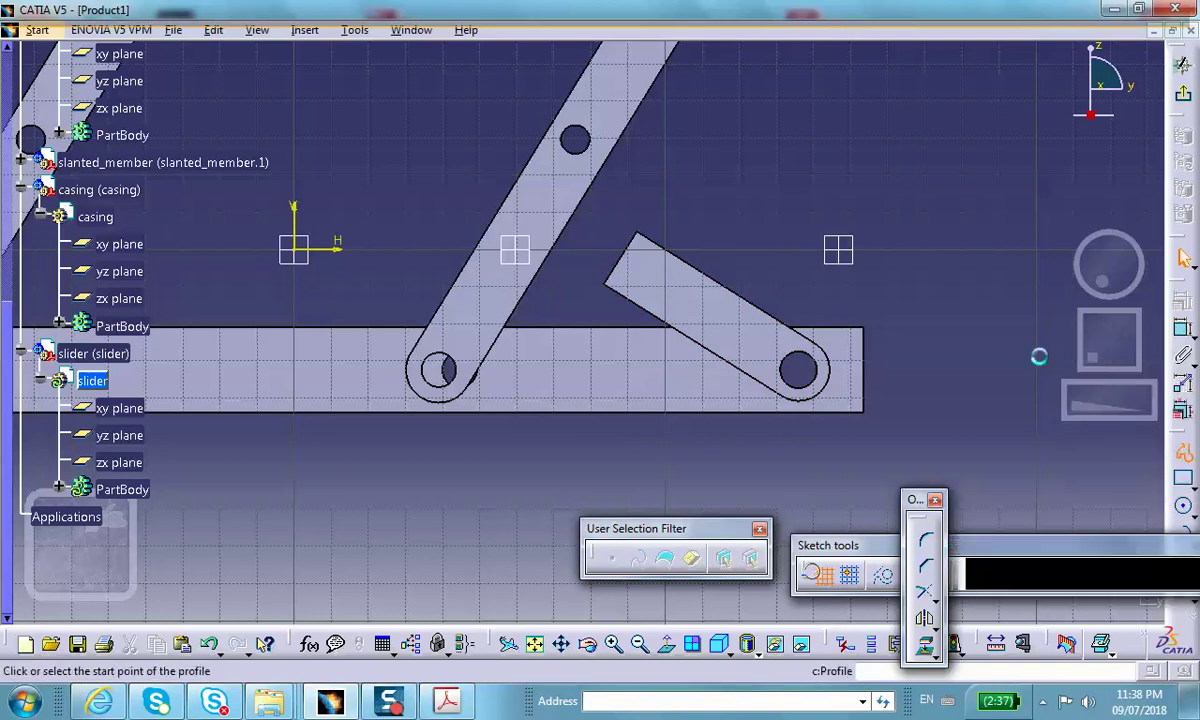
{"action": "left_click", "coordinate": [520, 100]}
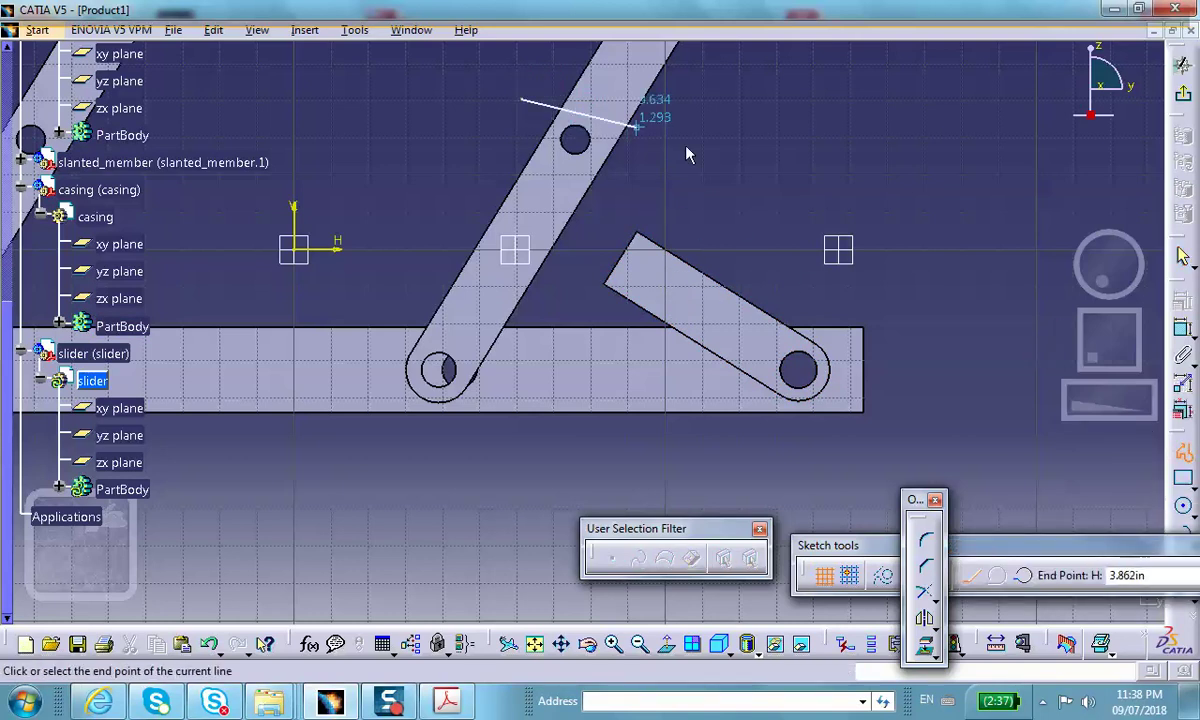
{"action": "left_click", "coordinate": [729, 238]}
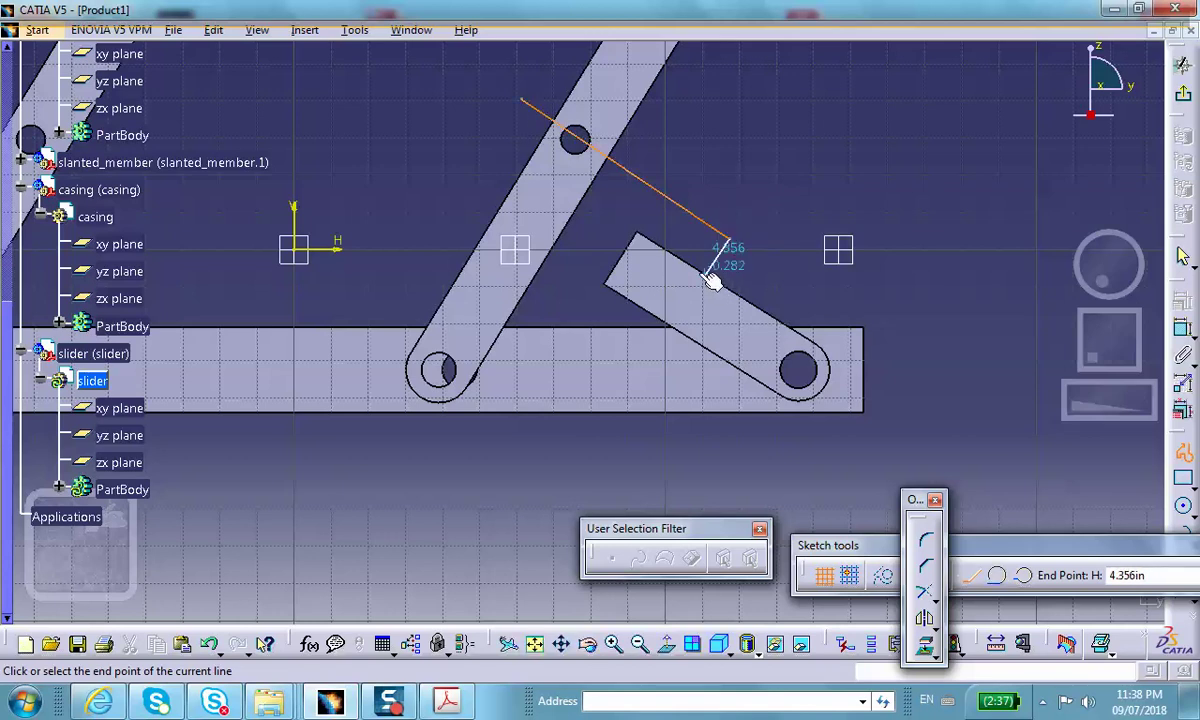
{"action": "left_click", "coordinate": [712, 268]}
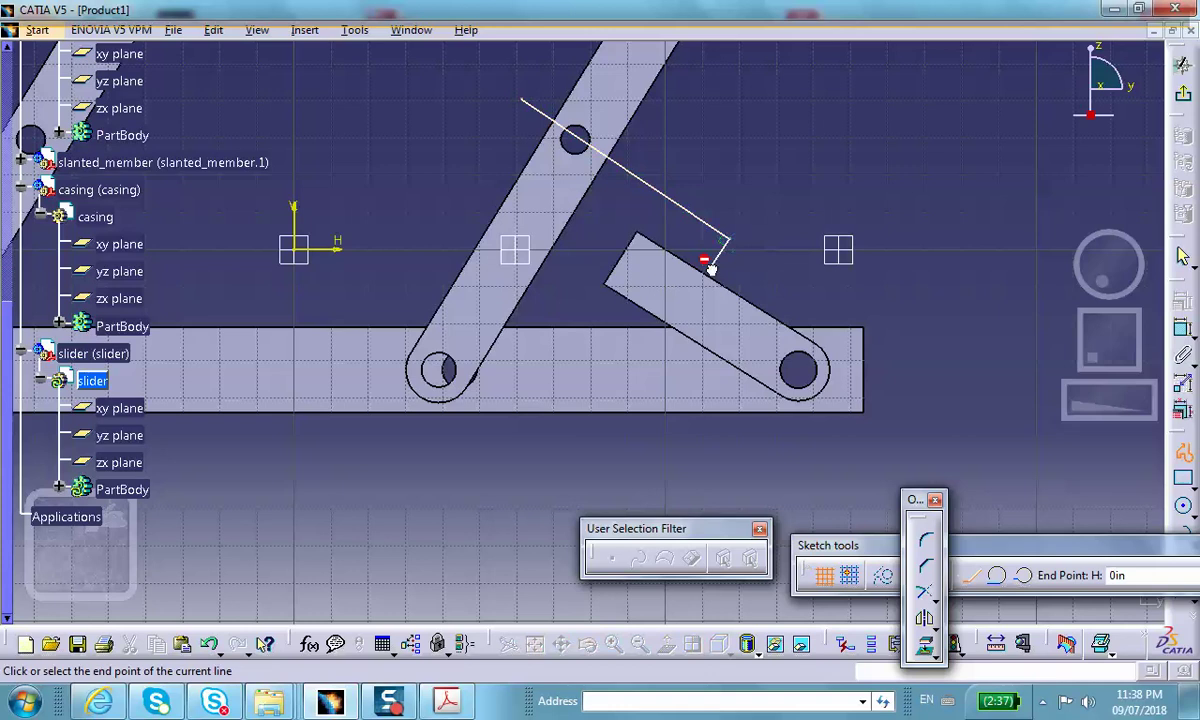
{"action": "left_click", "coordinate": [505, 126]}
{"action": "left_click", "coordinate": [528, 104]}
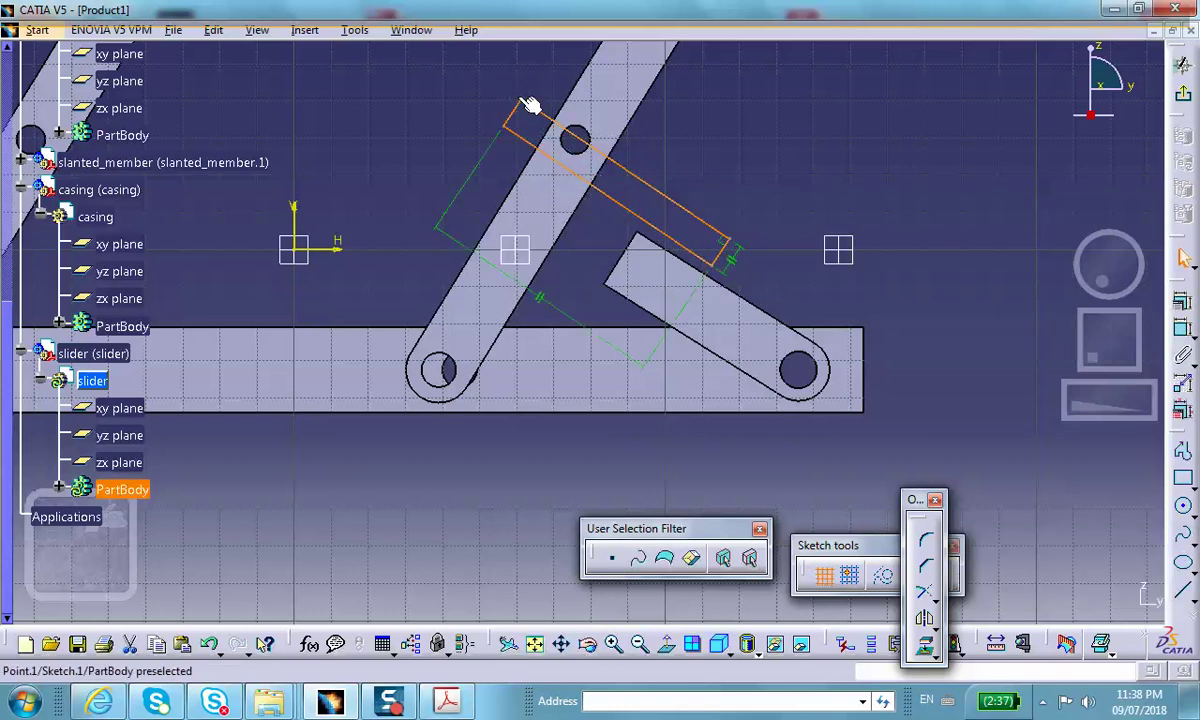
- Sketch a small circle inside the slider profile near its upper end for the pin hole
{"action": "mouse_move", "coordinate": [458, 110]}
{"action": "middle_mouse_down"}
{"action": "mouse_move", "coordinate": [501, 99]}
{"action": "mouse_move", "coordinate": [500, 72]}
{"action": "mouse_move", "coordinate": [498, 126]}
{"action": "mouse_move", "coordinate": [678, 222]}
{"action": "middle_mouse_up"}
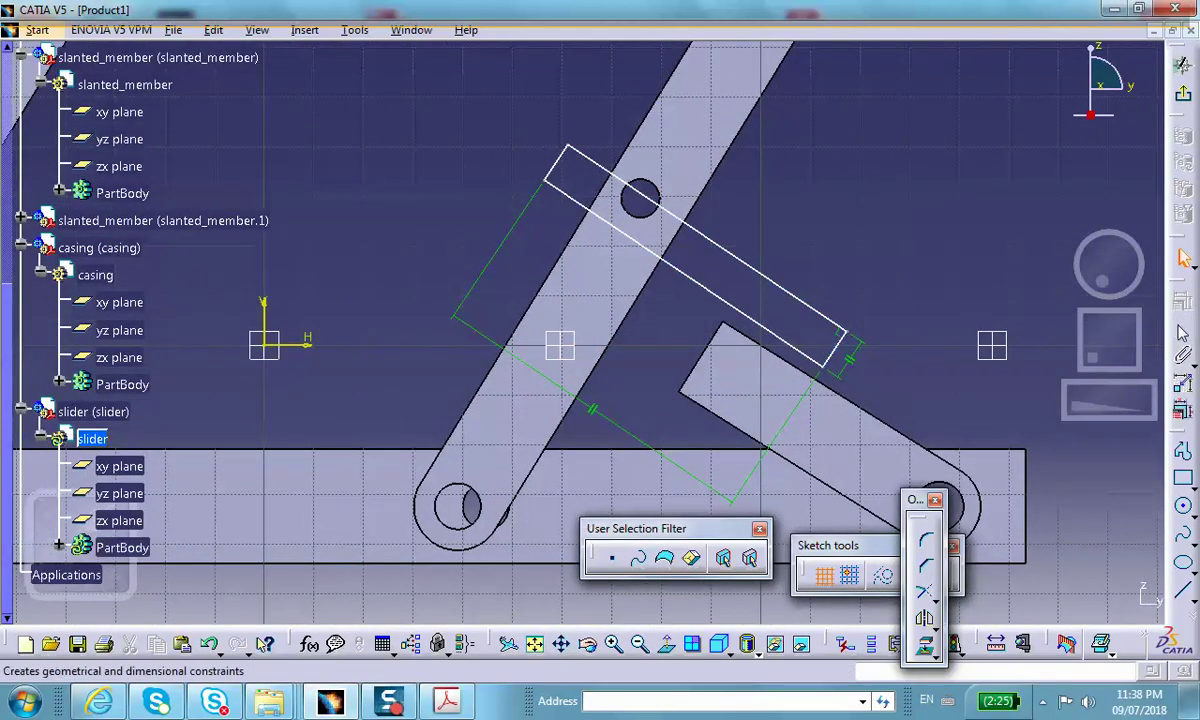
{"action": "left_click", "coordinate": [1183, 508]}
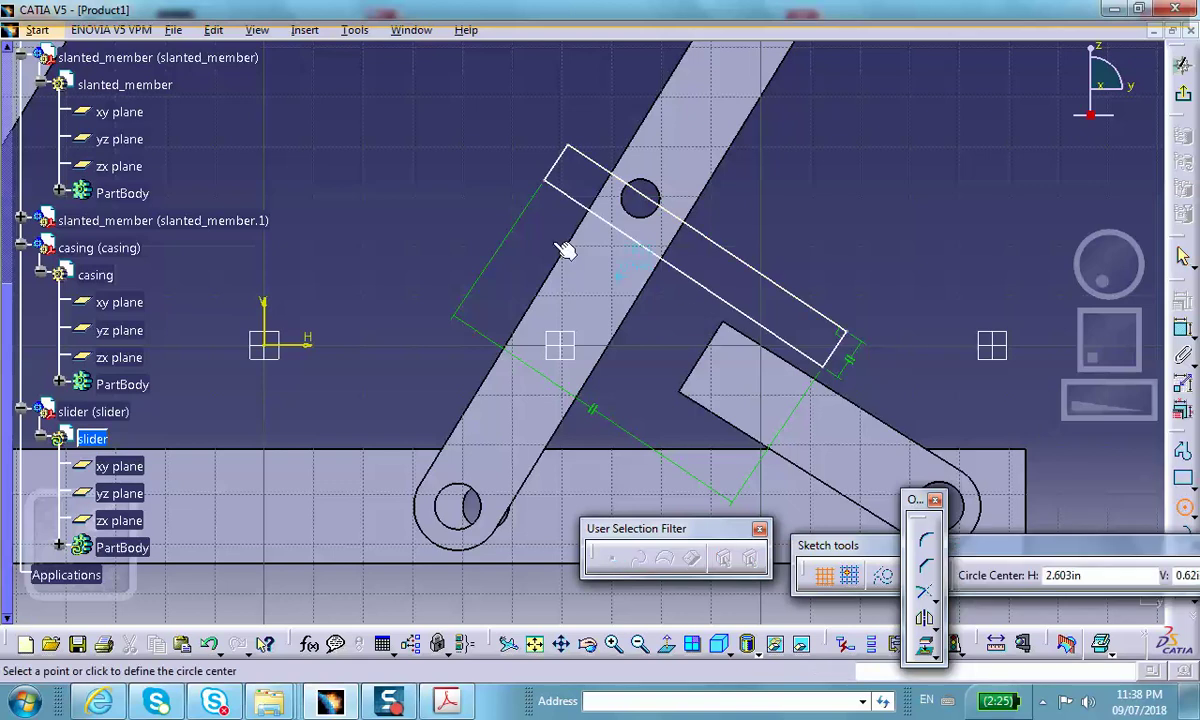
{"action": "left_click", "coordinate": [582, 180]}
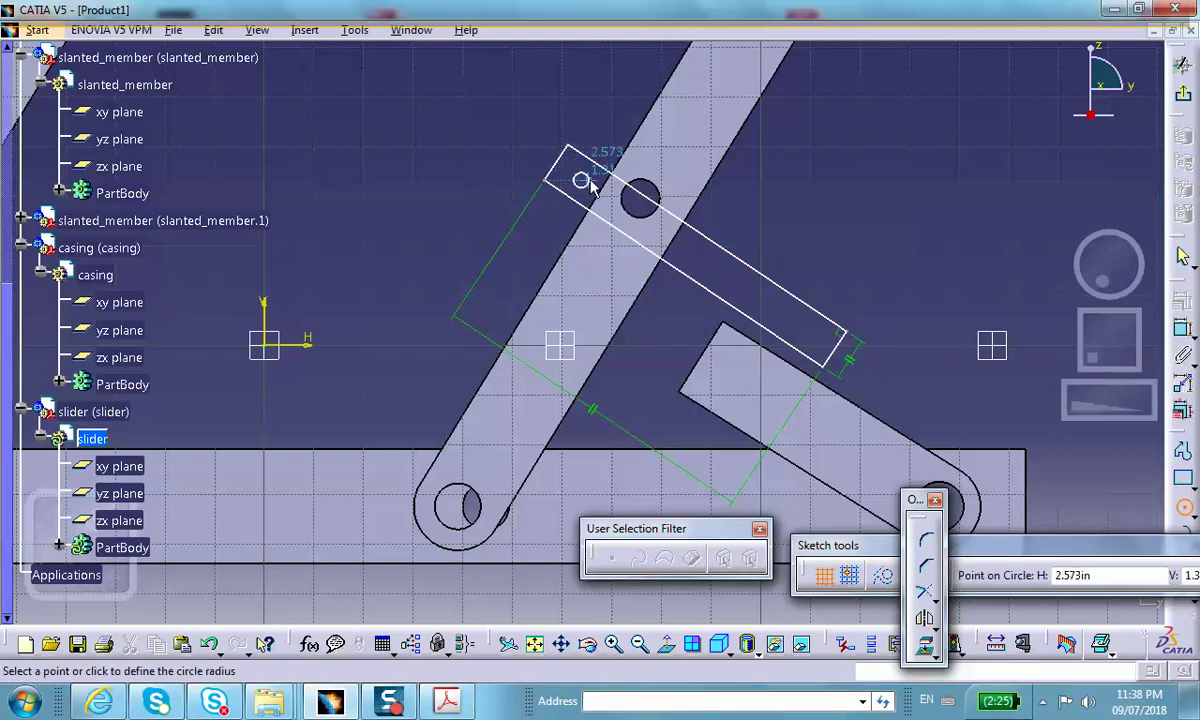
{"action": "left_click", "coordinate": [596, 187]}
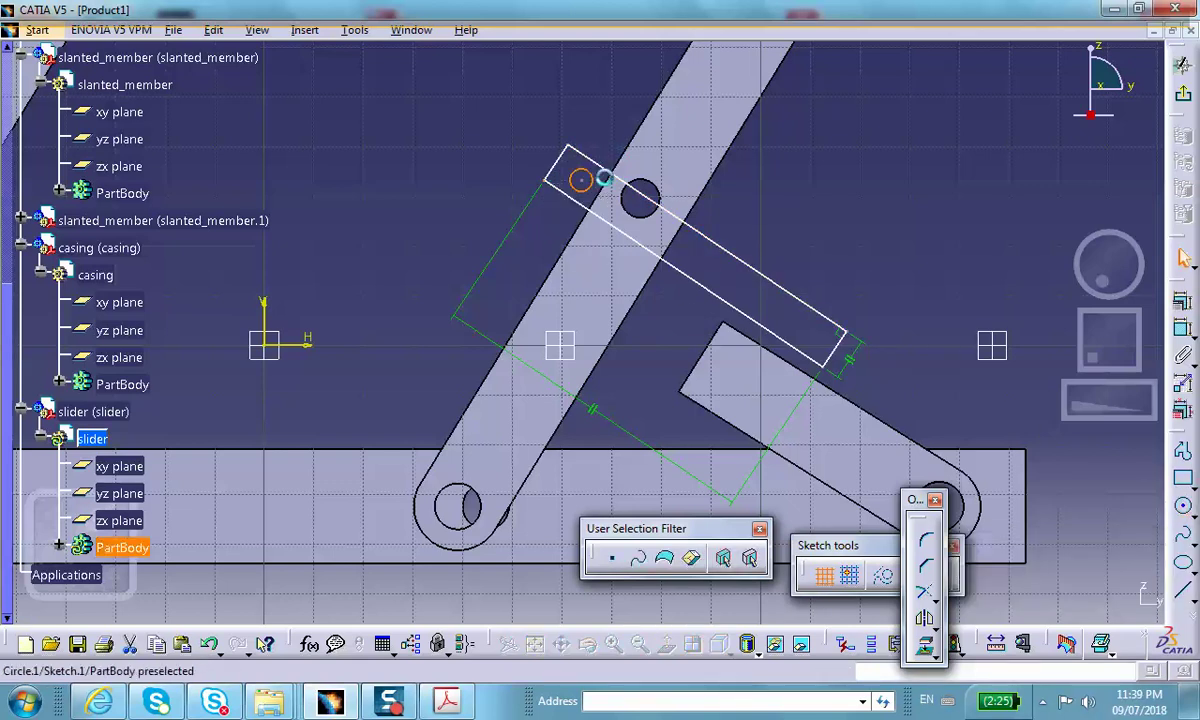
- Exit the slider sketch and extrude it as a Pad with a length of 0.5 in
{"action": "left_click", "coordinate": [1185, 258]}
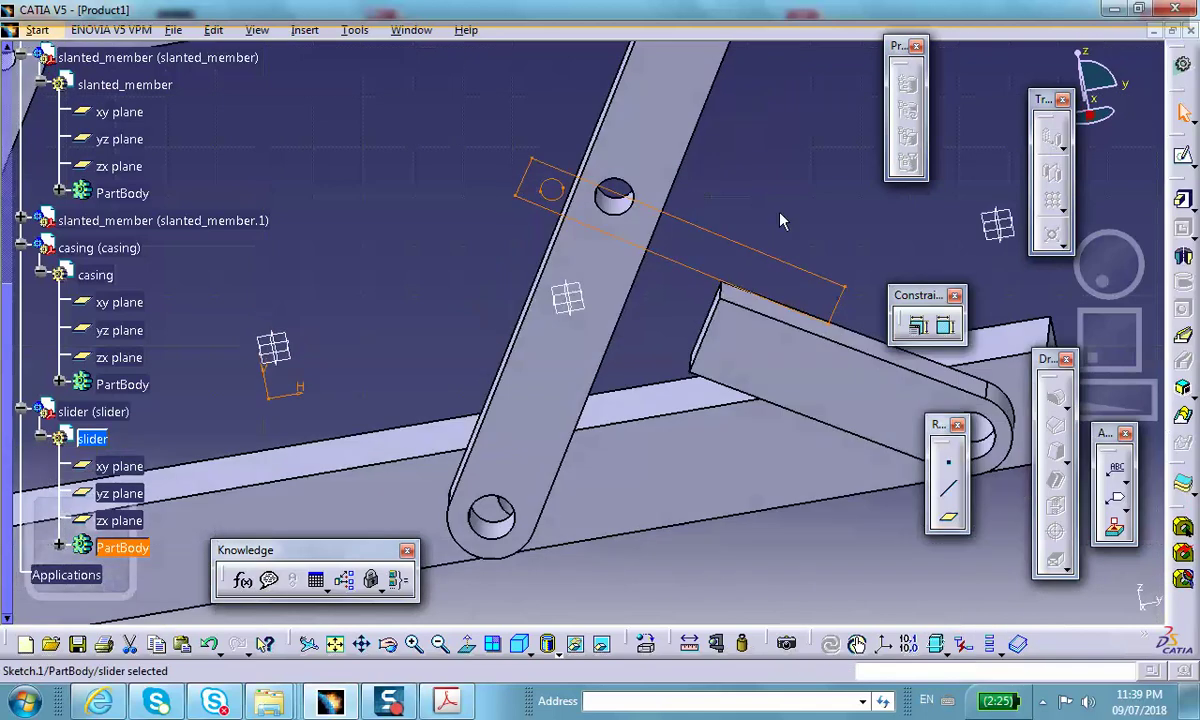
{"action": "left_click", "coordinate": [1184, 204]}
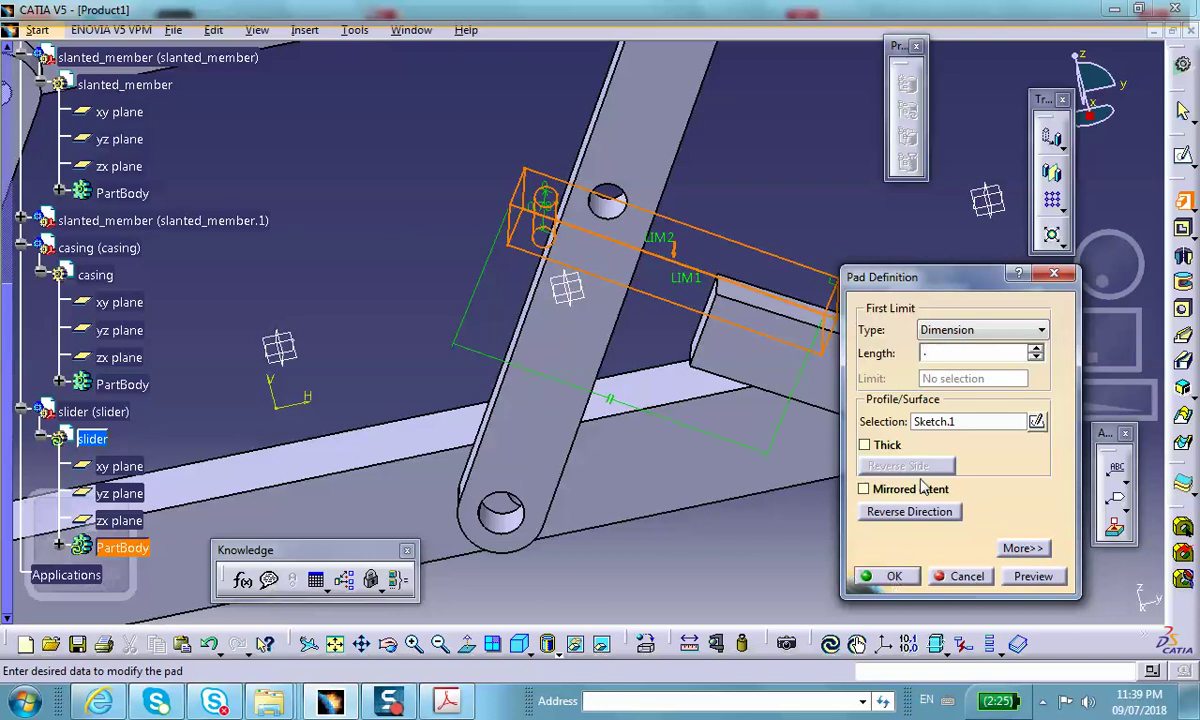
{"action": "left_click", "coordinate": [895, 576]}
- Check the pad length of the slanted member and re-enter 0.5 in as the slider's pad length
{"action": "middle_click_drag", "start_coordinate": [846, 501], "coordinate": [530, 240]}
{"action": "left_click", "coordinate": [530, 237]}
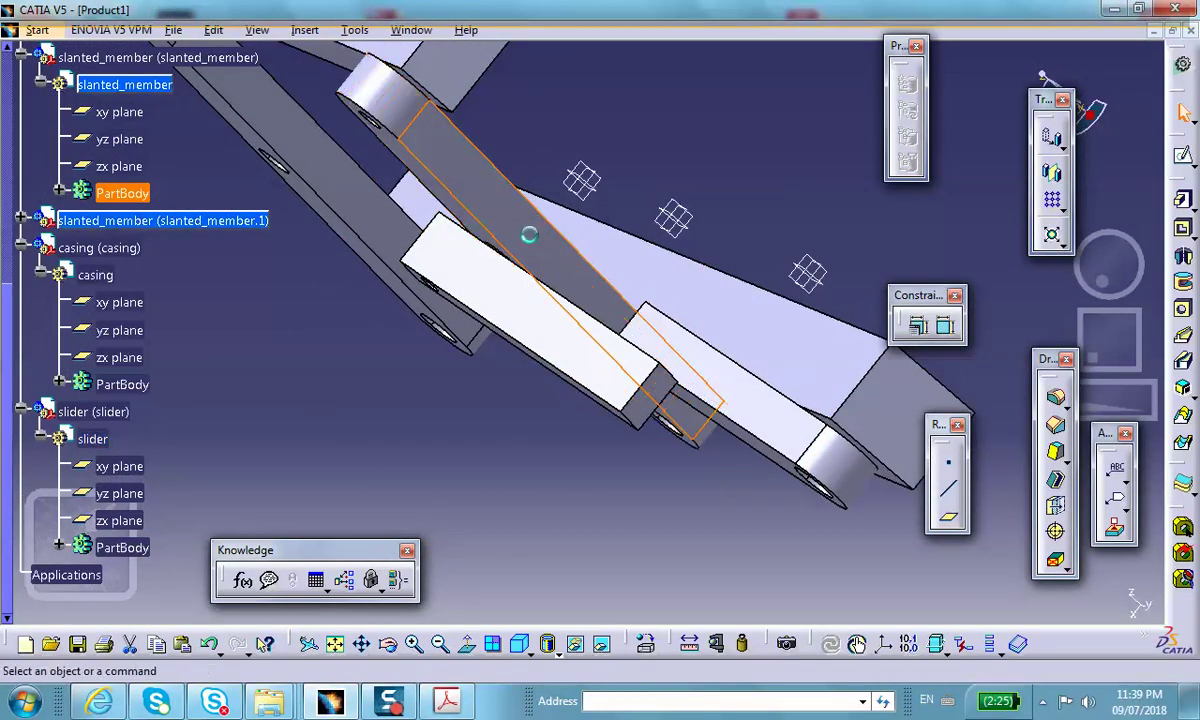
{"action": "double_click", "coordinate": [530, 237]}
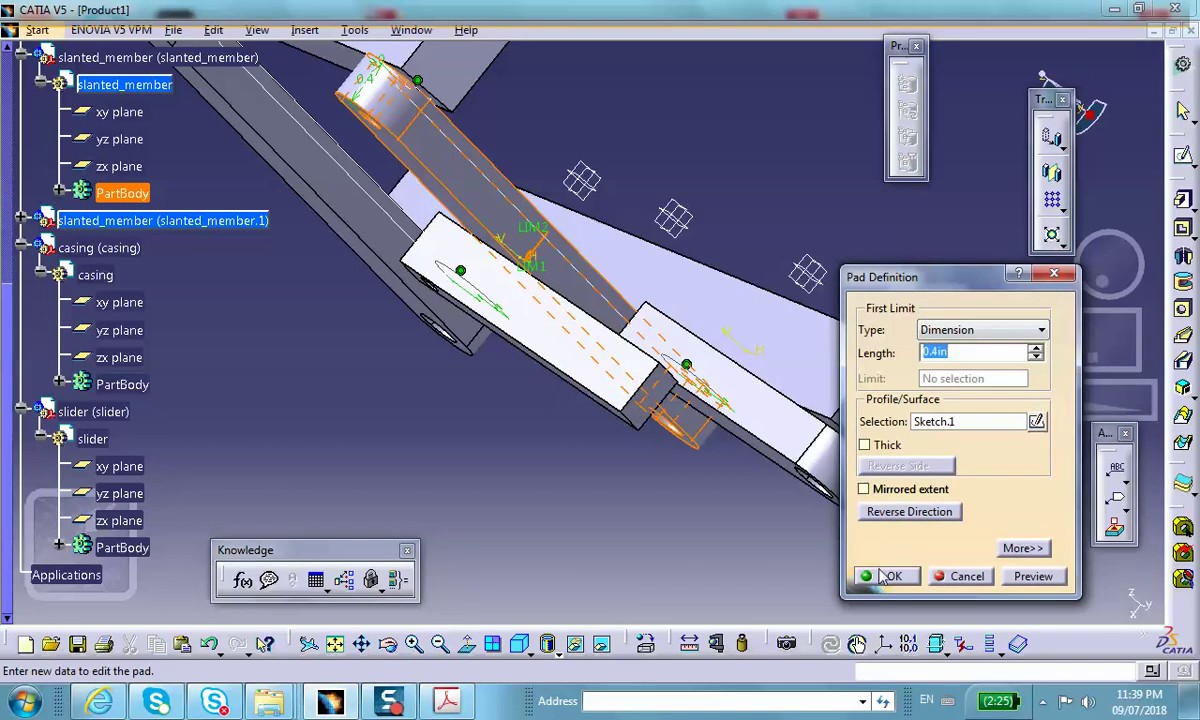
{"action": "left_click", "coordinate": [885, 576]}
{"action": "left_click", "coordinate": [469, 298]}
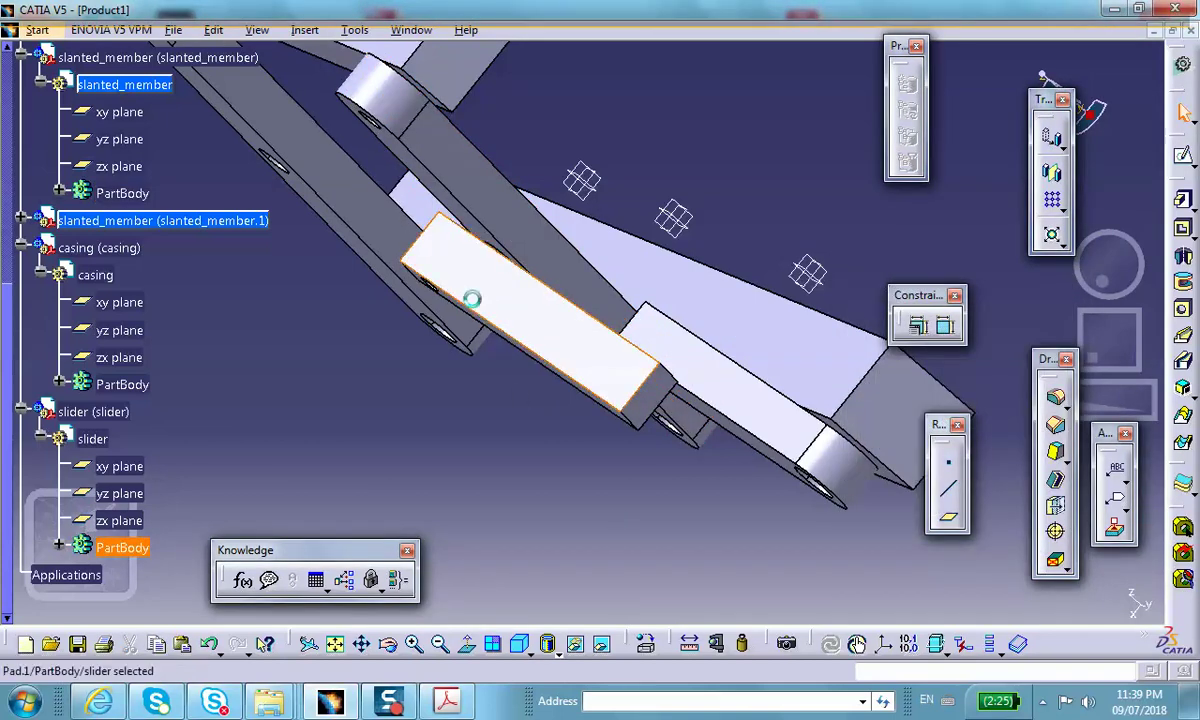
{"action": "double_click", "coordinate": [472, 293]}
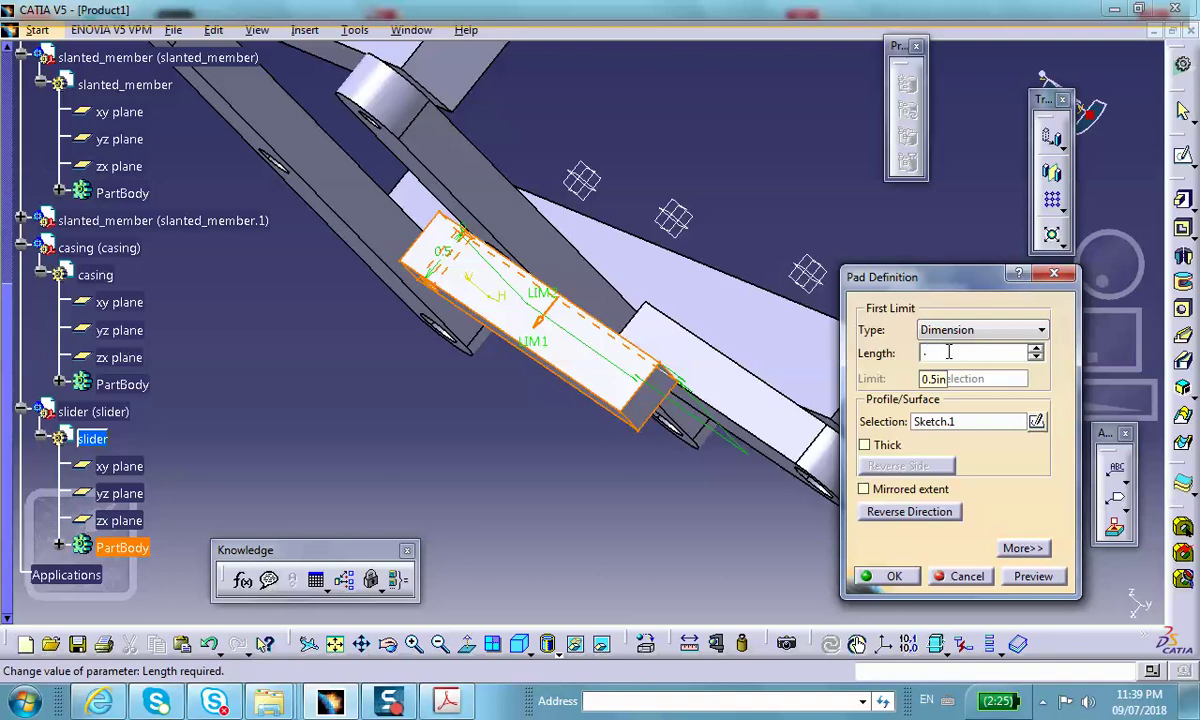
{"action": "type", "text": ".5"}
{"action": "left_click", "coordinate": [919, 577]}
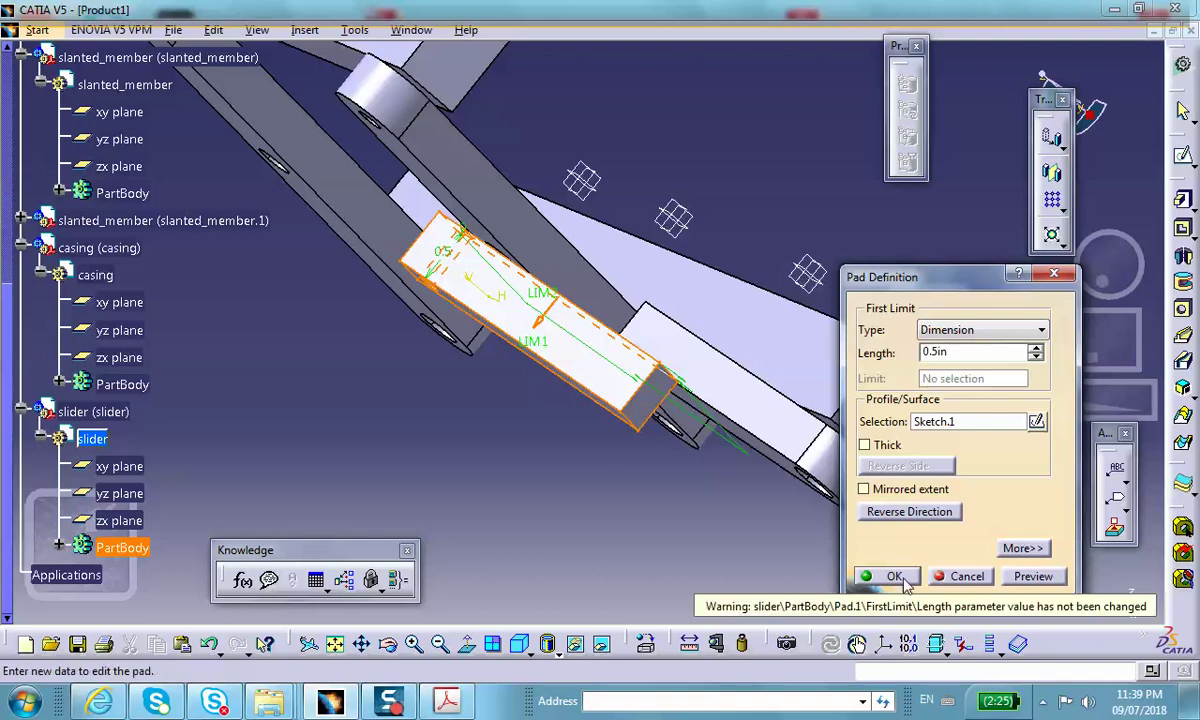
- Activate the top-level Product1 and apply a Fix constraint to the base
{"action": "middle_click_drag", "start_coordinate": [515, 446], "coordinate": [435, 210]}
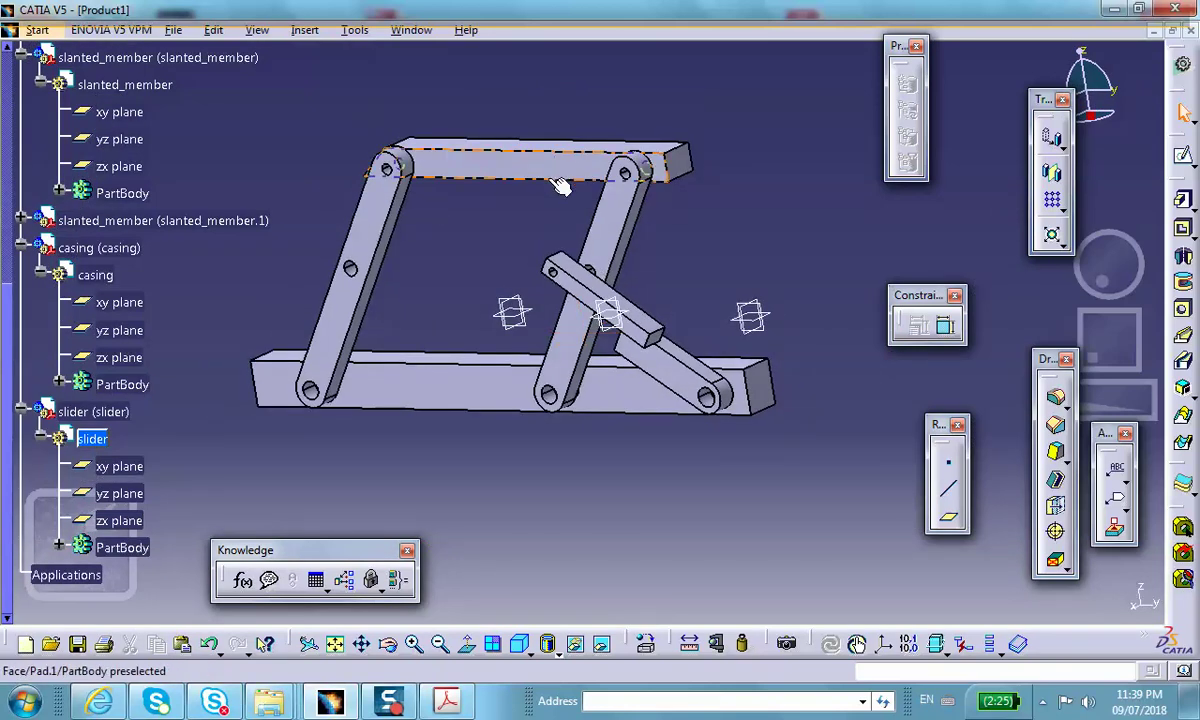
{"action": "scroll", "coordinate": [140, 80], "scroll_direction": "up", "scroll_amount": 5}
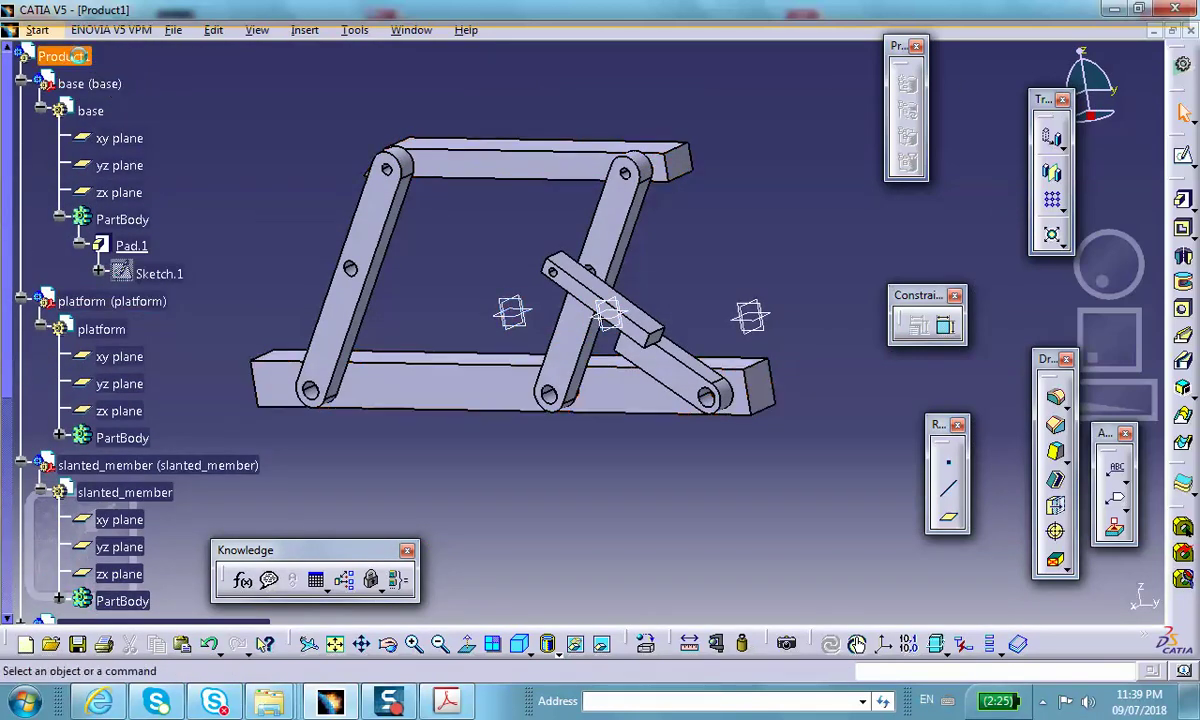
{"action": "double_click", "coordinate": [45, 56]}
{"action": "middle_click_drag", "start_coordinate": [295, 143], "coordinate": [309, 116]}
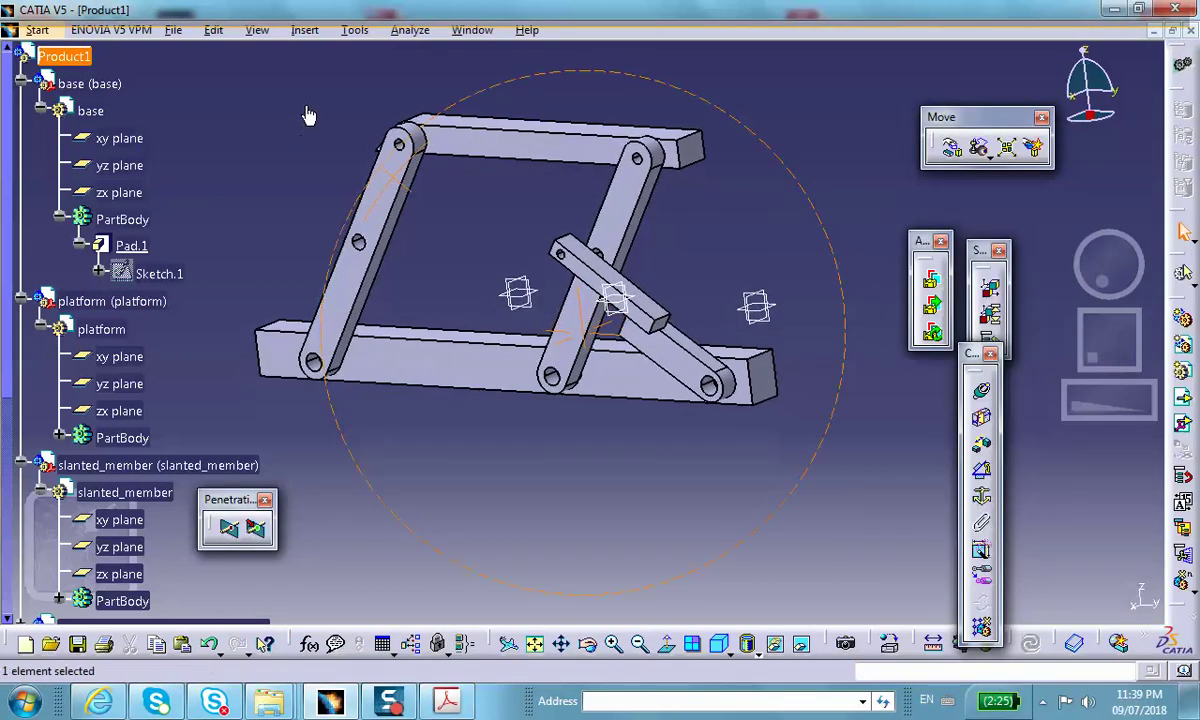
{"action": "left_click", "coordinate": [981, 497]}
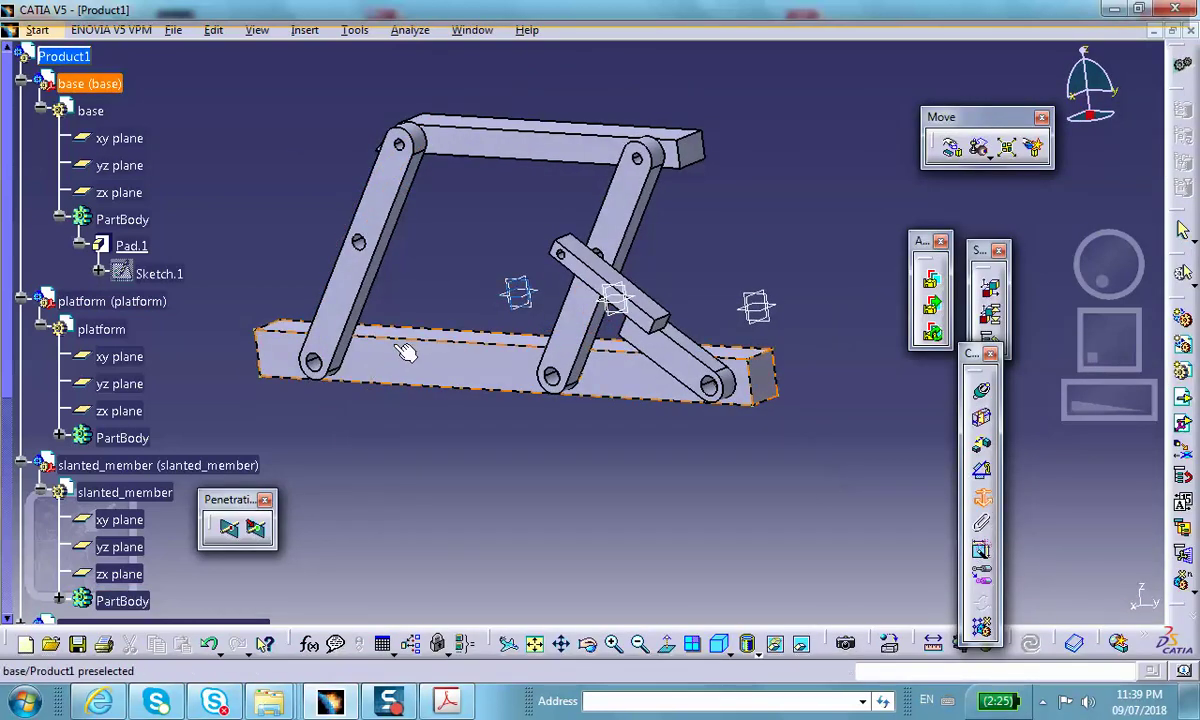
{"action": "left_click", "coordinate": [405, 352]}
- Use Manipulation along the Y axis to spread the two slanted members, the slider and the casing away from their assembled positions
{"action": "middle_click_drag", "start_coordinate": [509, 268], "coordinate": [540, 313]}
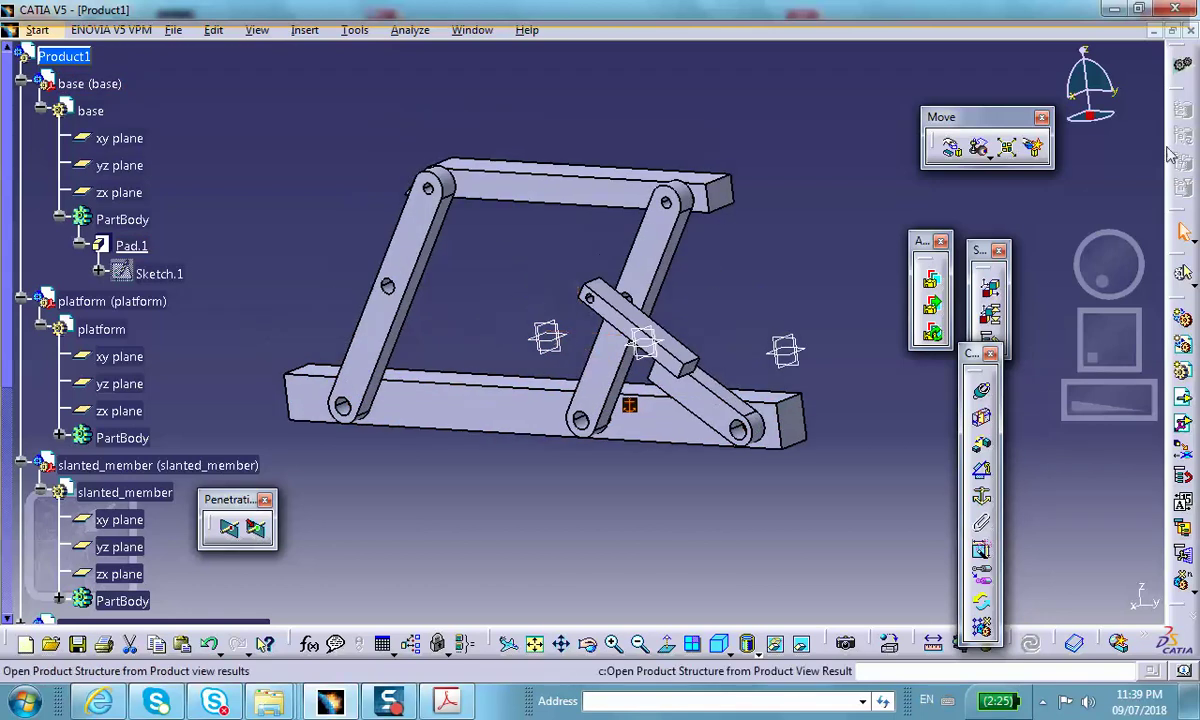
{"action": "left_click", "coordinate": [951, 147]}
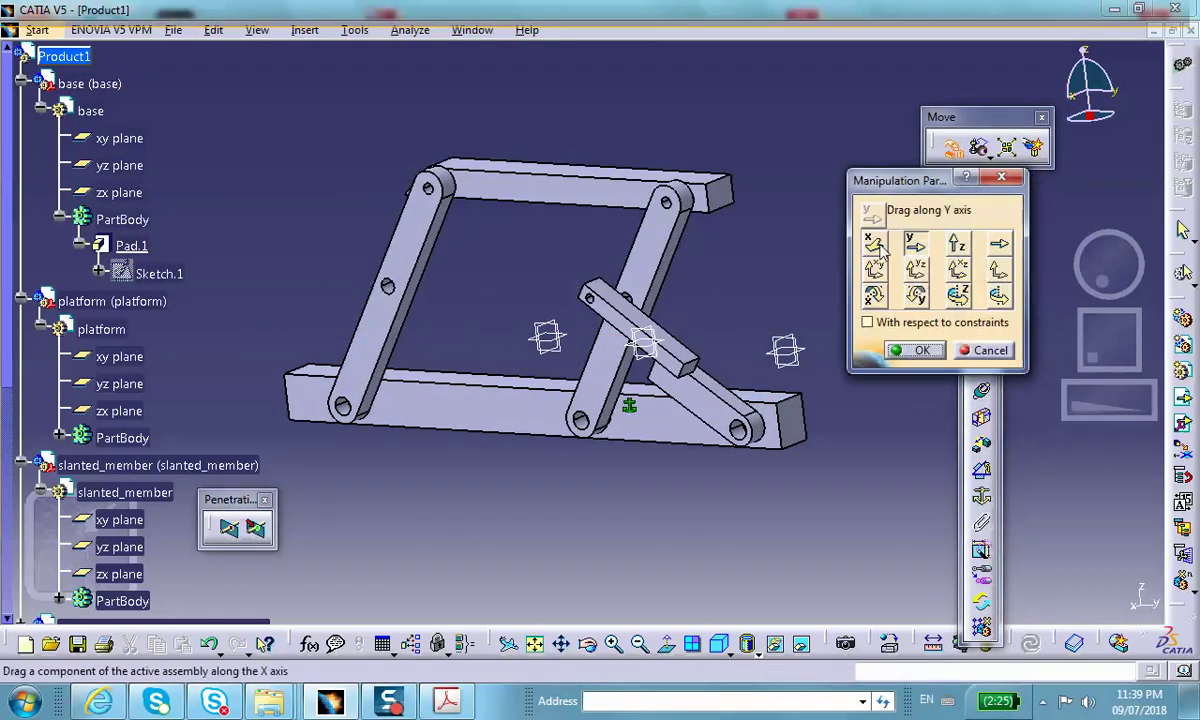
{"action": "left_click_drag", "start_coordinate": [394, 240], "coordinate": [250, 245]}
{"action": "left_click_drag", "start_coordinate": [660, 260], "coordinate": [777, 268]}
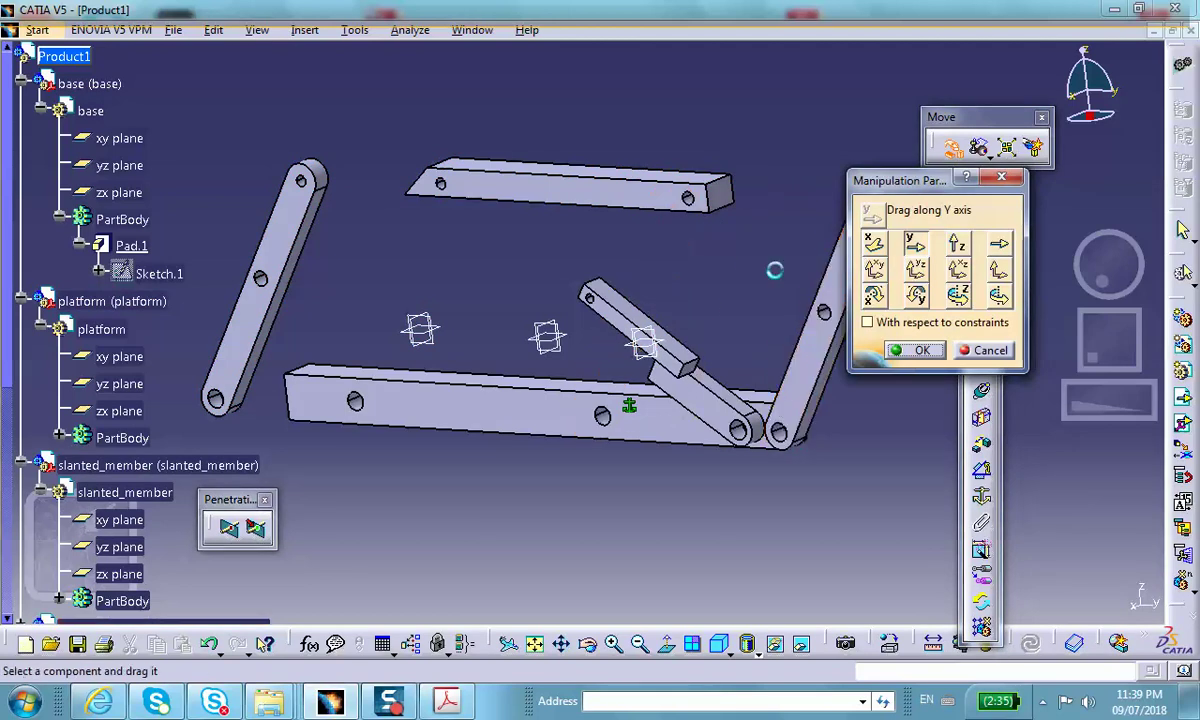
{"action": "left_click_drag", "start_coordinate": [635, 325], "coordinate": [1085, 355]}
{"action": "left_click_drag", "start_coordinate": [707, 390], "coordinate": [950, 420]}
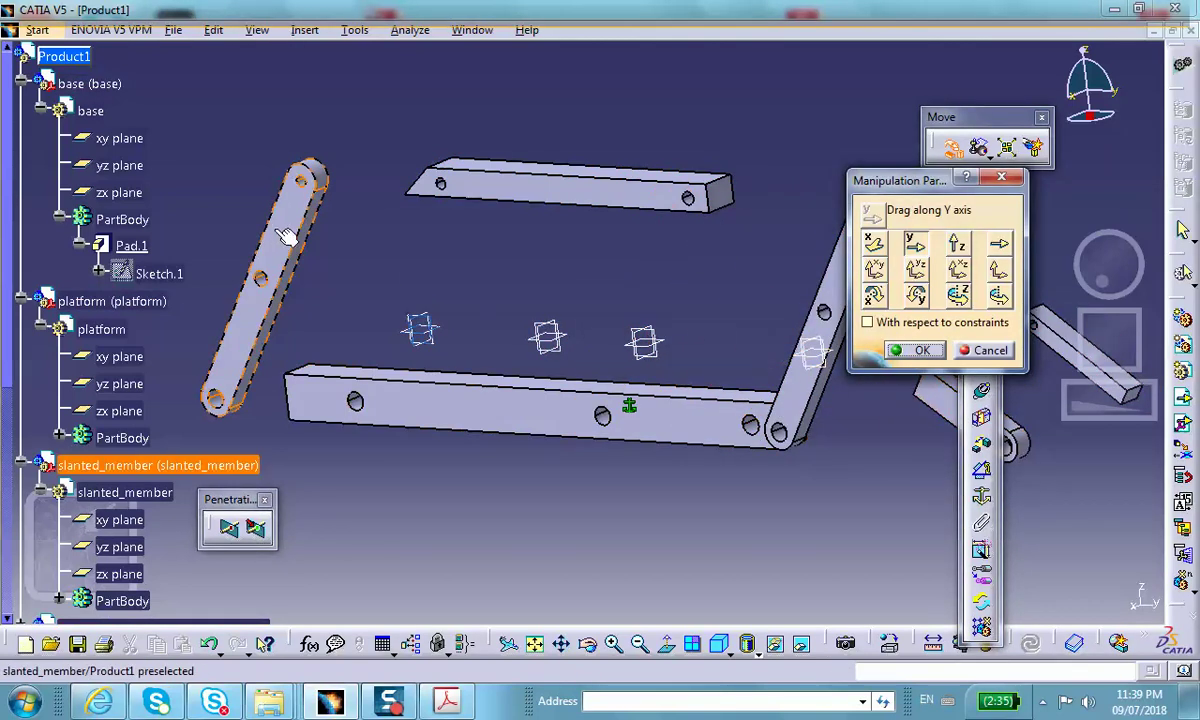
{"action": "left_click", "coordinate": [912, 350]}
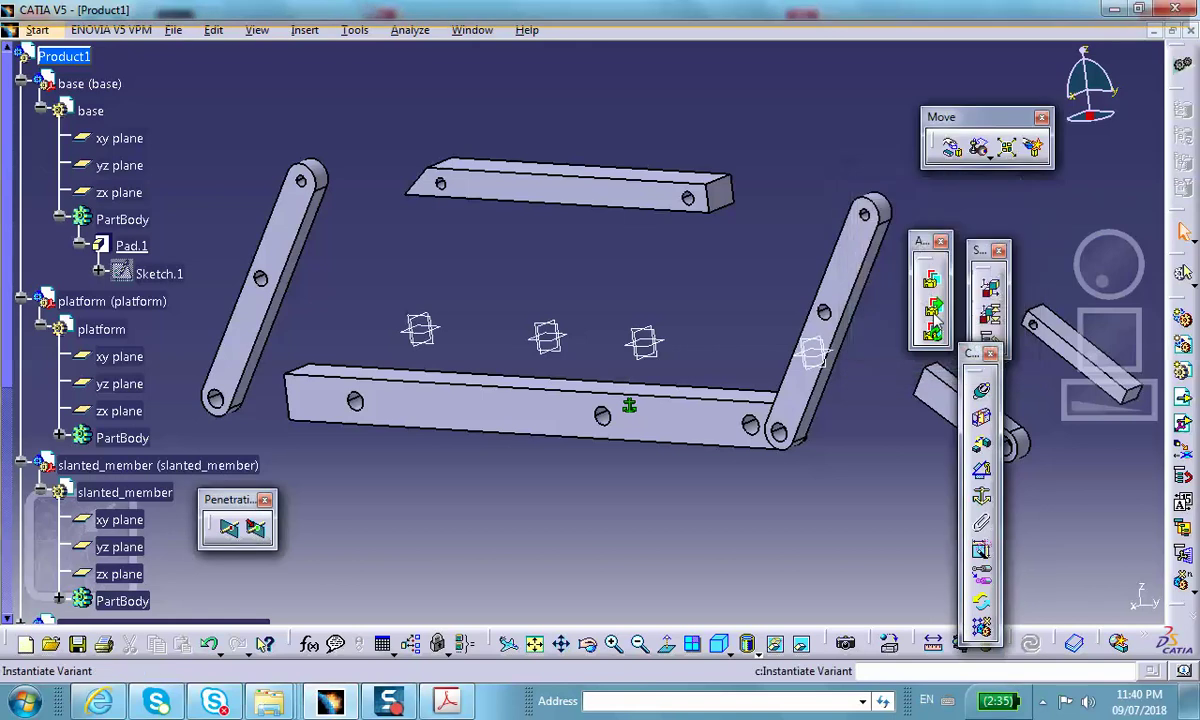
- Add a coincidence constraint between the axes of the base's left end hole and the first slanted member's lower hole
{"action": "left_click", "coordinate": [980, 390]}
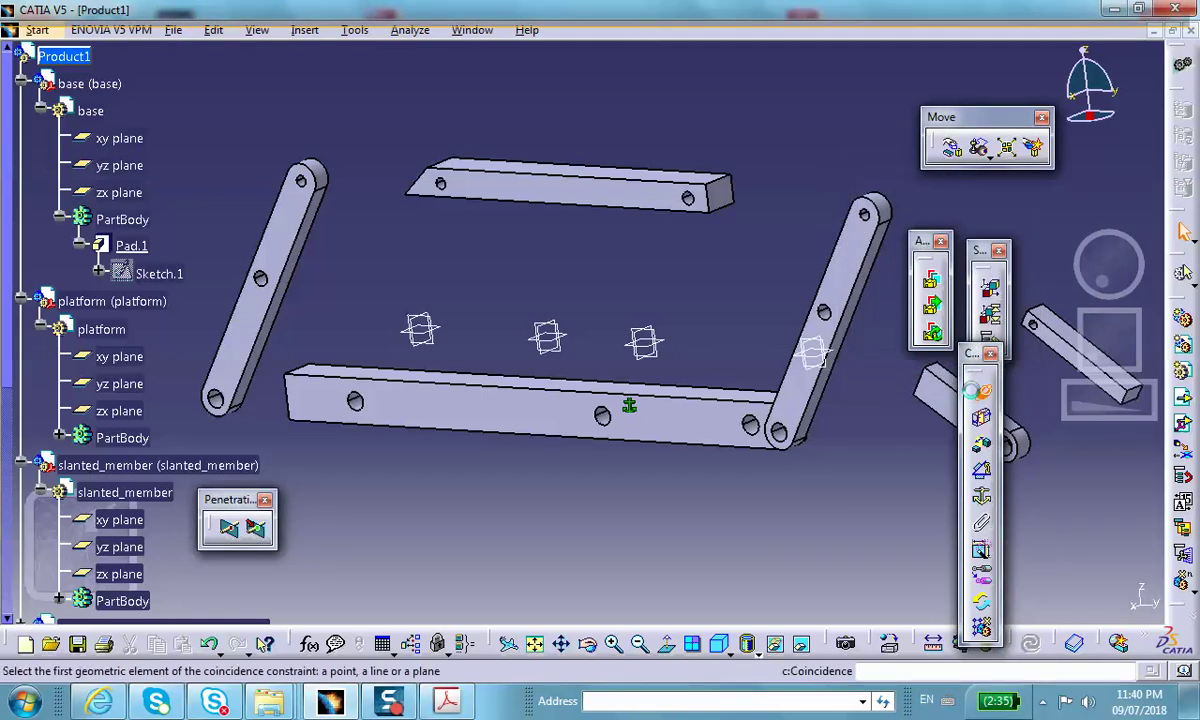
{"action": "left_click", "coordinate": [350, 398]}
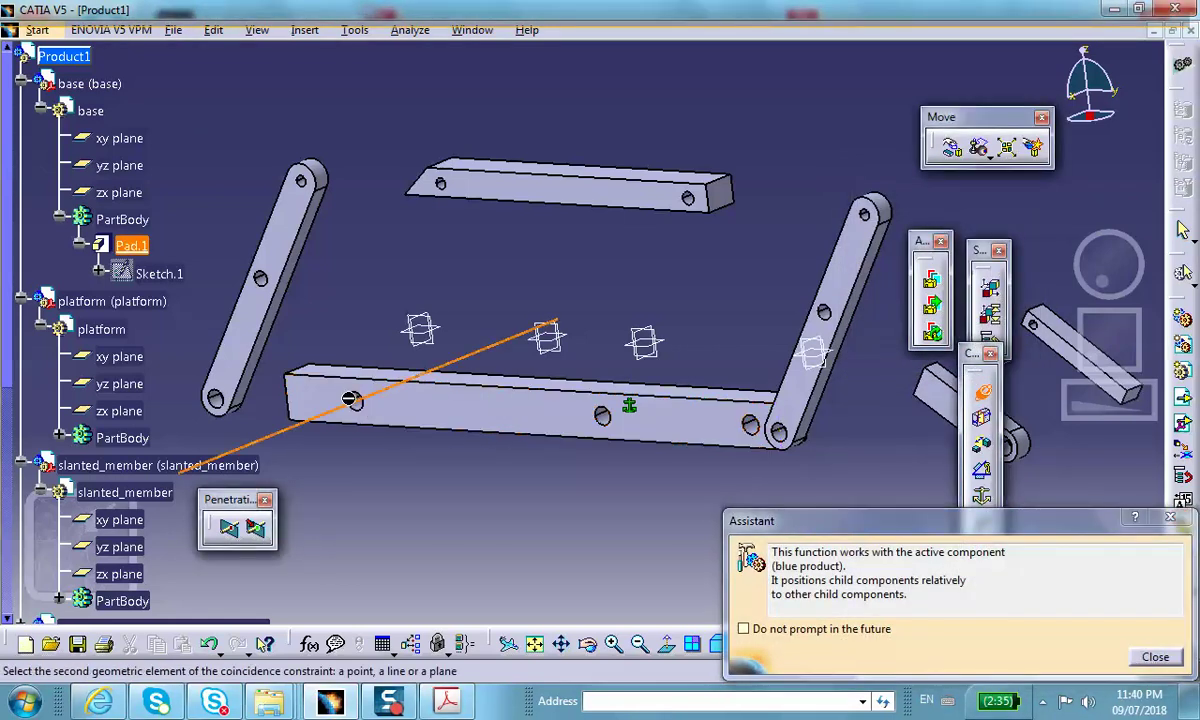
{"action": "left_click", "coordinate": [214, 398]}
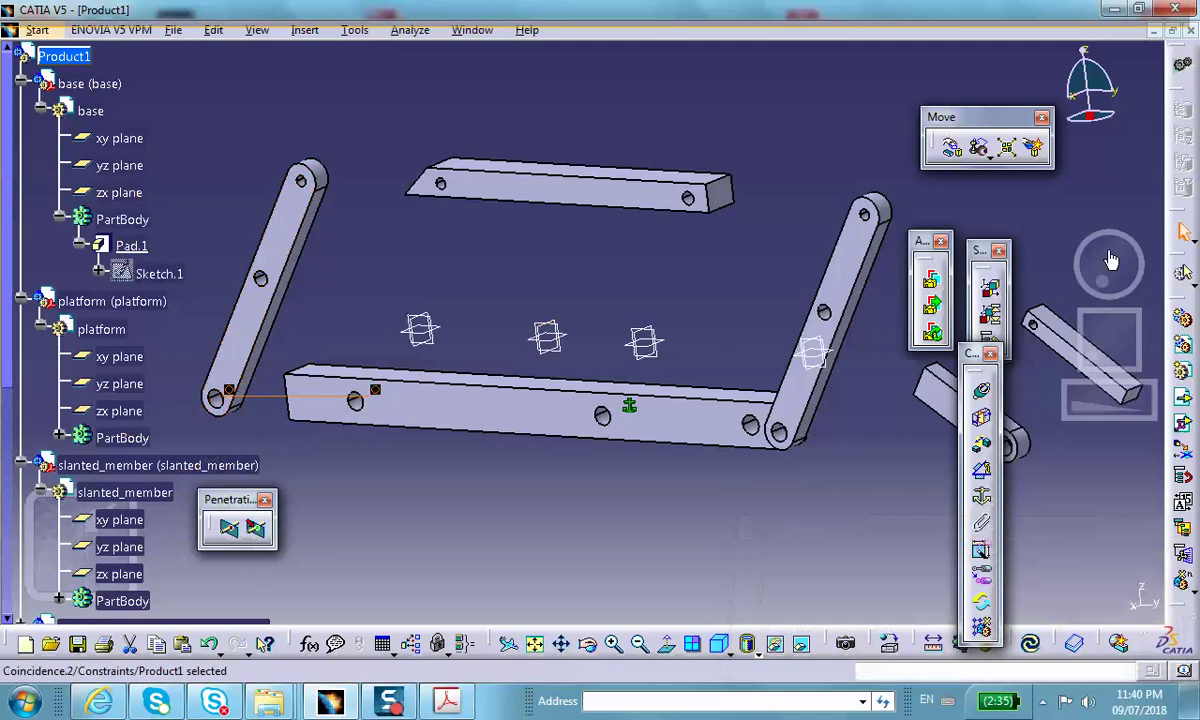
- Make the first slanted member's inner face coincident with the base's front face using Opposite orientation, and update the assembly
{"action": "left_click", "coordinate": [983, 391]}
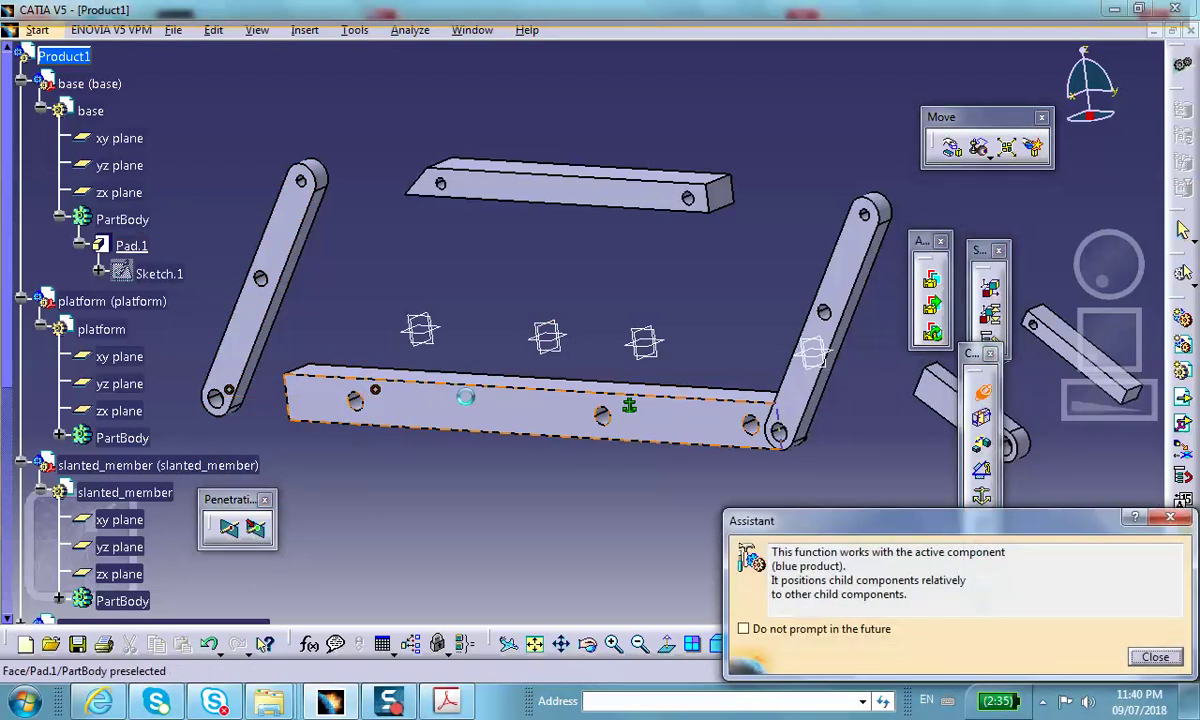
{"action": "left_click", "coordinate": [450, 385]}
{"action": "middle_click_drag", "start_coordinate": [535, 277], "coordinate": [592, 335]}
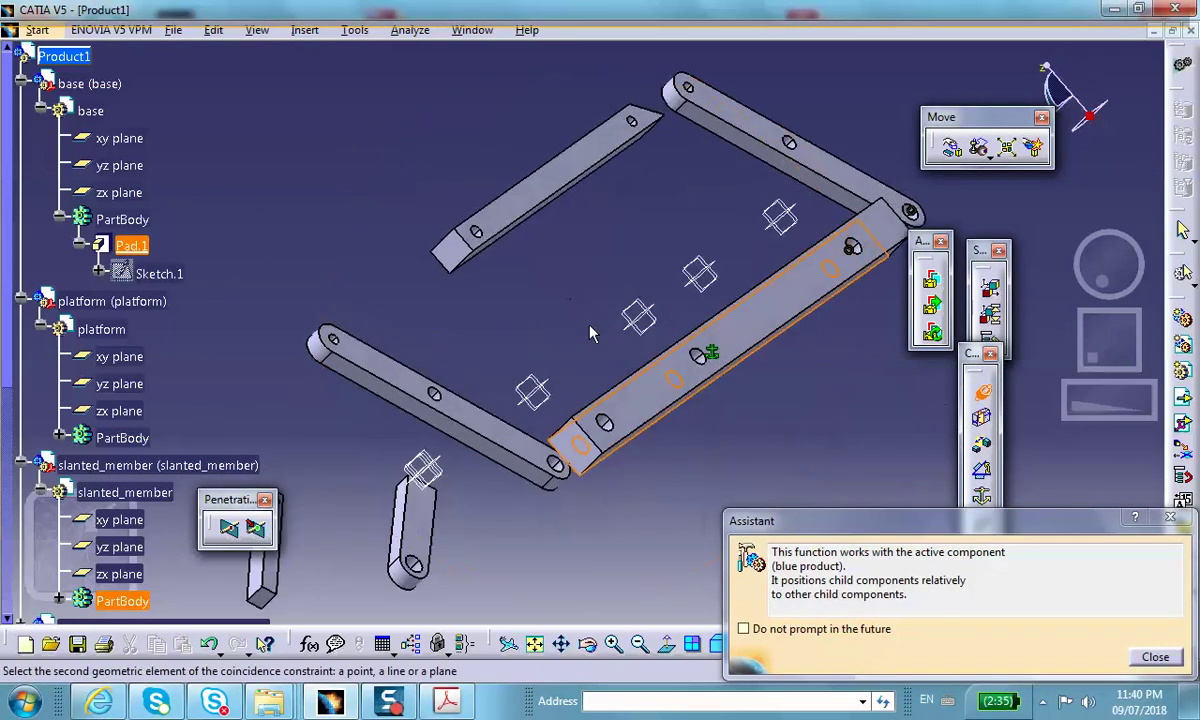
{"action": "left_click", "coordinate": [788, 150]}
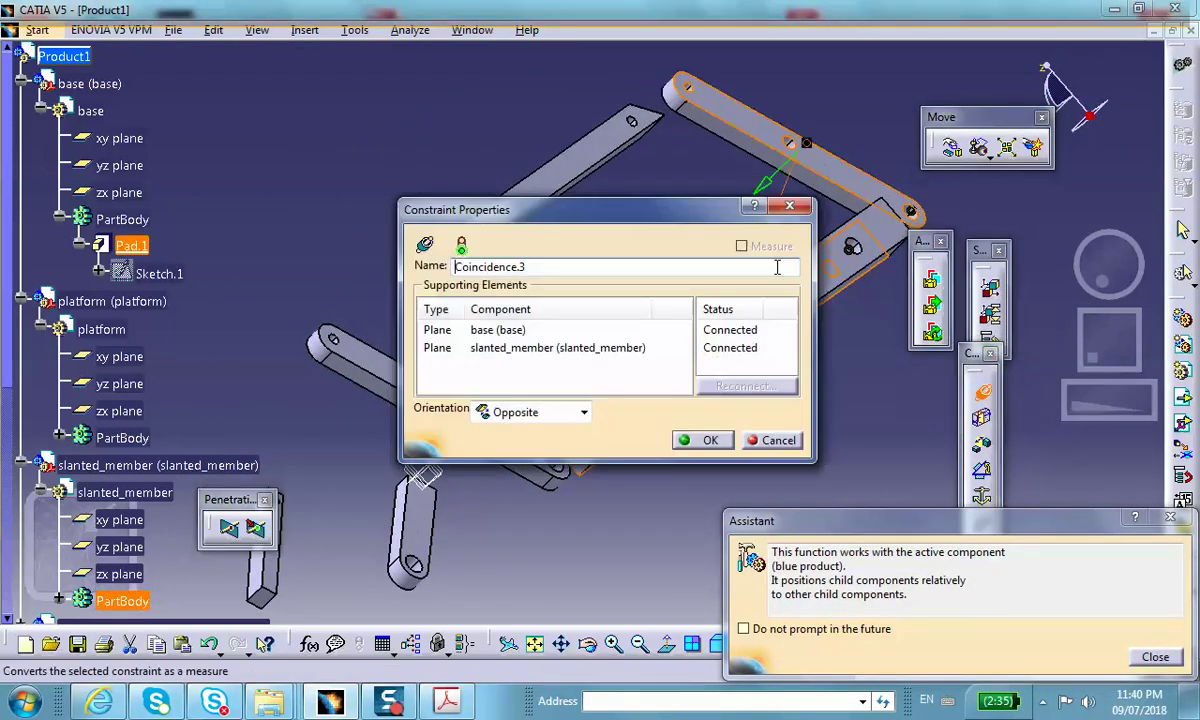
{"action": "left_click", "coordinate": [681, 442]}
{"action": "middle_click_drag", "start_coordinate": [537, 287], "coordinate": [880, 380]}
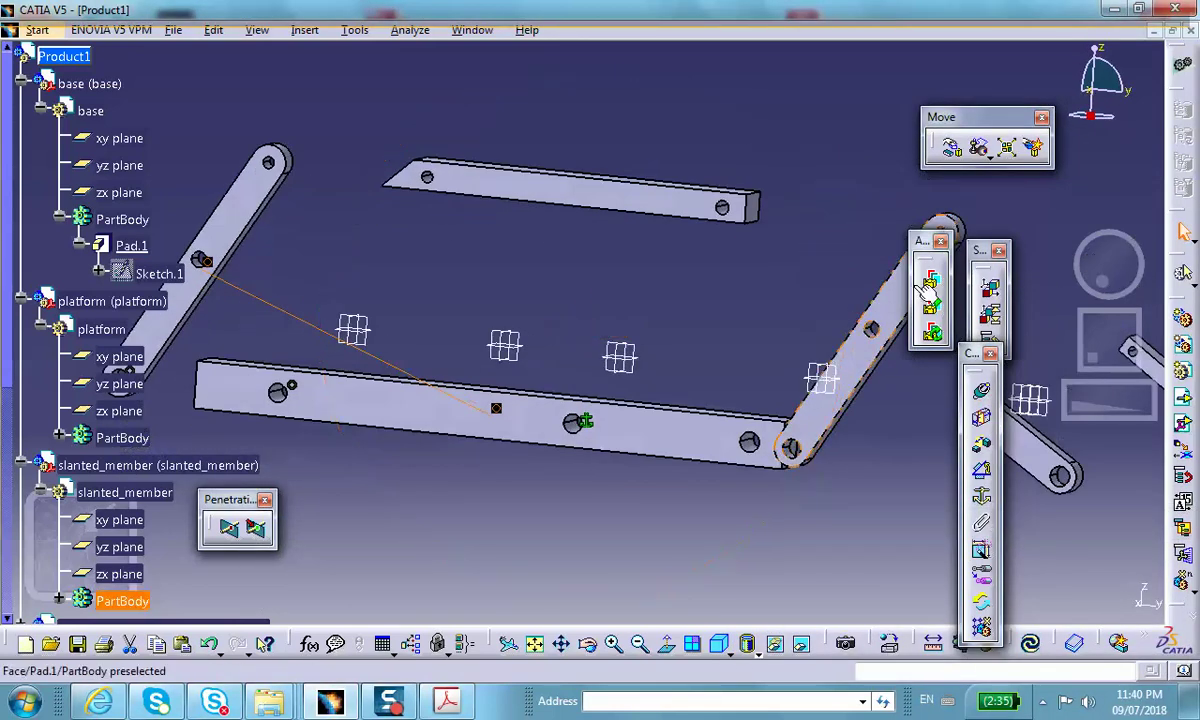
{"action": "left_click", "coordinate": [1033, 647]}
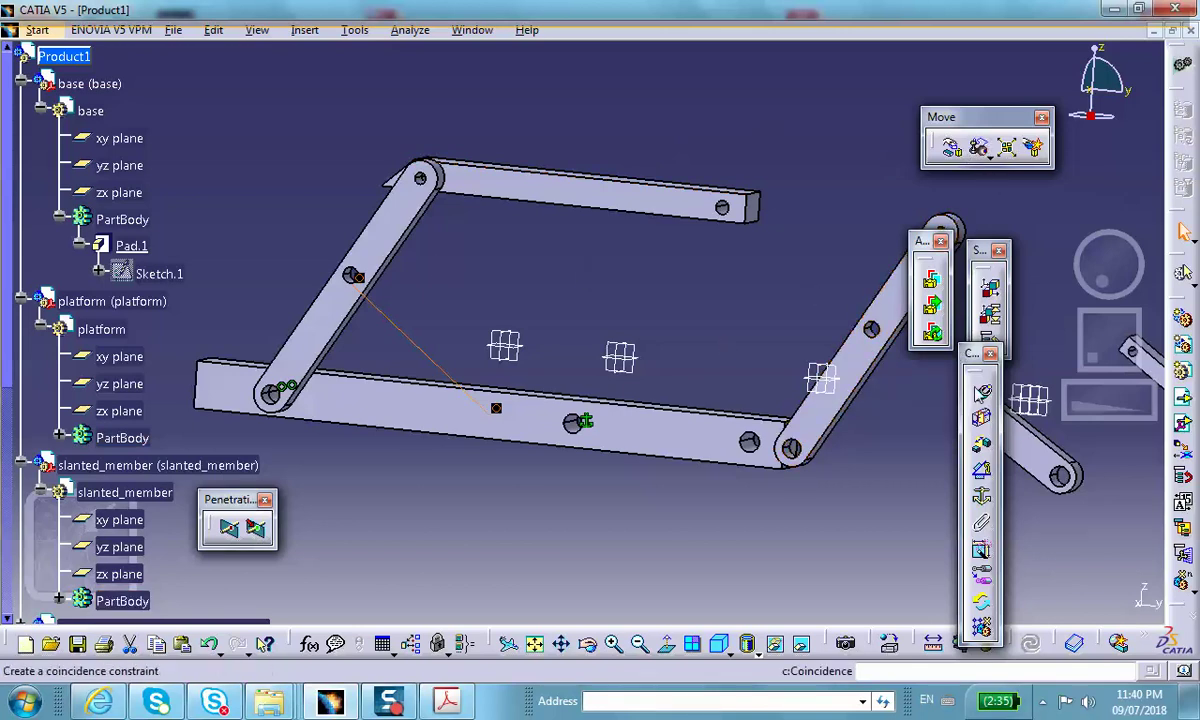
- Add a coincidence constraint between the axes of the base's middle hole and the second slanted member's lower hole
{"action": "left_click", "coordinate": [981, 390]}
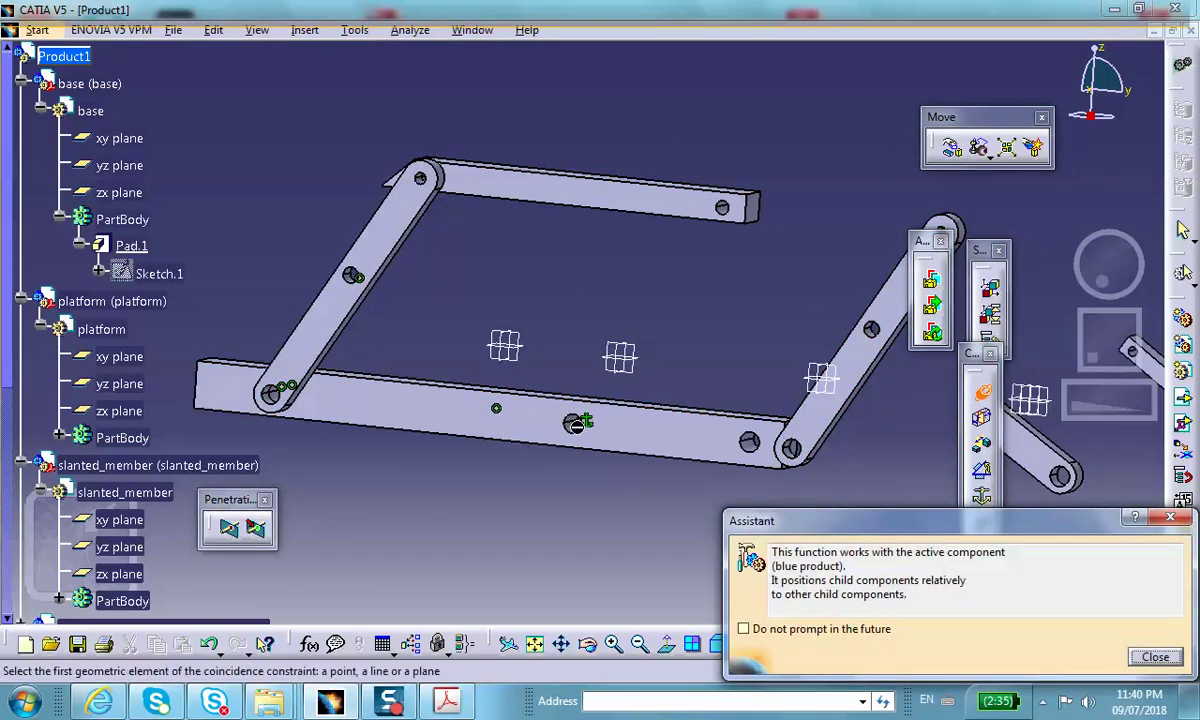
{"action": "left_click", "coordinate": [578, 428]}
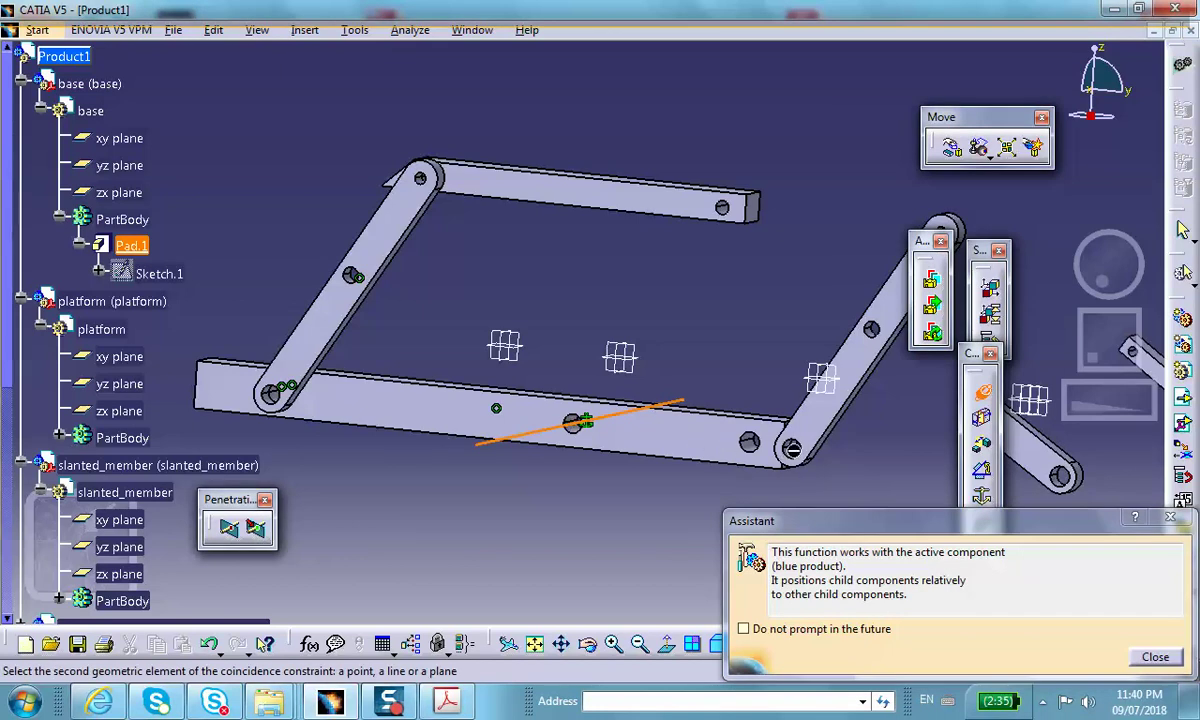
{"action": "middle_click_drag", "start_coordinate": [791, 447], "coordinate": [817, 466]}
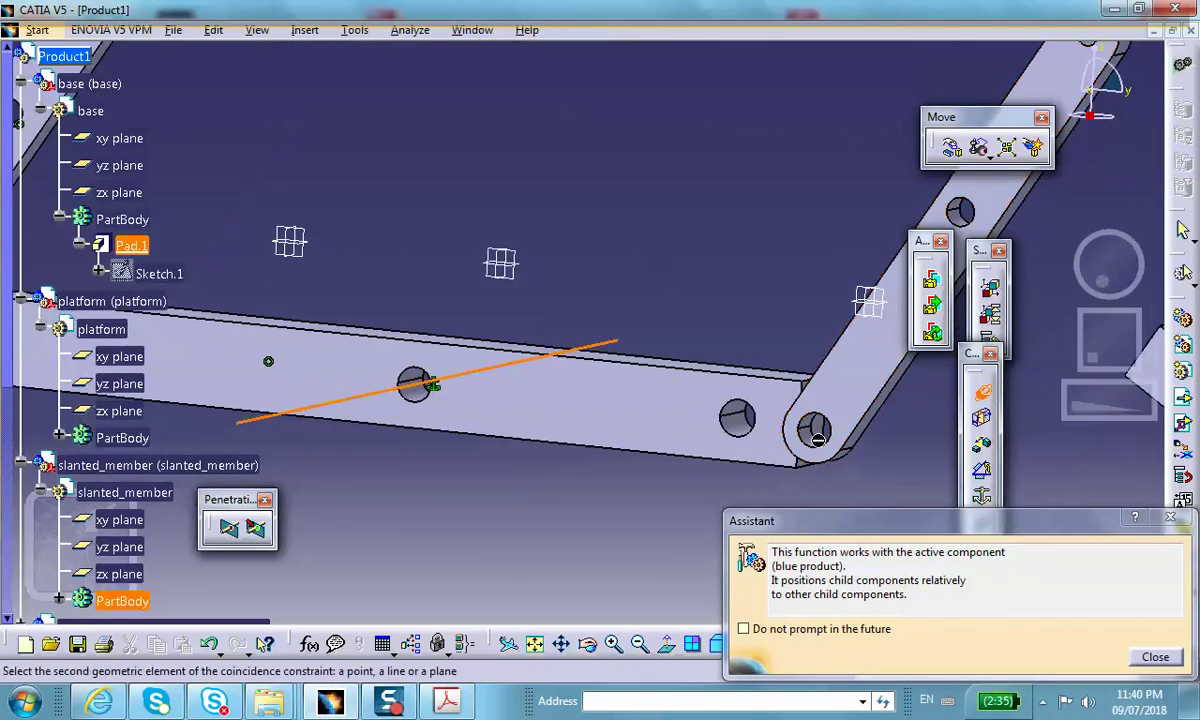
{"action": "left_click", "coordinate": [807, 438]}
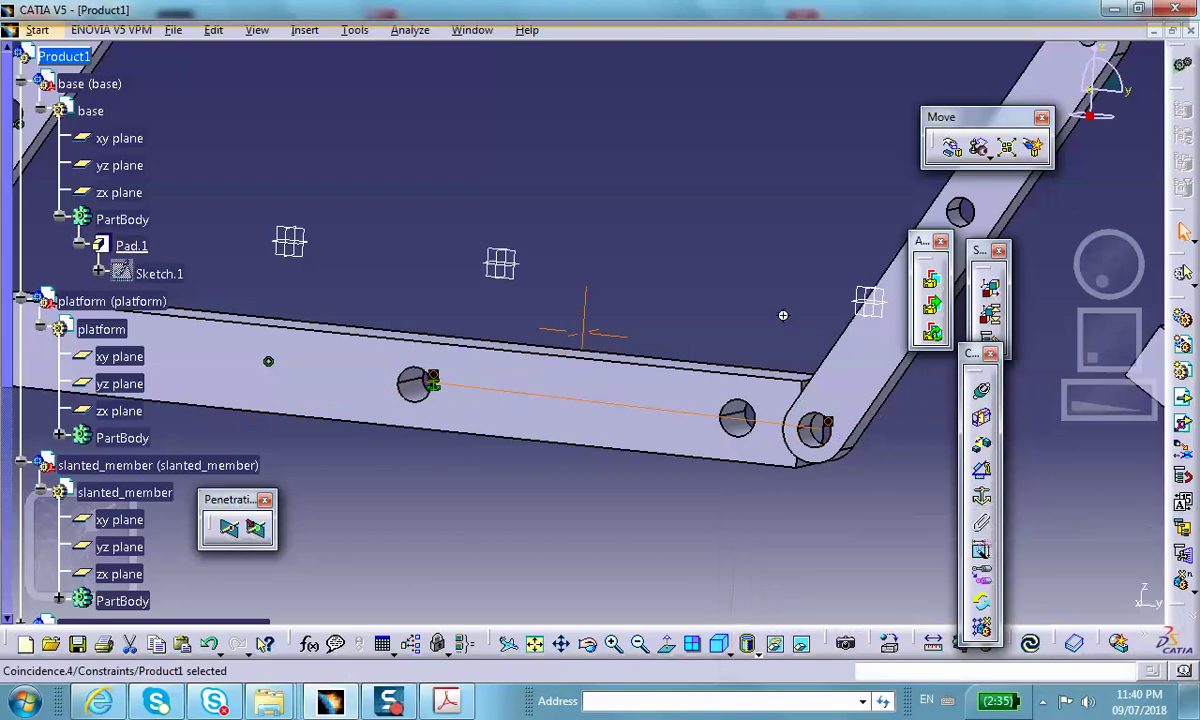
{"action": "middle_click_drag", "start_coordinate": [783, 323], "coordinate": [1030, 148]}
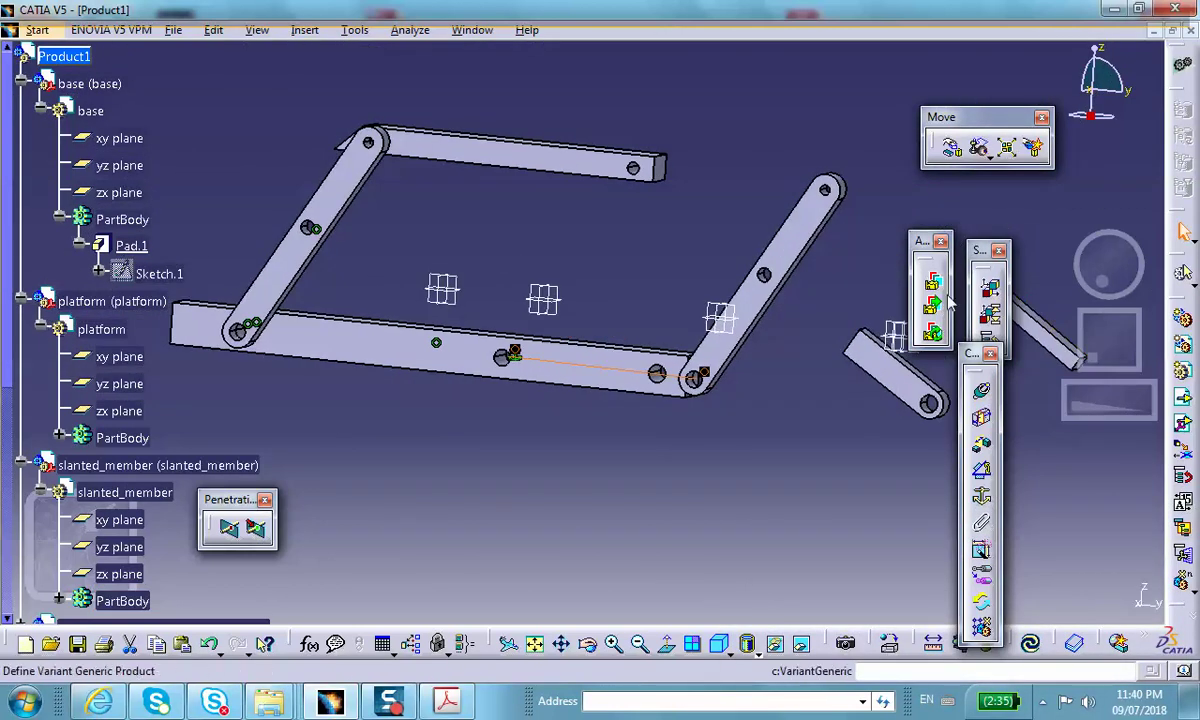
- Make the second slanted member's inner face coincident with the base's front face using Opposite orientation, and update the assembly
{"action": "left_click", "coordinate": [982, 393]}
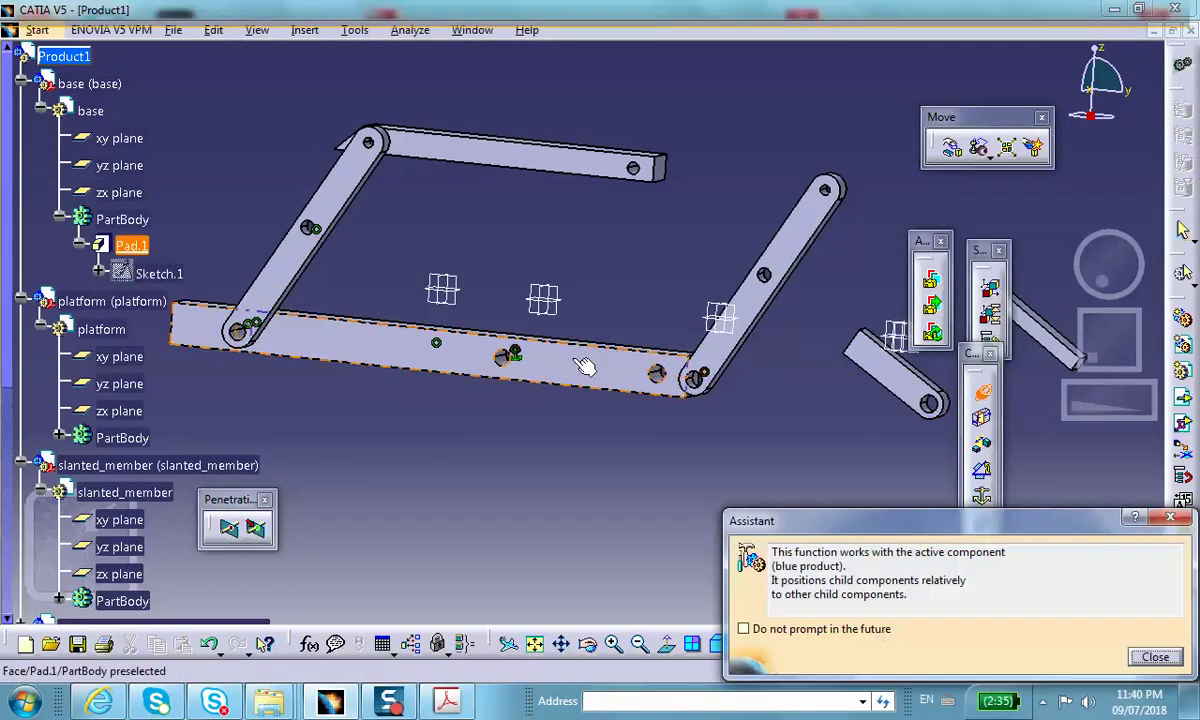
{"action": "left_click", "coordinate": [585, 366]}
{"action": "middle_click_drag", "start_coordinate": [789, 311], "coordinate": [405, 215]}
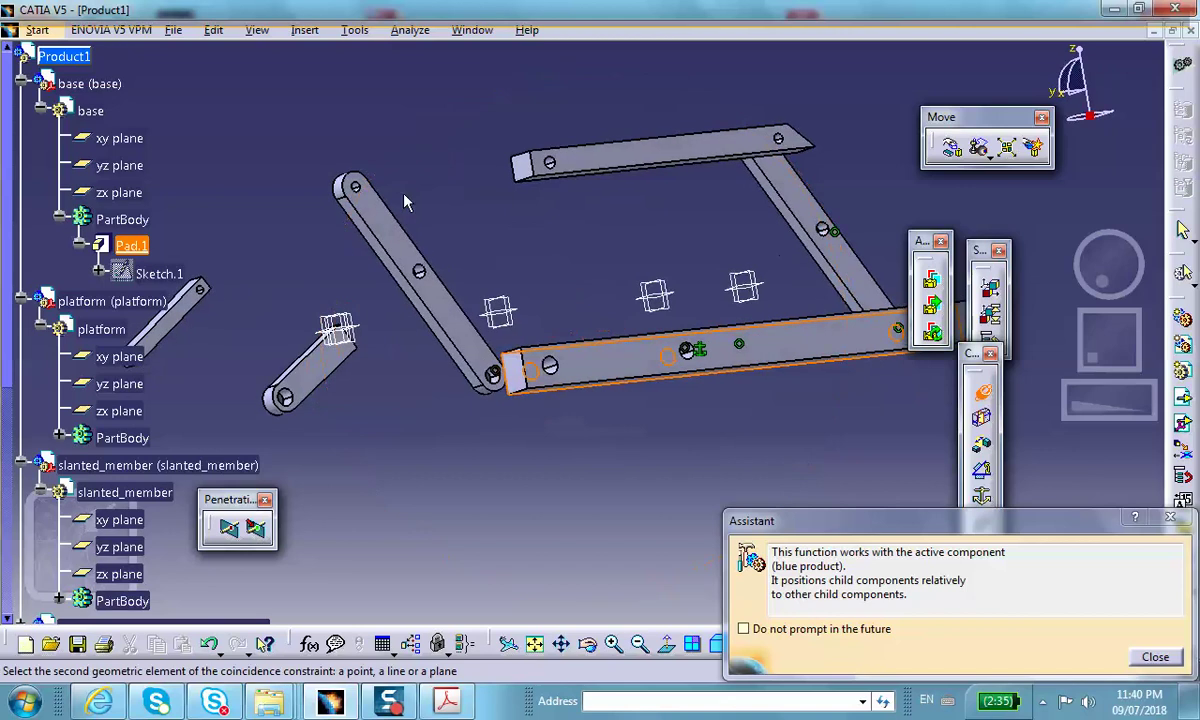
{"action": "left_click", "coordinate": [397, 232]}
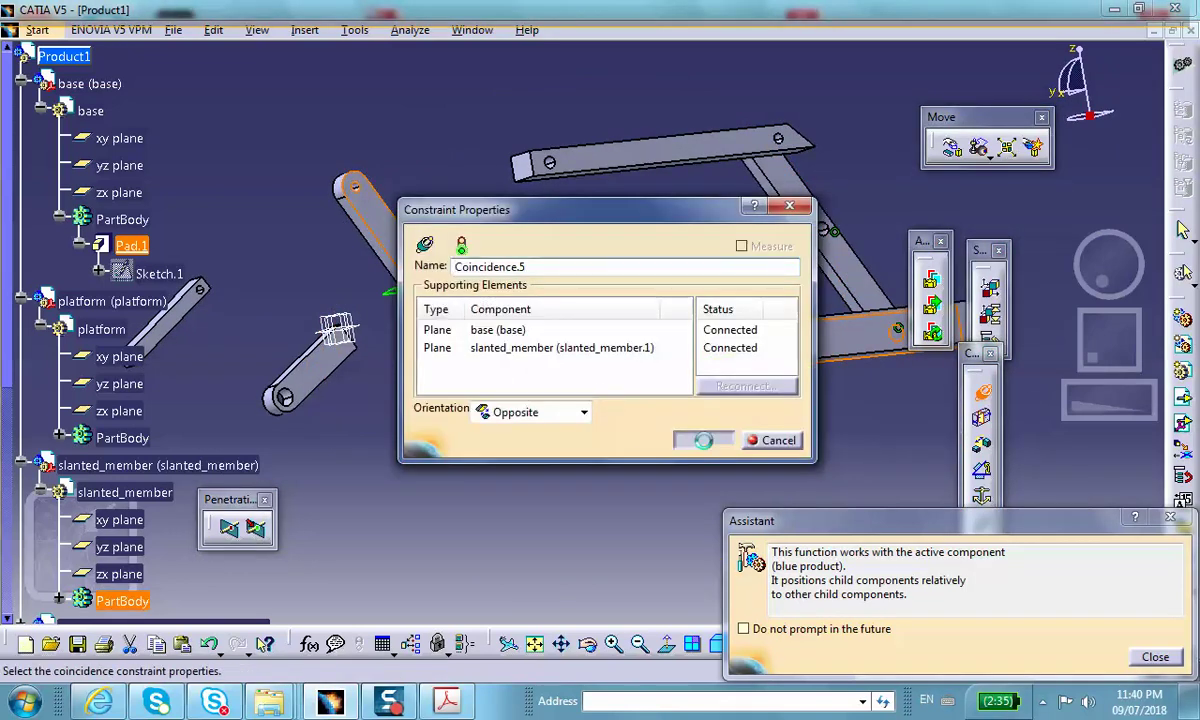
{"action": "left_click", "coordinate": [706, 441]}
{"action": "middle_click_drag", "start_coordinate": [700, 345], "coordinate": [885, 335]}
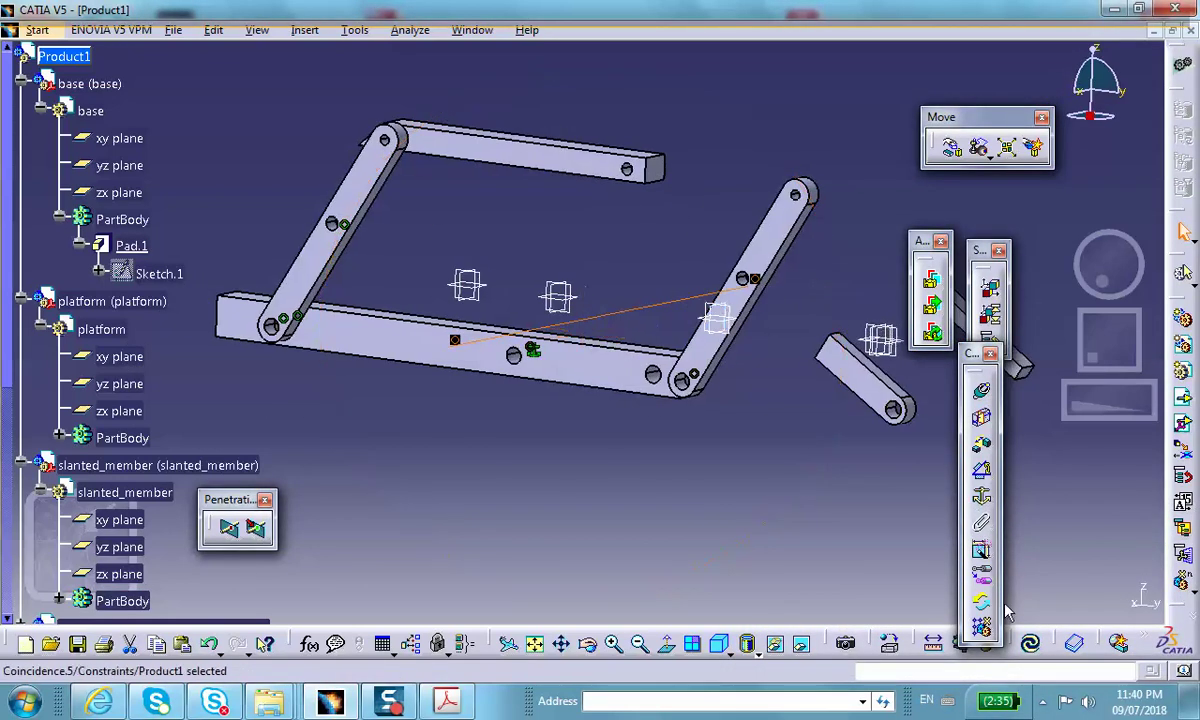
{"action": "left_click", "coordinate": [1033, 648]}
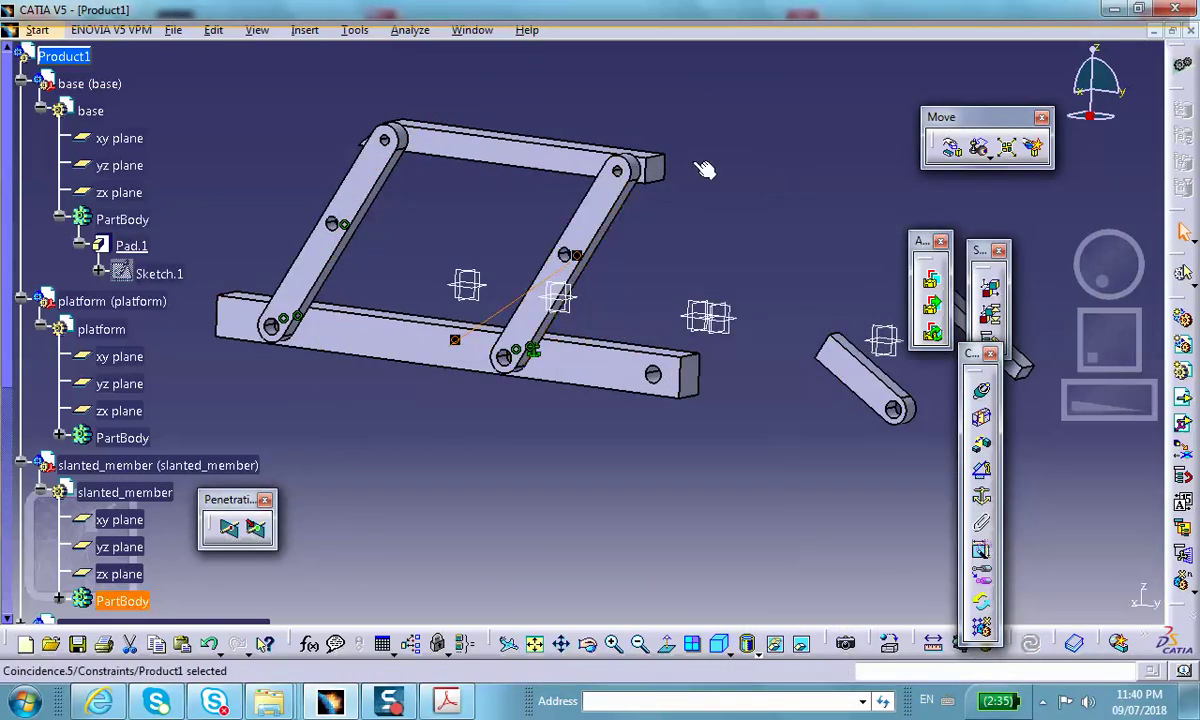
- Add a coincidence constraint between the axes of the second slanted member's upper hole and the platform's square-end hole
{"action": "middle_click_drag", "start_coordinate": [748, 196], "coordinate": [748, 196]}
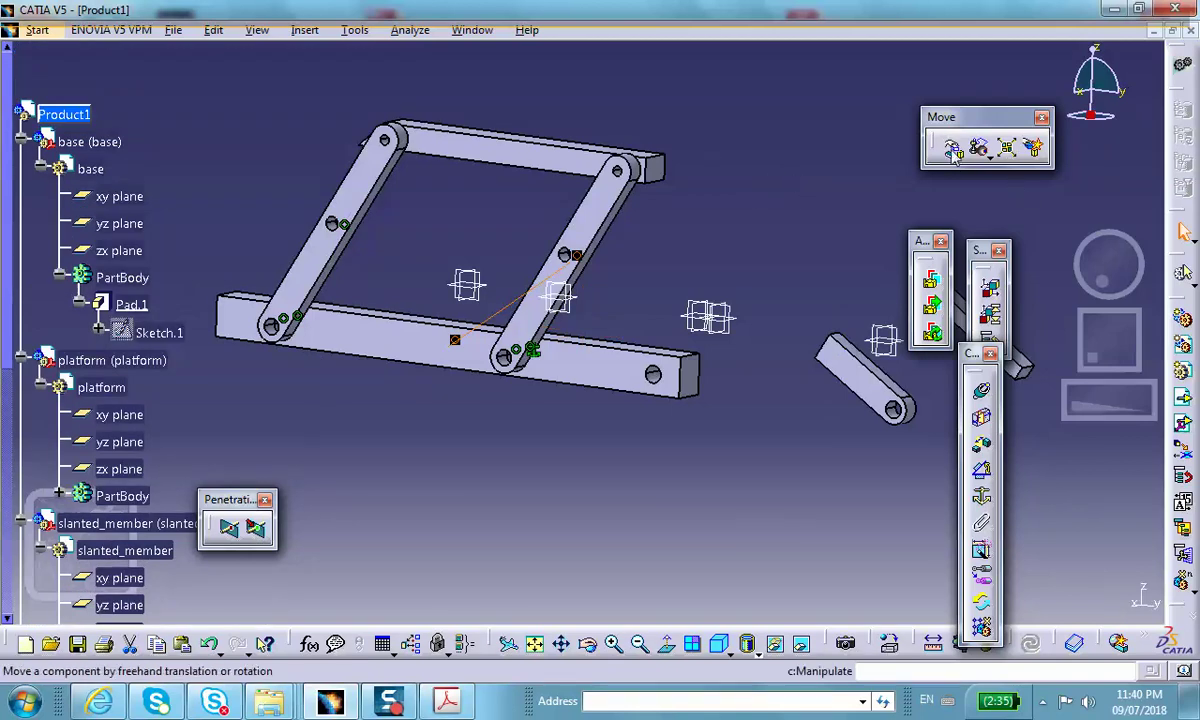
{"action": "left_click", "coordinate": [982, 392]}
{"action": "middle_click_drag", "start_coordinate": [675, 263], "coordinate": [550, 298], "text": "ctrl"}
{"action": "left_click", "coordinate": [613, 232]}
{"action": "left_click", "coordinate": [548, 296]}
{"action": "middle_click_drag", "start_coordinate": [402, 270], "coordinate": [729, 193]}
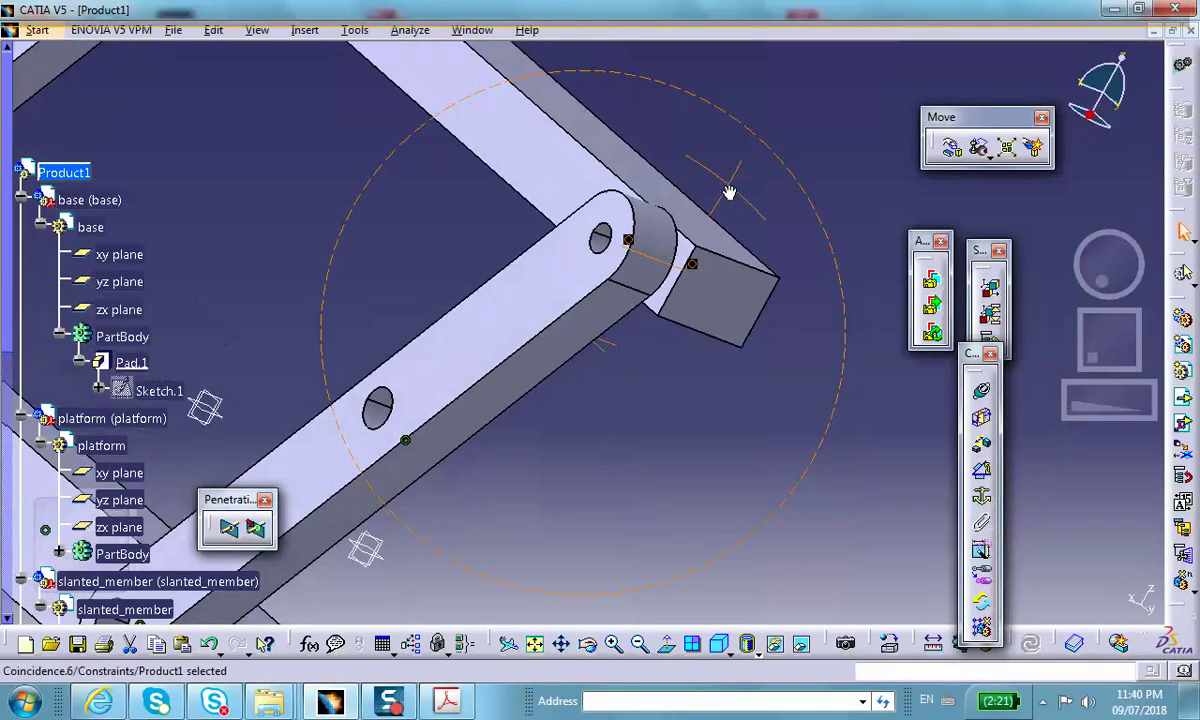
- Make the platform's front face coincident with the second slanted member's inner face using Opposite orientation
{"action": "left_click", "coordinate": [983, 393]}
{"action": "left_click", "coordinate": [636, 252]}
{"action": "middle_click_drag", "start_coordinate": [636, 252], "coordinate": [395, 225]}
{"action": "left_click", "coordinate": [507, 332]}
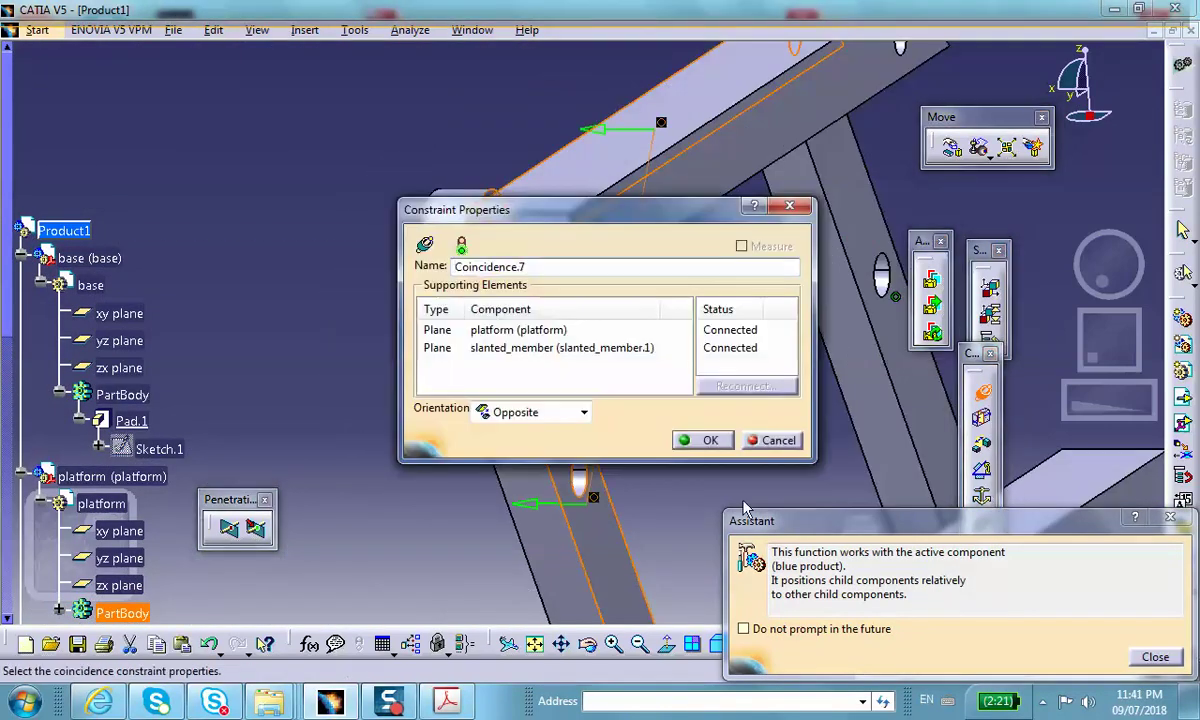
{"action": "left_click", "coordinate": [703, 440]}
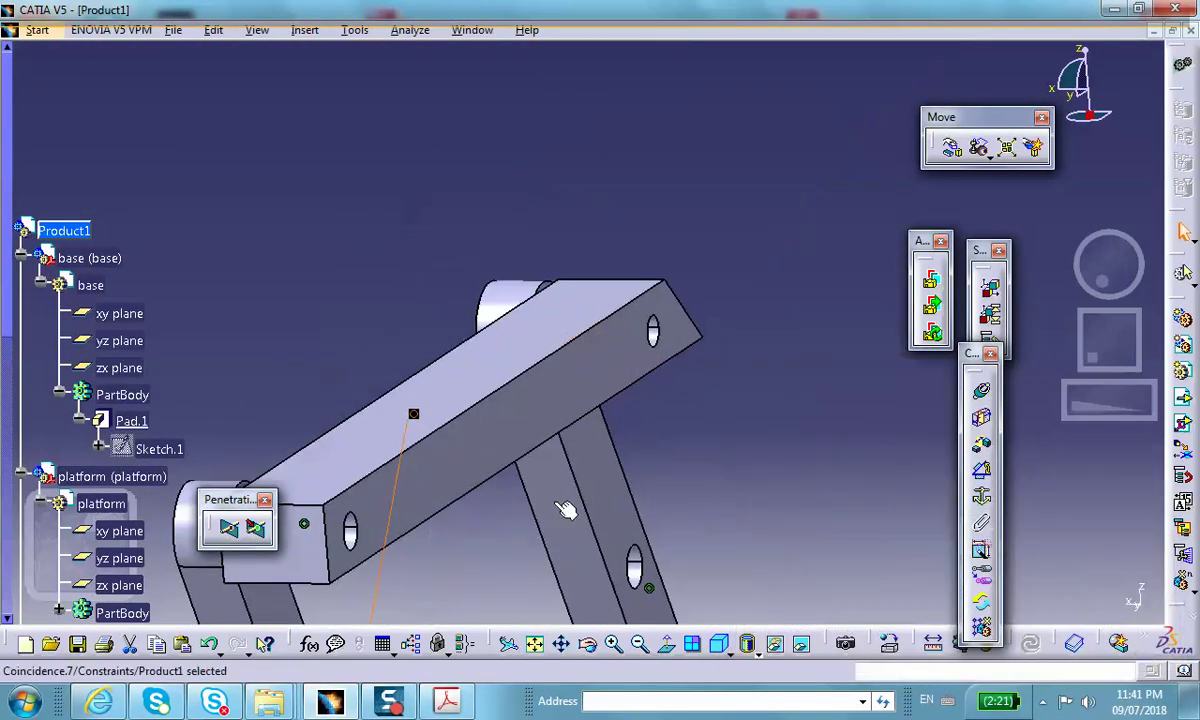
- Add a coincidence constraint between the axes of the platform's angled-end hole and the first slanted member's upper hole
{"action": "middle_click_drag", "start_coordinate": [880, 459], "coordinate": [728, 440]}
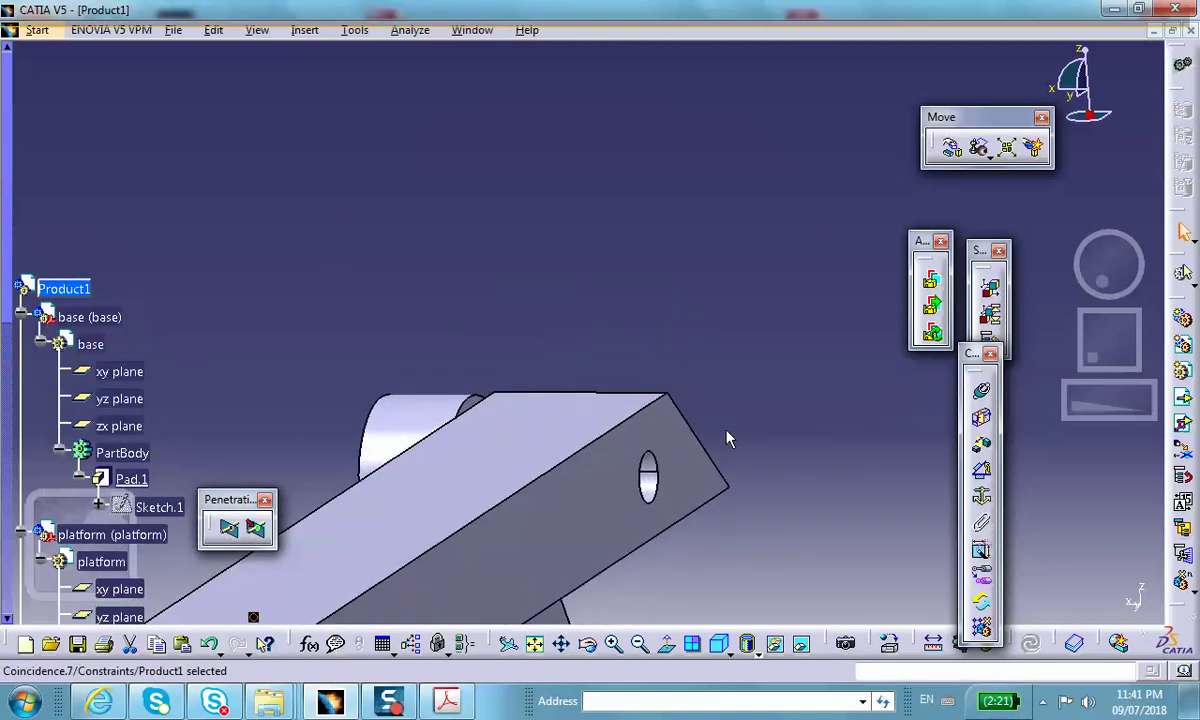
{"action": "left_click", "coordinate": [983, 391]}
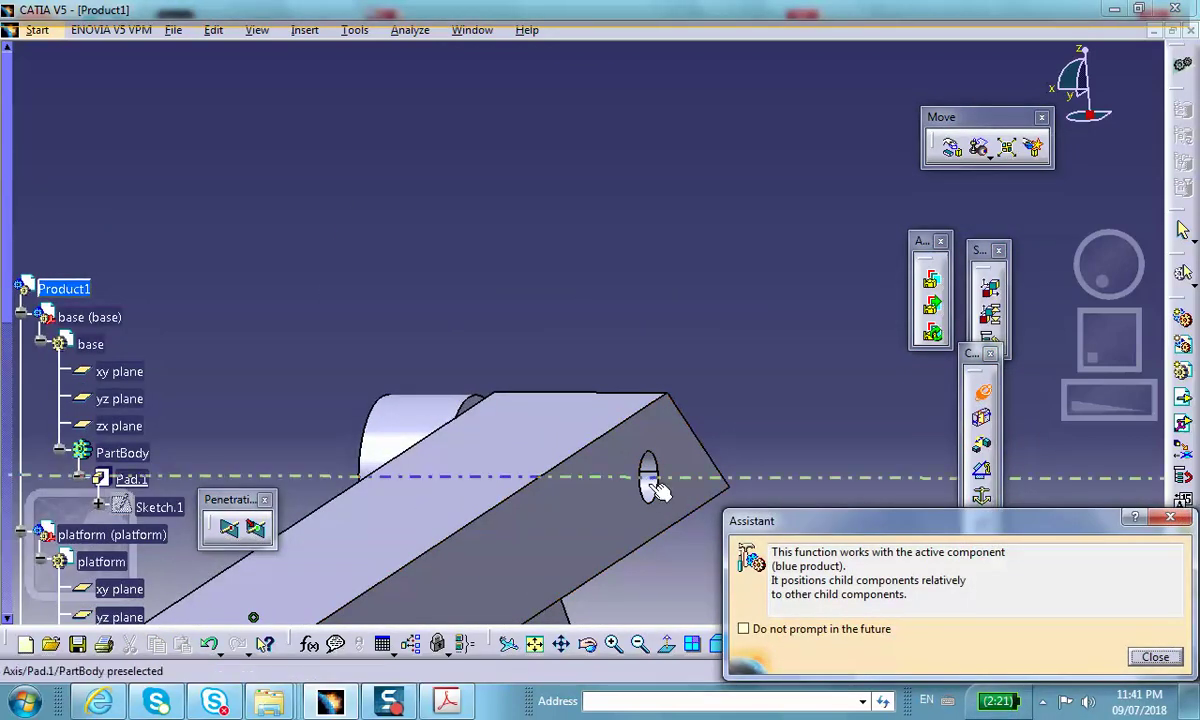
{"action": "left_click", "coordinate": [643, 477]}
{"action": "middle_click_drag", "start_coordinate": [586, 454], "coordinate": [960, 362]}
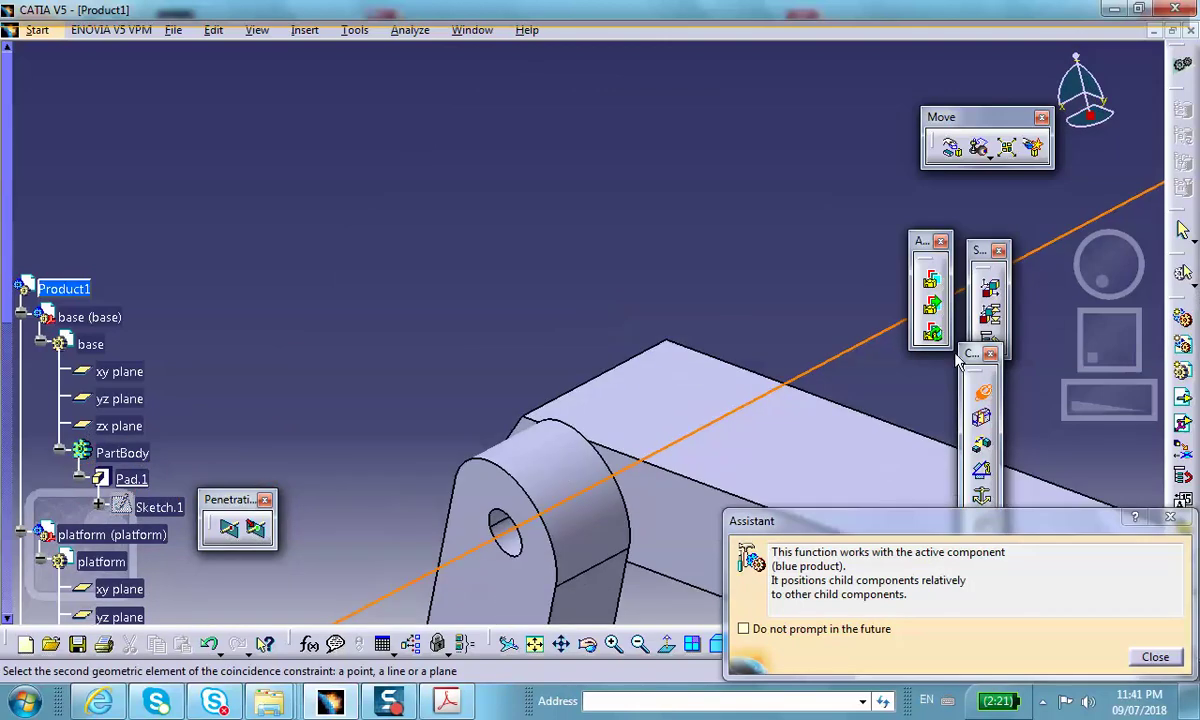
{"action": "left_click", "coordinate": [515, 545]}
{"action": "middle_click_drag", "start_coordinate": [678, 539], "coordinate": [634, 442]}
{"action": "left_click", "coordinate": [641, 458]}
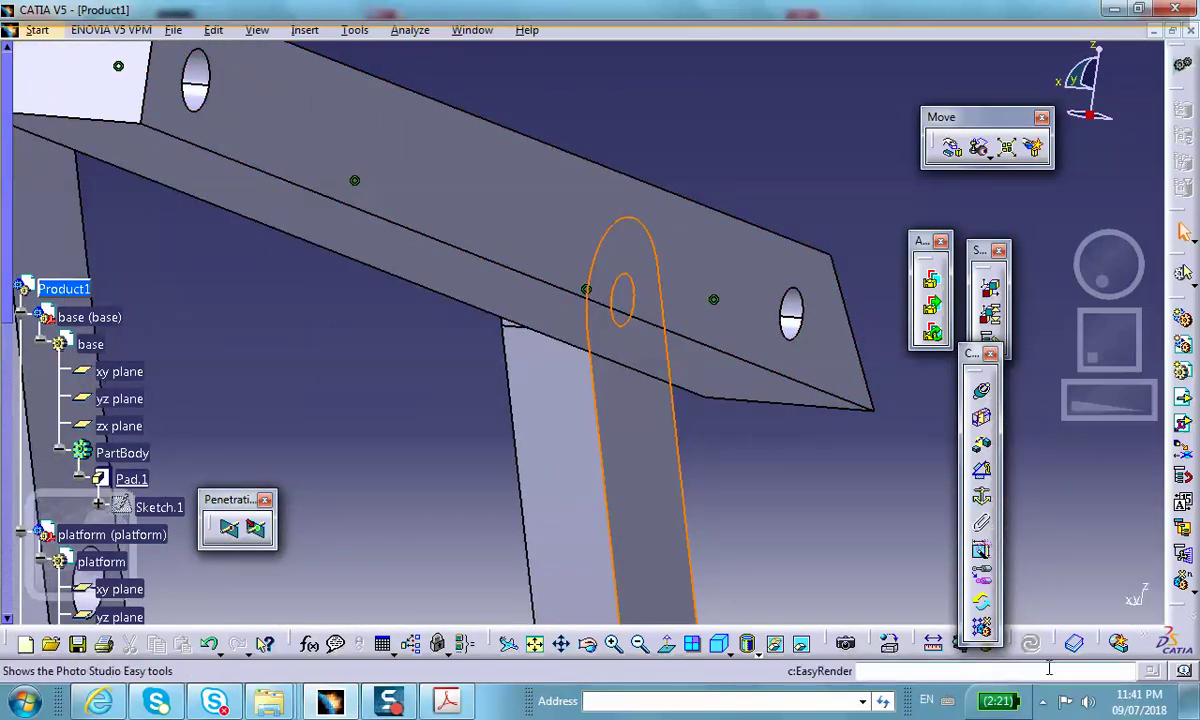
- Try to constrain the casing's hole axis with a coincidence while the first slanted member's face is still selected
{"action": "middle_click_drag", "start_coordinate": [362, 220], "coordinate": [432, 201]}
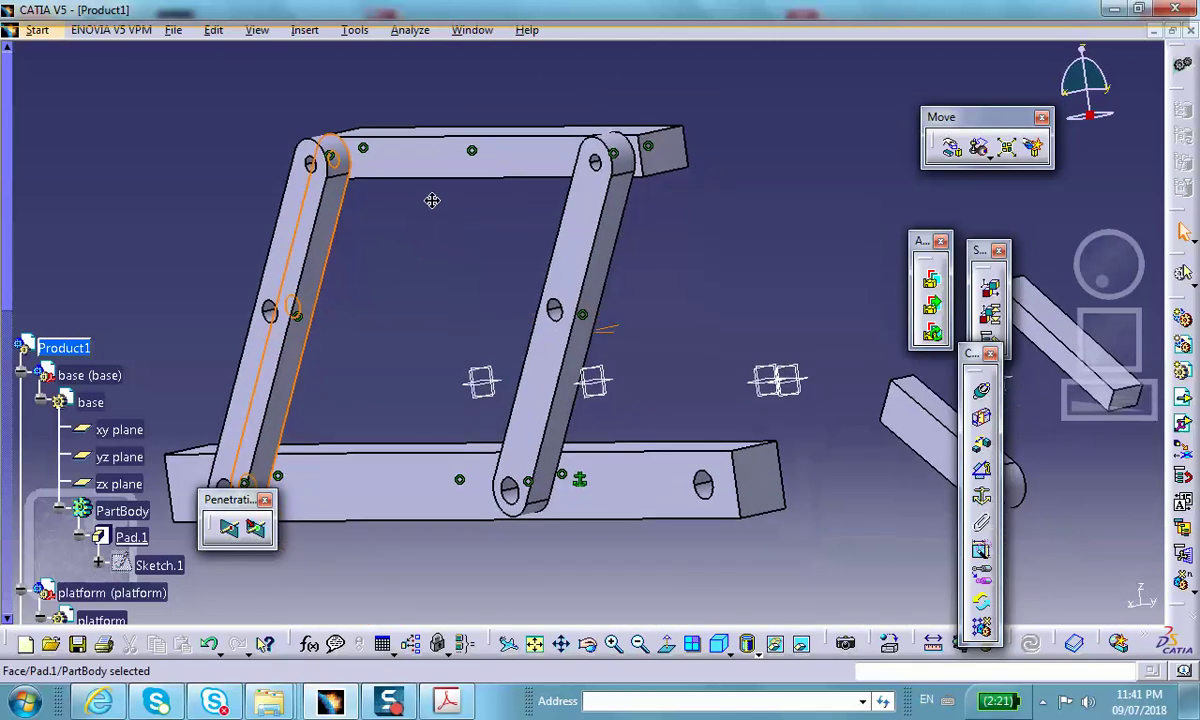
{"action": "middle_click_drag", "start_coordinate": [838, 335], "coordinate": [694, 257]}
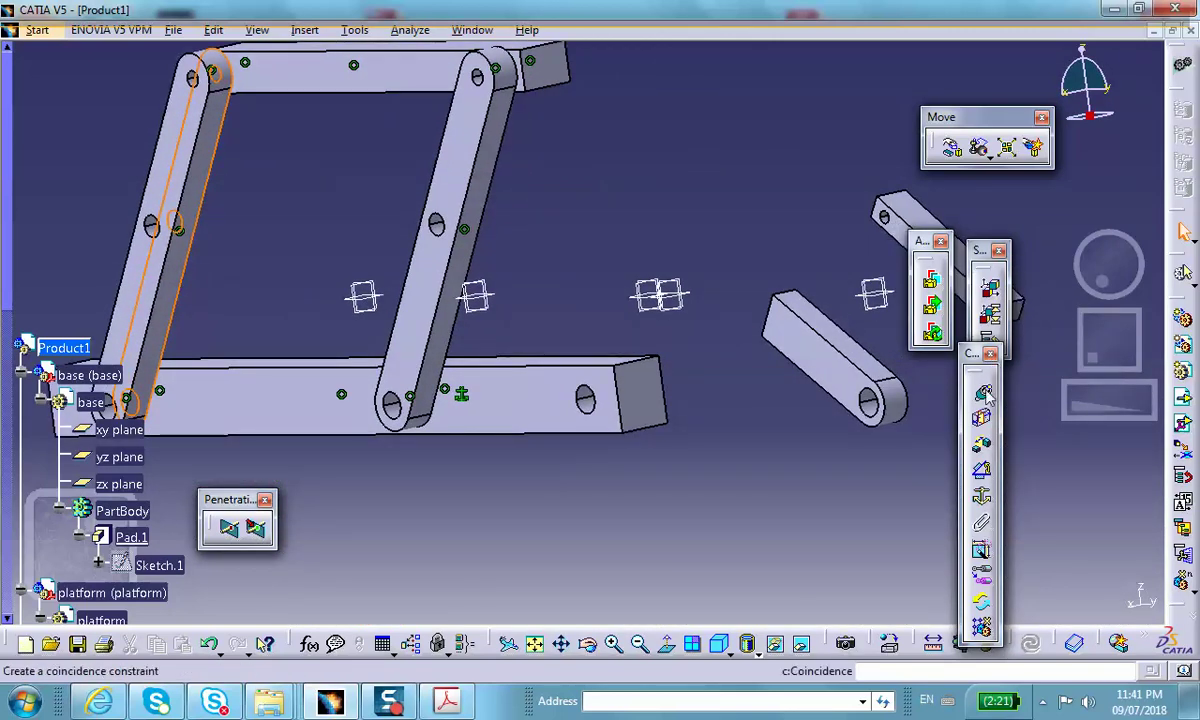
{"action": "left_click", "coordinate": [985, 395]}
{"action": "left_click", "coordinate": [870, 400]}
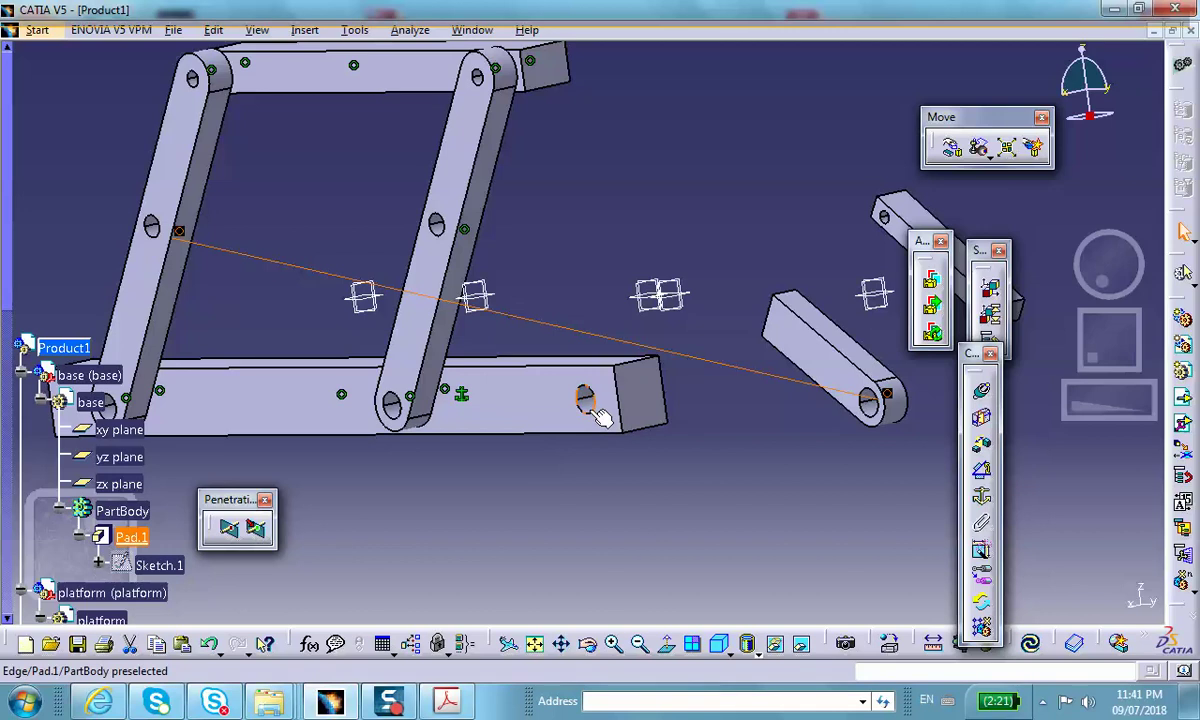
- Delete the mistaken coincidence constraint between the slanted member and the casing from the Constraints list
{"action": "left_click", "coordinate": [183, 240]}
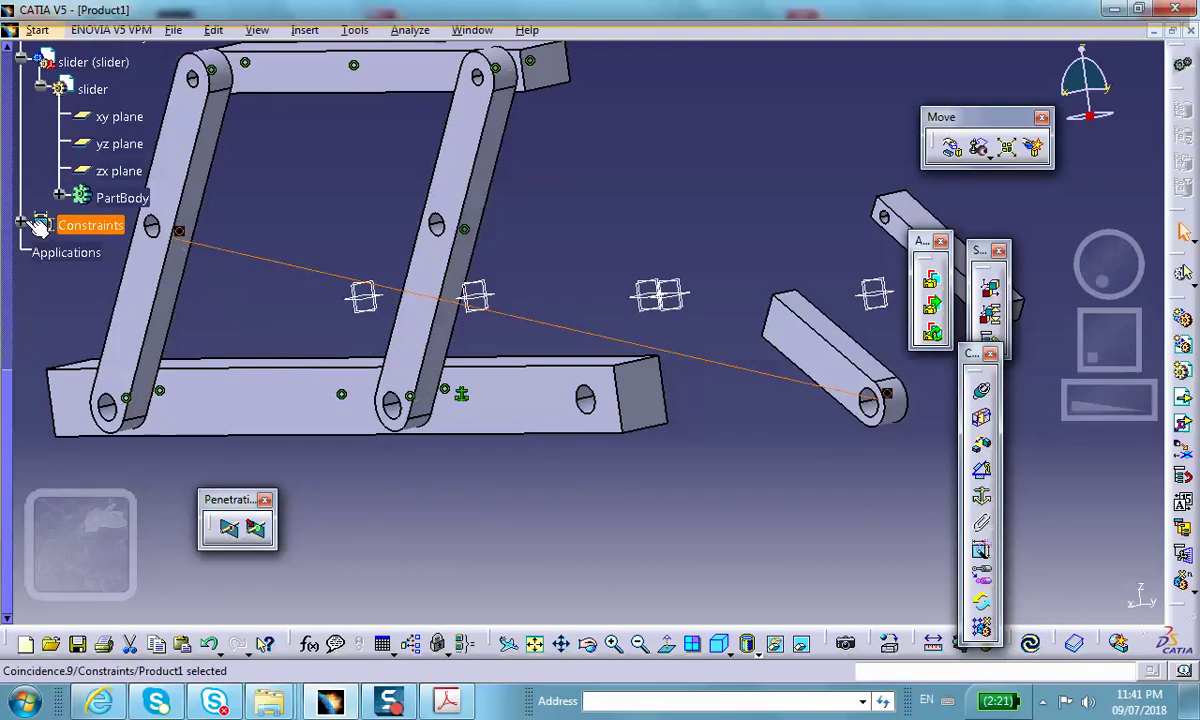
{"action": "left_click", "coordinate": [34, 222]}
{"action": "right_click", "coordinate": [185, 477]}
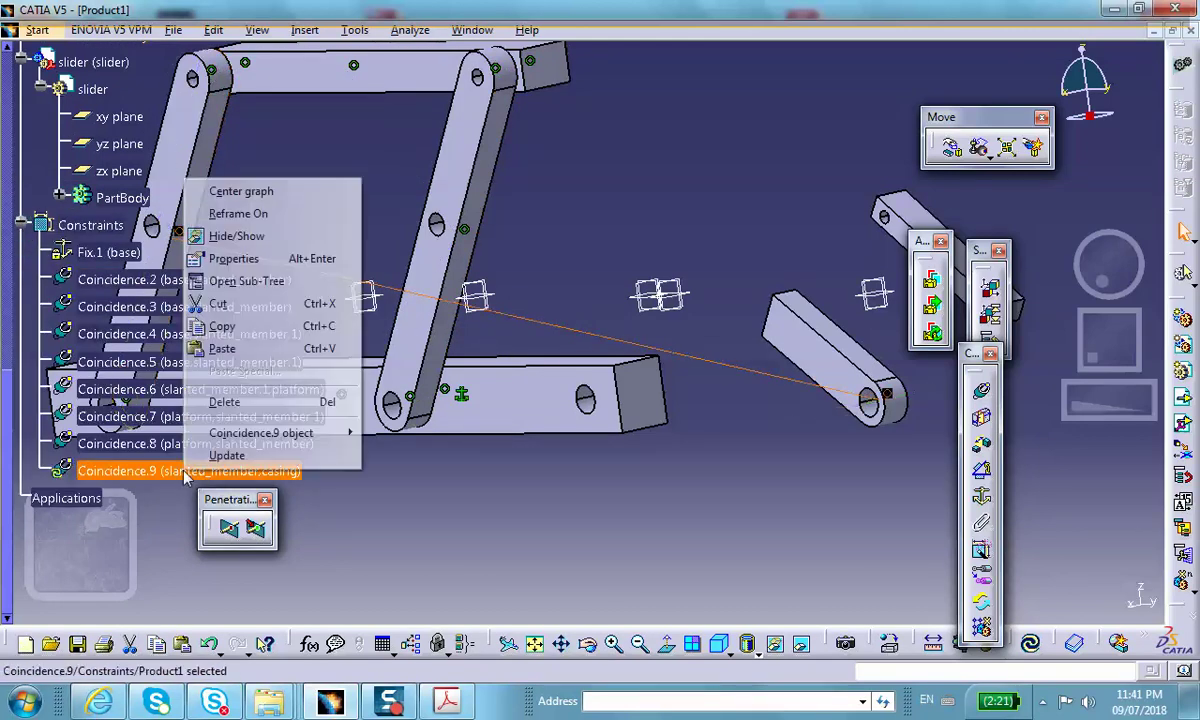
{"action": "left_click", "coordinate": [224, 401]}
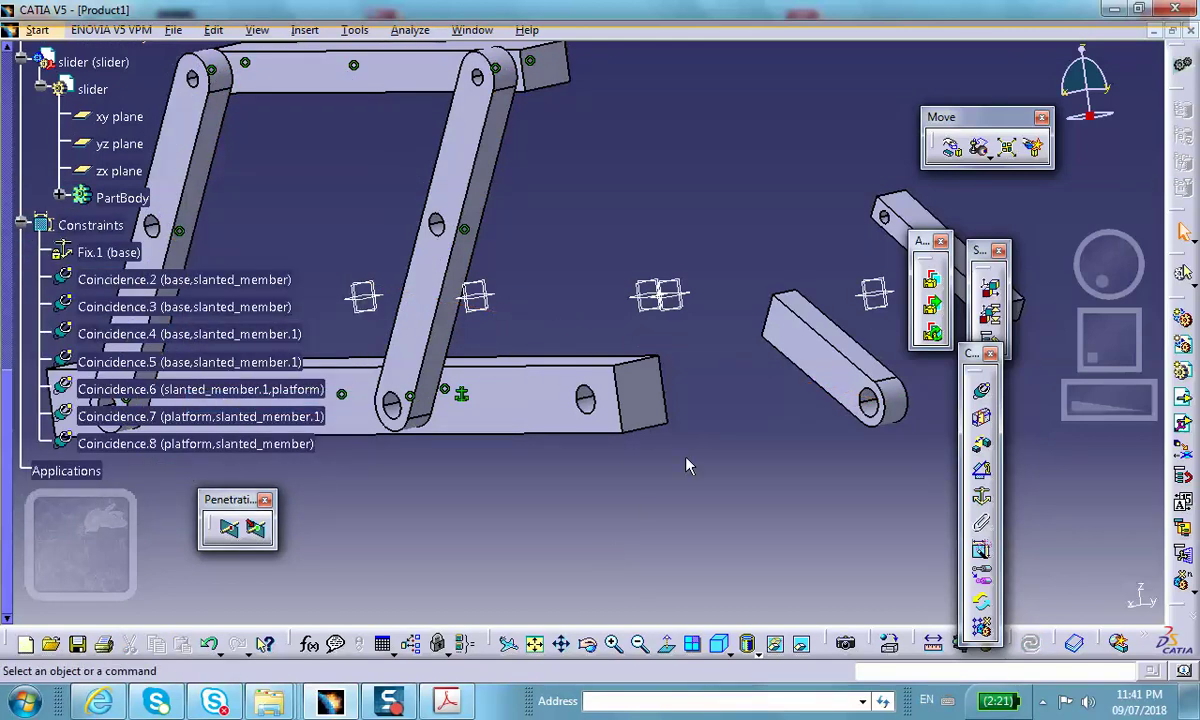
- Add a coincidence constraint between the axes of the casing's hole and the base's right end hole
{"action": "left_click", "coordinate": [983, 394]}
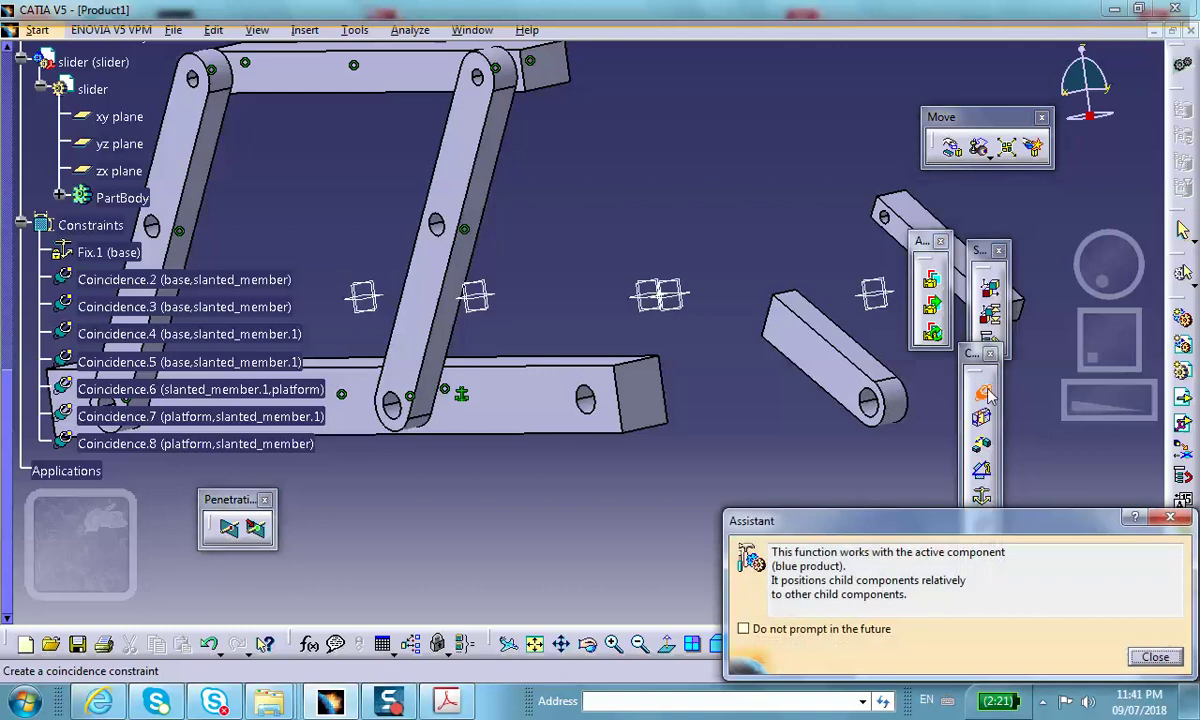
{"action": "left_click", "coordinate": [877, 405]}
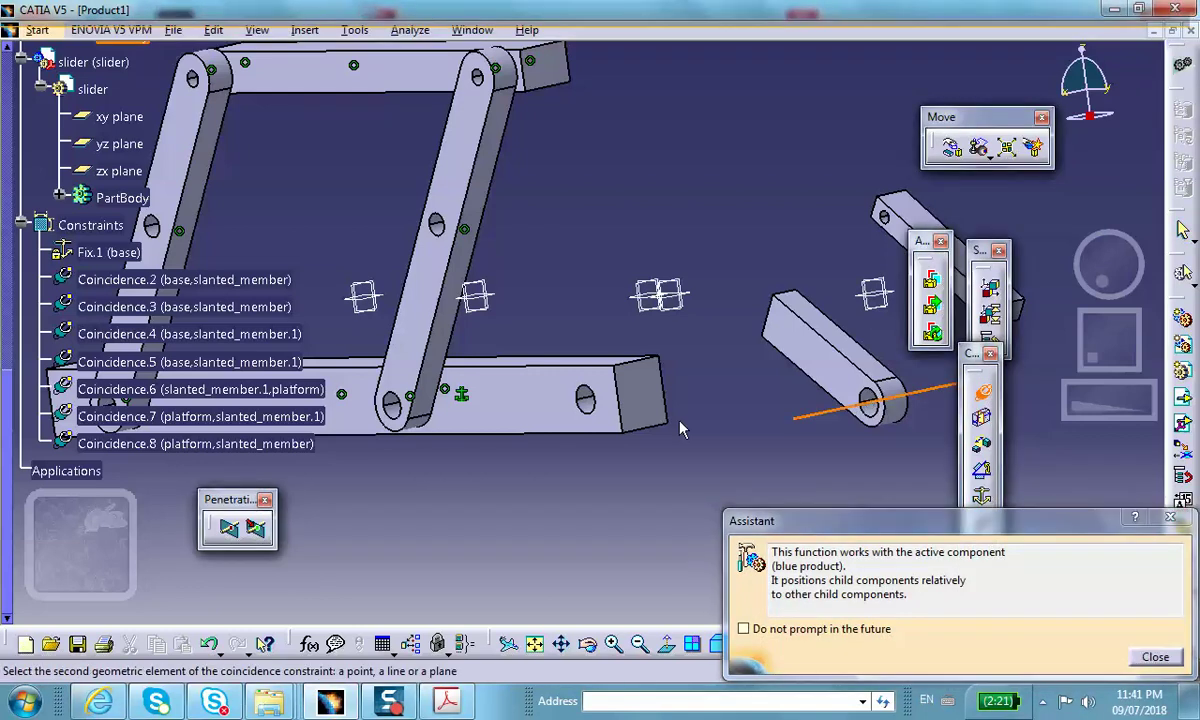
{"action": "left_click", "coordinate": [588, 398]}
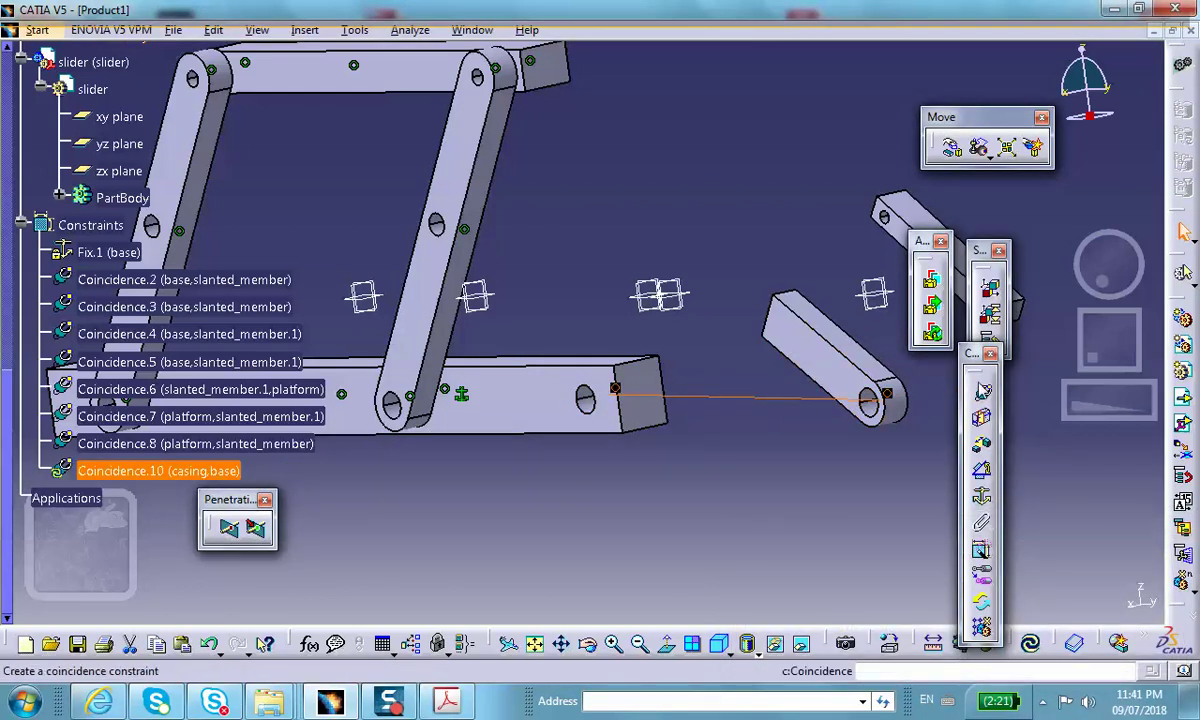
- Add a coincidence constraint with Opposite orientation between the base's front face and the casing's back face
{"action": "left_click", "coordinate": [548, 400]}
{"action": "mouse_move", "coordinate": [548, 400]}
{"action": "middle_mouse_down"}
{"action": "mouse_move", "coordinate": [478, 341]}
{"action": "mouse_move", "coordinate": [548, 398]}
{"action": "middle_mouse_up"}
{"action": "left_click", "coordinate": [598, 400]}
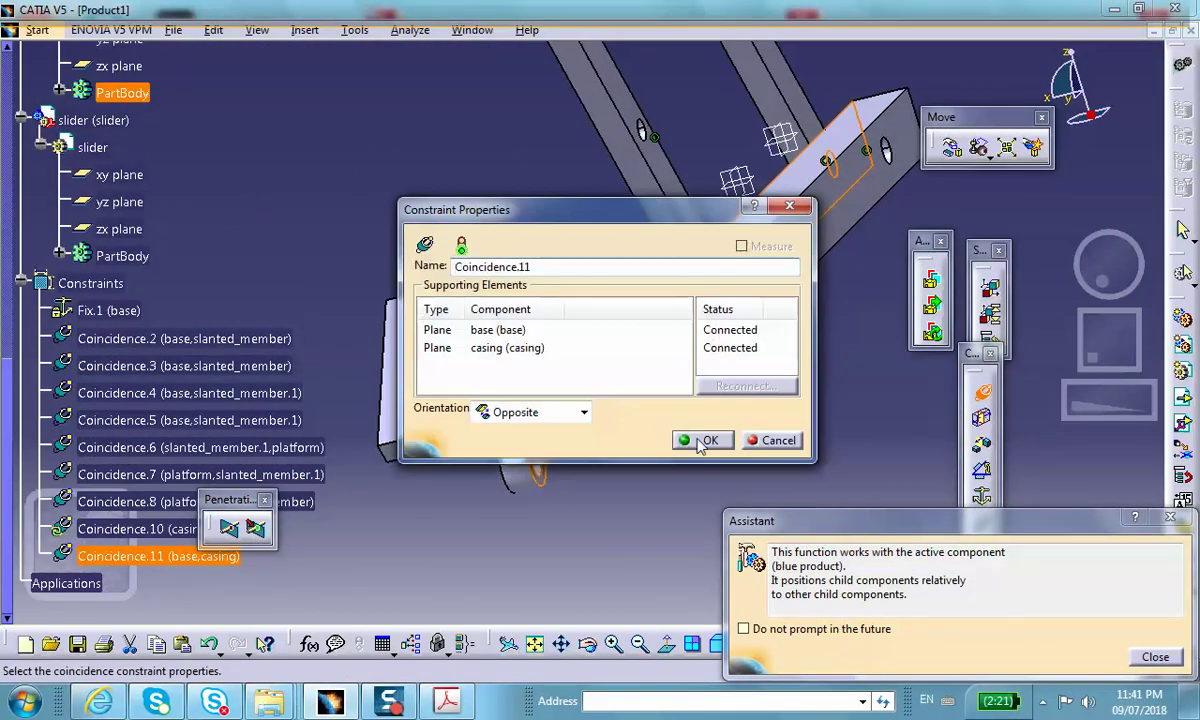
{"action": "left_click", "coordinate": [700, 435]}
- Add a coincidence constraint with Opposite orientation between the casing's front face and the slider's back face
{"action": "middle_click_drag", "start_coordinate": [576, 485], "coordinate": [852, 372]}
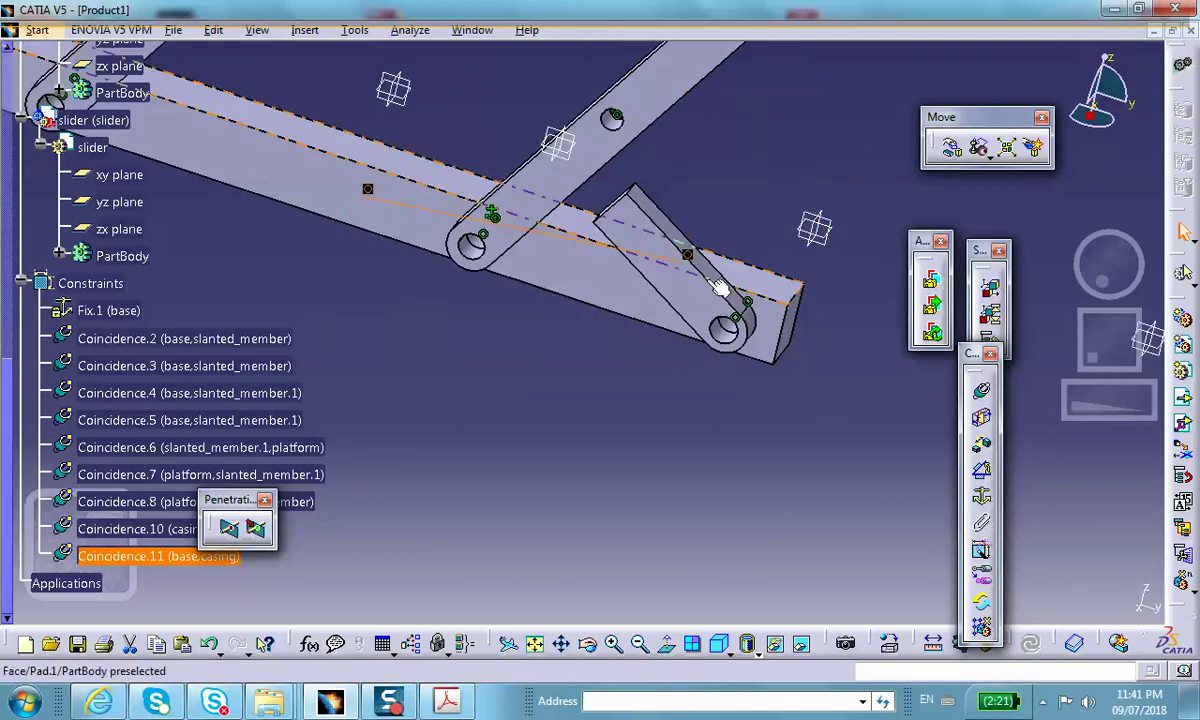
{"action": "middle_click_drag", "start_coordinate": [836, 274], "coordinate": [491, 214]}
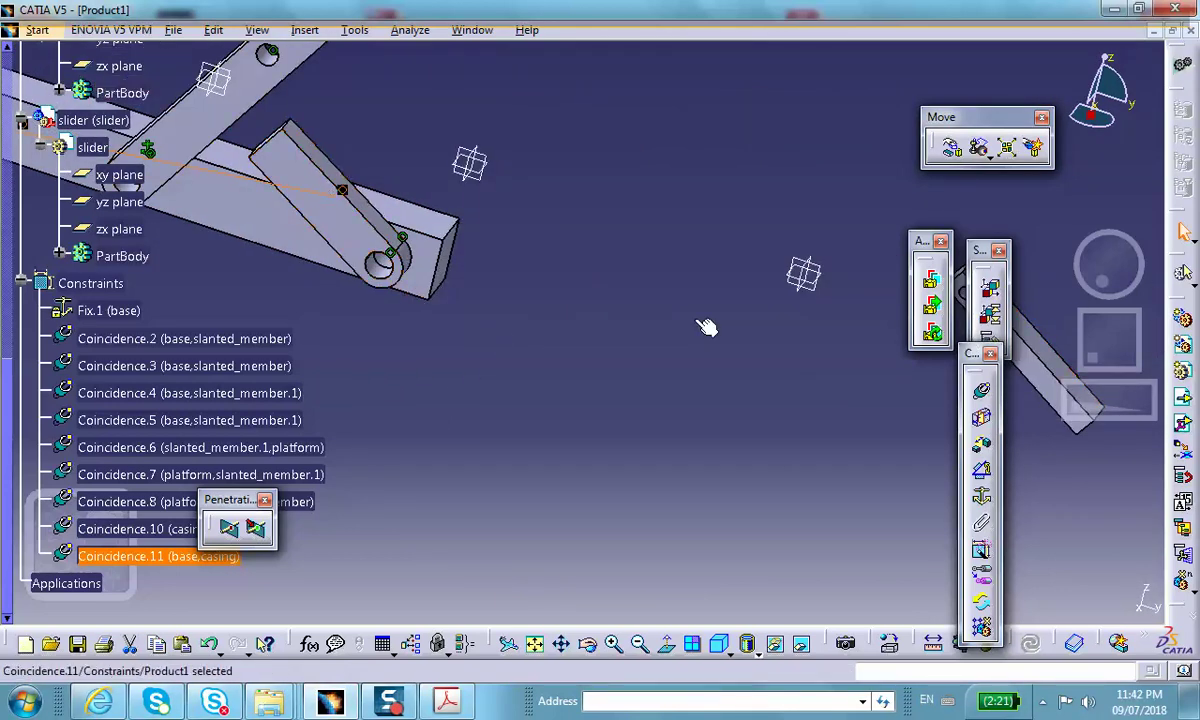
{"action": "middle_click_drag", "start_coordinate": [614, 230], "coordinate": [500, 265]}
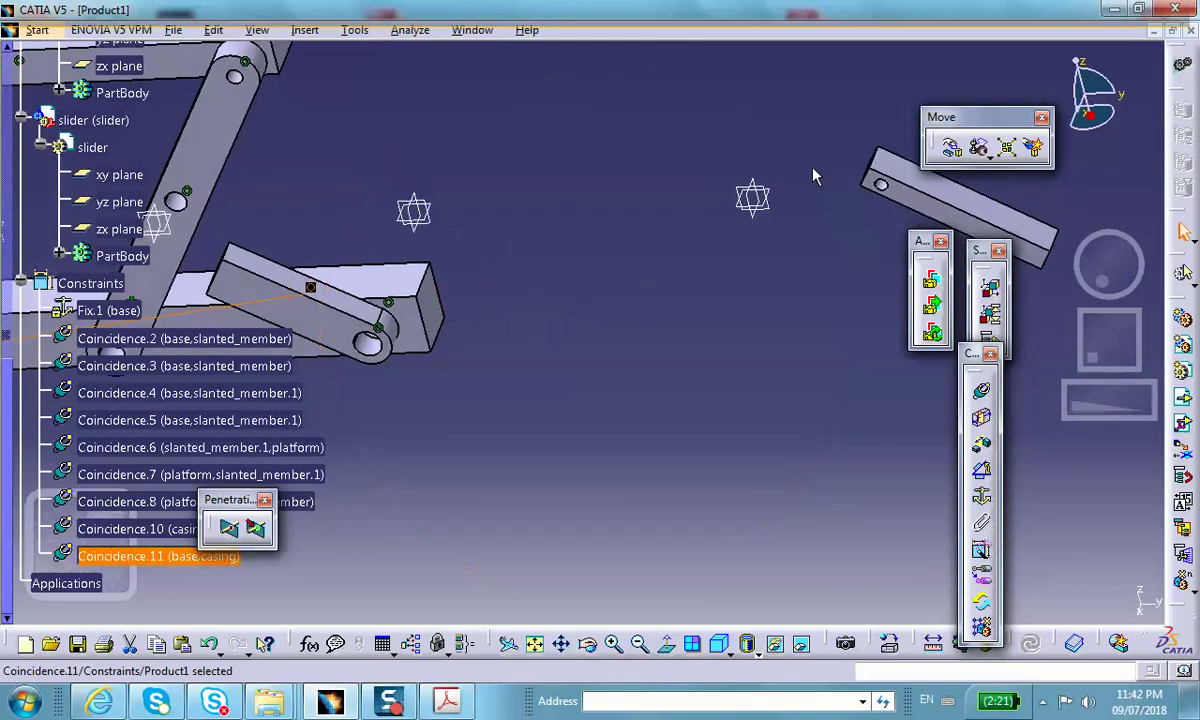
{"action": "left_click", "coordinate": [983, 393]}
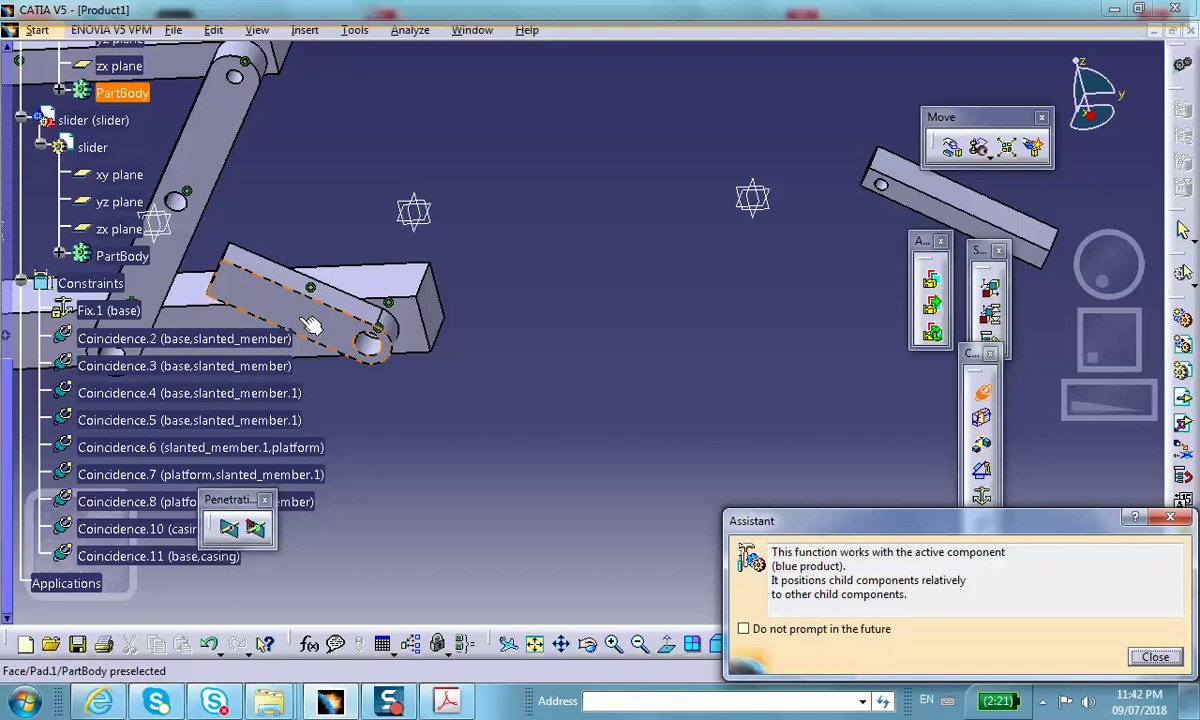
{"action": "left_click", "coordinate": [310, 325]}
{"action": "middle_click_drag", "start_coordinate": [533, 303], "coordinate": [330, 395]}
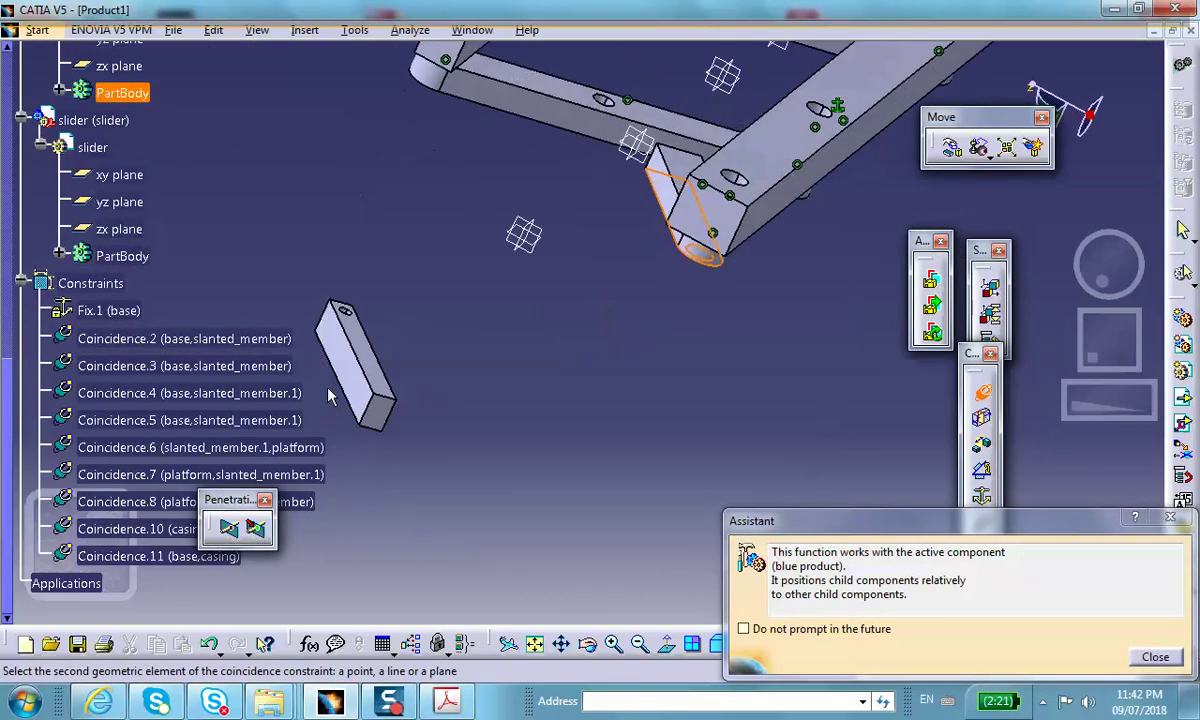
{"action": "left_click", "coordinate": [372, 352]}
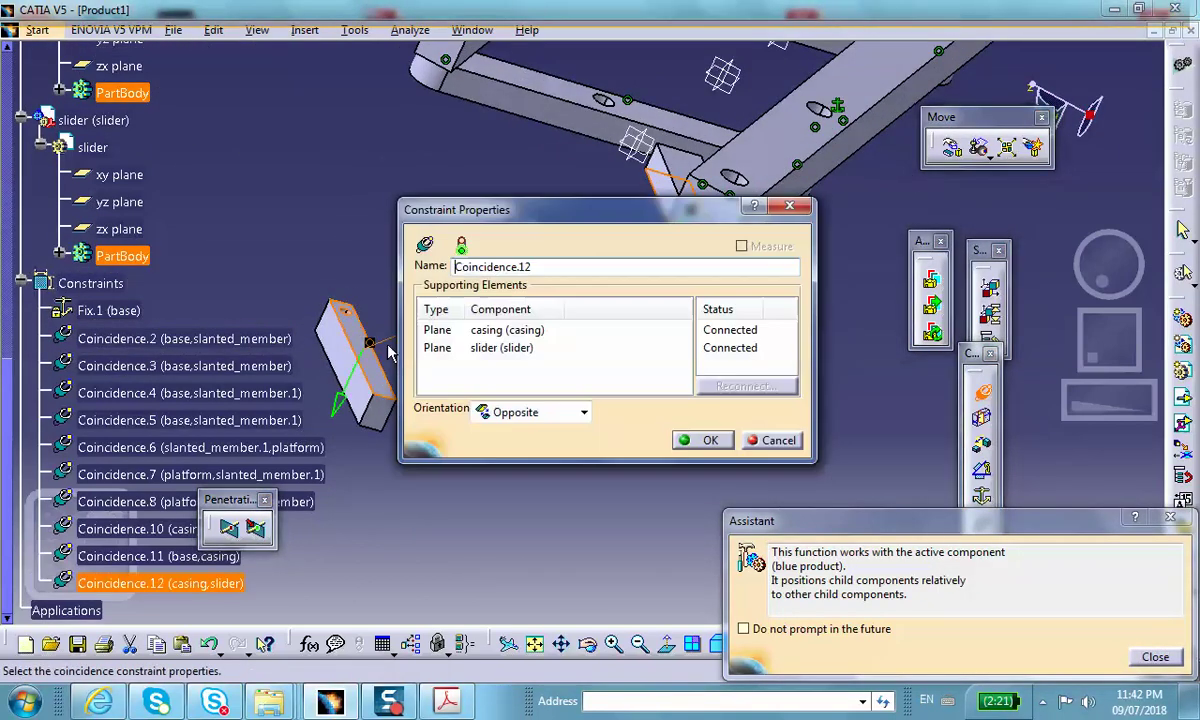
{"action": "left_click", "coordinate": [695, 440]}
{"action": "middle_click_drag", "start_coordinate": [547, 337], "coordinate": [855, 287]}
{"action": "left_click", "coordinate": [981, 390]}
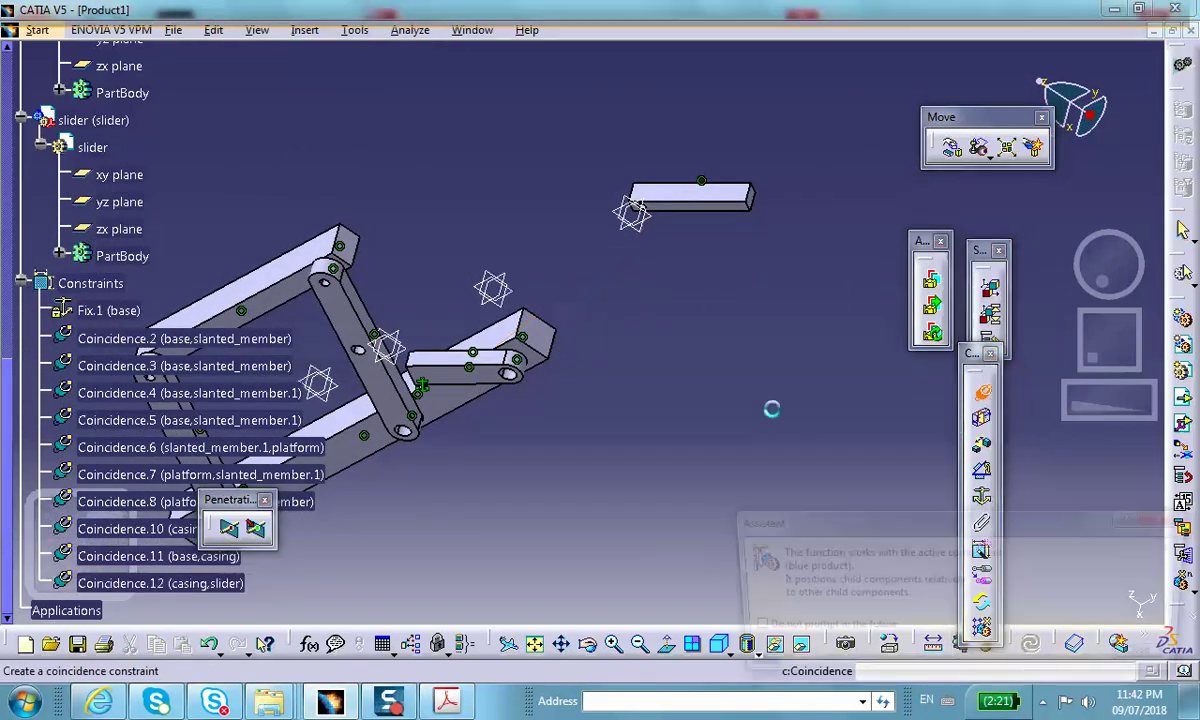
{"action": "left_click", "coordinate": [703, 212]}
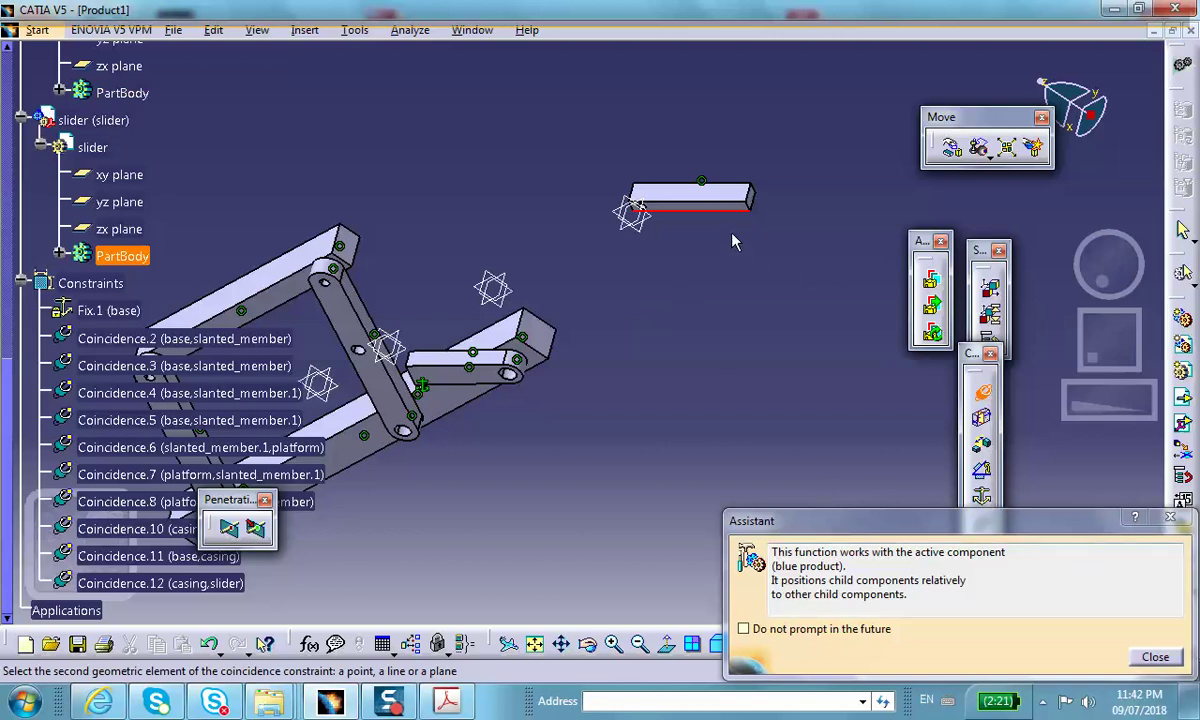
{"action": "key", "text": "Escape"}
- Add a coincidence constraint between the casing's upper long edge and a long edge of the slider, and update the assembly
{"action": "middle_click_drag", "start_coordinate": [760, 336], "coordinate": [551, 430]}
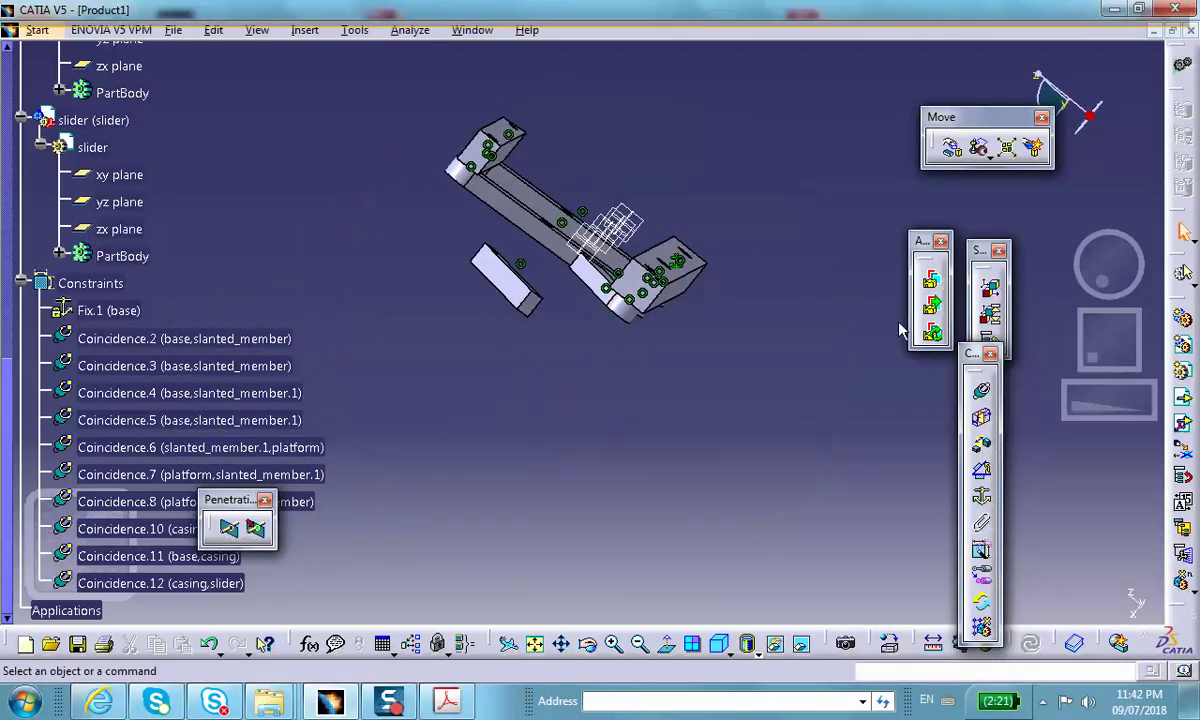
{"action": "left_click", "coordinate": [981, 390]}
{"action": "middle_click_drag", "start_coordinate": [398, 288], "coordinate": [520, 291]}
{"action": "left_click", "coordinate": [503, 347]}
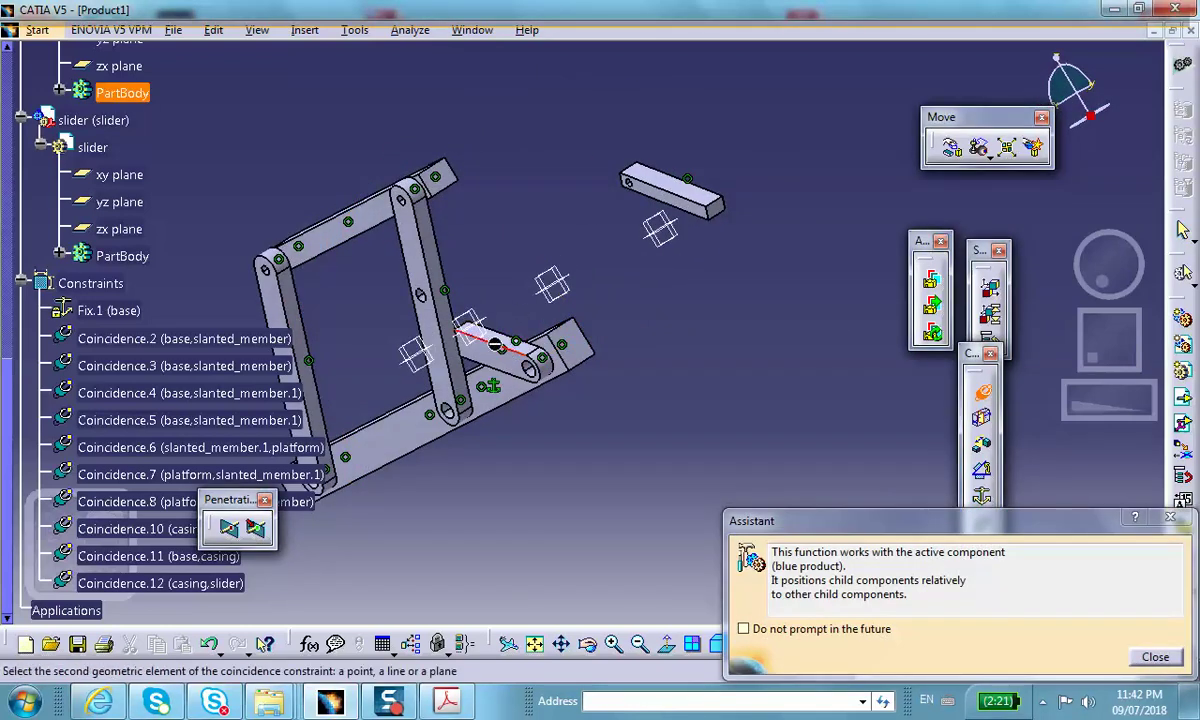
{"action": "middle_click_drag", "start_coordinate": [691, 258], "coordinate": [450, 348]}
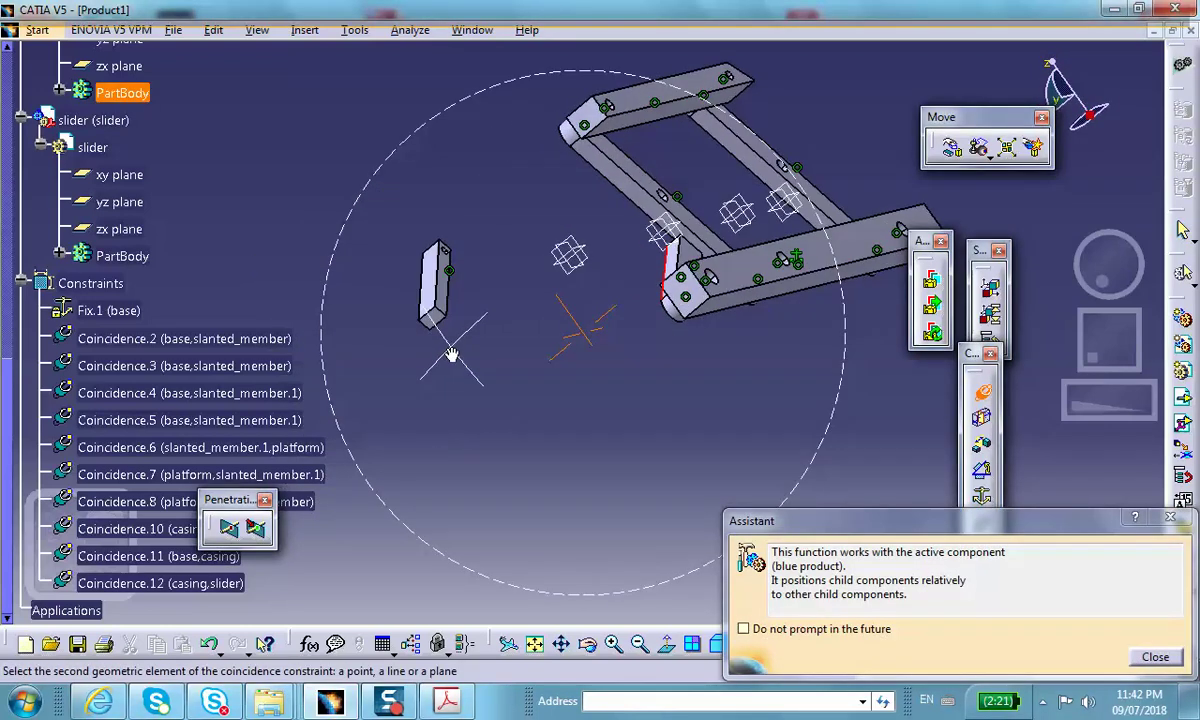
{"action": "left_click", "coordinate": [458, 288]}
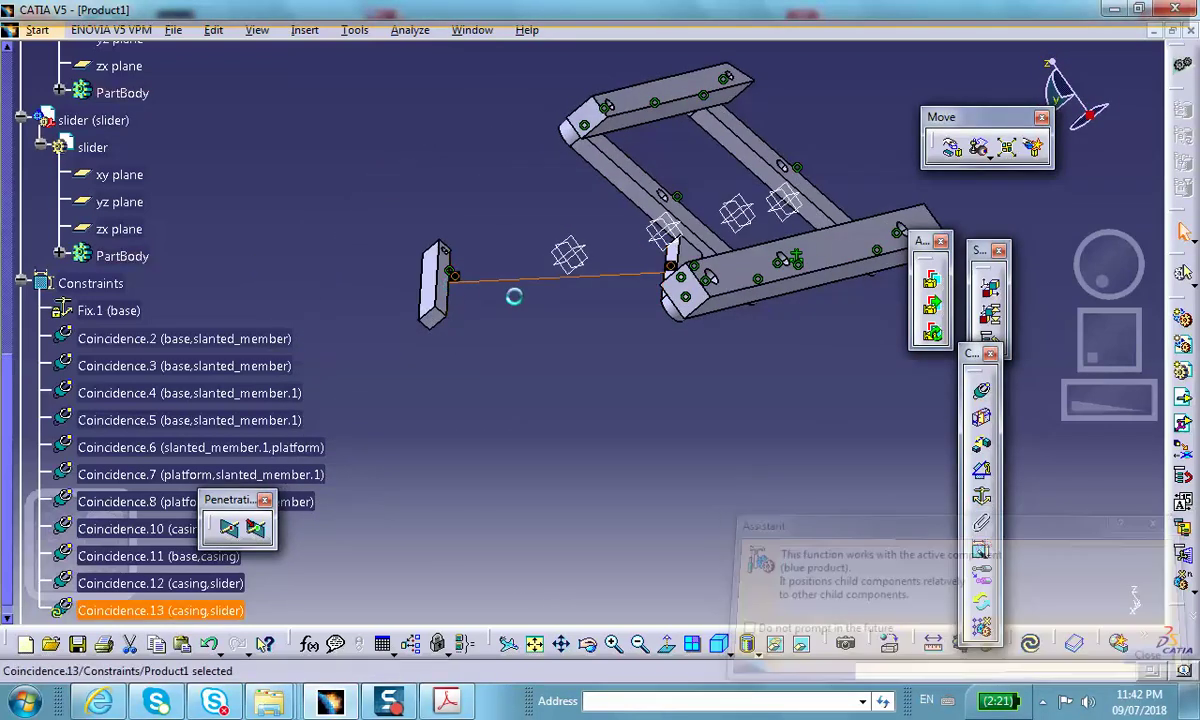
{"action": "left_click", "coordinate": [1033, 644]}
- Move the slider freehand along the axis of its lower long edge until it overlaps the slanted member near the casing
{"action": "middle_click_drag", "start_coordinate": [528, 338], "coordinate": [612, 300]}
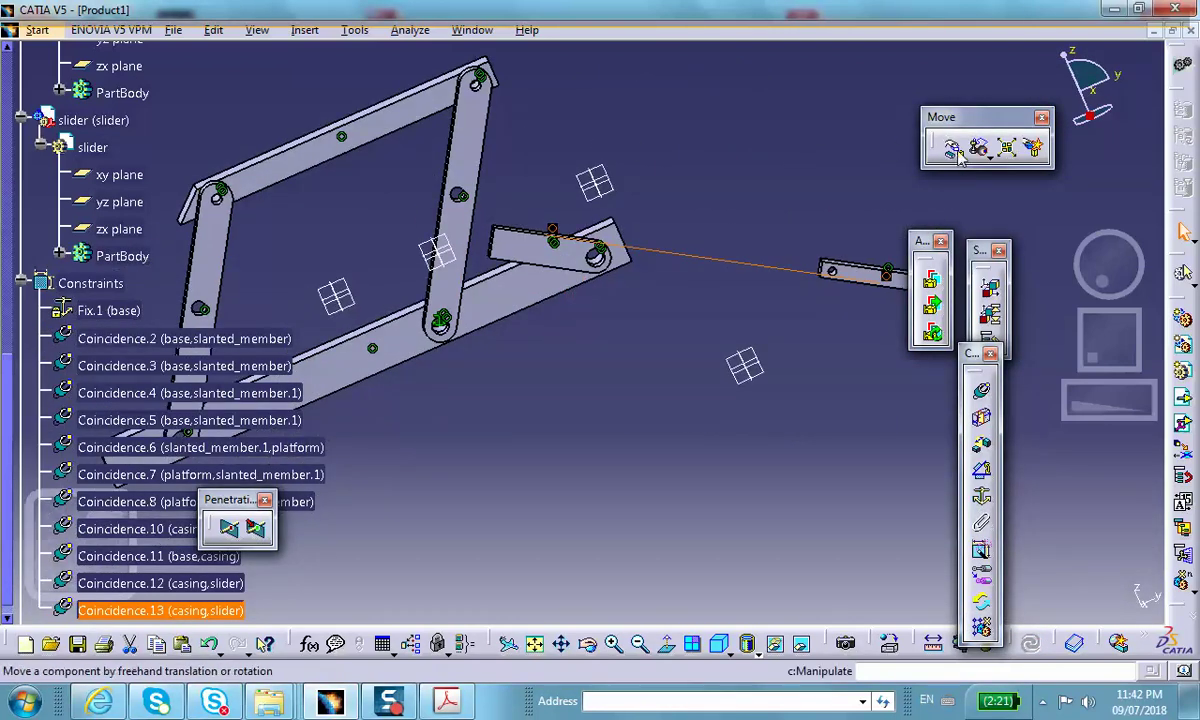
{"action": "left_click", "coordinate": [951, 147]}
{"action": "middle_click_drag", "start_coordinate": [718, 260], "coordinate": [718, 310], "text": "ctrl"}
{"action": "left_click", "coordinate": [998, 243]}
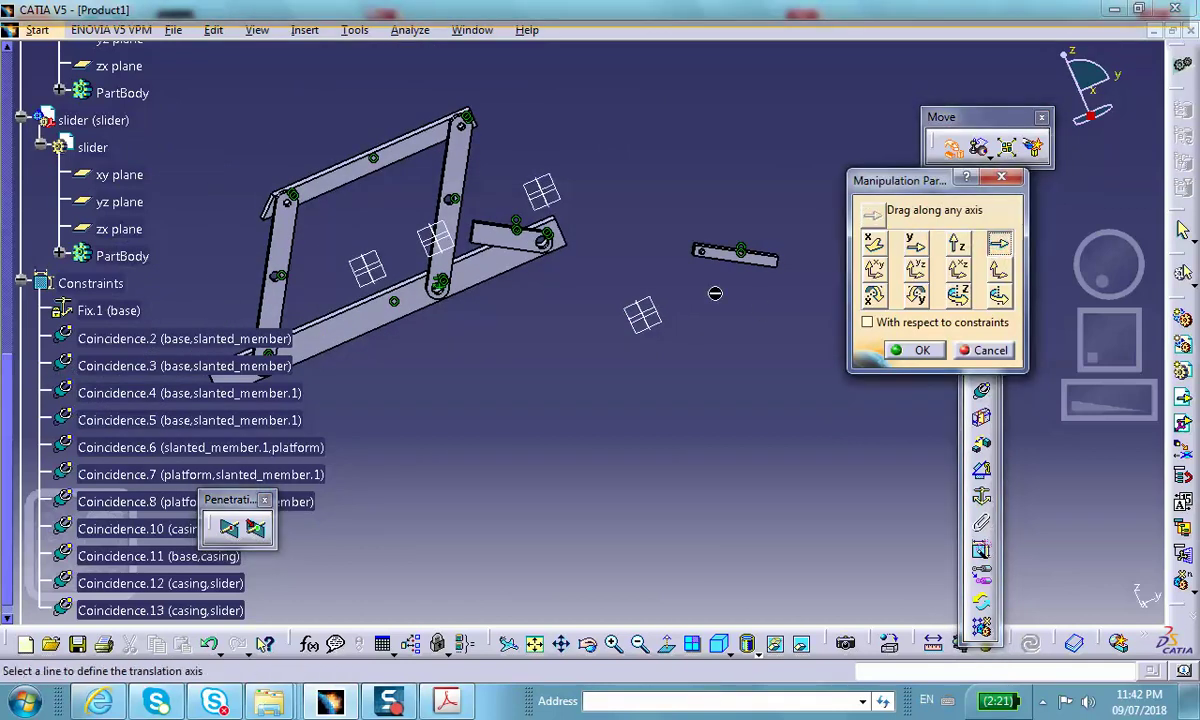
{"action": "middle_click_drag", "start_coordinate": [669, 294], "coordinate": [767, 216], "text": "ctrl"}
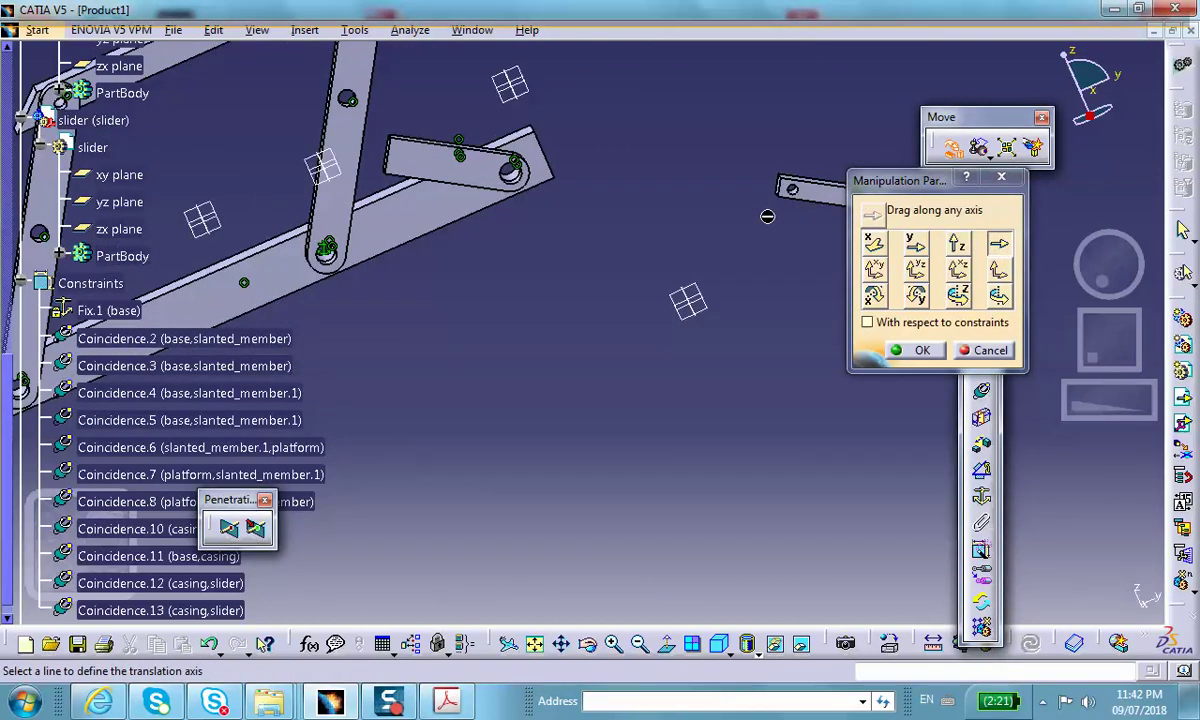
{"action": "left_click", "coordinate": [817, 205]}
{"action": "left_click_drag", "start_coordinate": [795, 191], "coordinate": [355, 82]}
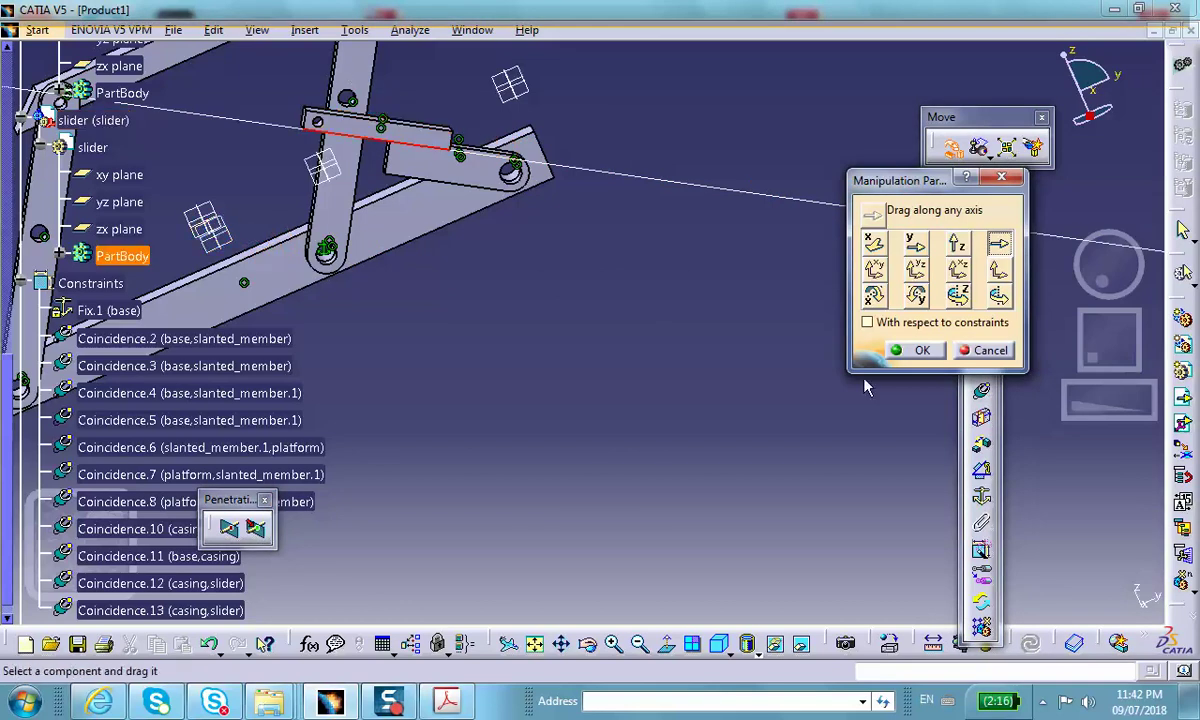
{"action": "left_click", "coordinate": [912, 349]}
- Add a coincidence constraint between the axes of the slider's hole and the adjacent slanted member's middle hole, and update the assembly
{"action": "middle_click_drag", "start_coordinate": [543, 234], "coordinate": [695, 370]}
{"action": "middle_click_drag", "start_coordinate": [527, 233], "coordinate": [437, 258]}
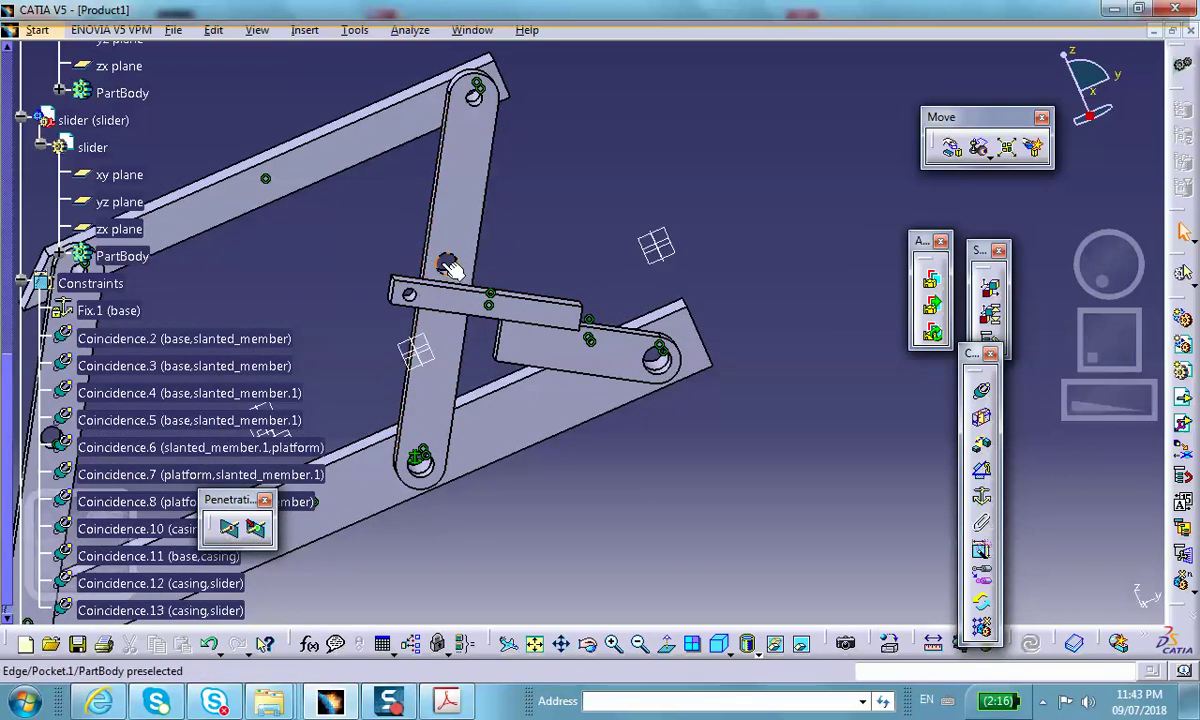
{"action": "middle_click_drag", "start_coordinate": [567, 206], "coordinate": [818, 174]}
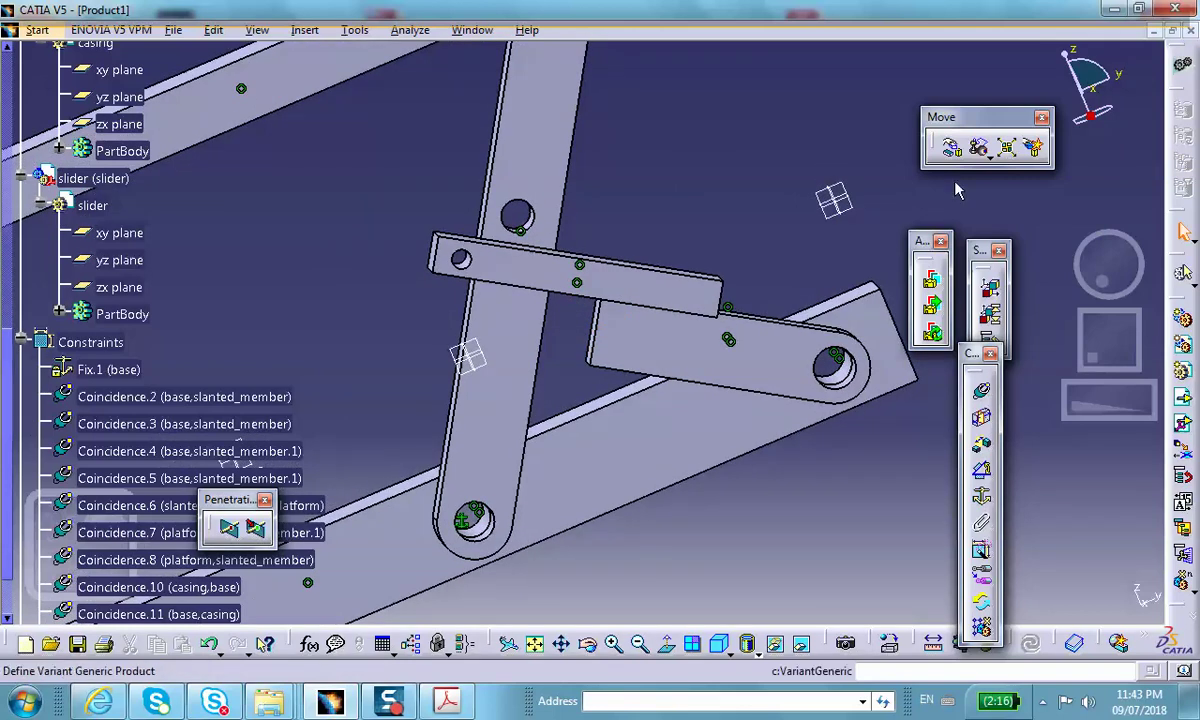
{"action": "left_click", "coordinate": [982, 392]}
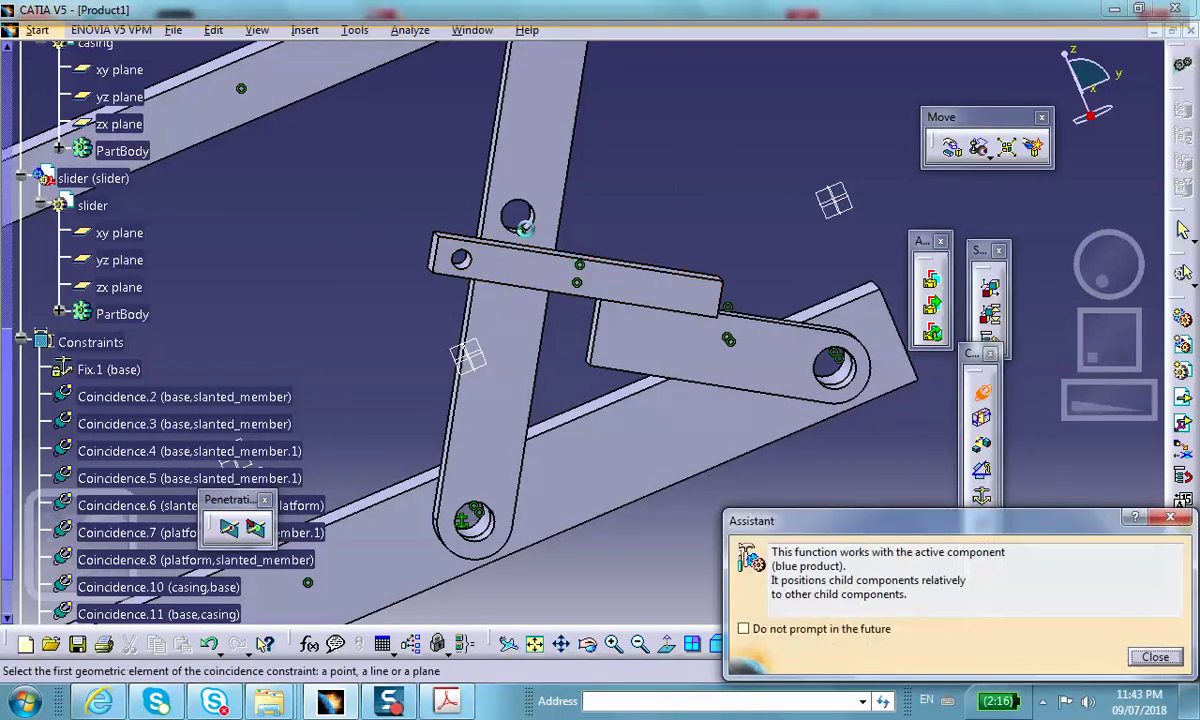
{"action": "middle_click_drag", "start_coordinate": [533, 220], "coordinate": [490, 124]}
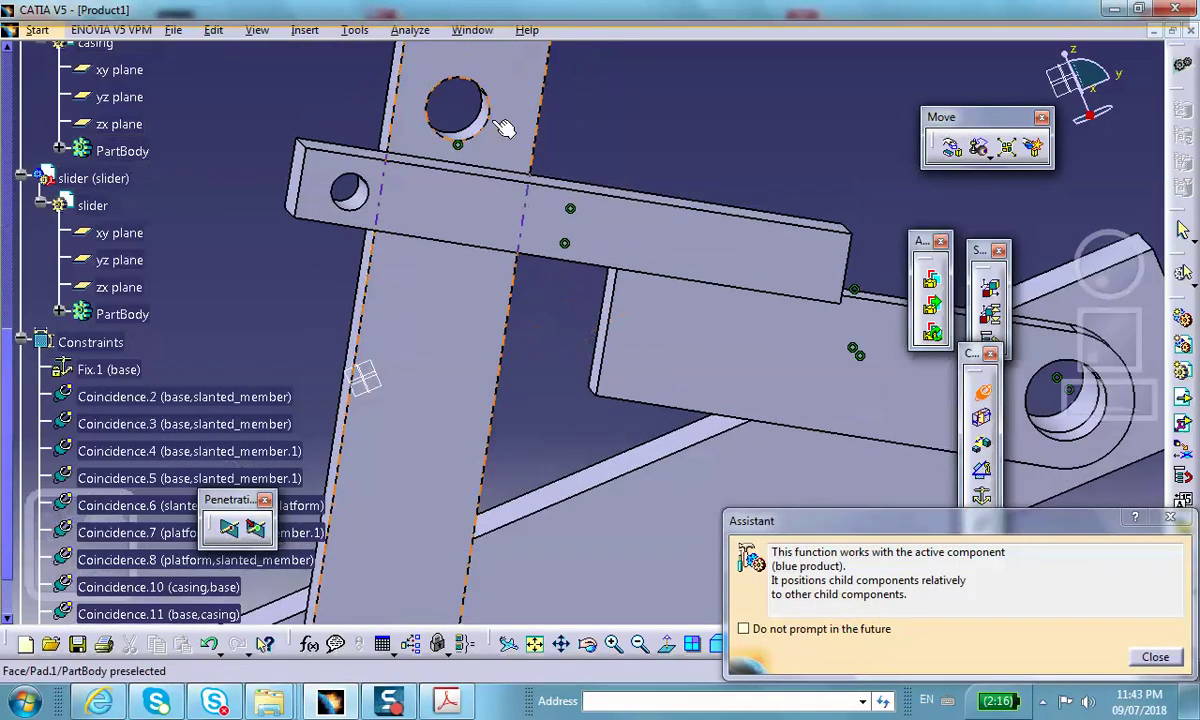
{"action": "left_click", "coordinate": [474, 130]}
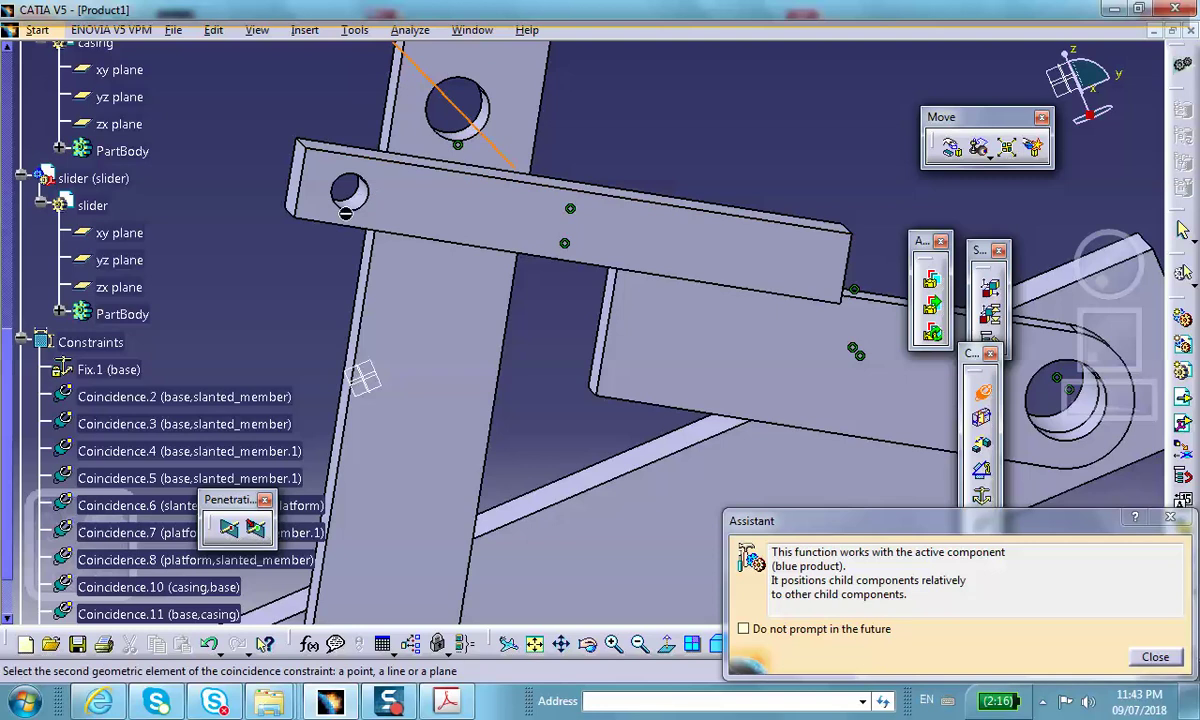
{"action": "left_click", "coordinate": [366, 198]}
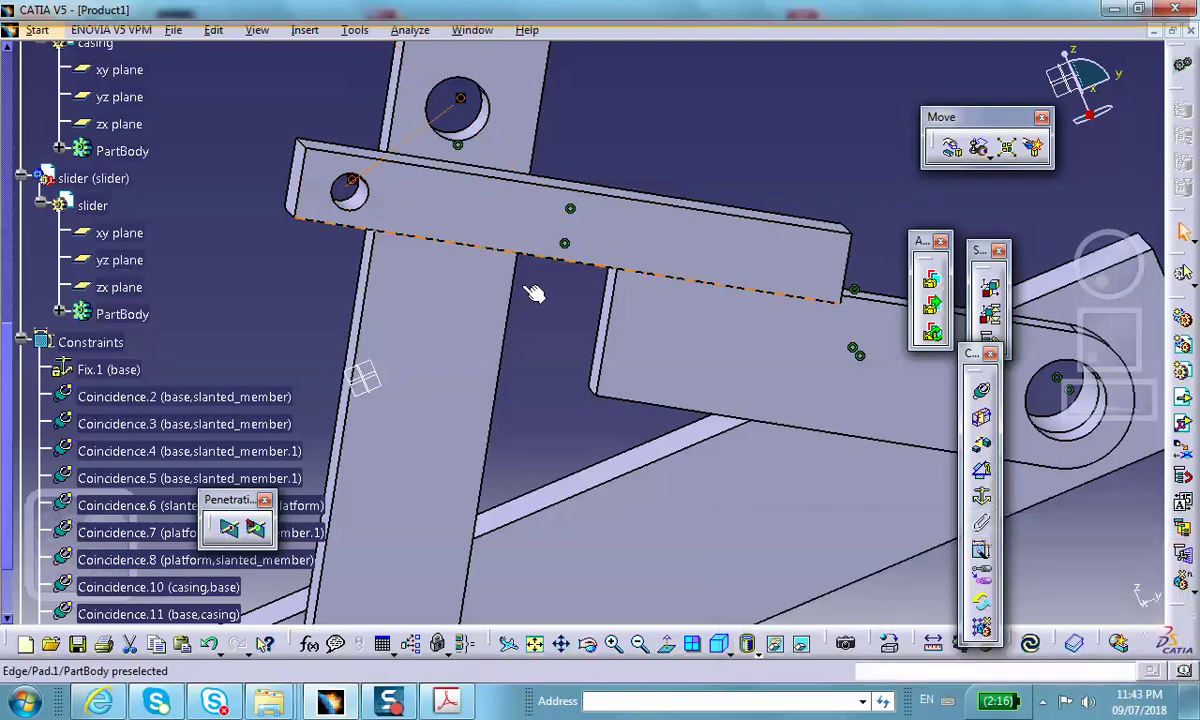
{"action": "left_click", "coordinate": [1033, 643]}
- Show the assembly in the standard front view and switch to the DMU Kinematics workbench
{"action": "middle_click_drag", "start_coordinate": [710, 398], "coordinate": [530, 603]}
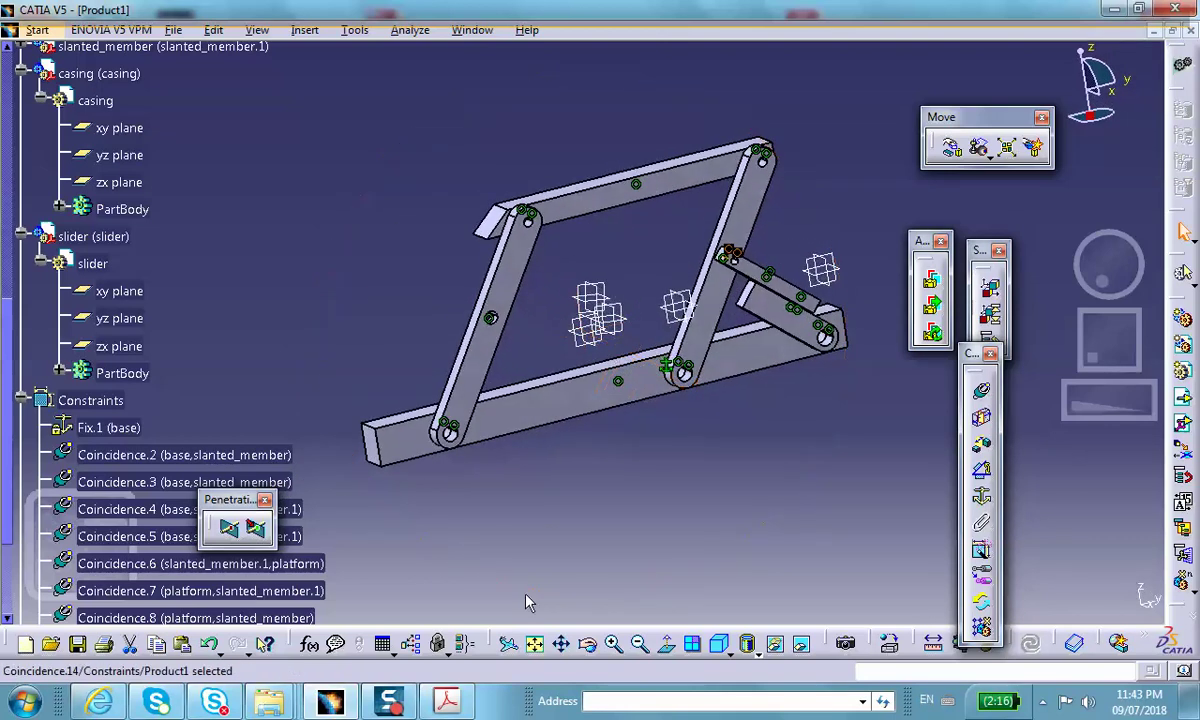
{"action": "left_click", "coordinate": [733, 650]}
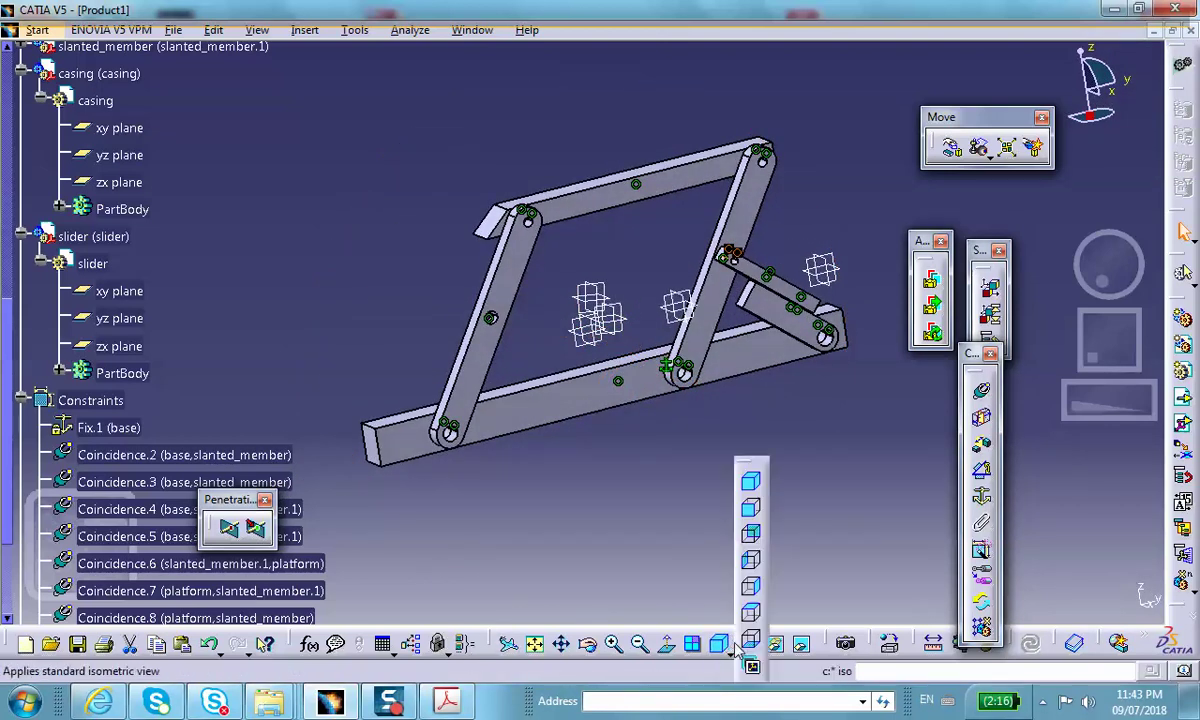
{"action": "left_click", "coordinate": [752, 508]}
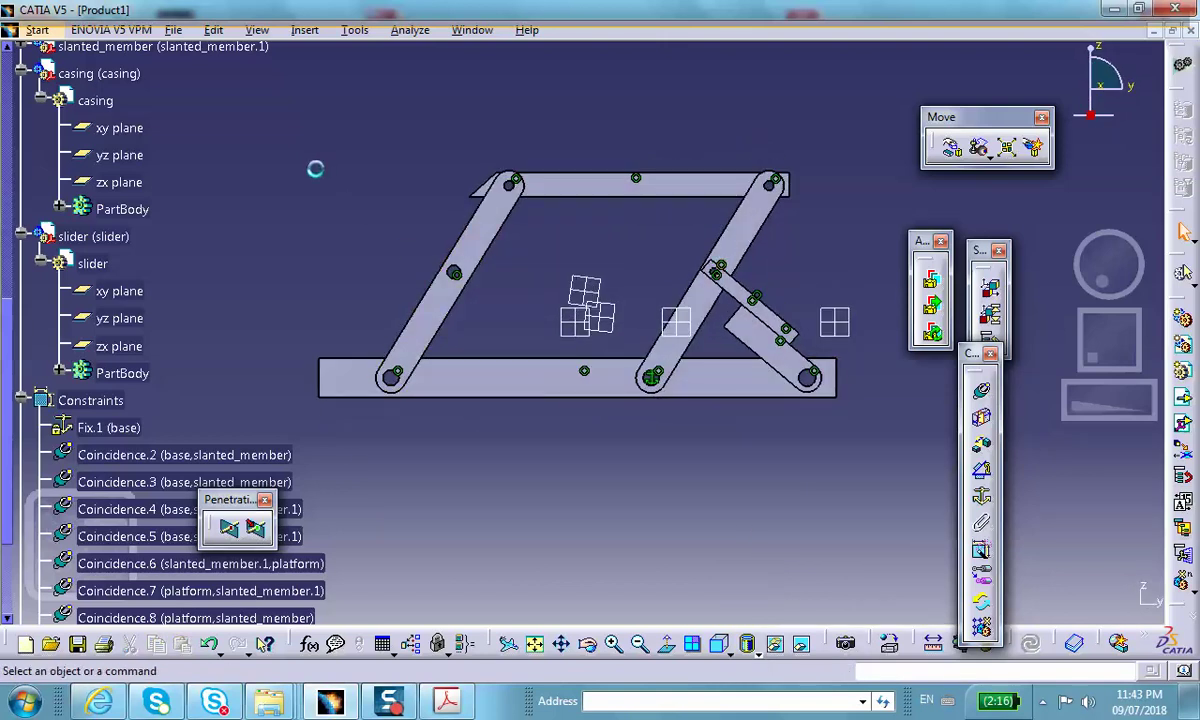
{"action": "left_click", "coordinate": [37, 30]}
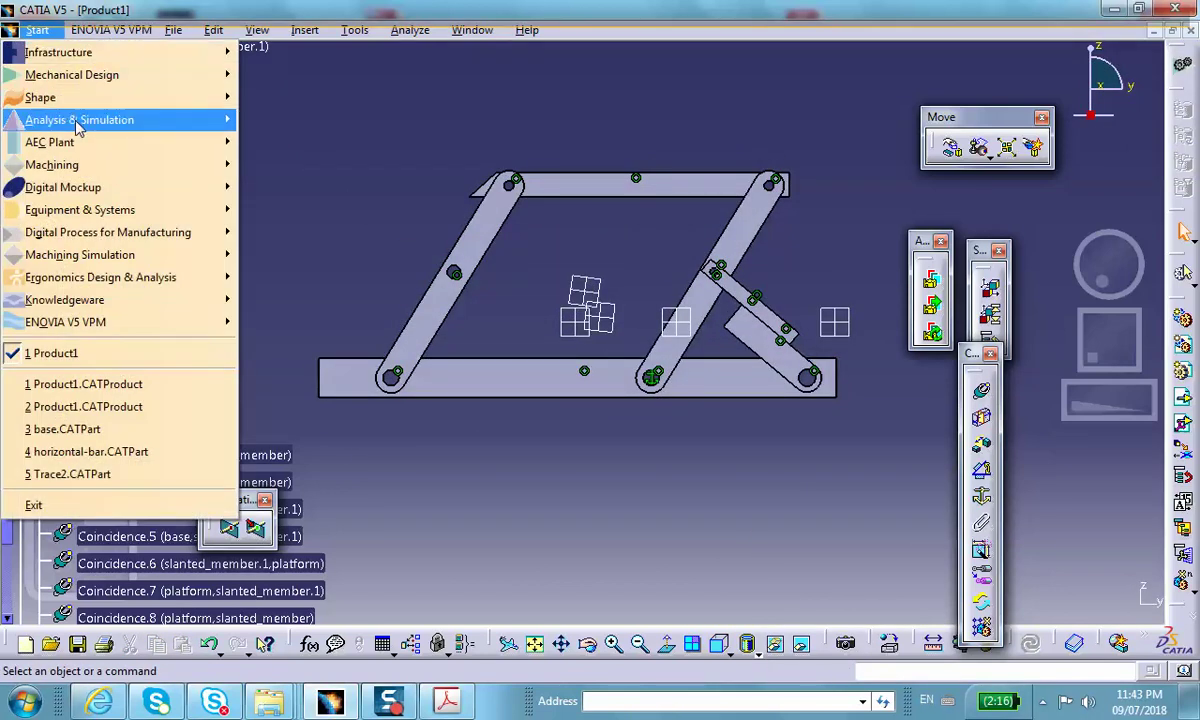
{"action": "mouse_move", "coordinate": [100, 120]}
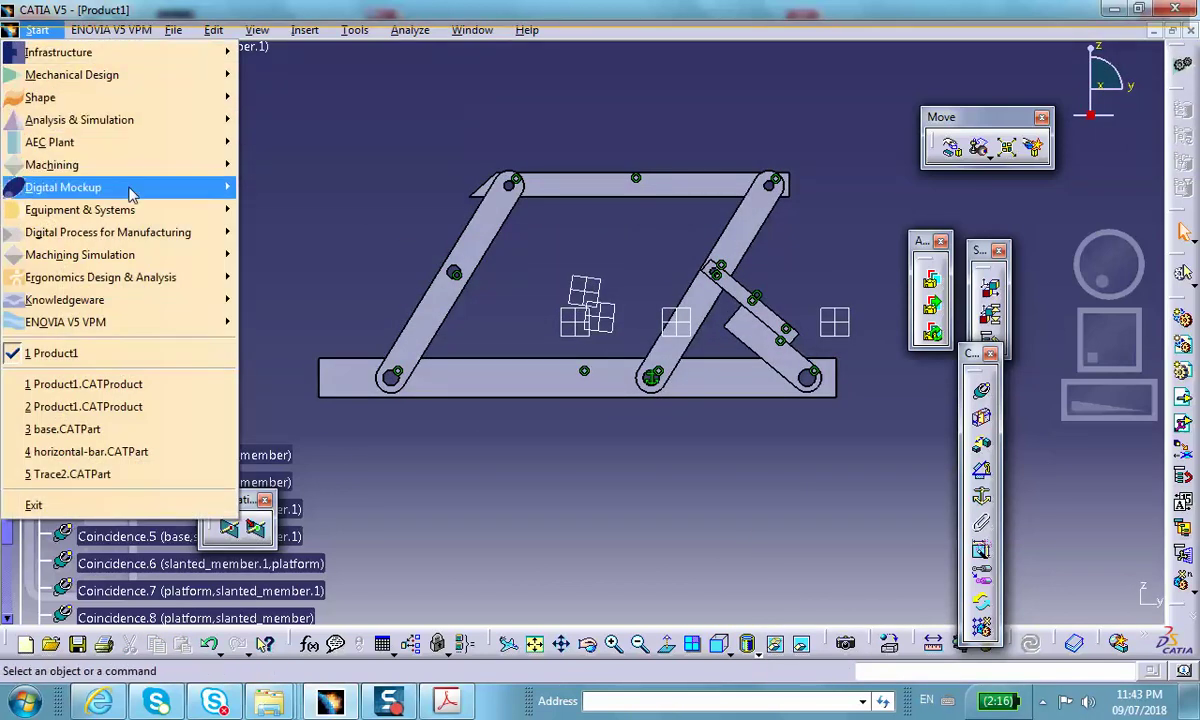
{"action": "mouse_move", "coordinate": [130, 187]}
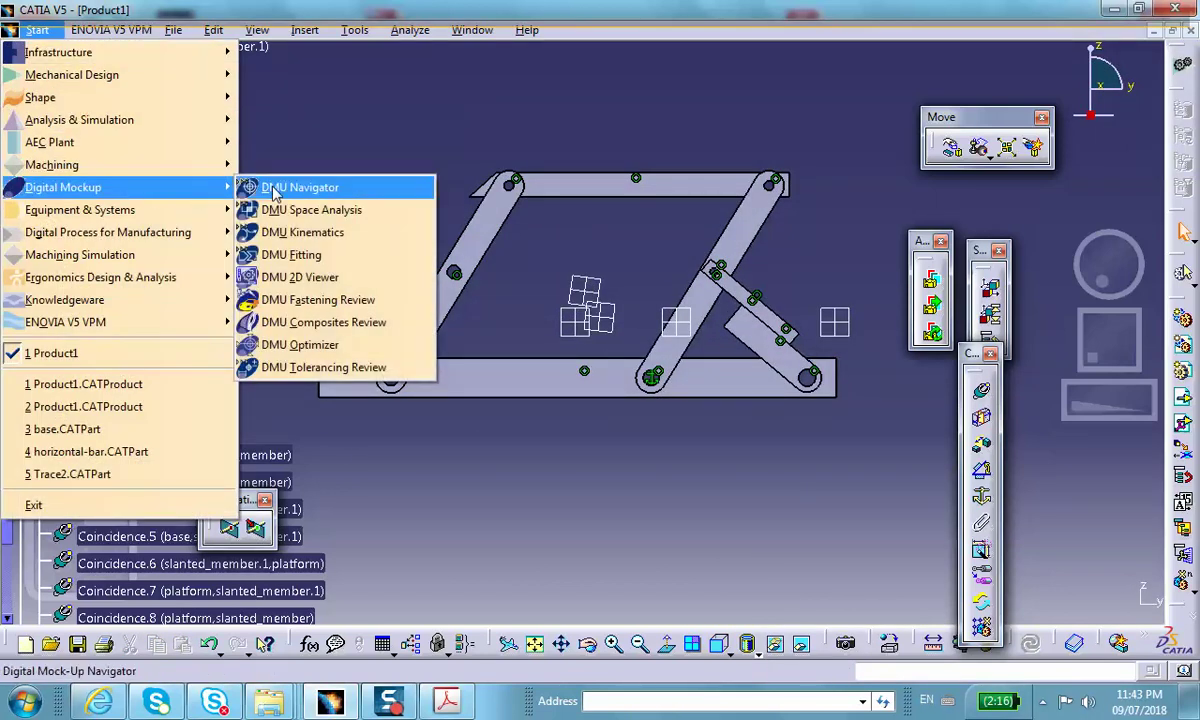
{"action": "left_click", "coordinate": [318, 238]}
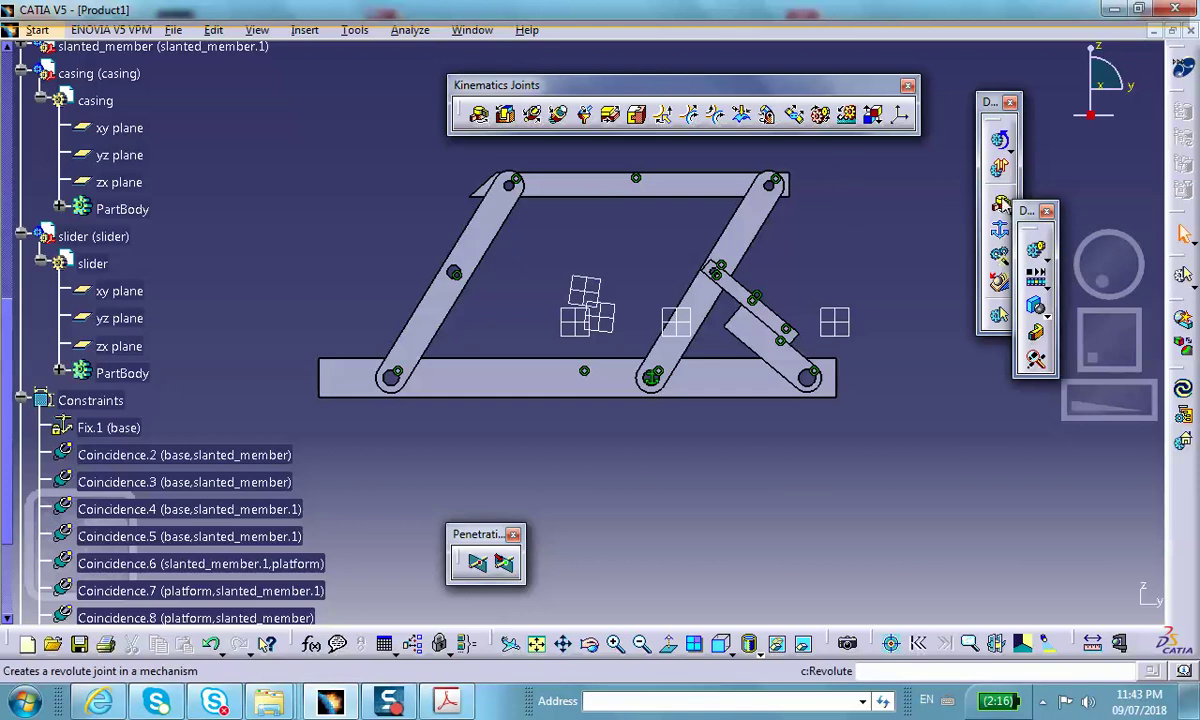
- Convert the assembly constraints automatically into joints of a new mechanism with the default name
{"action": "left_click", "coordinate": [998, 256]}
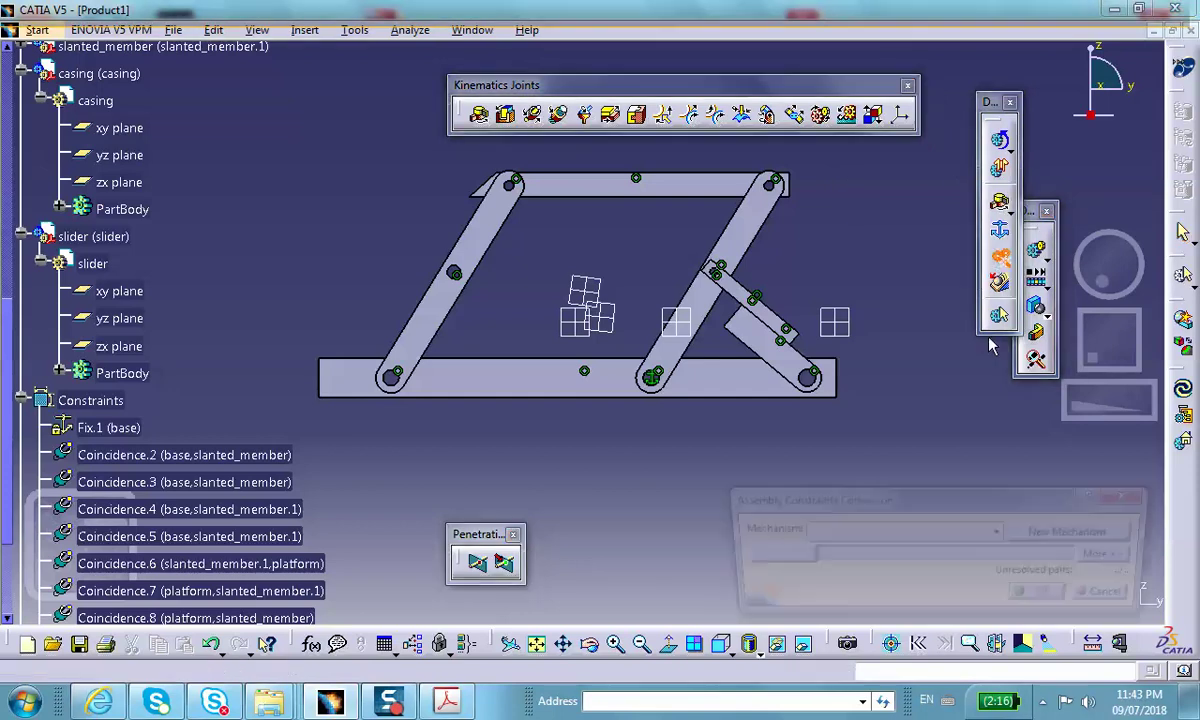
{"action": "left_click", "coordinate": [1052, 531]}
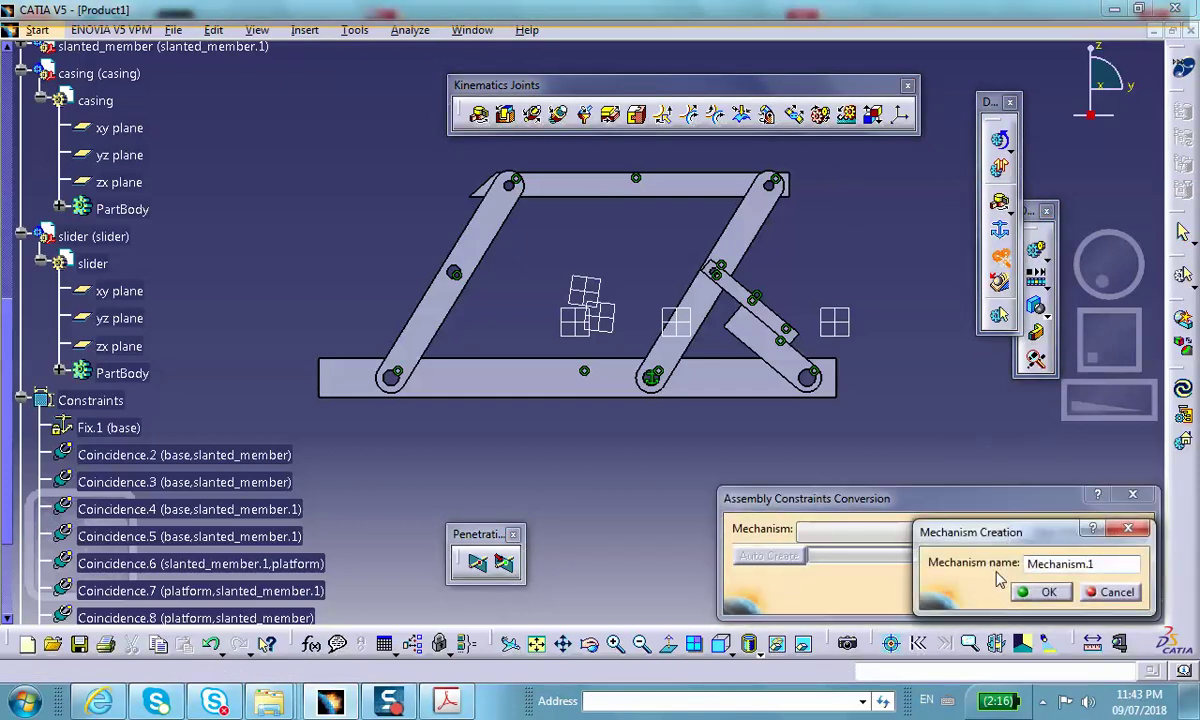
{"action": "left_click", "coordinate": [1043, 591]}
{"action": "left_click", "coordinate": [767, 556]}
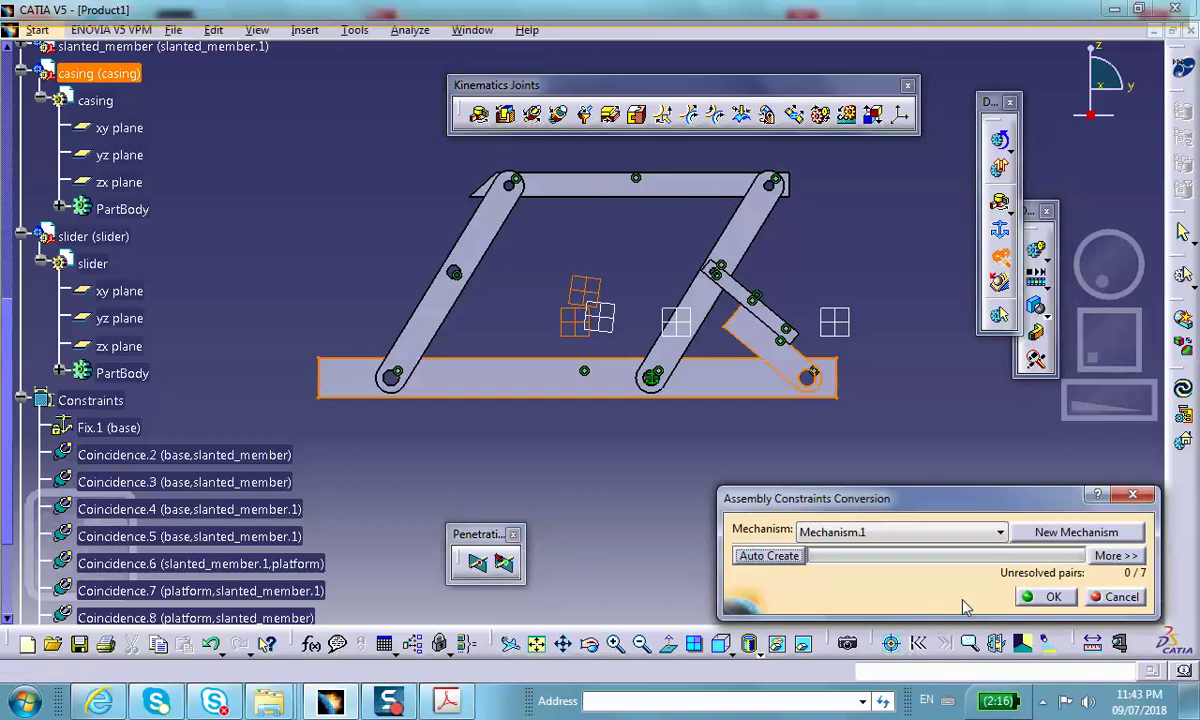
{"action": "left_click", "coordinate": [1053, 597]}
- Expand the new mechanism in the specification tree to examine its degrees of freedom and list of joints
{"action": "middle_click_drag", "start_coordinate": [563, 255], "coordinate": [574, 300]}
{"action": "scroll", "coordinate": [70, 225], "scroll_direction": "down", "scroll_amount": 8}
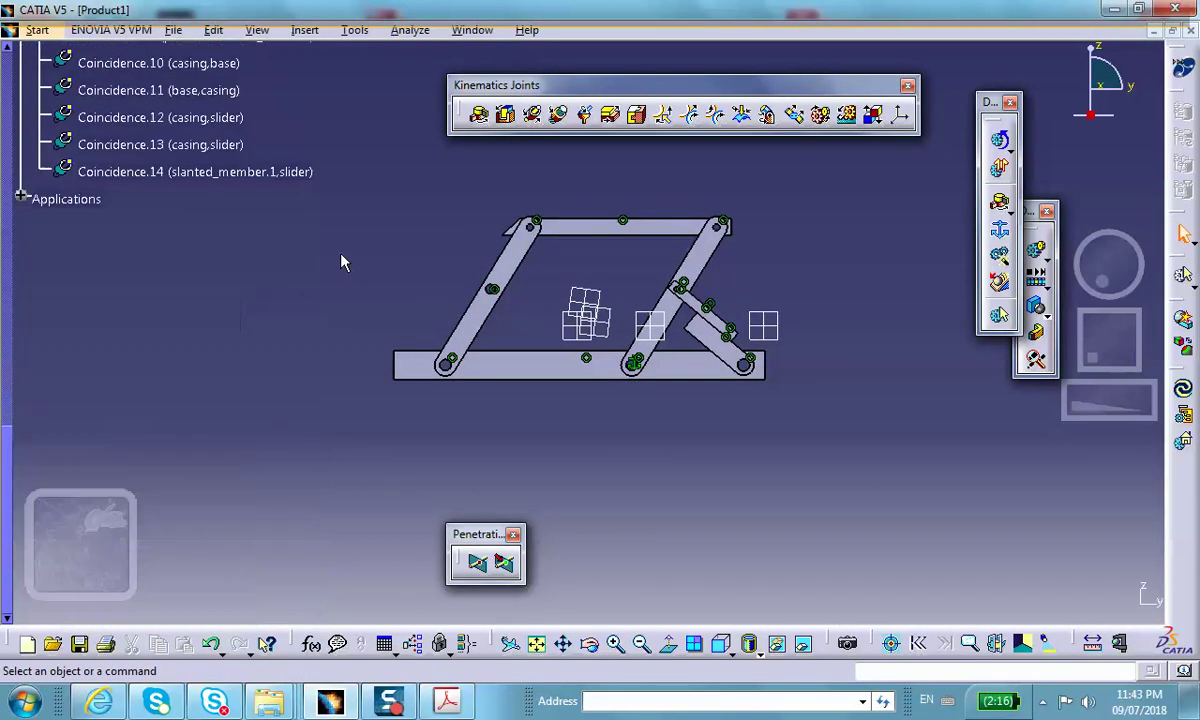
{"action": "left_click", "coordinate": [21, 199]}
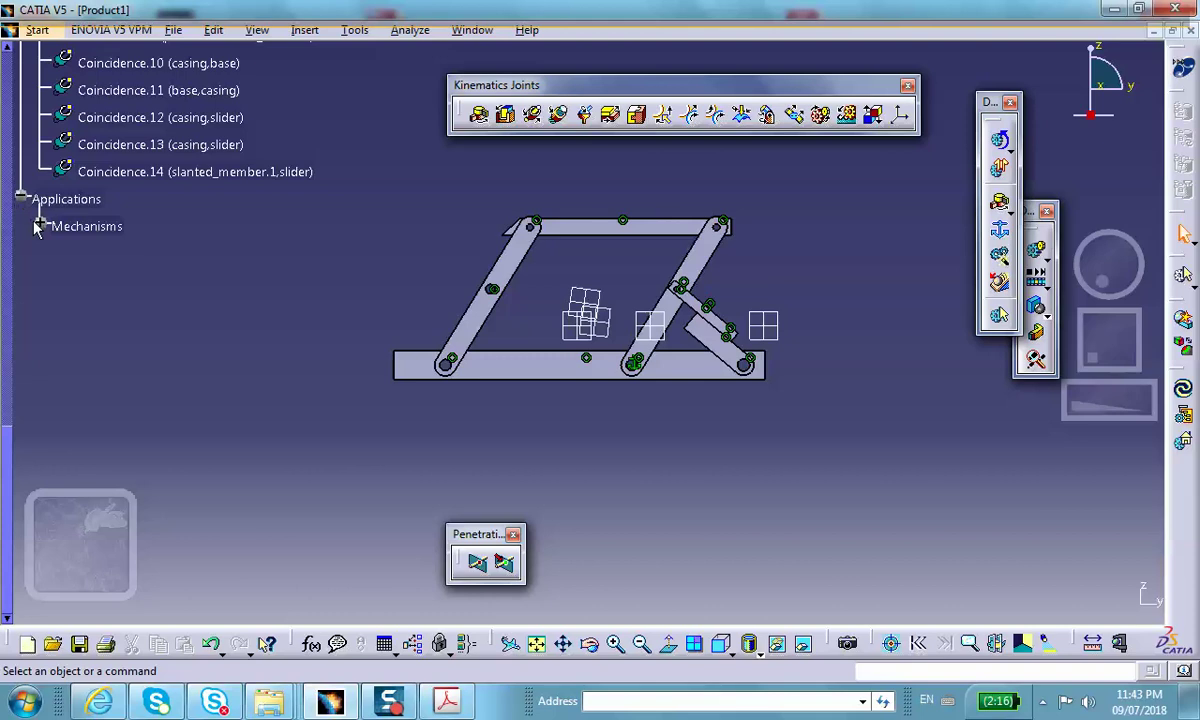
{"action": "left_click", "coordinate": [40, 226]}
{"action": "left_click", "coordinate": [57, 253]}
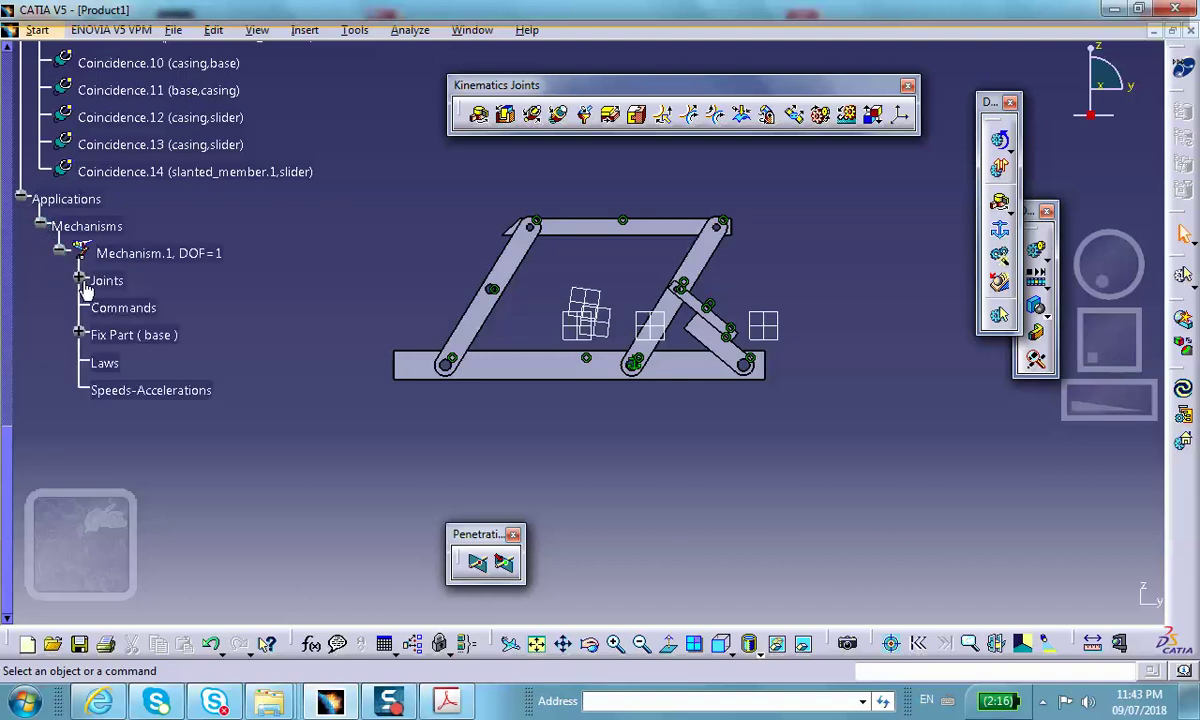
{"action": "left_click", "coordinate": [79, 280]}
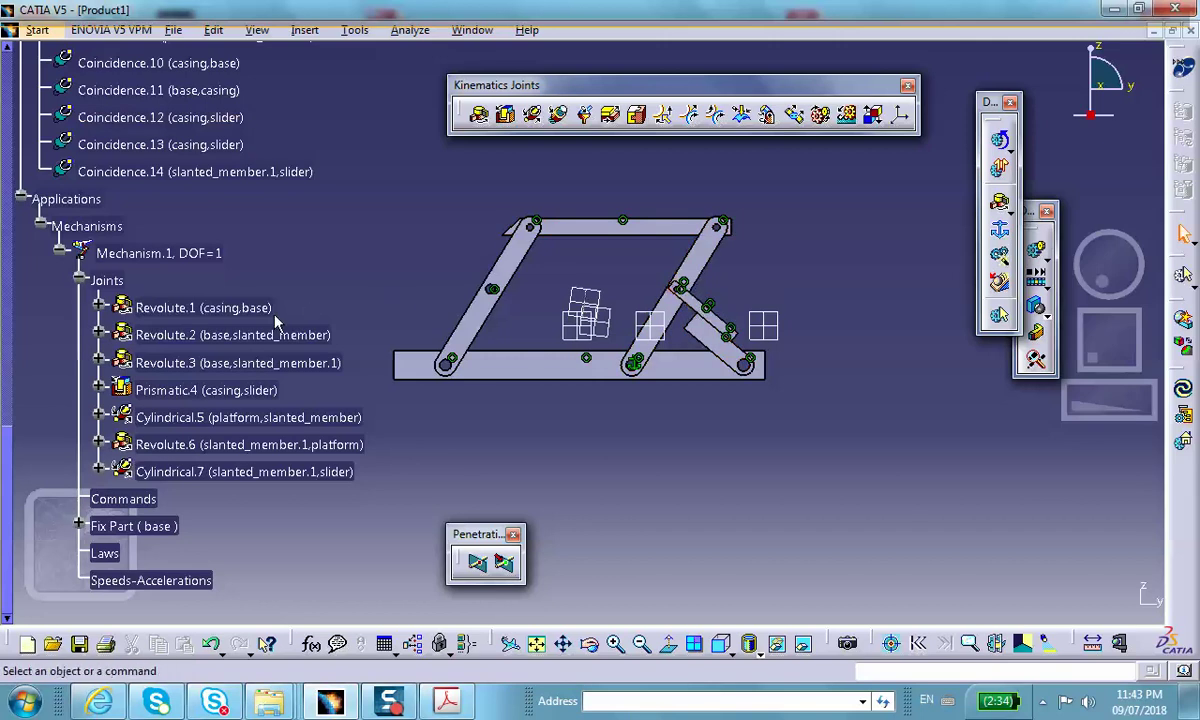
{"action": "scroll", "coordinate": [280, 305], "scroll_direction": "down", "scroll_amount": 2}
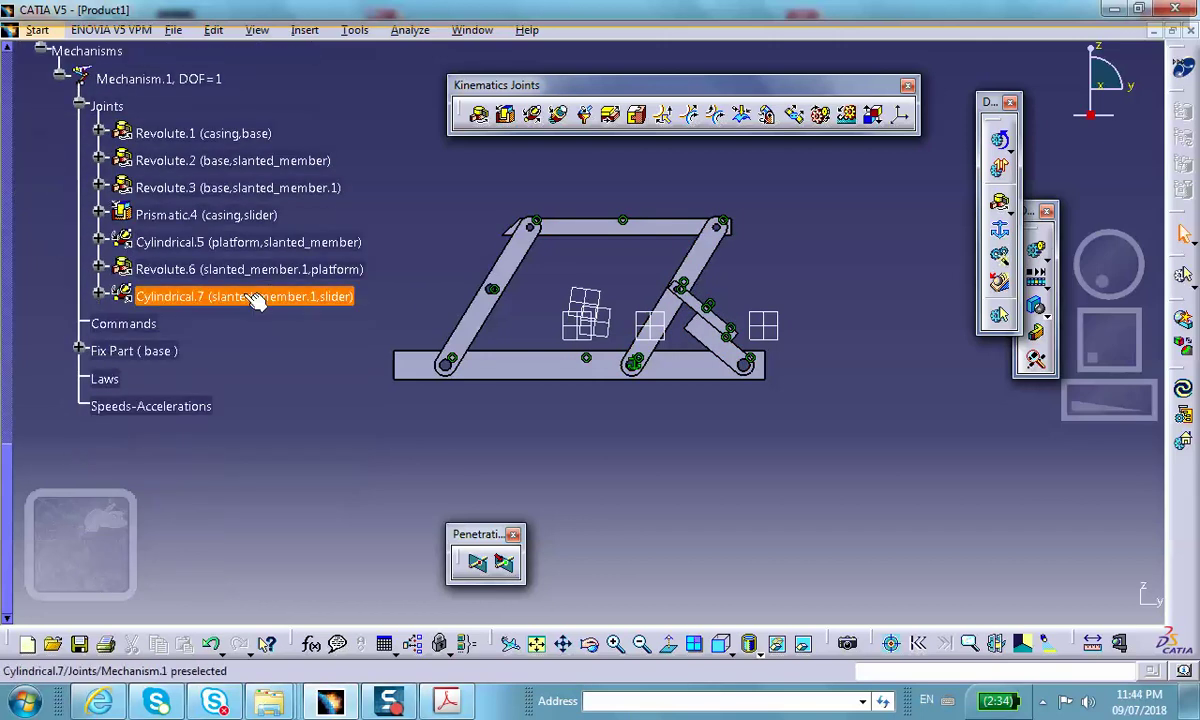
- Make the prismatic joint between casing and slider length driven, with a lower limit of 0 in and an upper limit of 2 in
{"action": "double_click", "coordinate": [165, 214]}
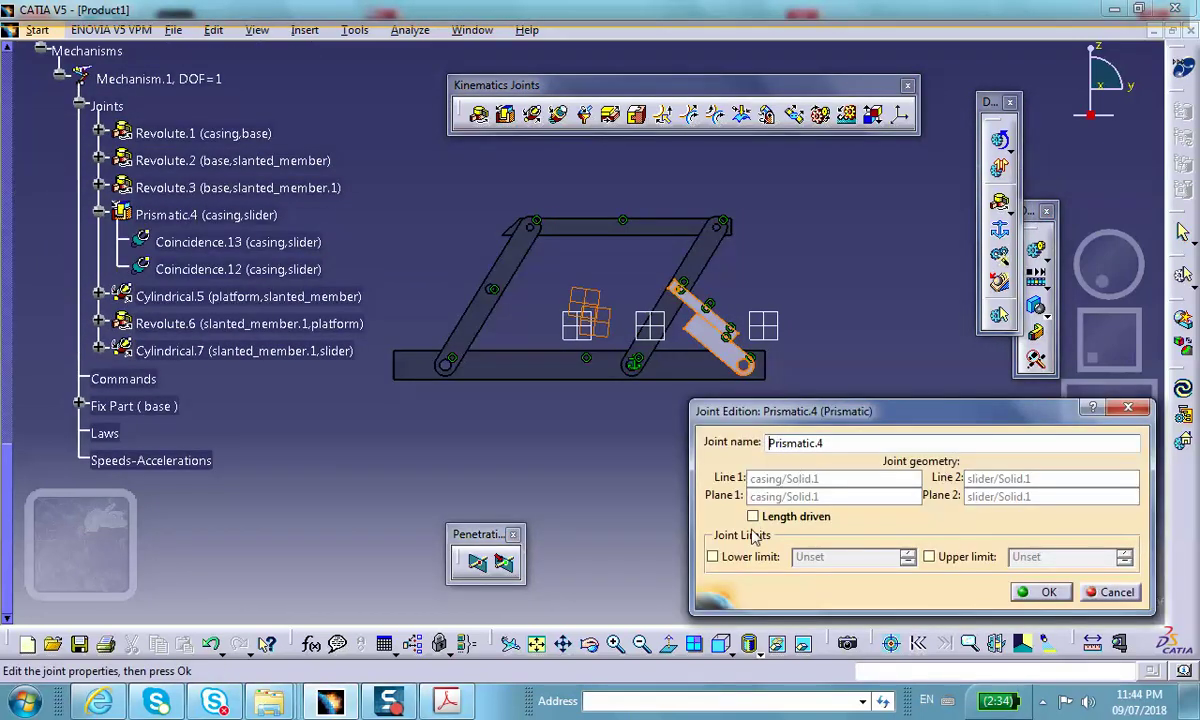
{"action": "left_click", "coordinate": [753, 516]}
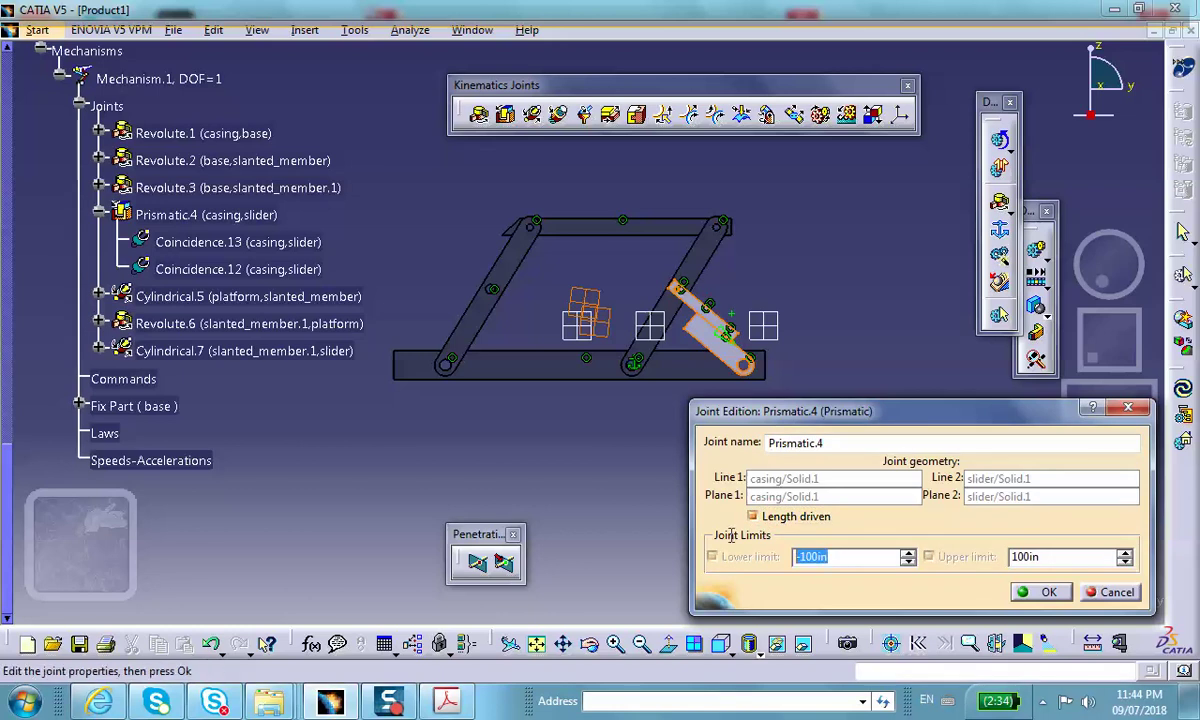
{"action": "type", "text": "0"}
{"action": "key", "text": "Tab"}
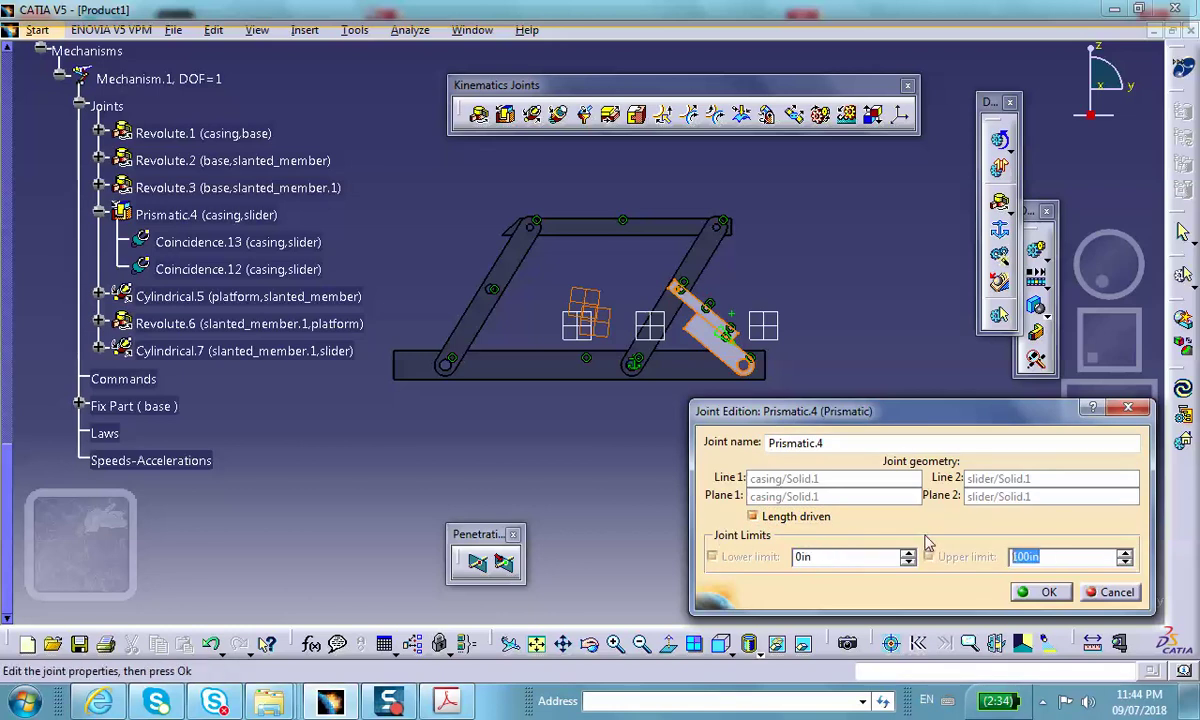
{"action": "left_click", "coordinate": [1040, 594]}
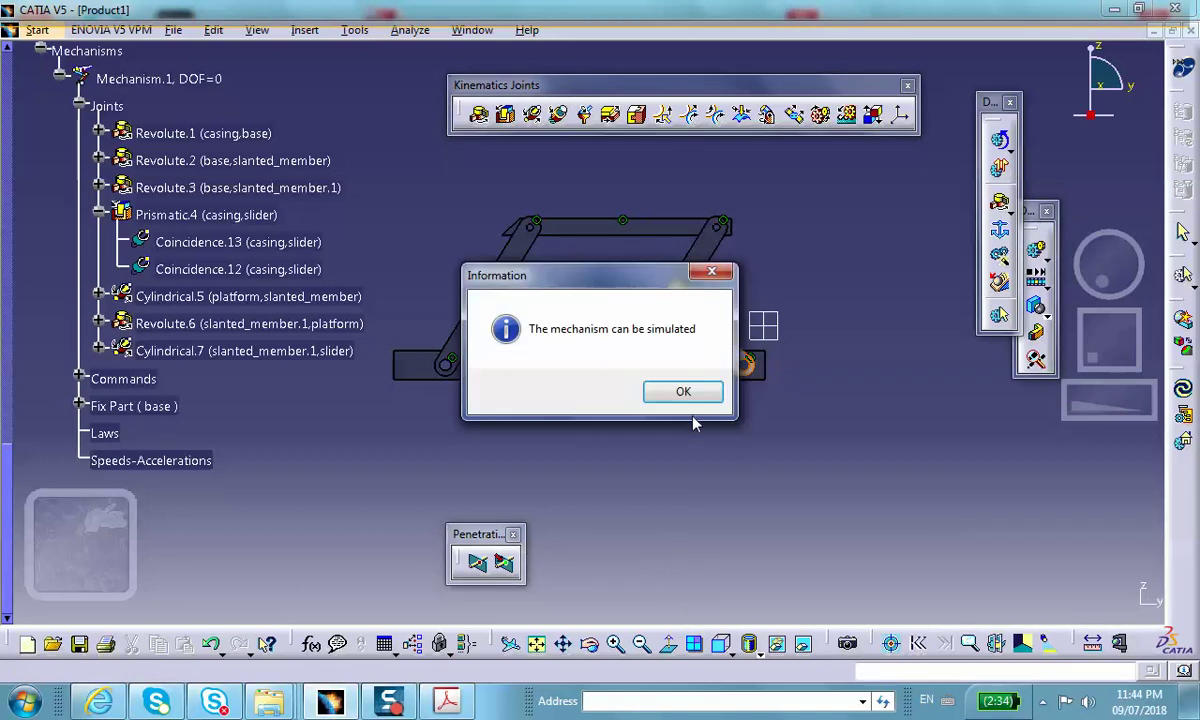
{"action": "left_click", "coordinate": [690, 395]}
- Try simulating the mechanism with its length command in the 0 to 2 range, and end the simulation
{"action": "middle_click_drag", "start_coordinate": [690, 395], "coordinate": [725, 300]}
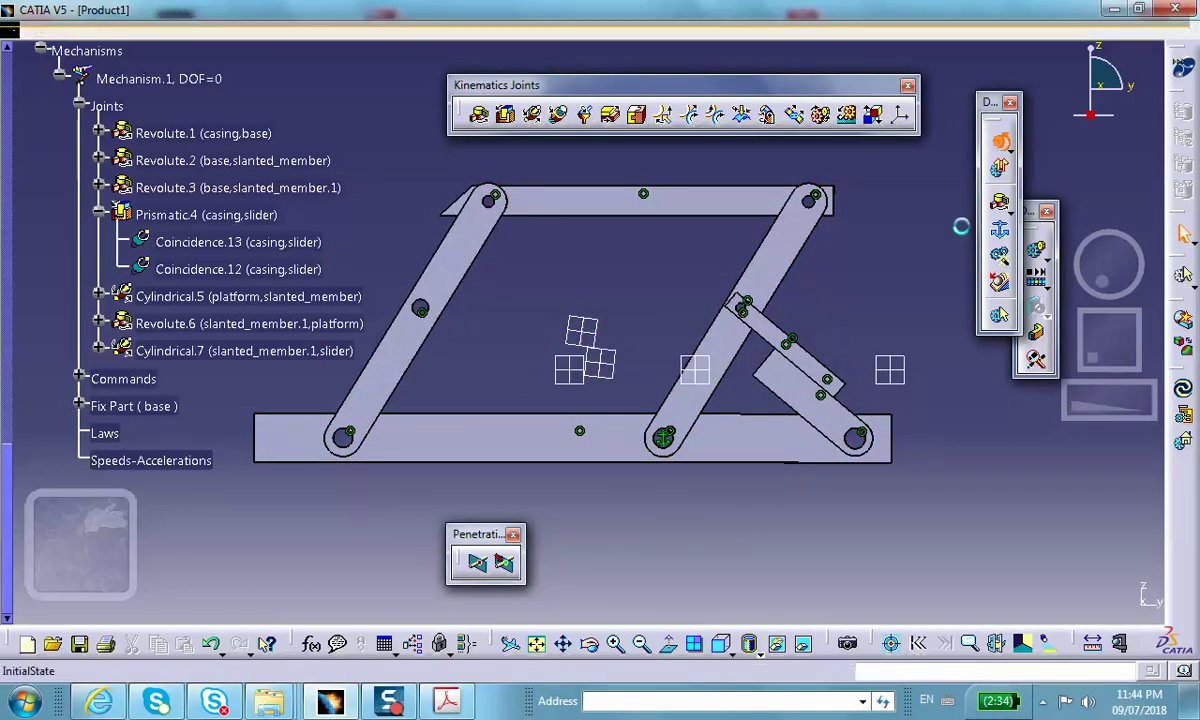
{"action": "left_click", "coordinate": [999, 140]}
{"action": "mouse_move", "coordinate": [268, 468]}
{"action": "left_mouse_down"}
{"action": "mouse_move", "coordinate": [284, 462]}
{"action": "mouse_move", "coordinate": [264, 460]}
{"action": "left_mouse_up"}
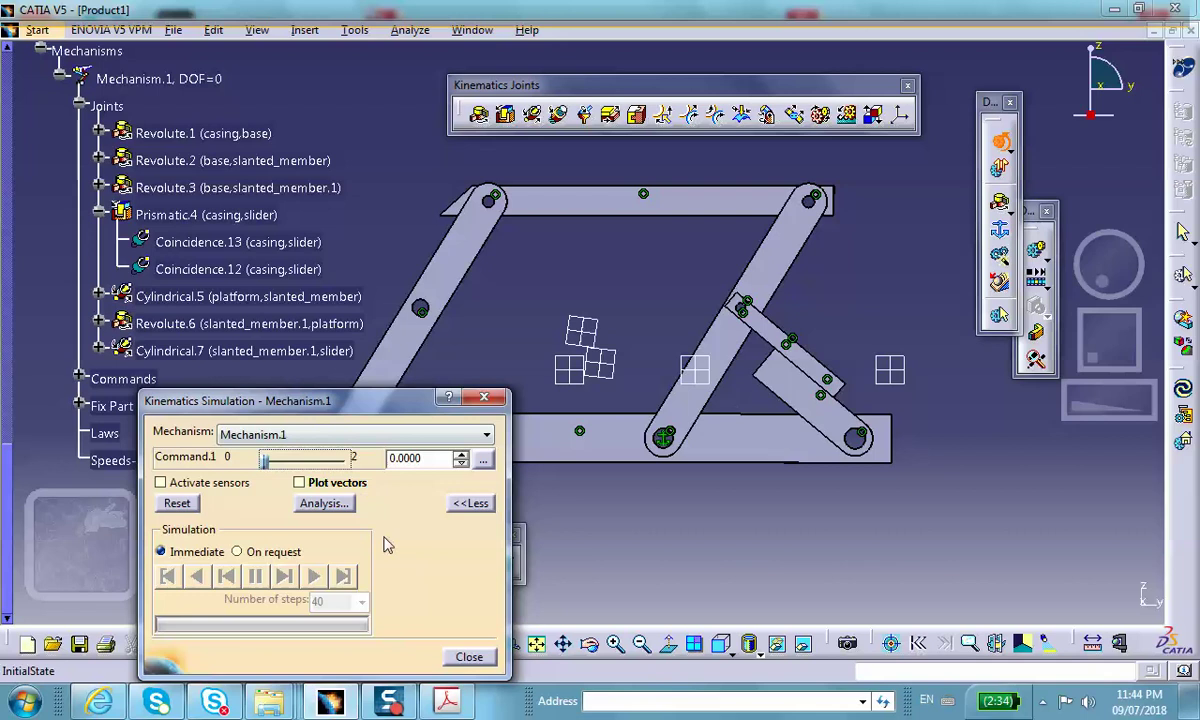
{"action": "left_click", "coordinate": [468, 658]}
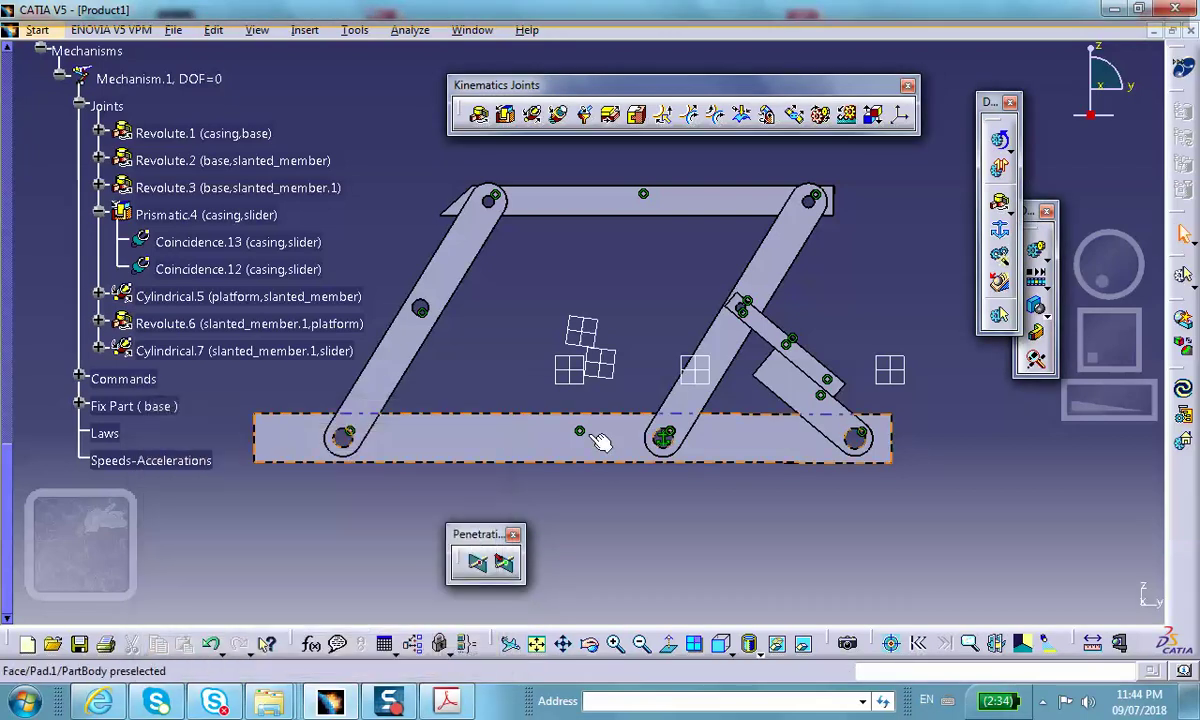
- Change the casing-slider prismatic joint's limits to -5 in lower and 0 in upper
{"action": "double_click", "coordinate": [165, 213]}
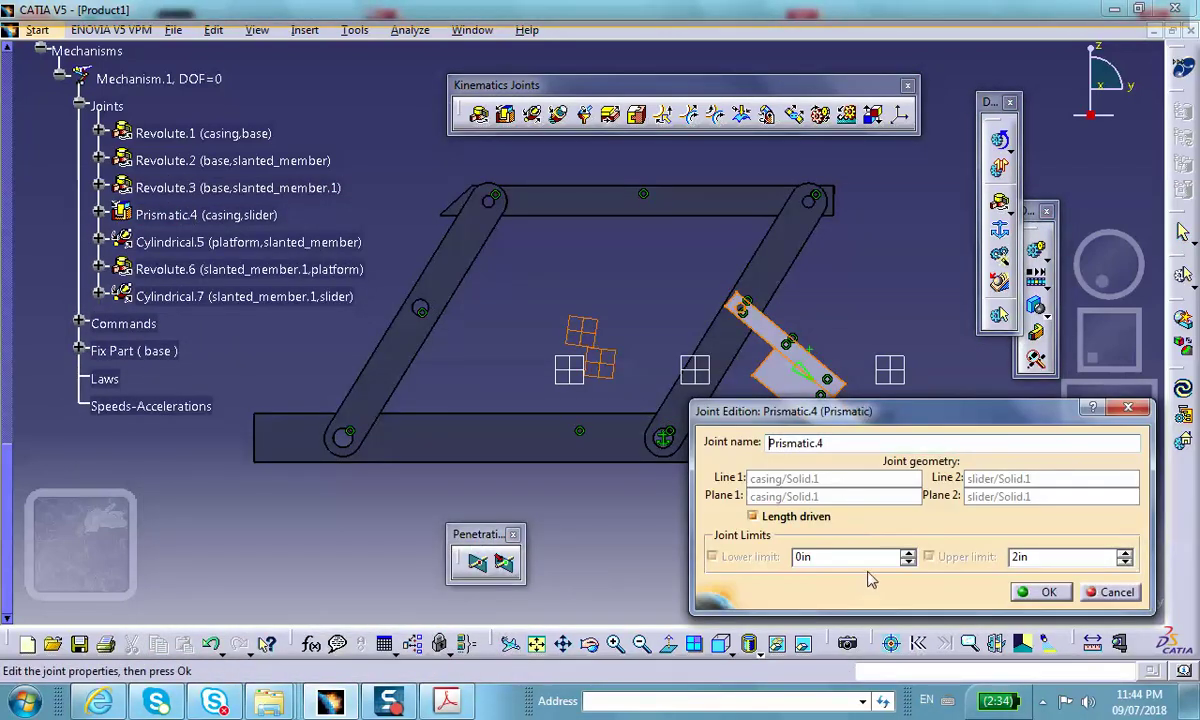
{"action": "key", "text": "Tab"}
{"action": "type", "text": "0"}
{"action": "key", "text": "Tab"}
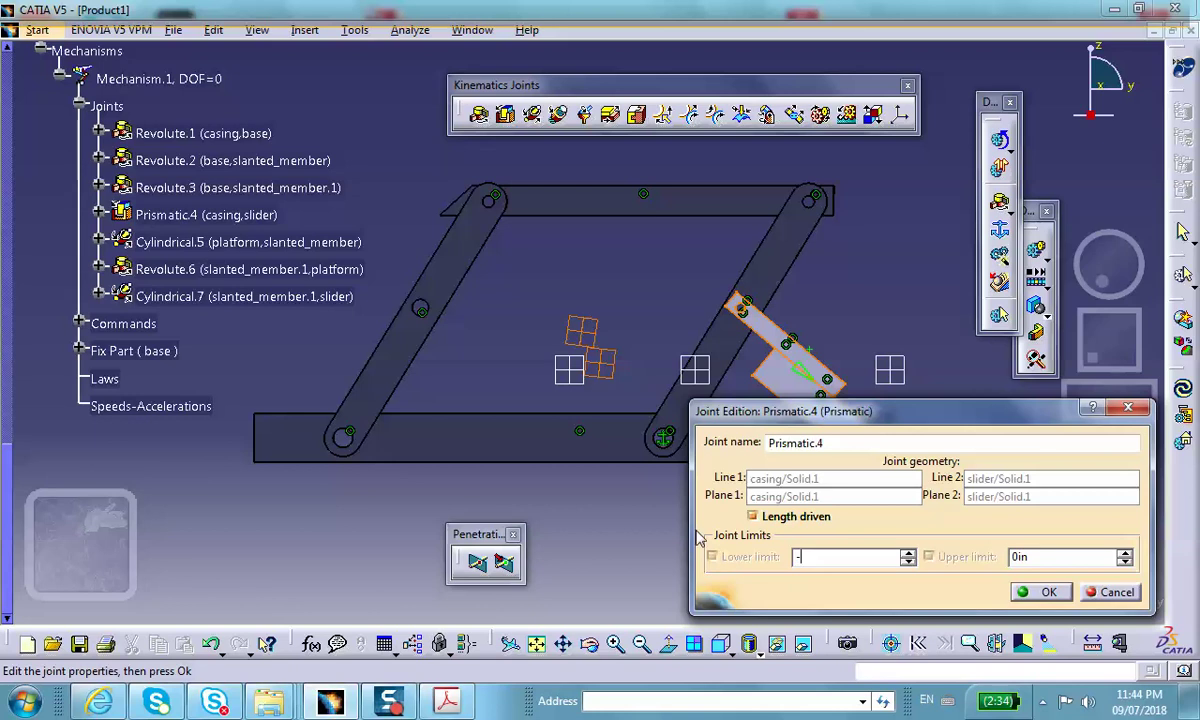
{"action": "left_click", "coordinate": [1046, 592]}
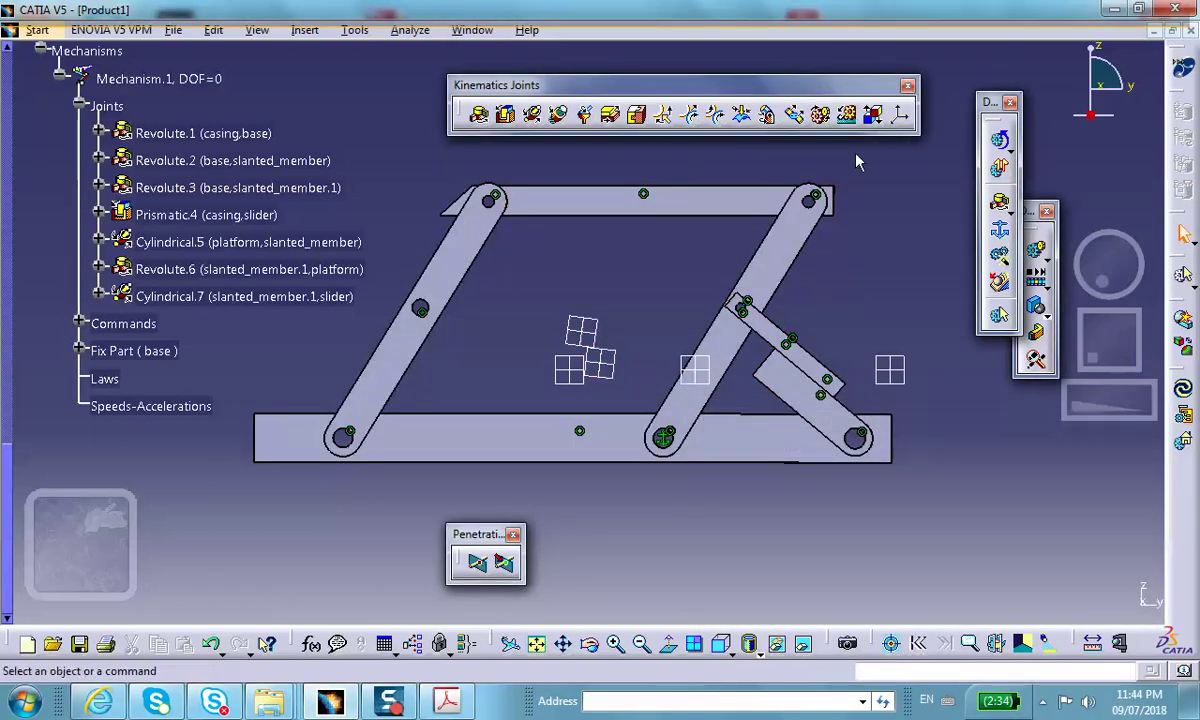
- Simulate the mechanism by moving its length command from 0 to about -0.1
{"action": "left_click", "coordinate": [999, 140]}
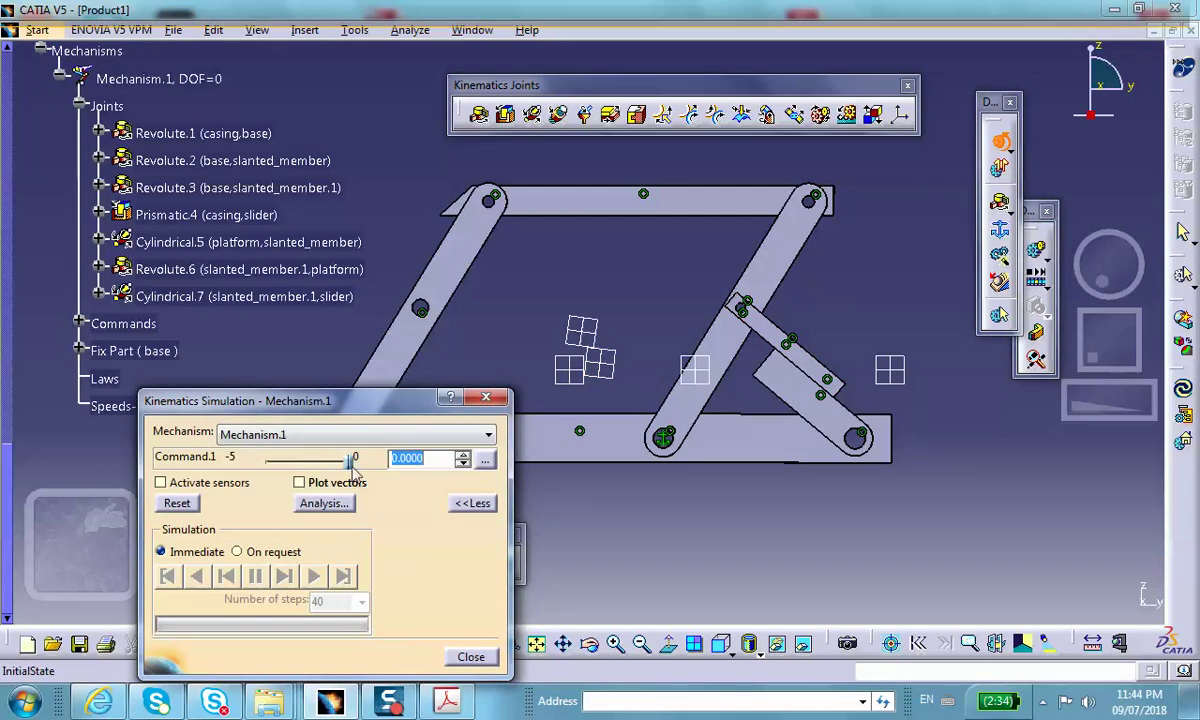
{"action": "mouse_move", "coordinate": [350, 465]}
{"action": "left_mouse_down"}
{"action": "mouse_move", "coordinate": [300, 462]}
{"action": "mouse_move", "coordinate": [355, 455]}
{"action": "mouse_move", "coordinate": [340, 437]}
{"action": "mouse_move", "coordinate": [347, 446]}
{"action": "left_mouse_up"}
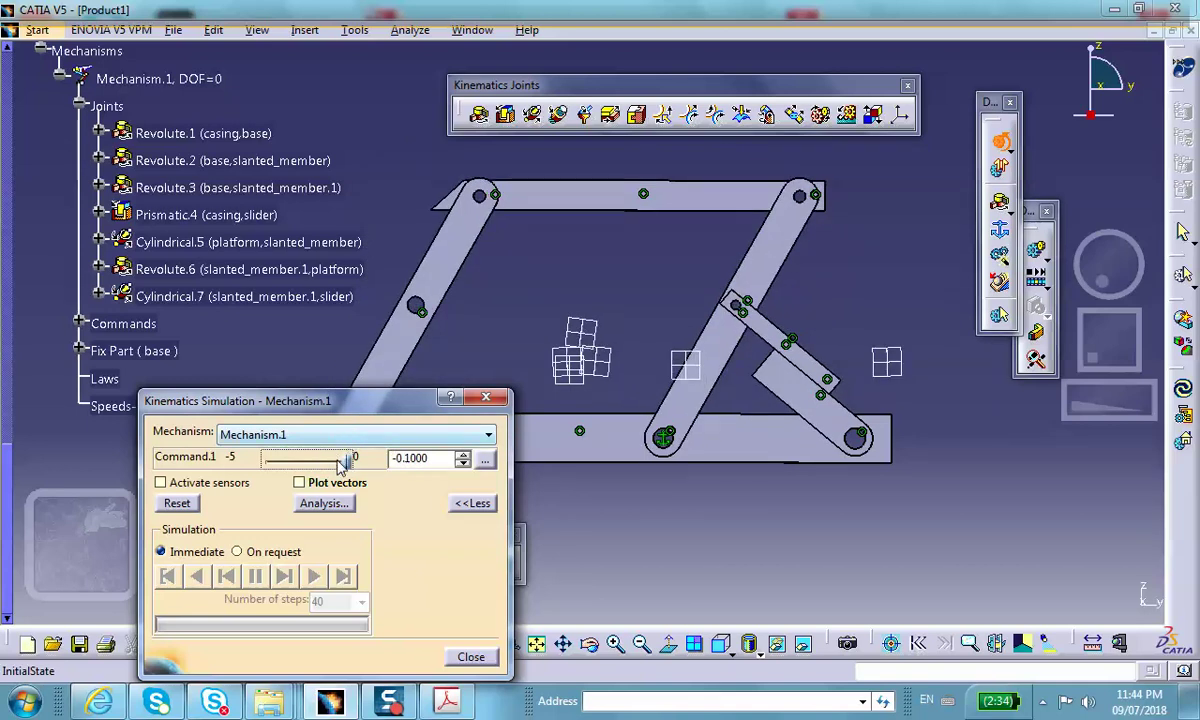